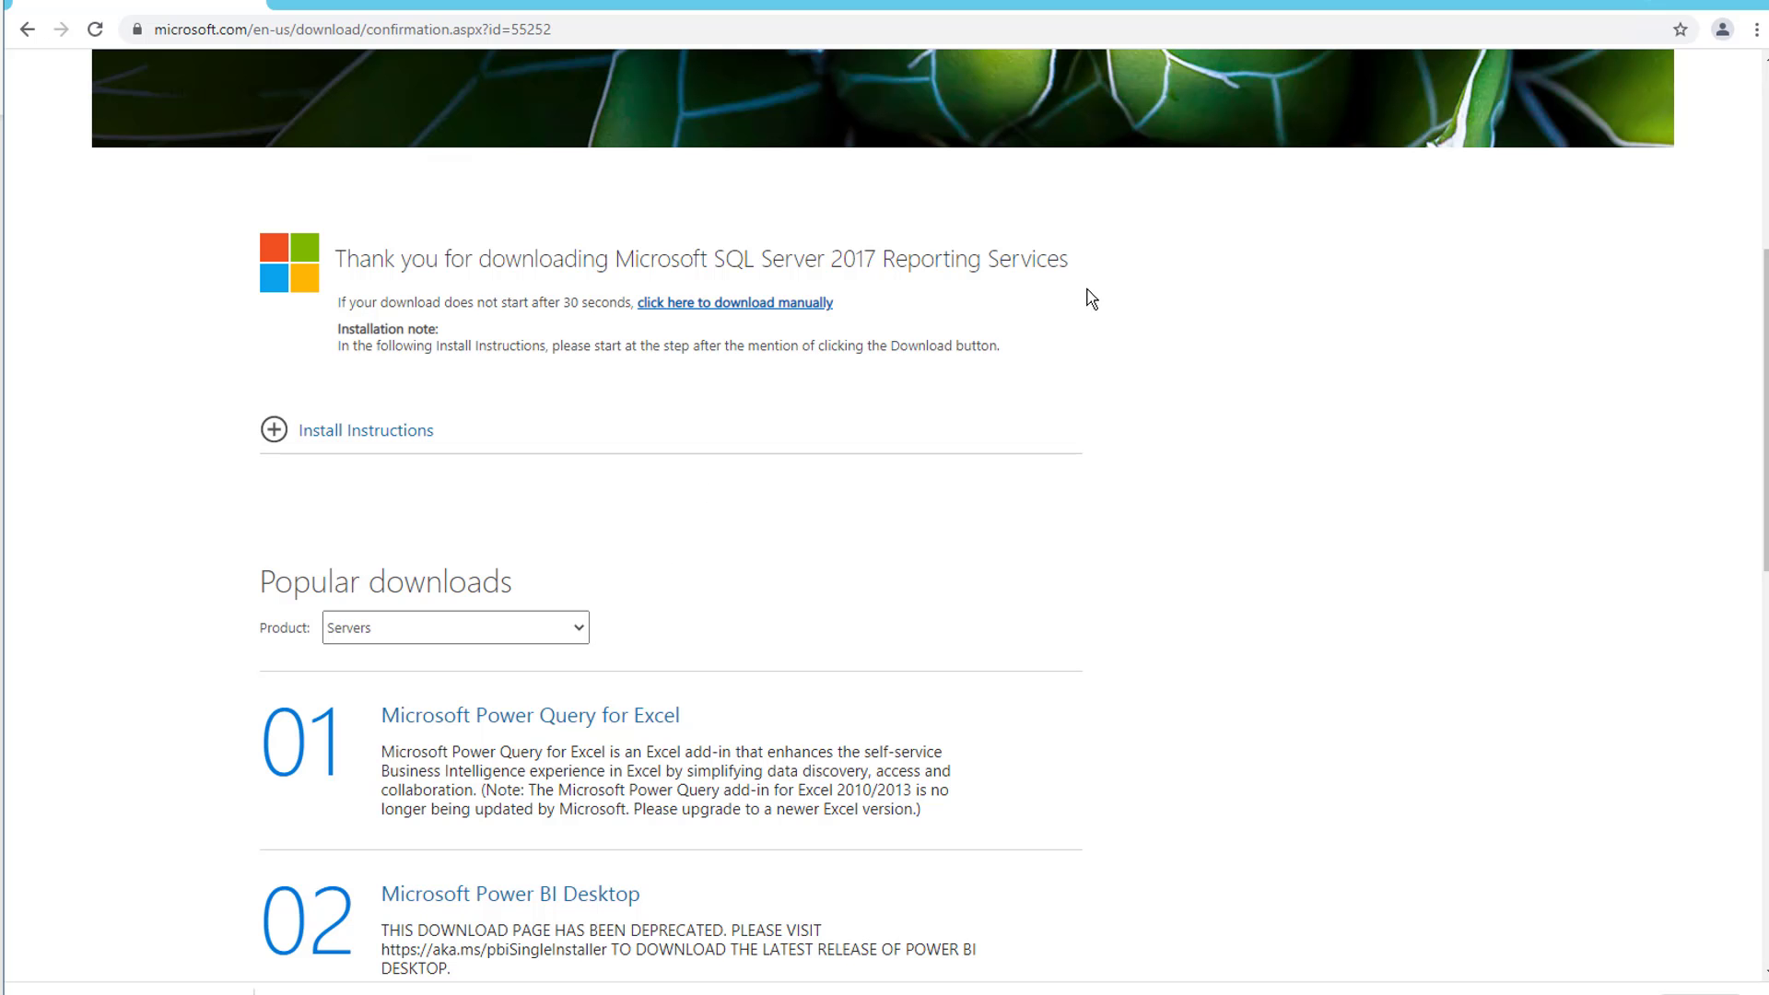
Minimize the browser's download page and start the SQL Server 2017 Reporting Services installation from the desktop installer
scroll(1090, 304, "up", 5)
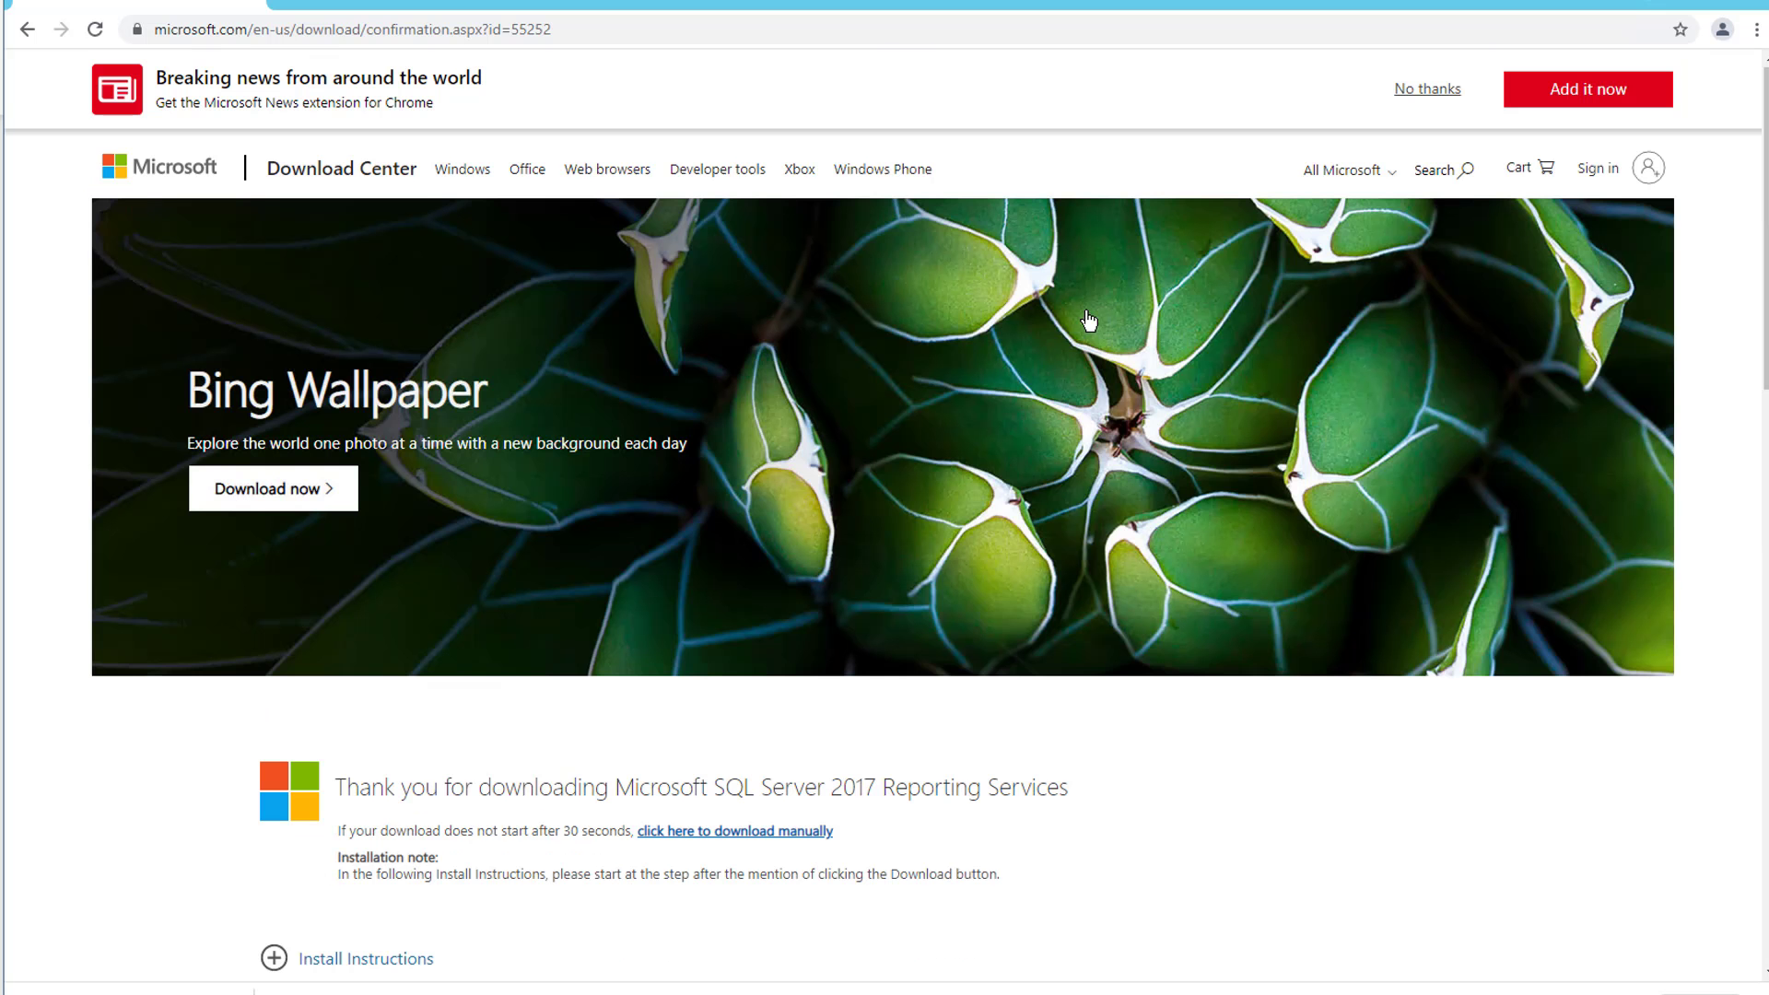
left_click(429, 29)
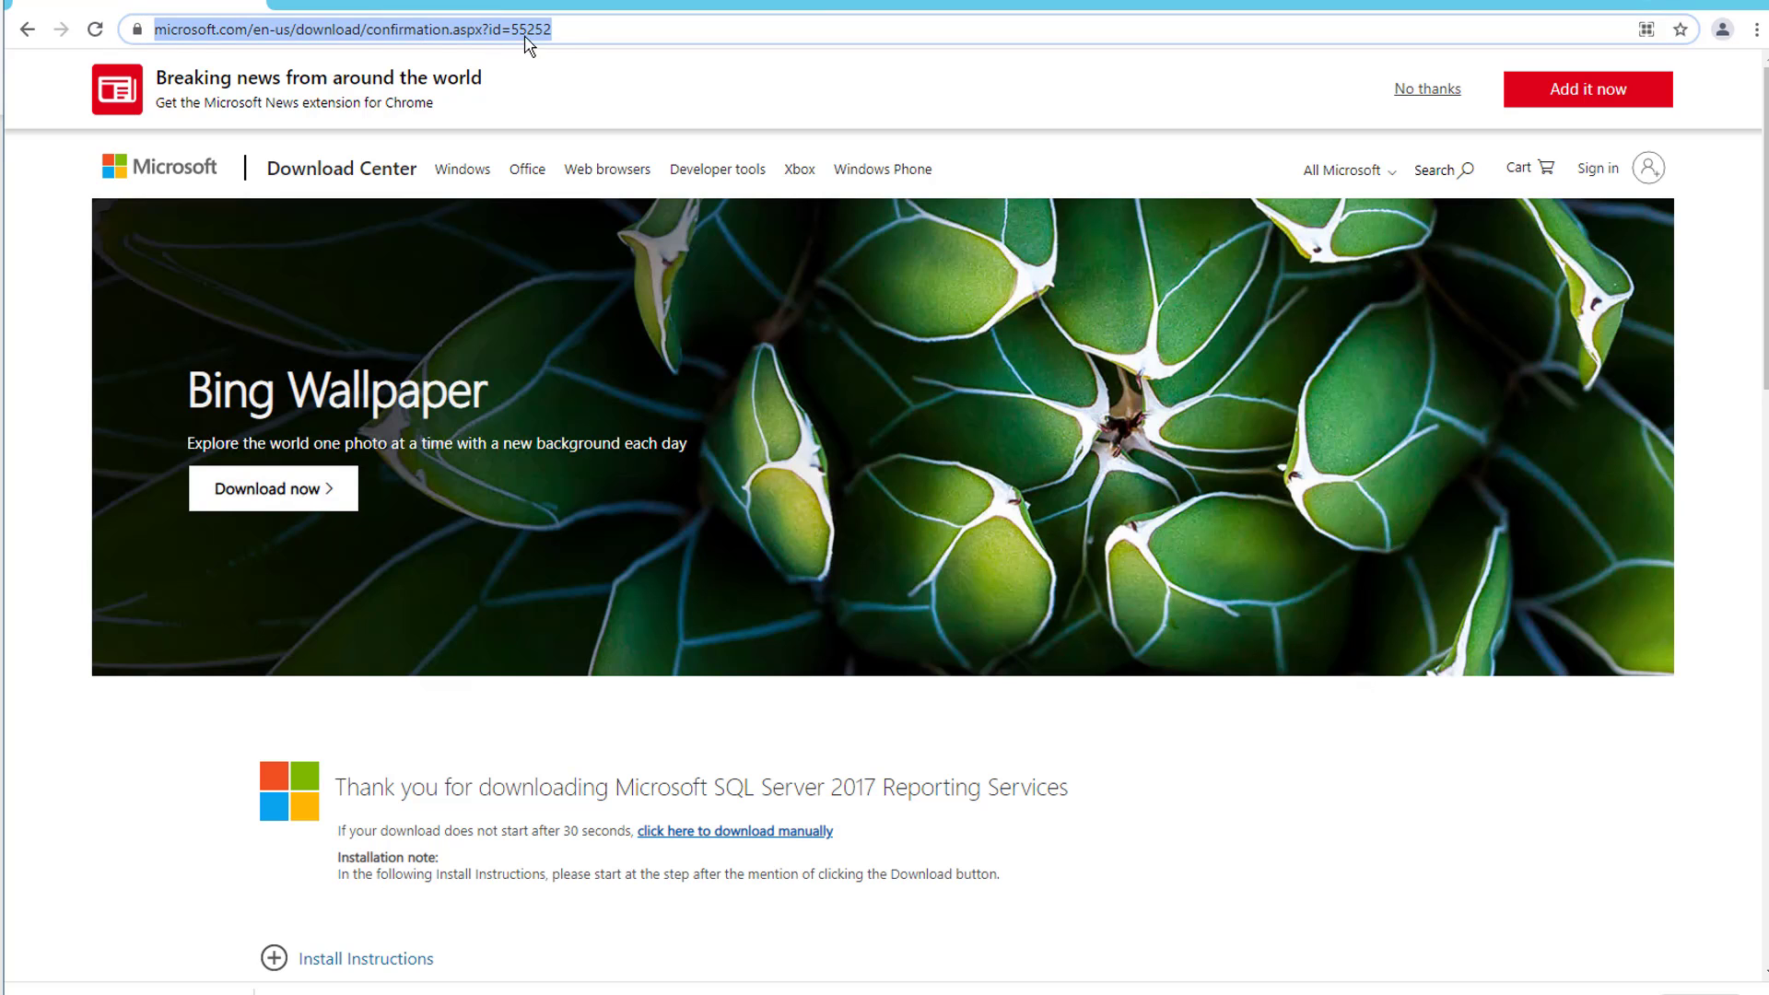
left_click(1644, 1)
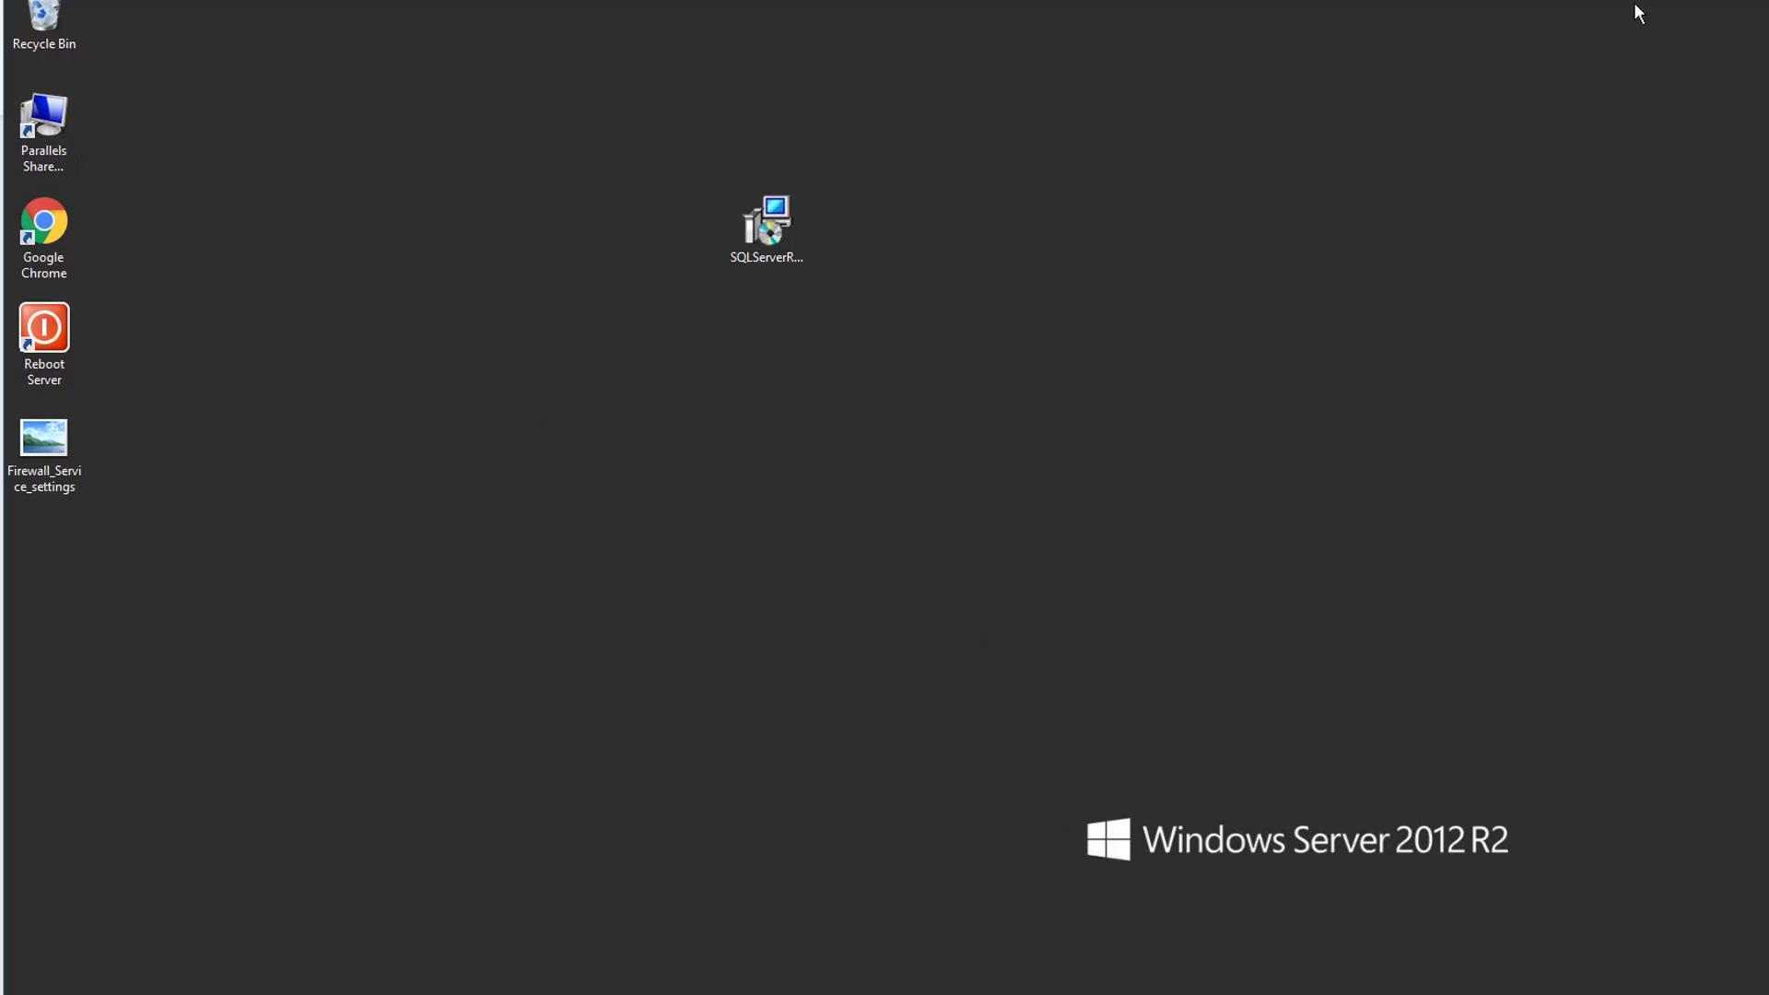
double_click(774, 238)
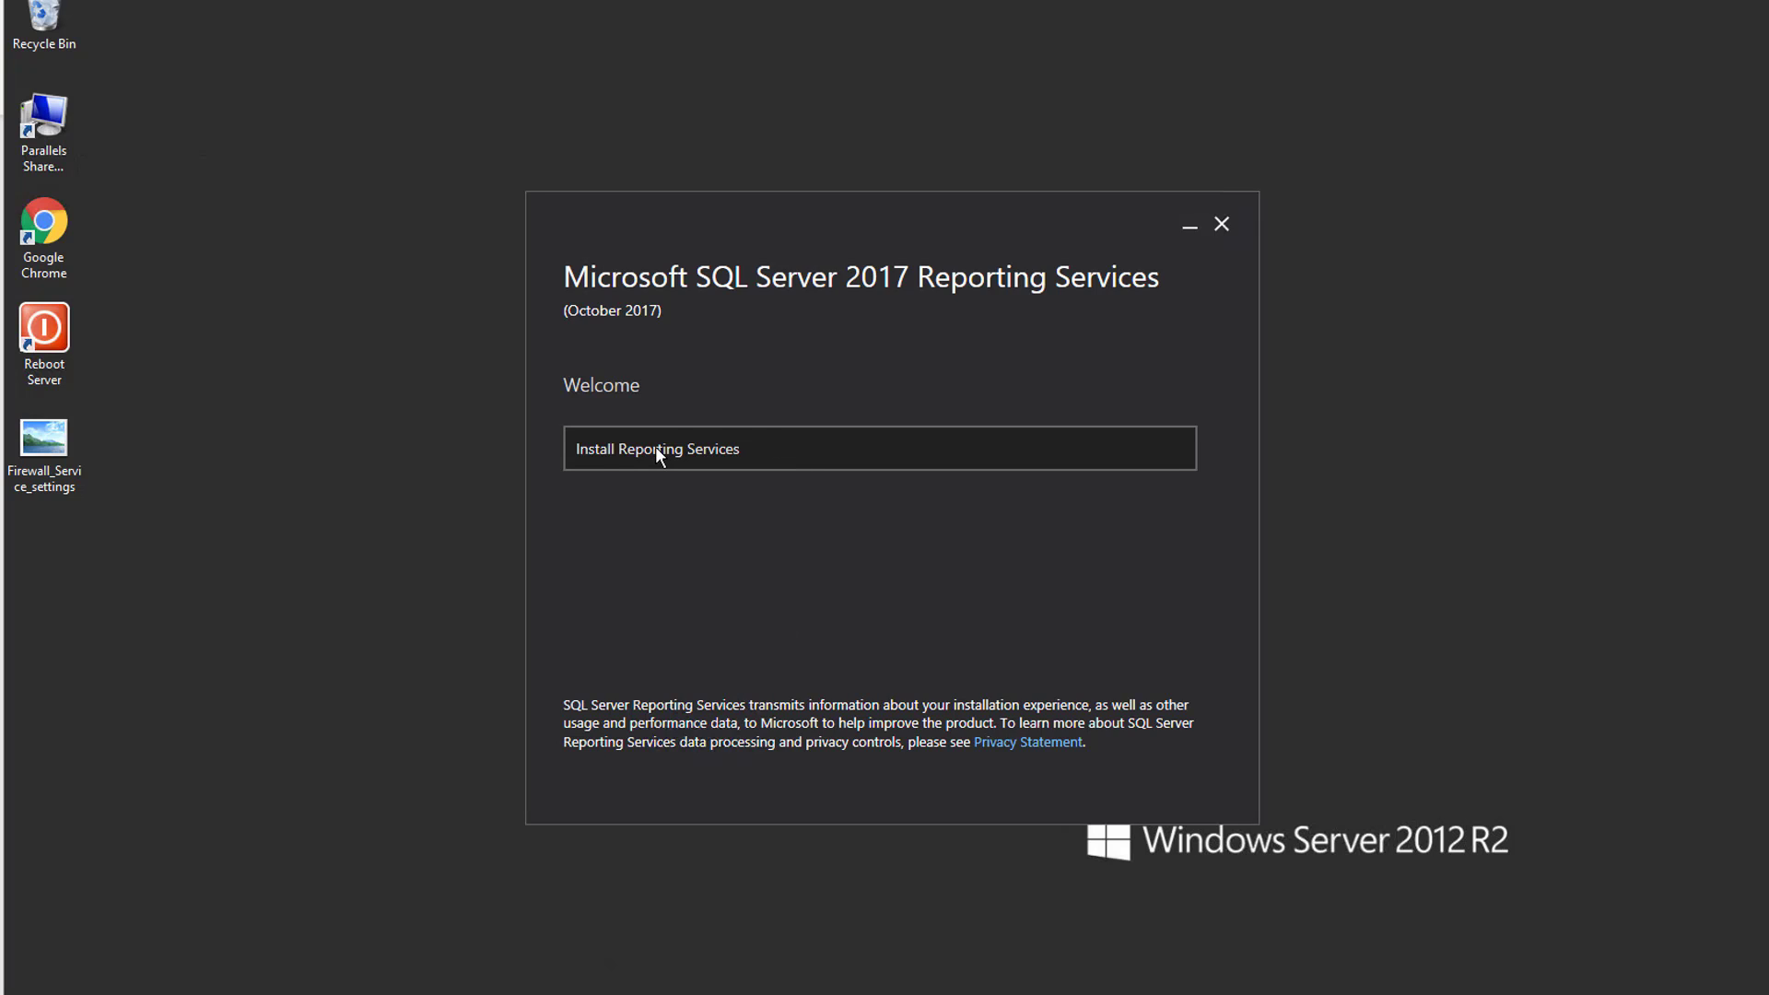
left_click(656, 448)
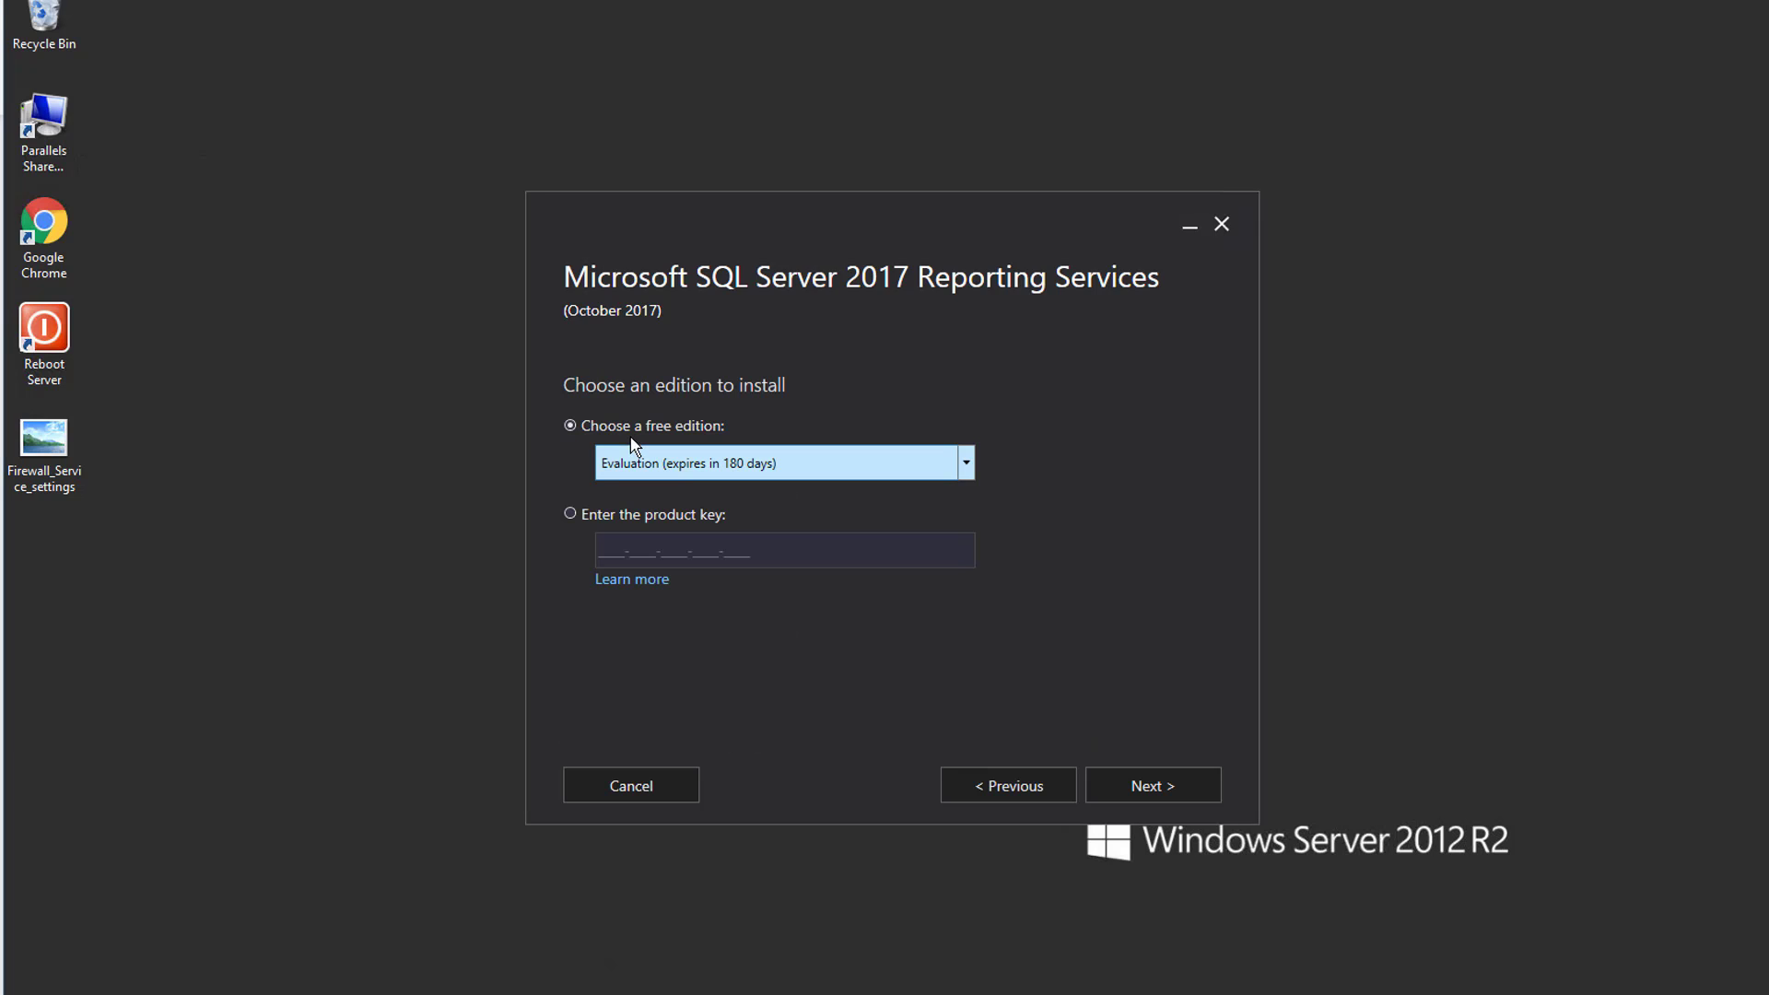
Choose the free Express edition and install Reporting Services only in C:\Program Files\Microsoft SQL Server Reporting Services
left_click(967, 453)
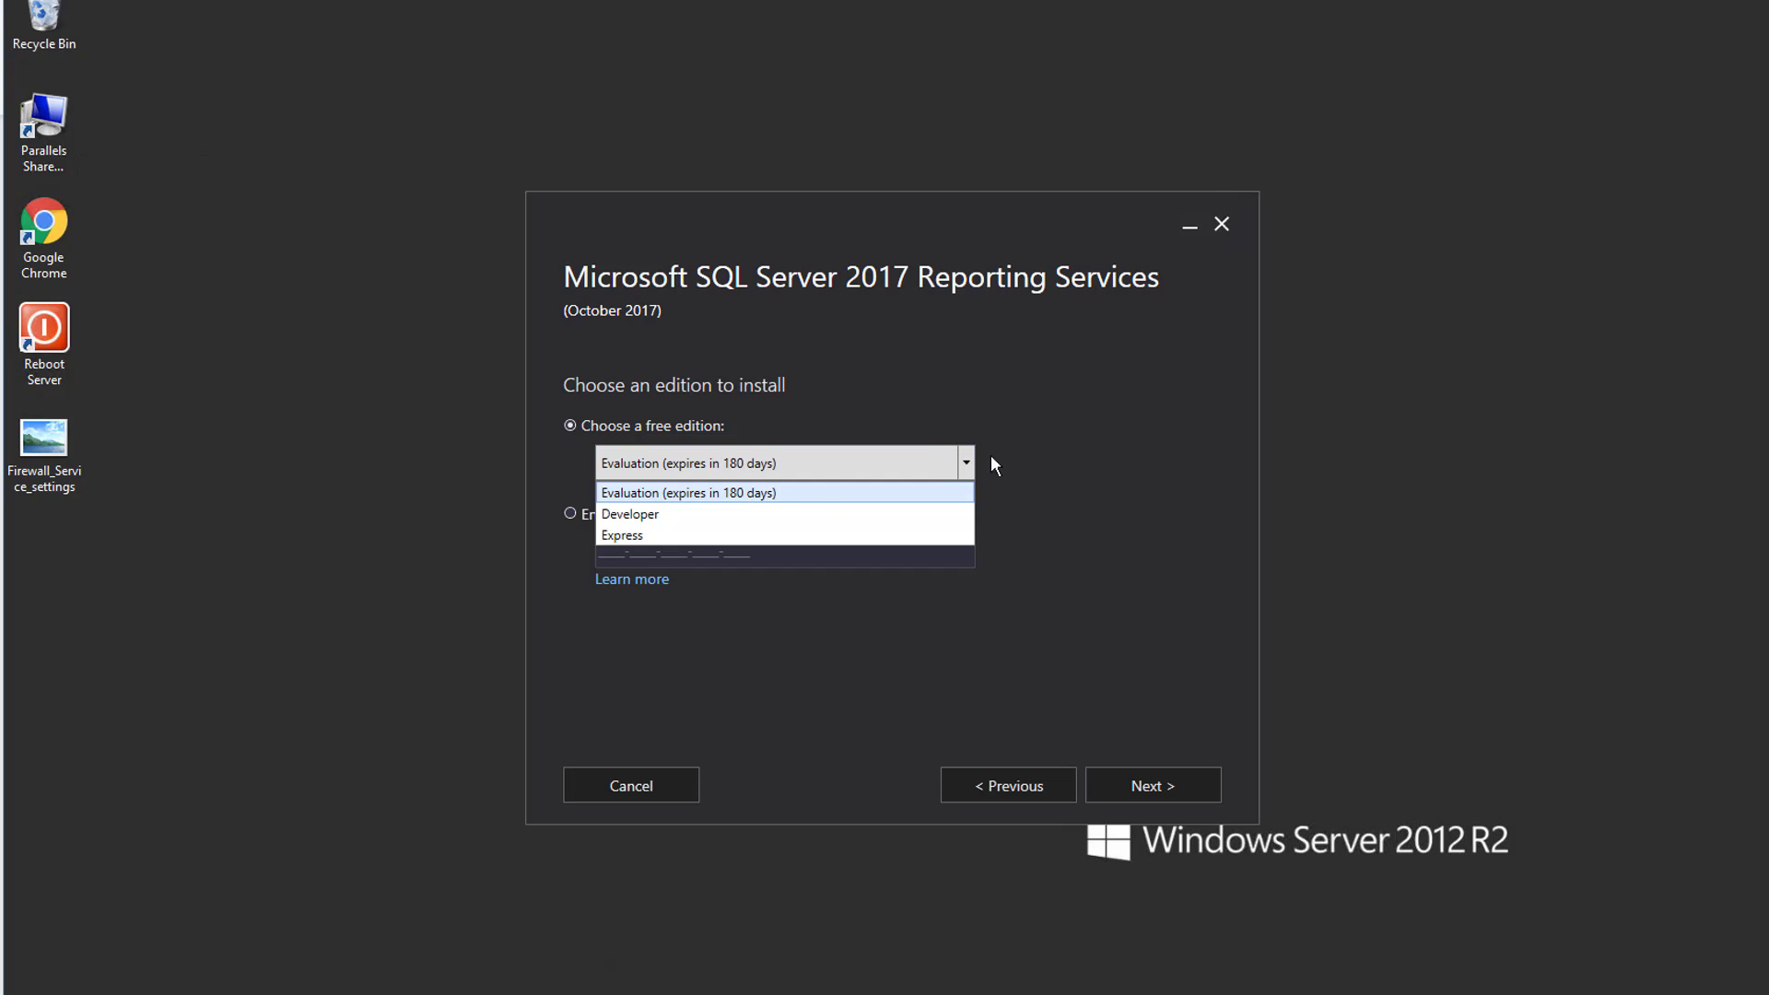
left_click(734, 535)
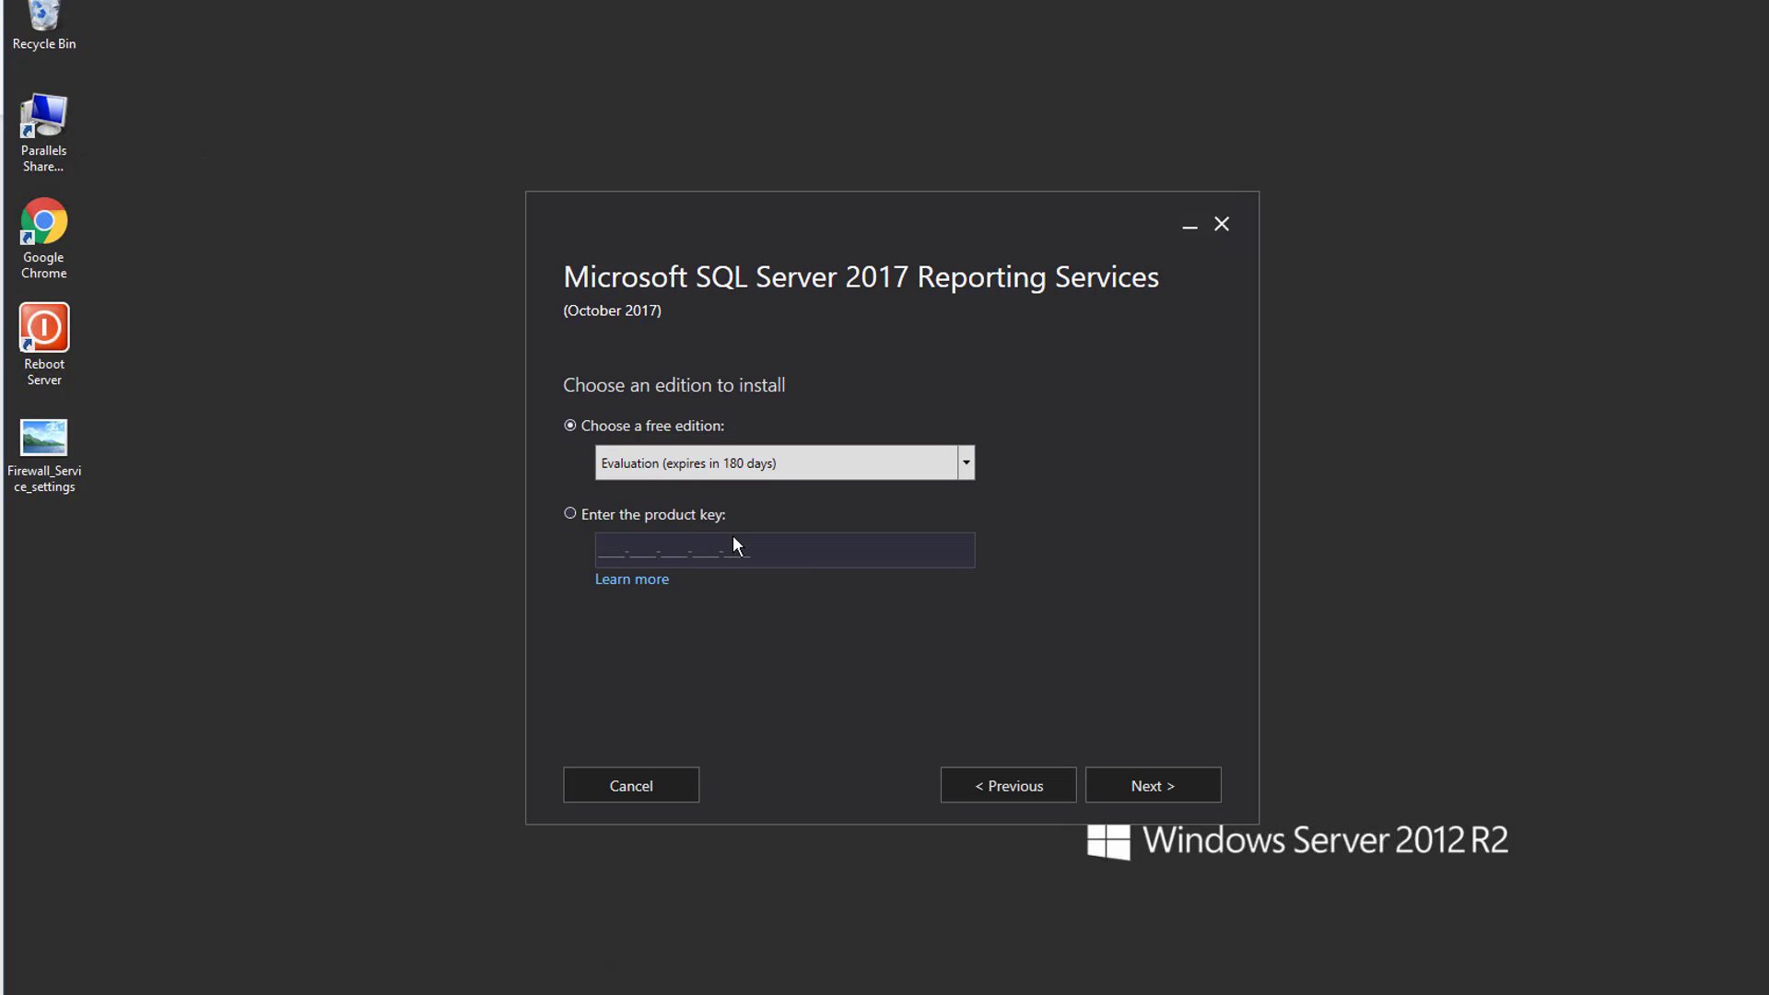
left_click(1157, 786)
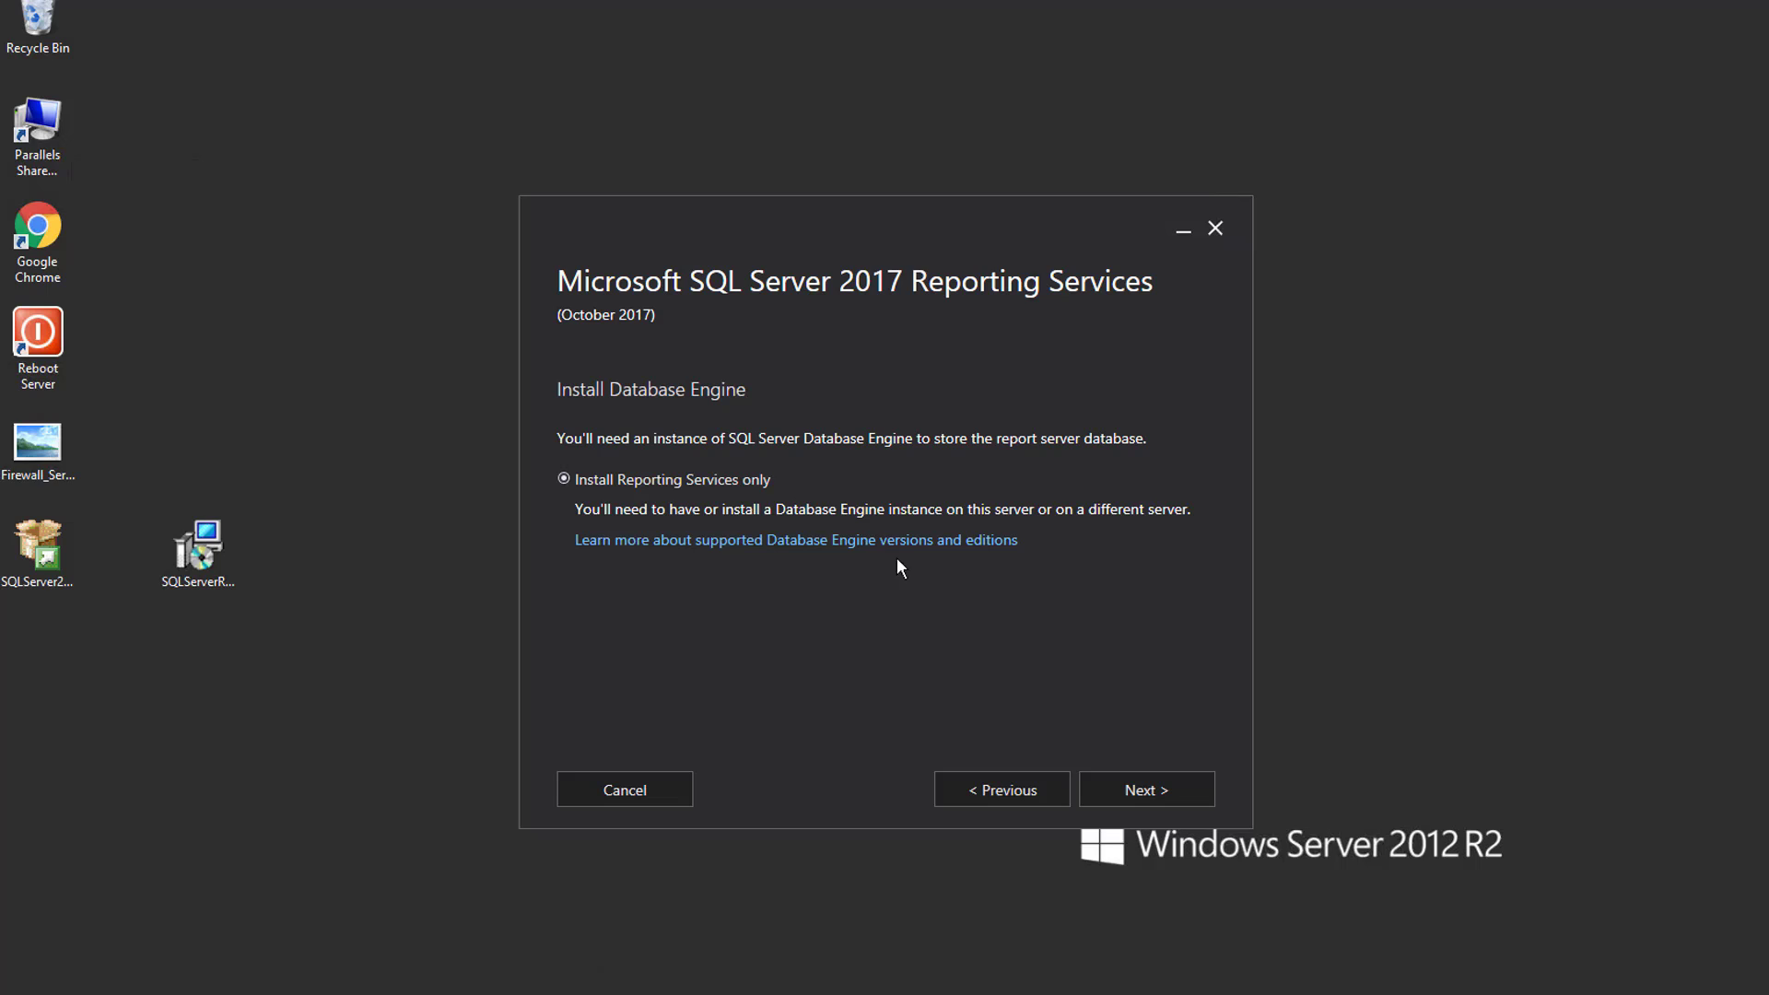
left_click(1122, 796)
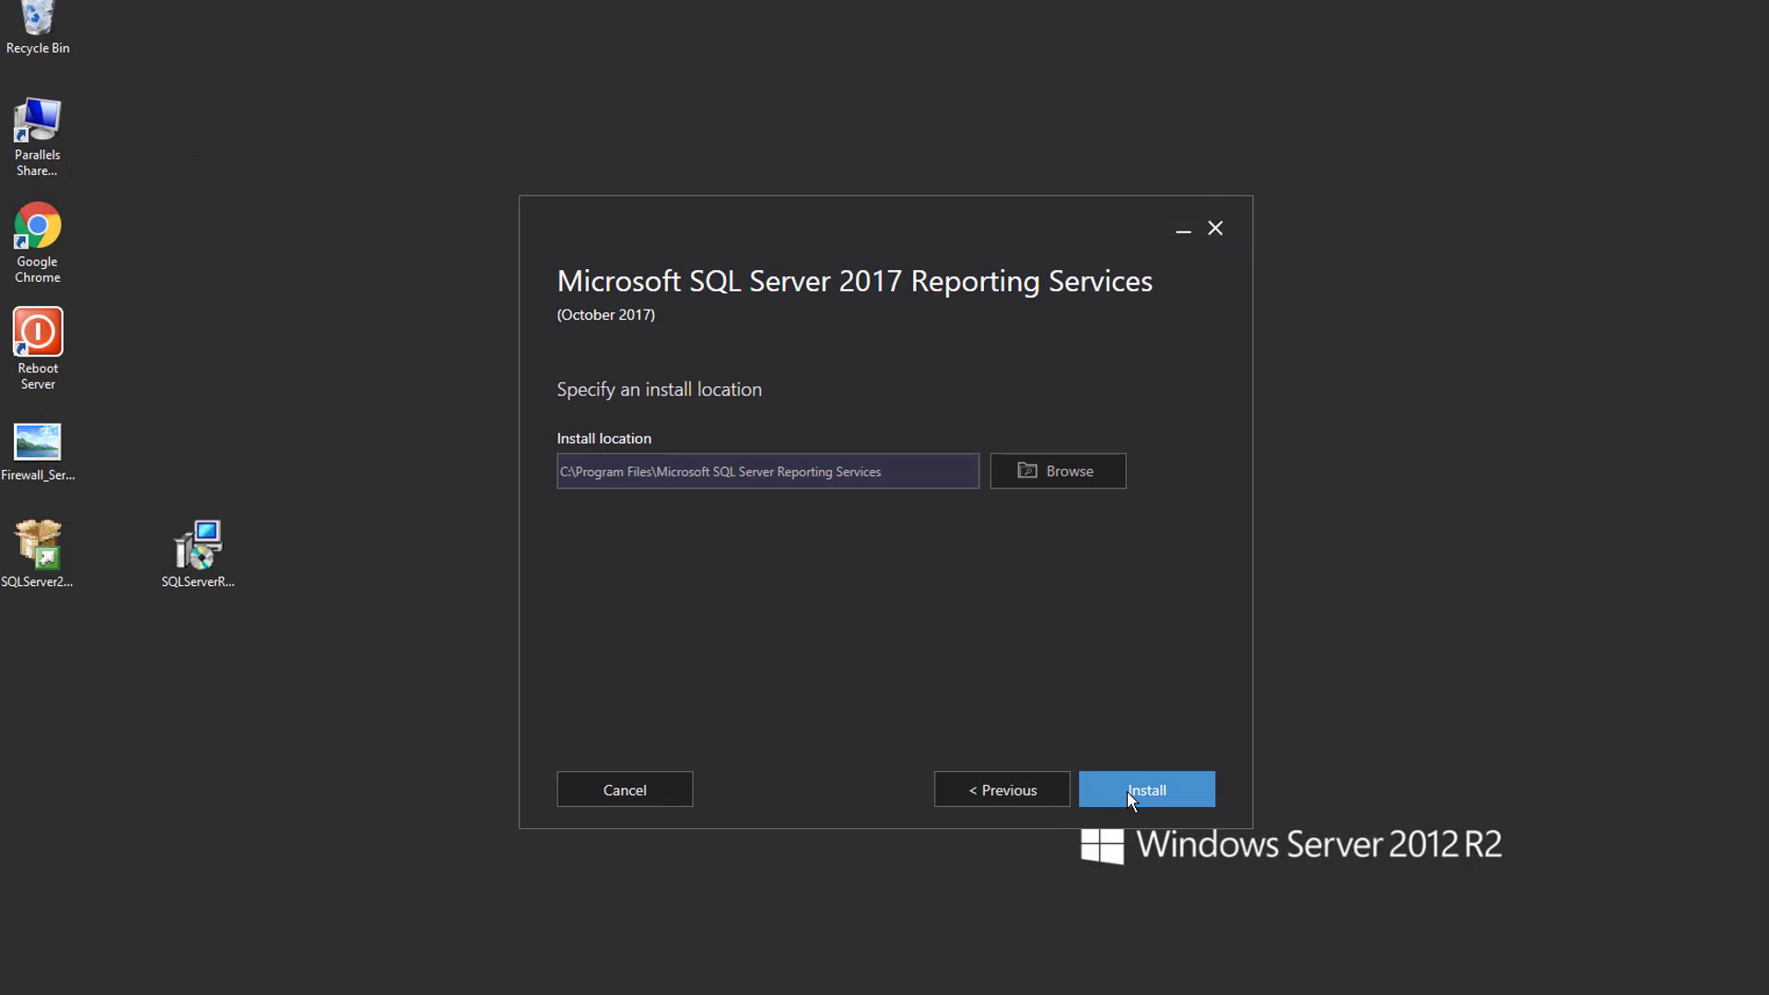
left_click(1126, 791)
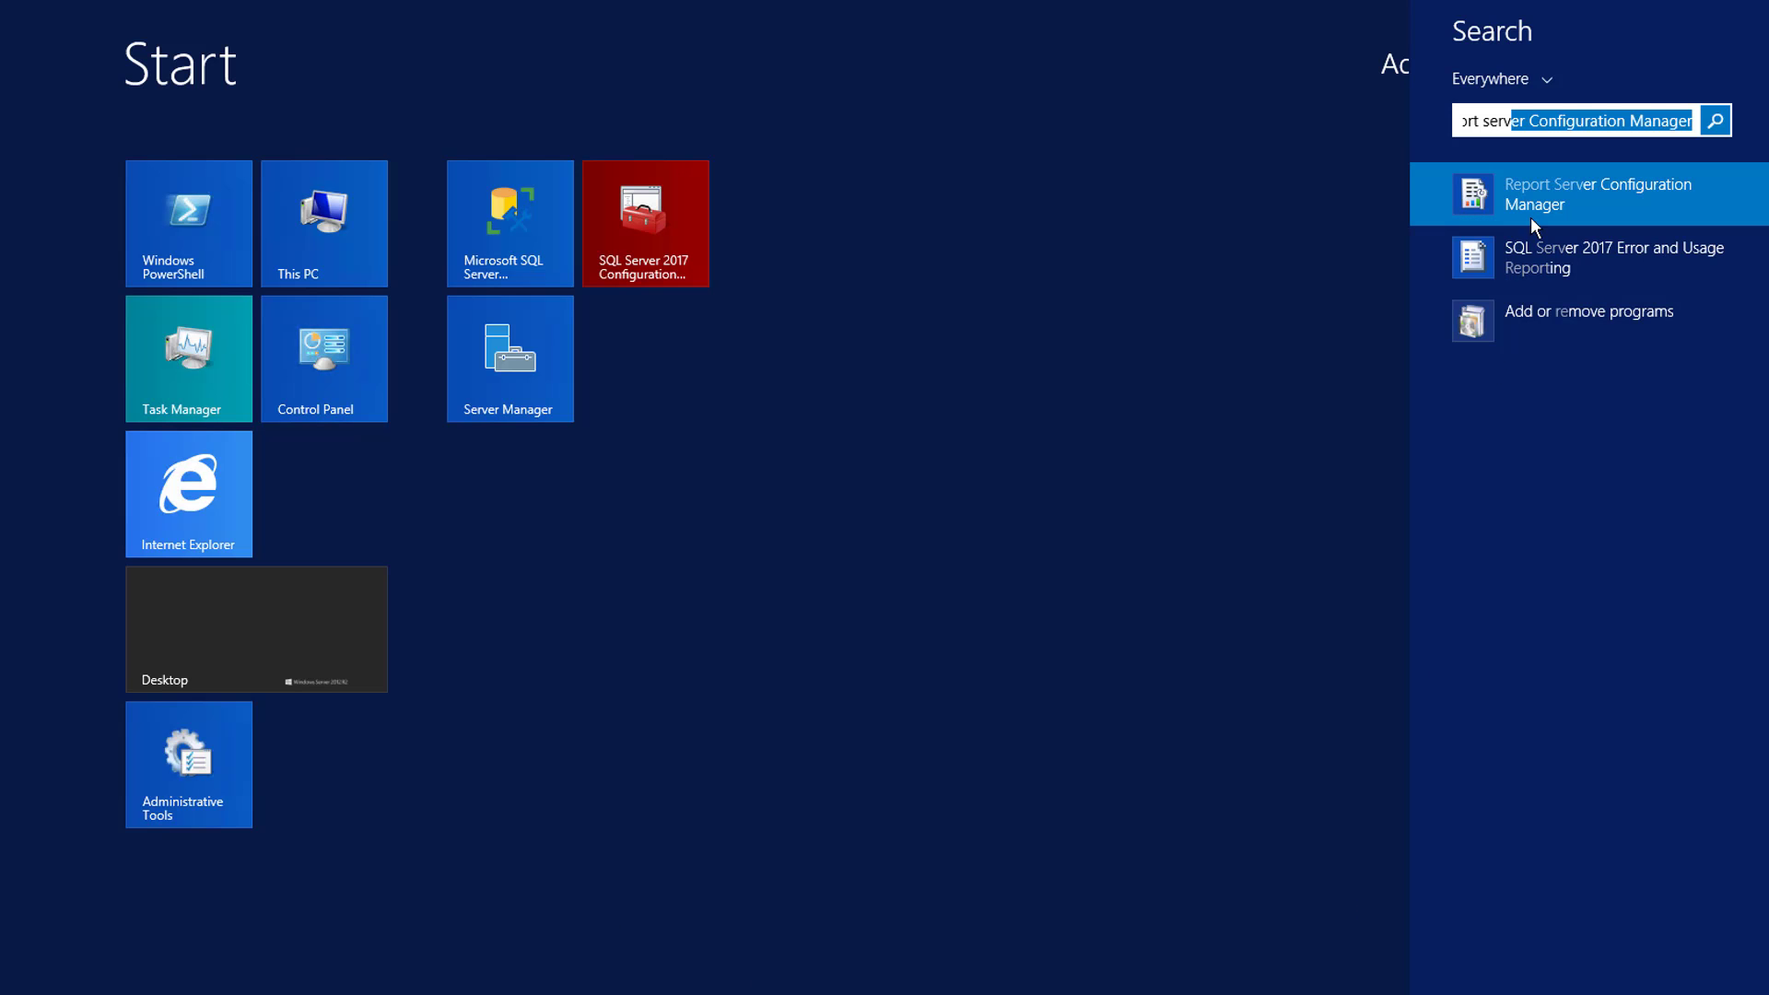
Connect Report Server Configuration Manager to the SSRS instance to check the report server status, and close it
left_click(1559, 178)
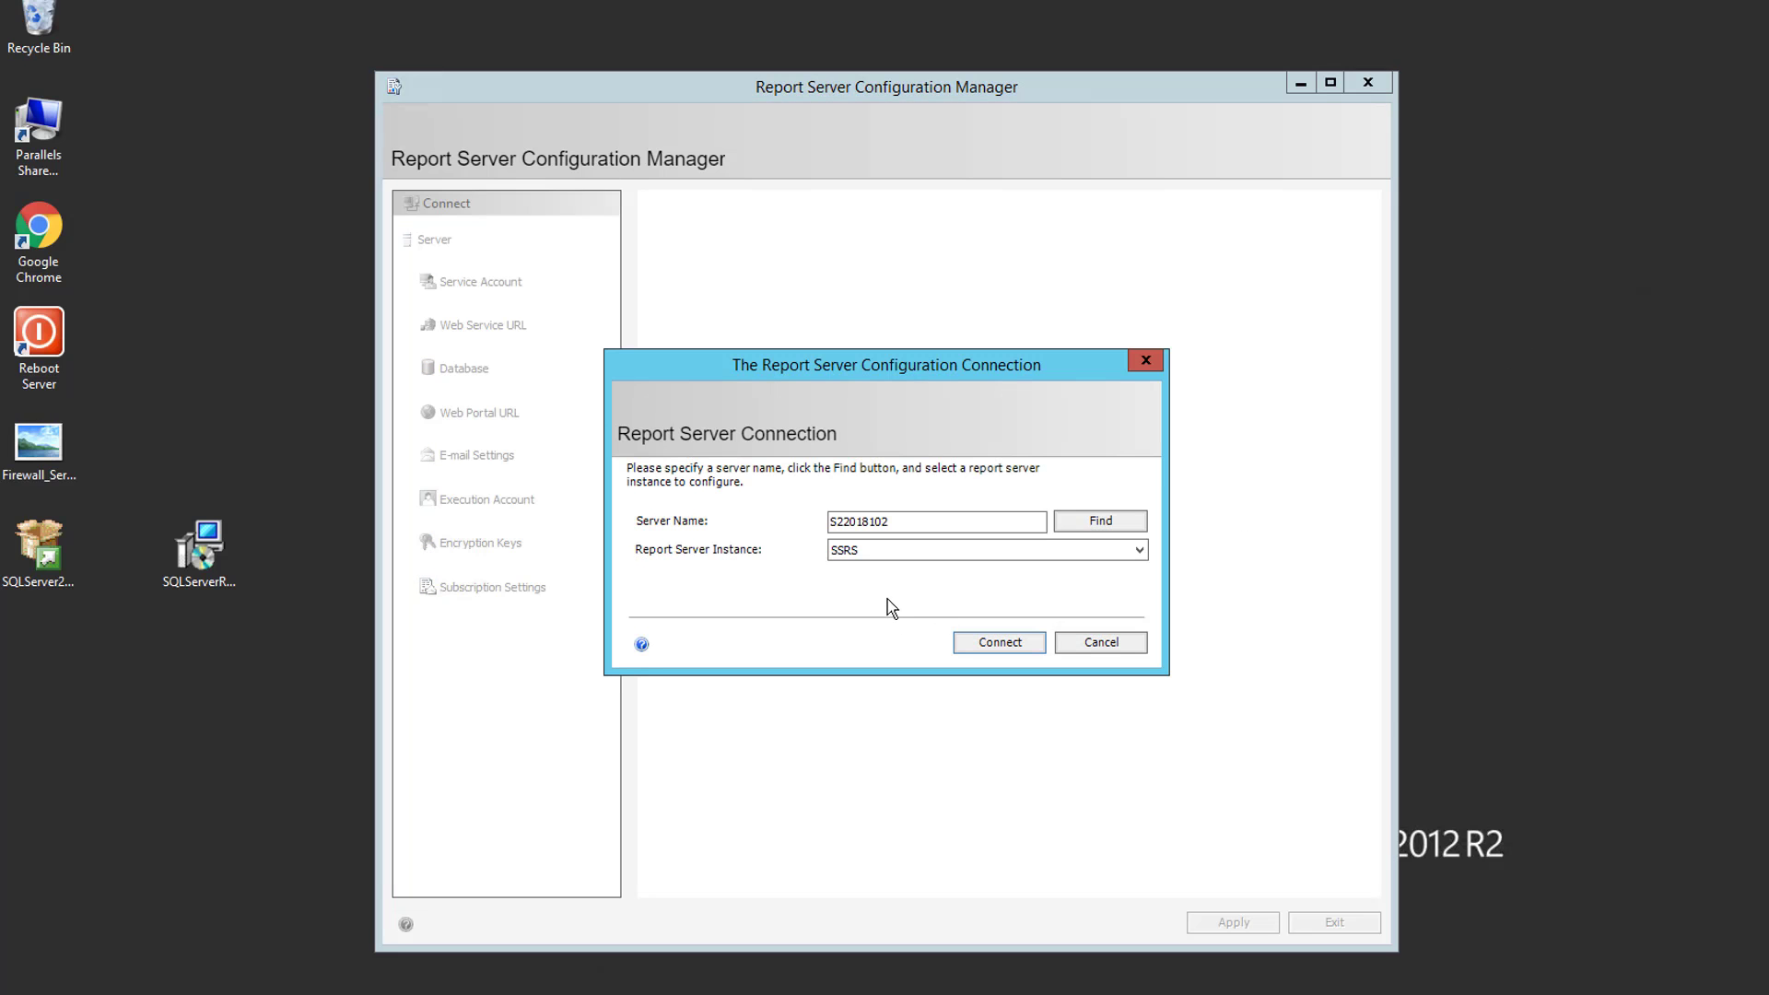
left_click(868, 553)
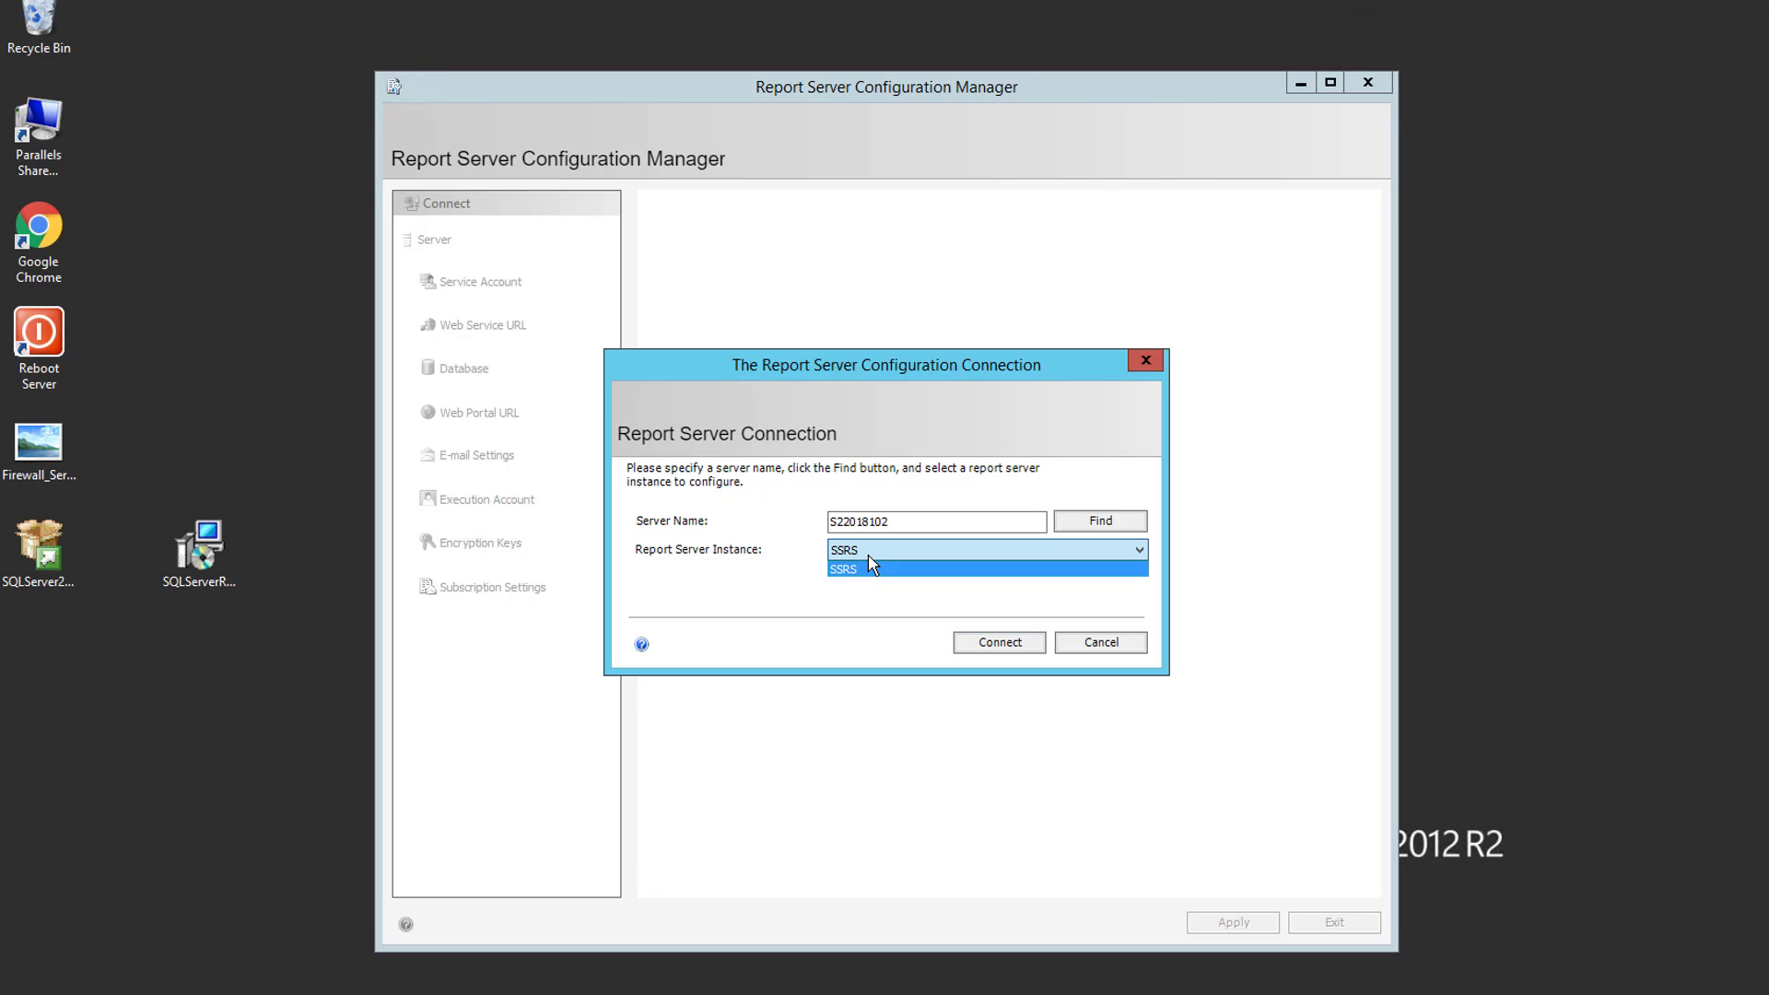
left_click(868, 565)
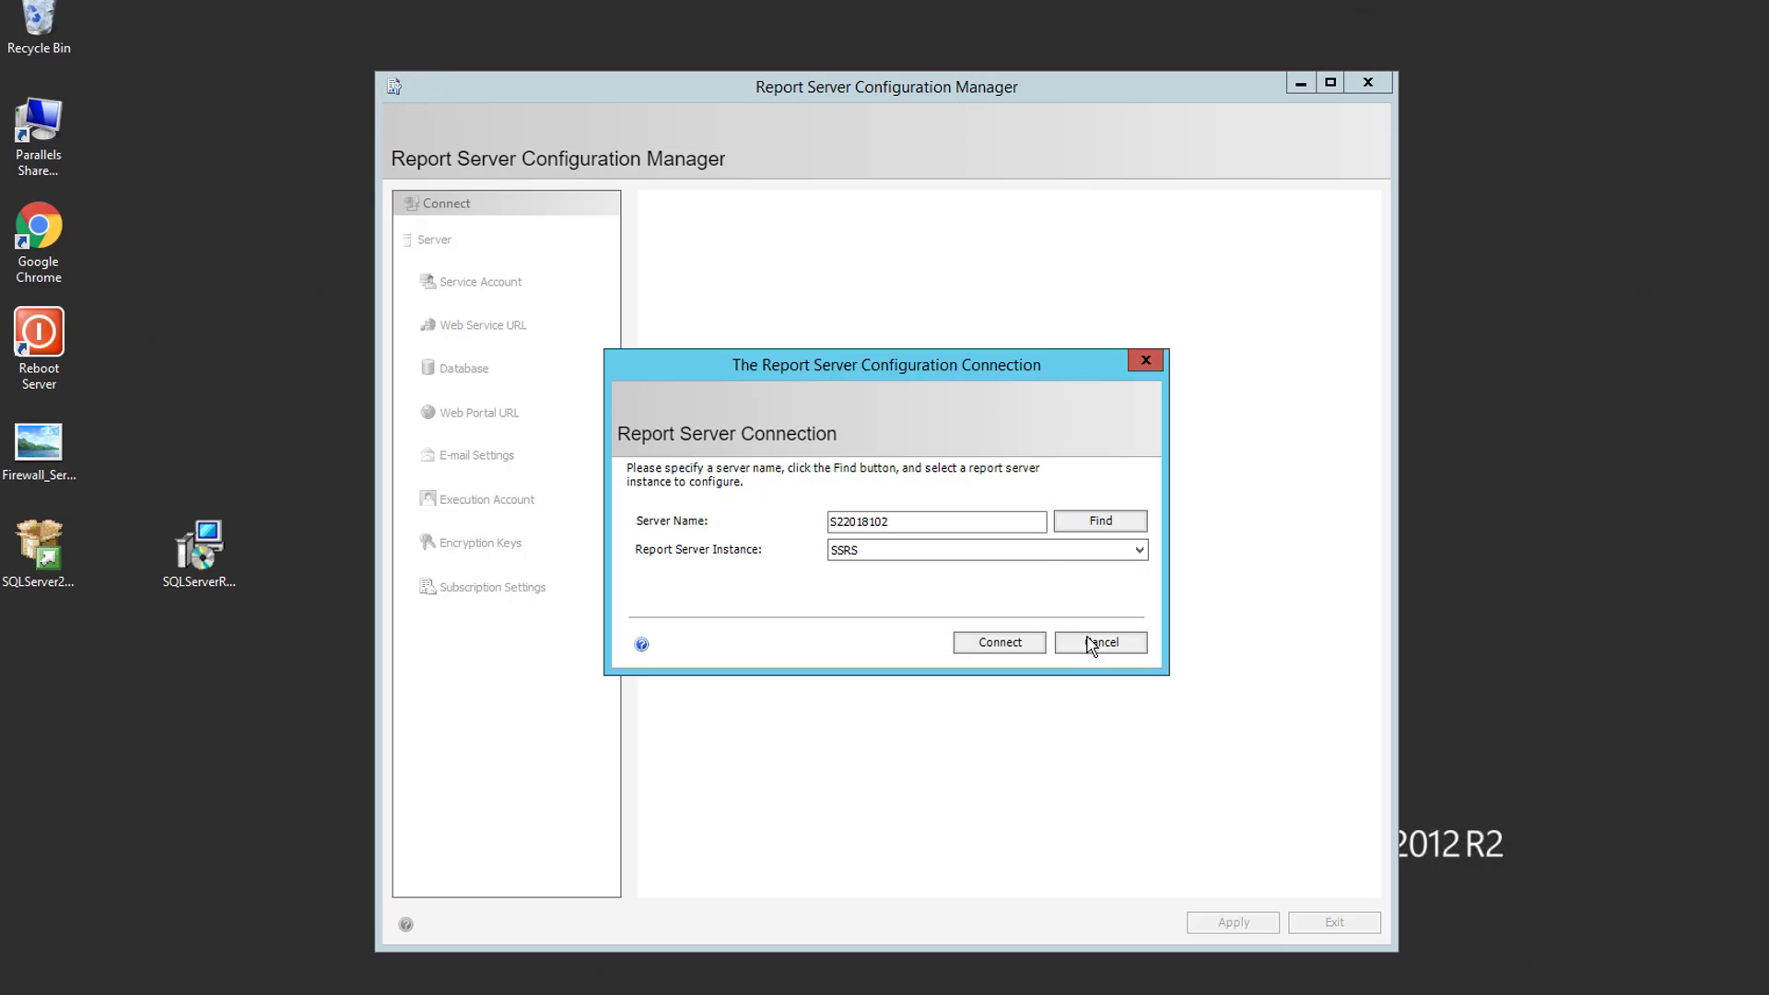
left_click(979, 643)
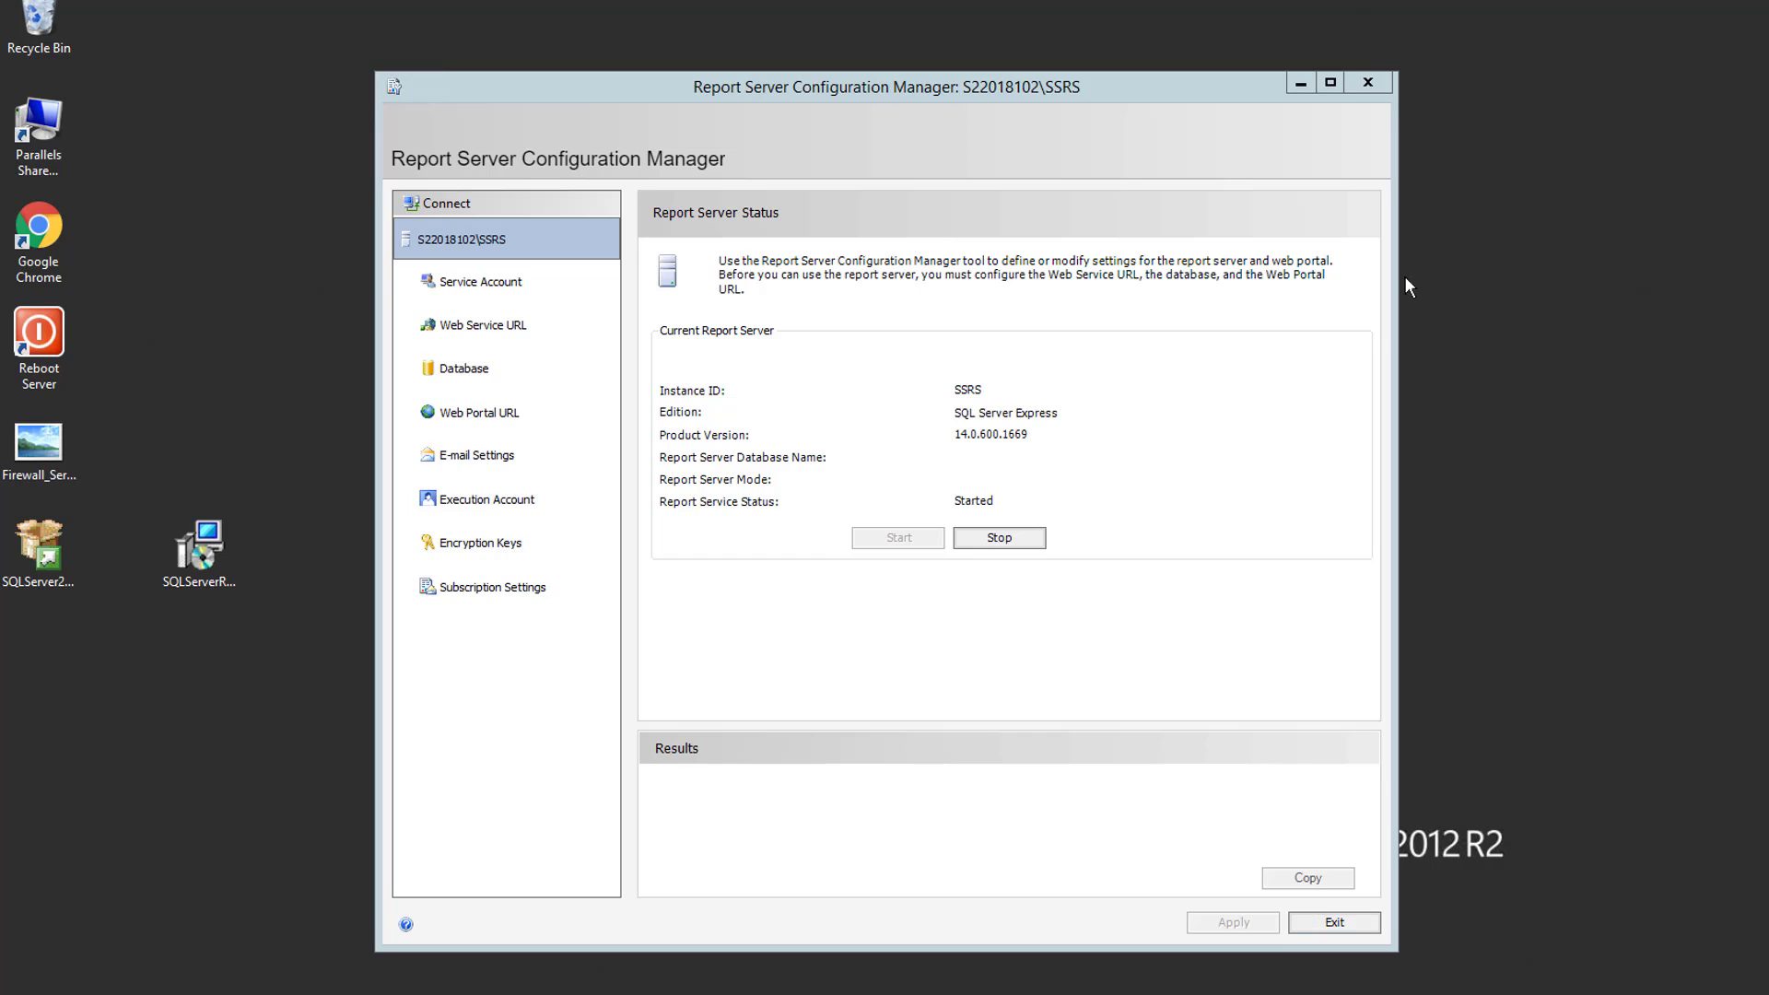
left_click(1368, 84)
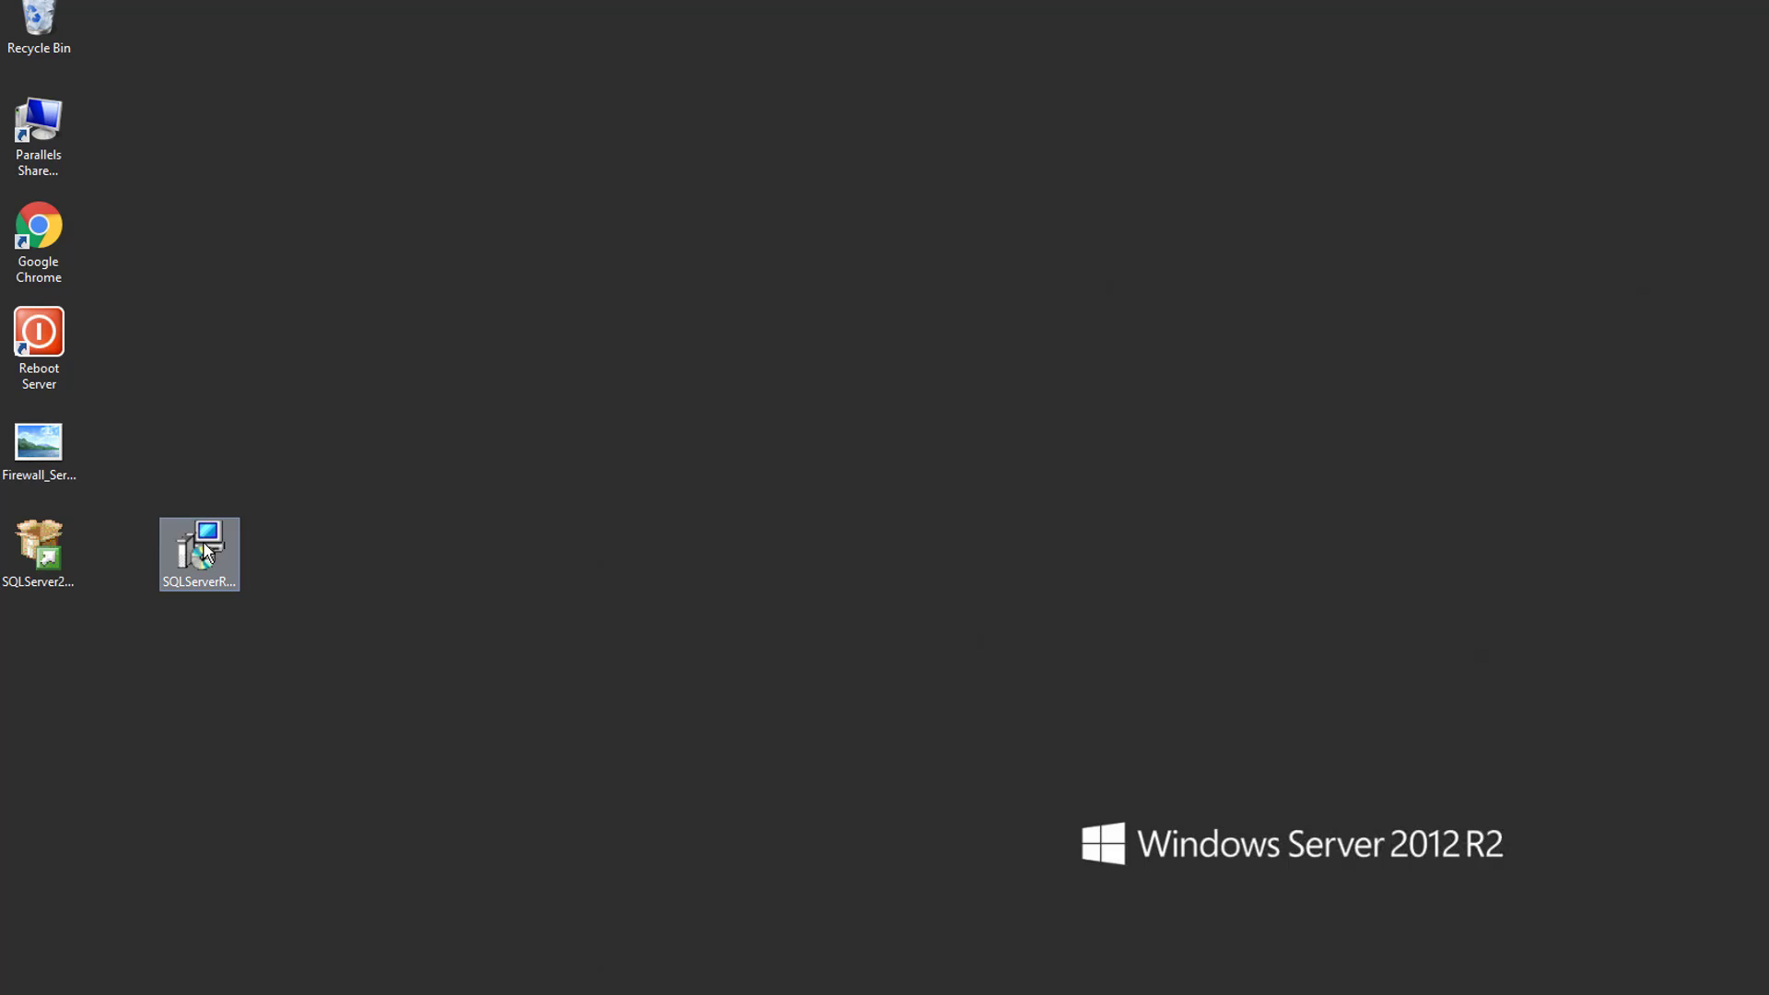
Rearrange the desktop: group the Reporting Services installer and DatabaseBackup.bak with the other icons, and place the Database Scripts folder beside the Website folder
left_click_drag(202, 540, 48, 628)
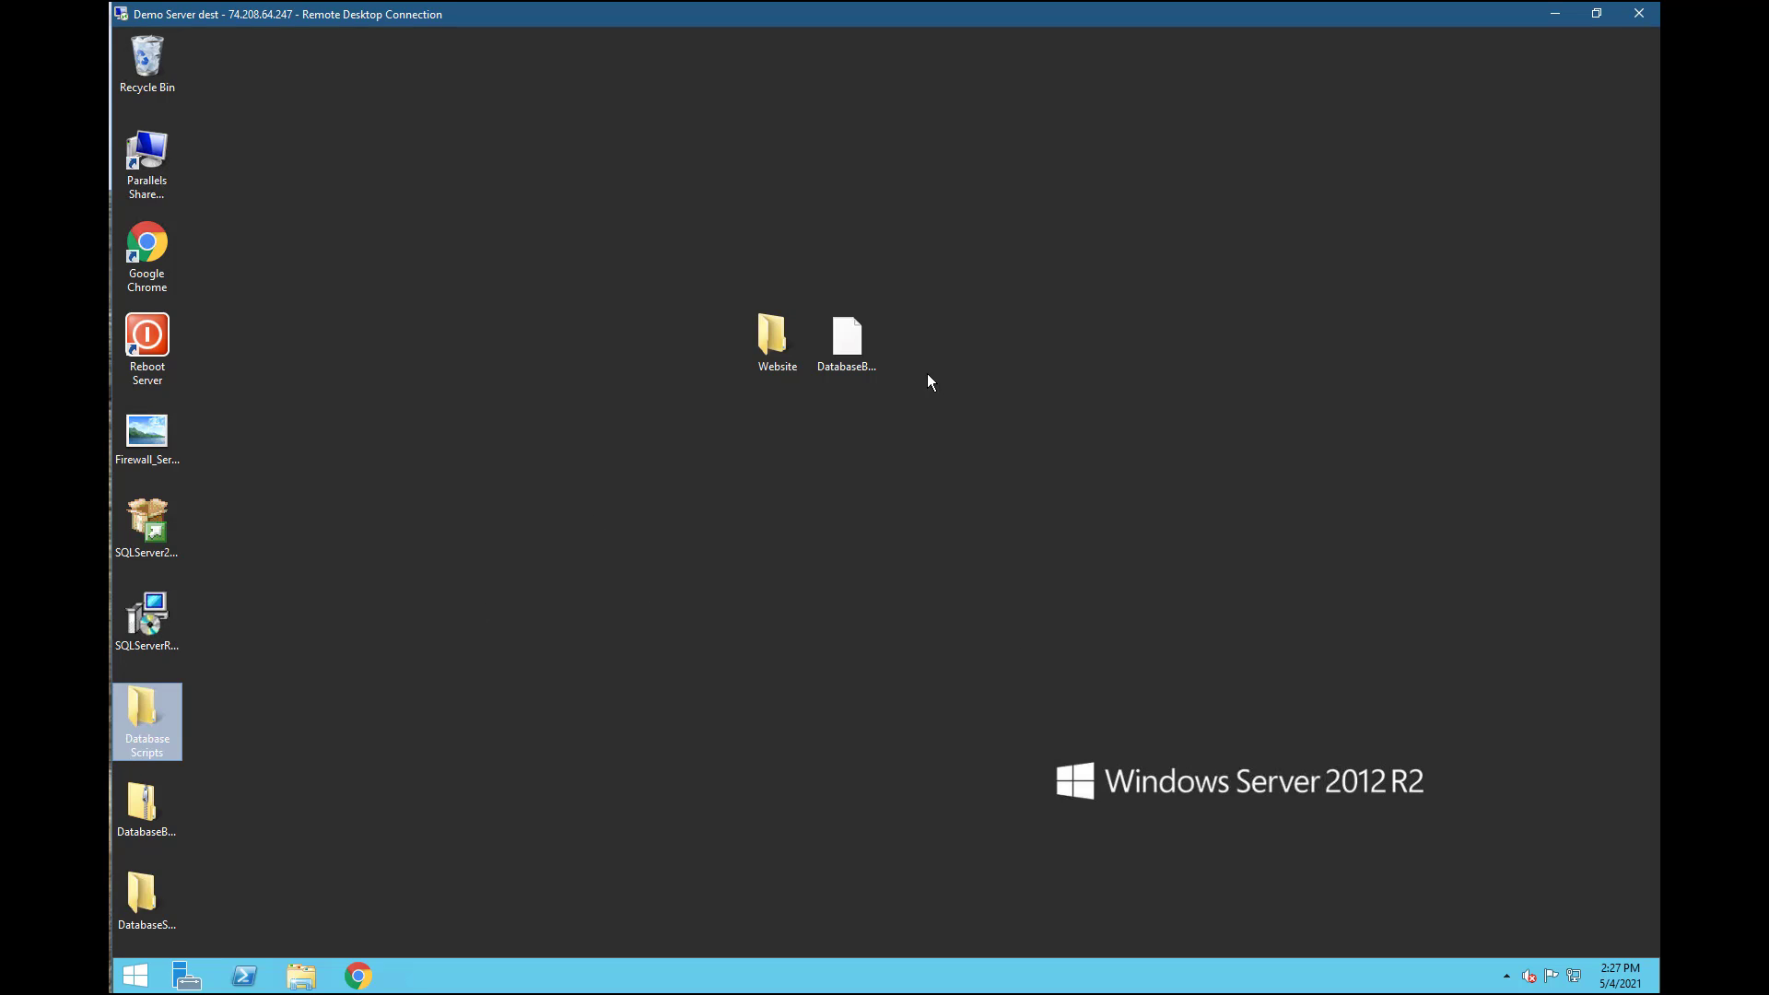
left_click(866, 345)
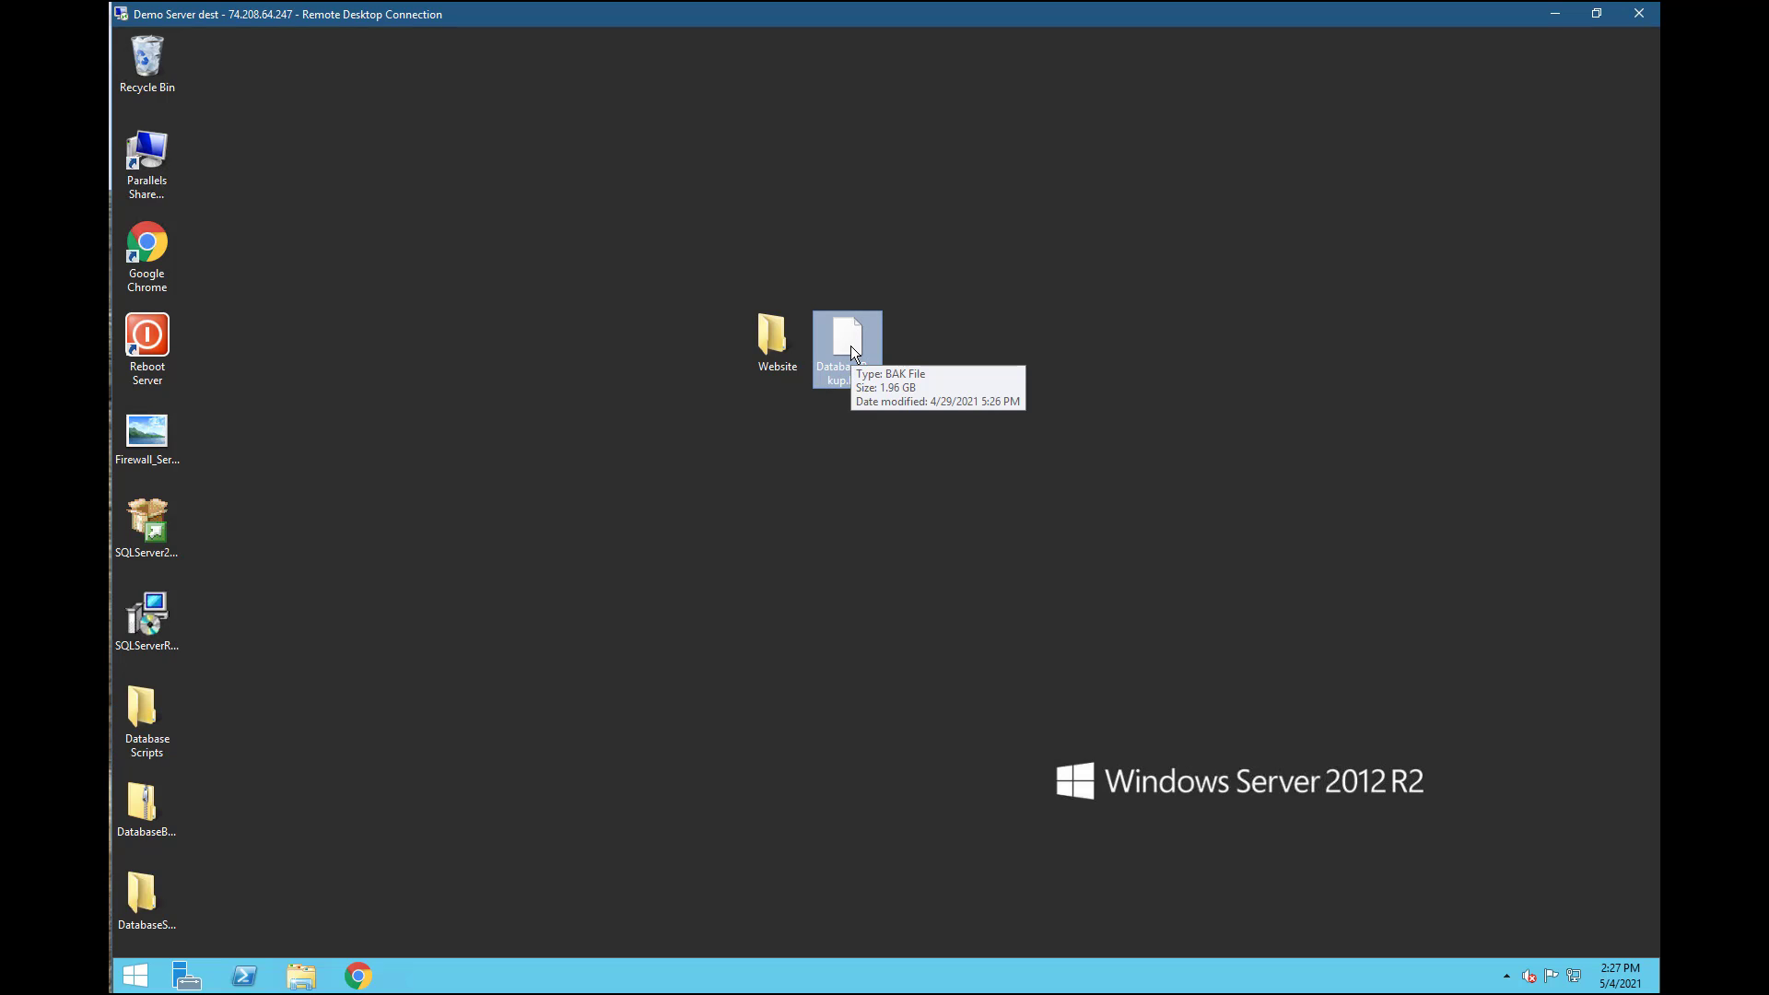
left_click(947, 560)
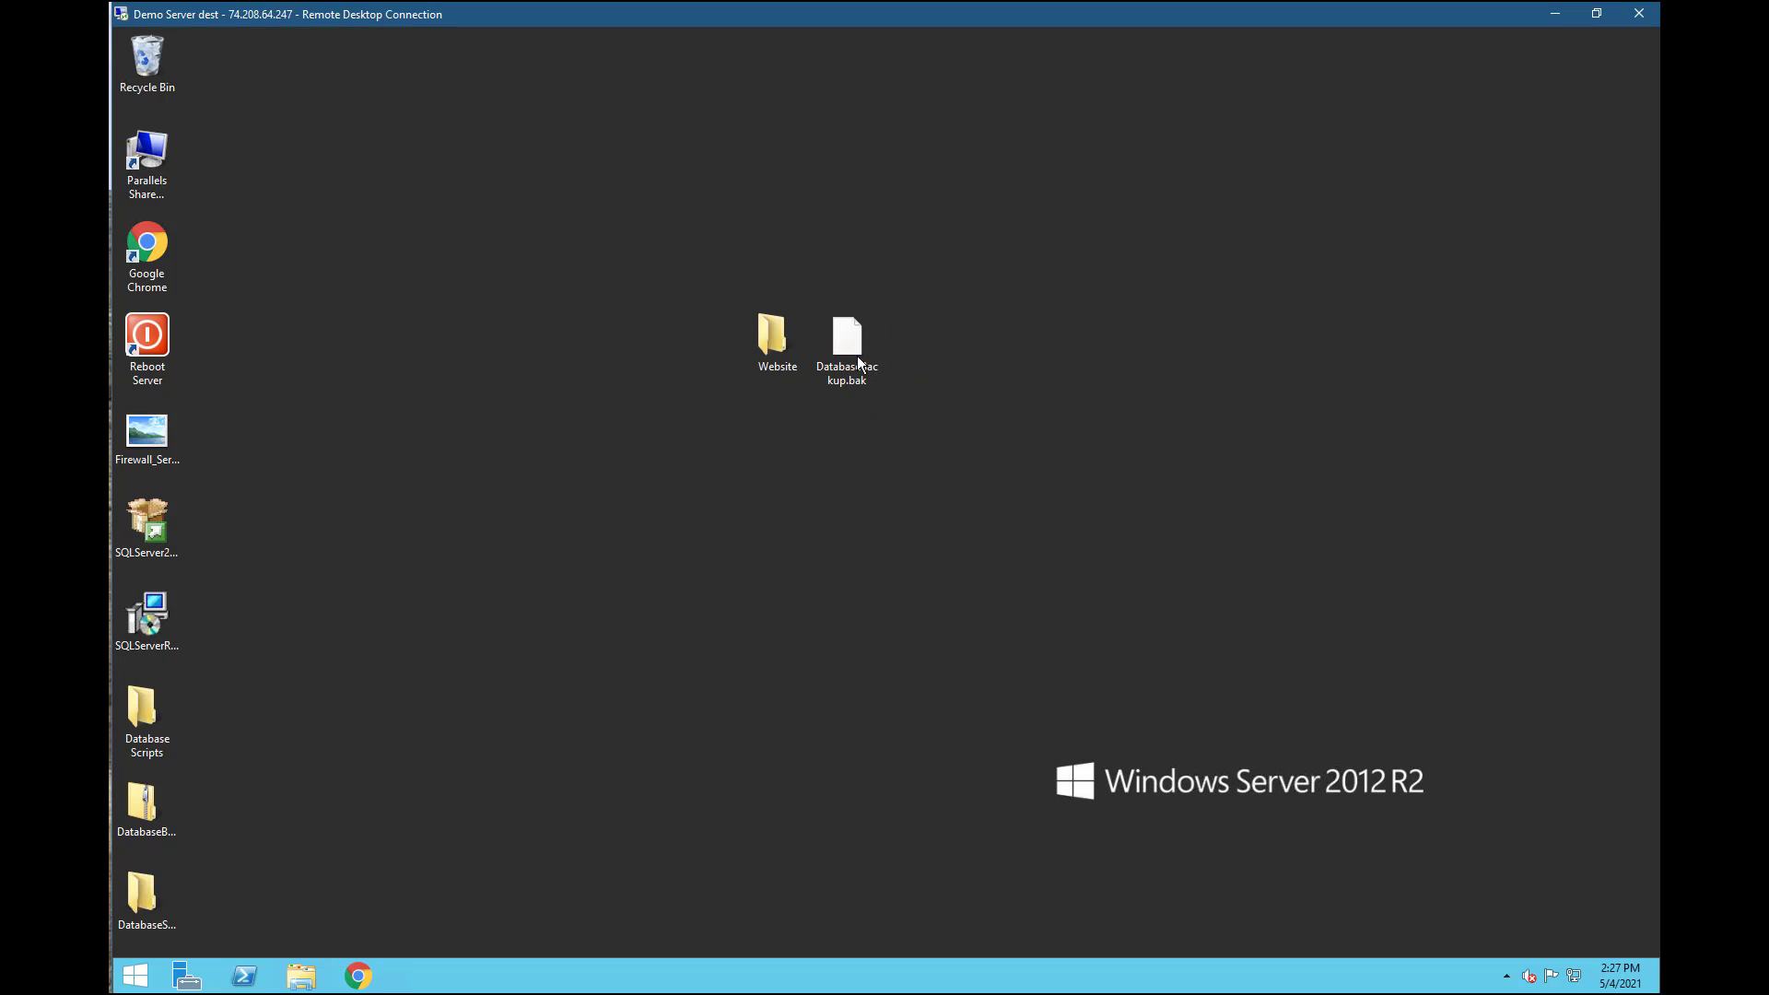
left_click_drag(855, 349, 246, 534)
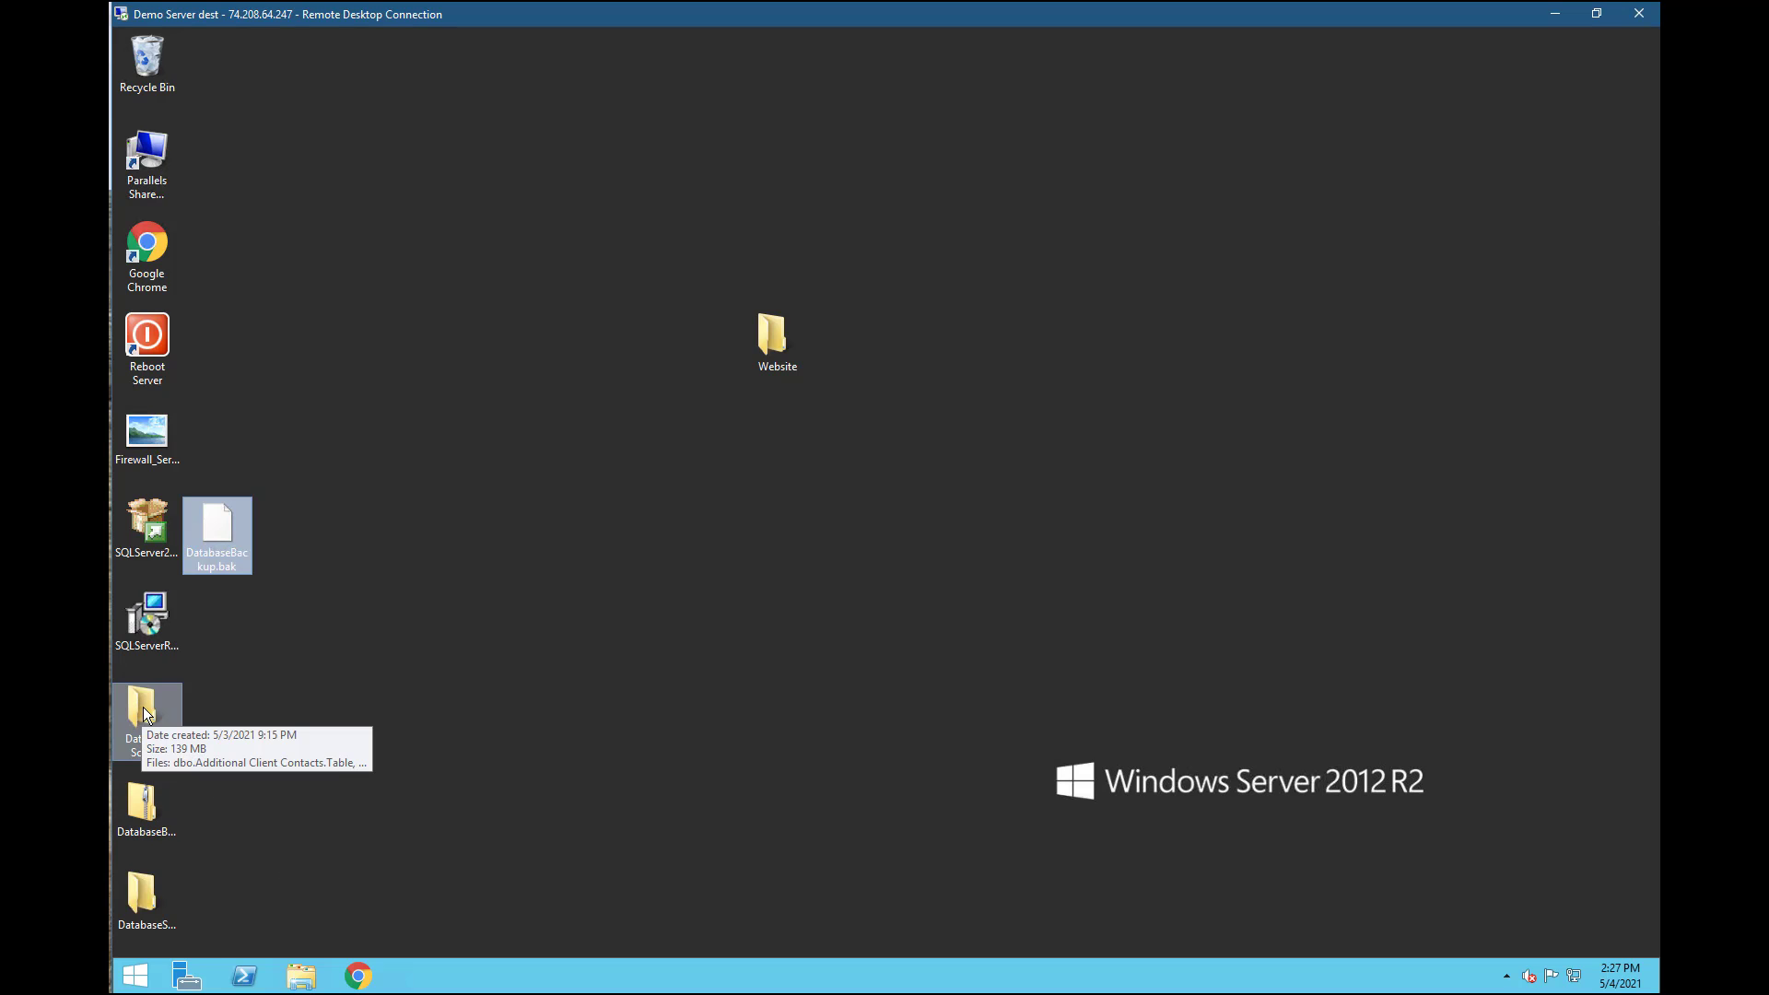
left_click_drag(145, 714, 844, 346)
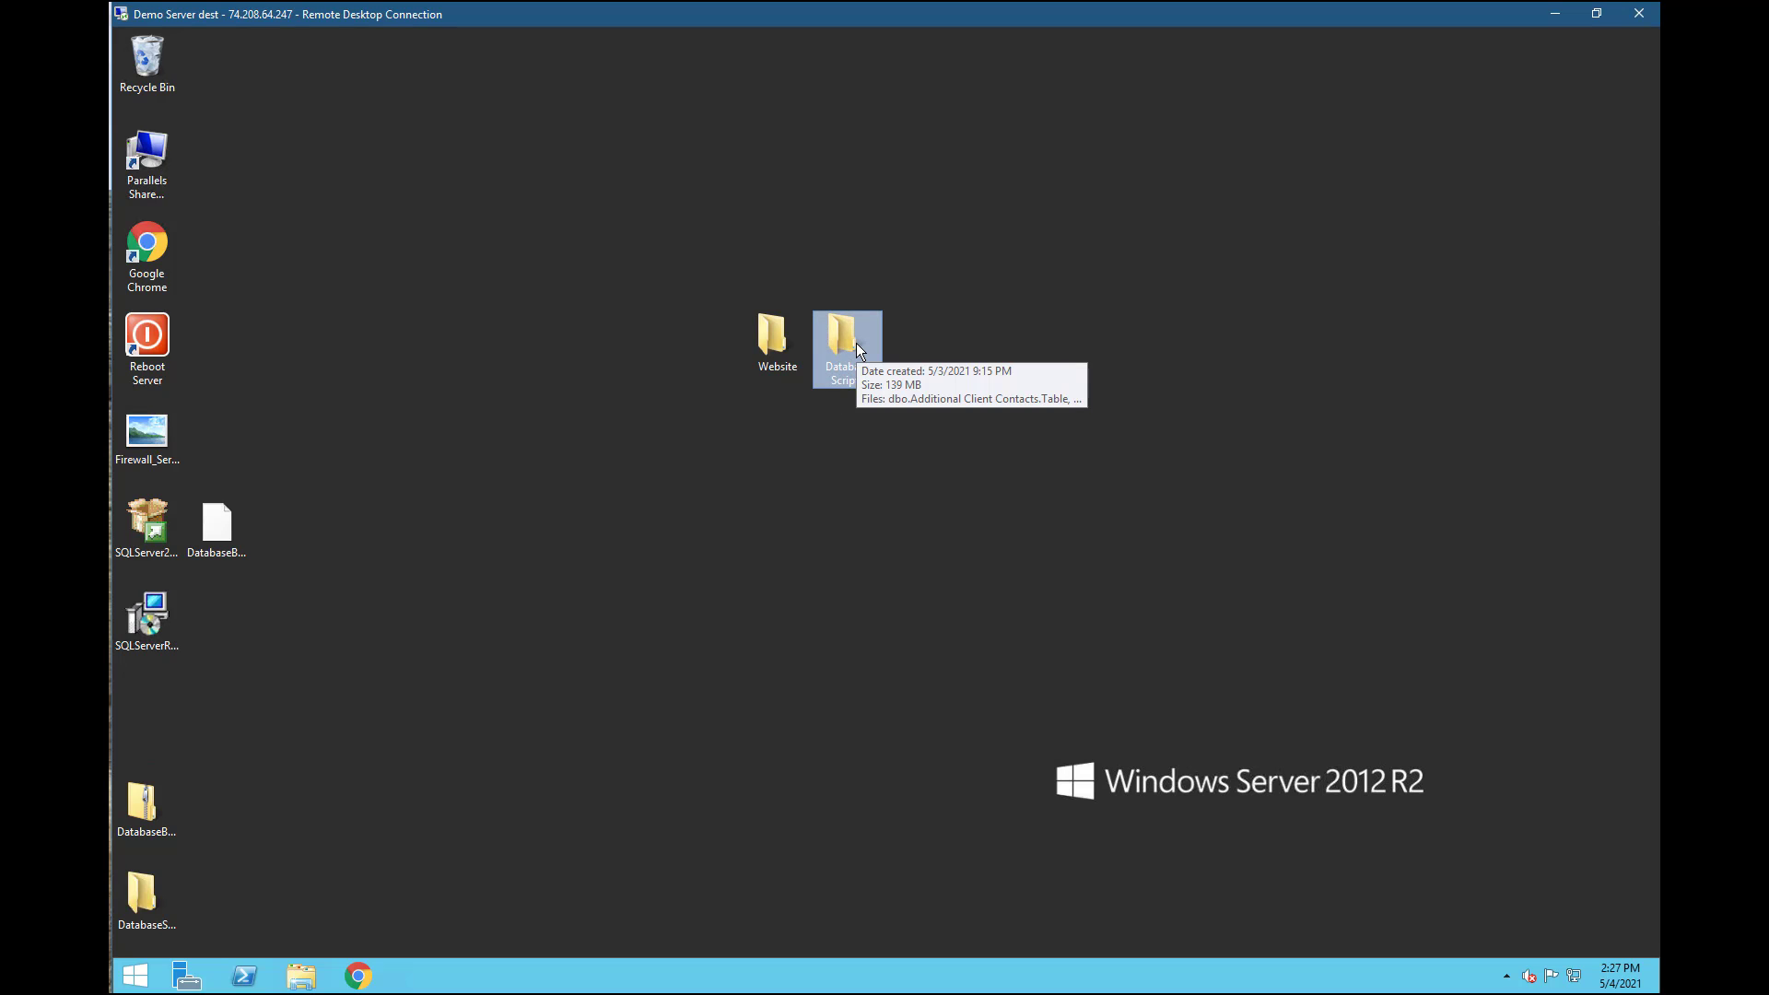
Open the Database Scripts folder and look through its list of table scripts and compressed files
double_click(857, 349)
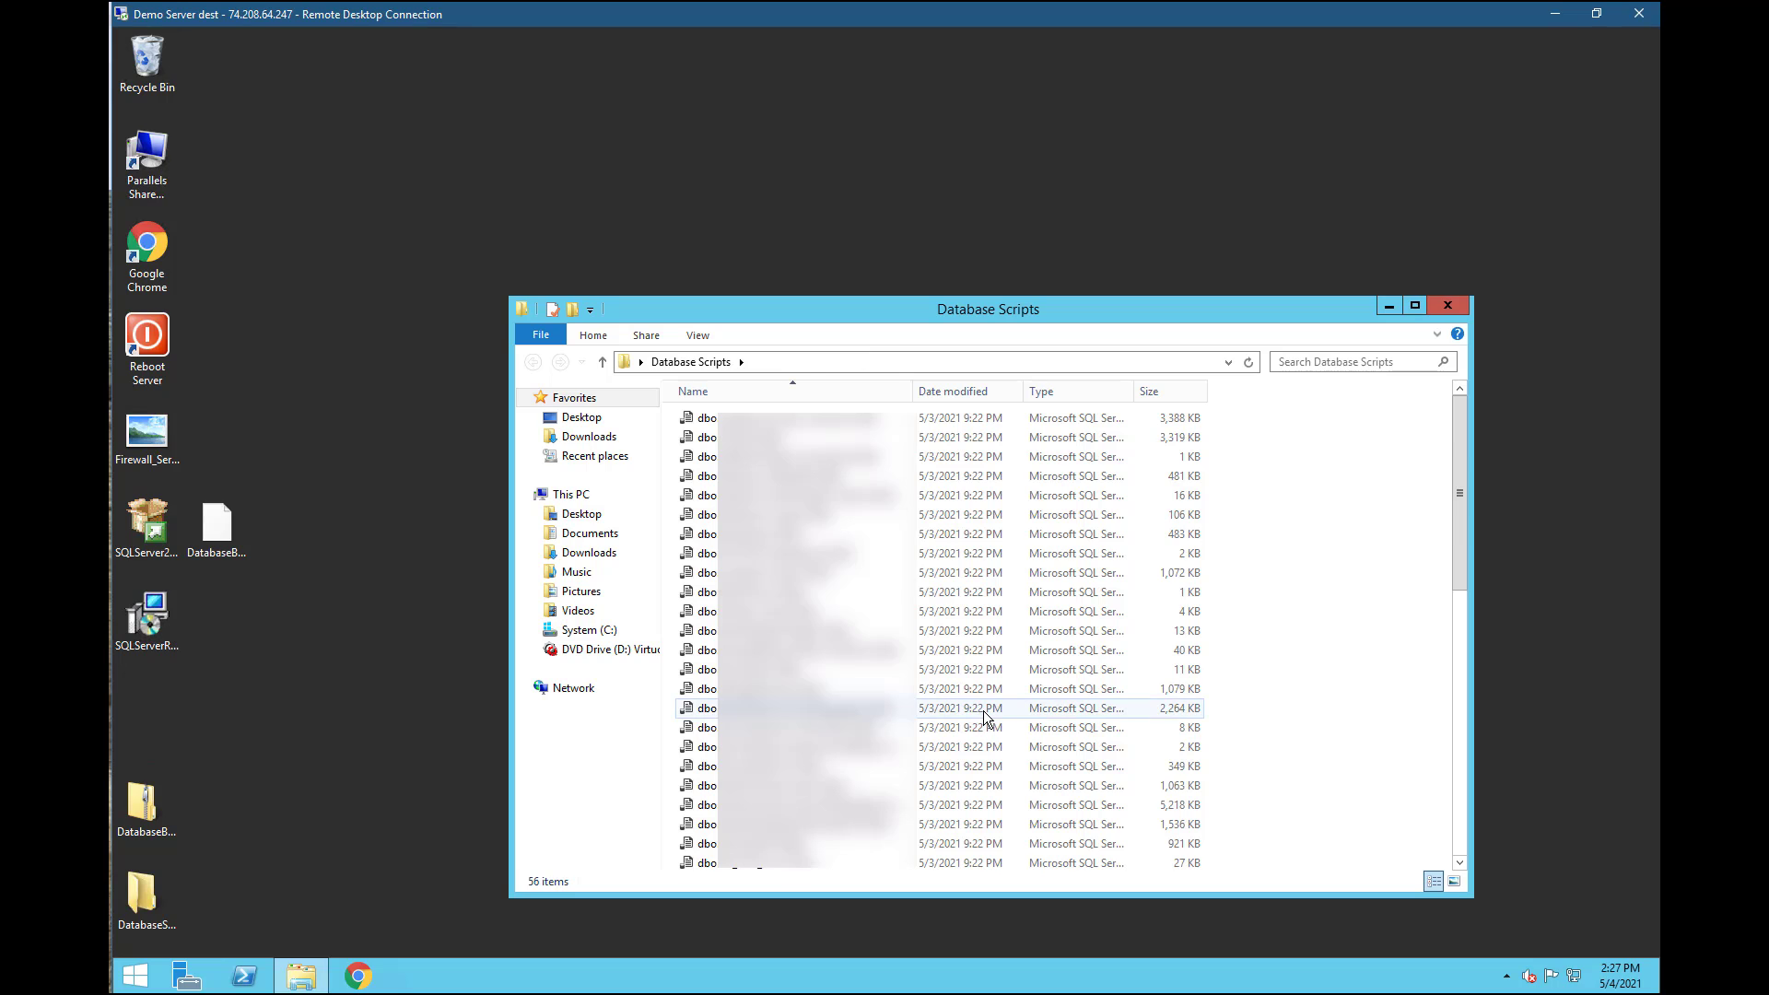
scroll(987, 708, "up", 3)
scroll(989, 707, "down", 11)
scroll(989, 707, "up", 11)
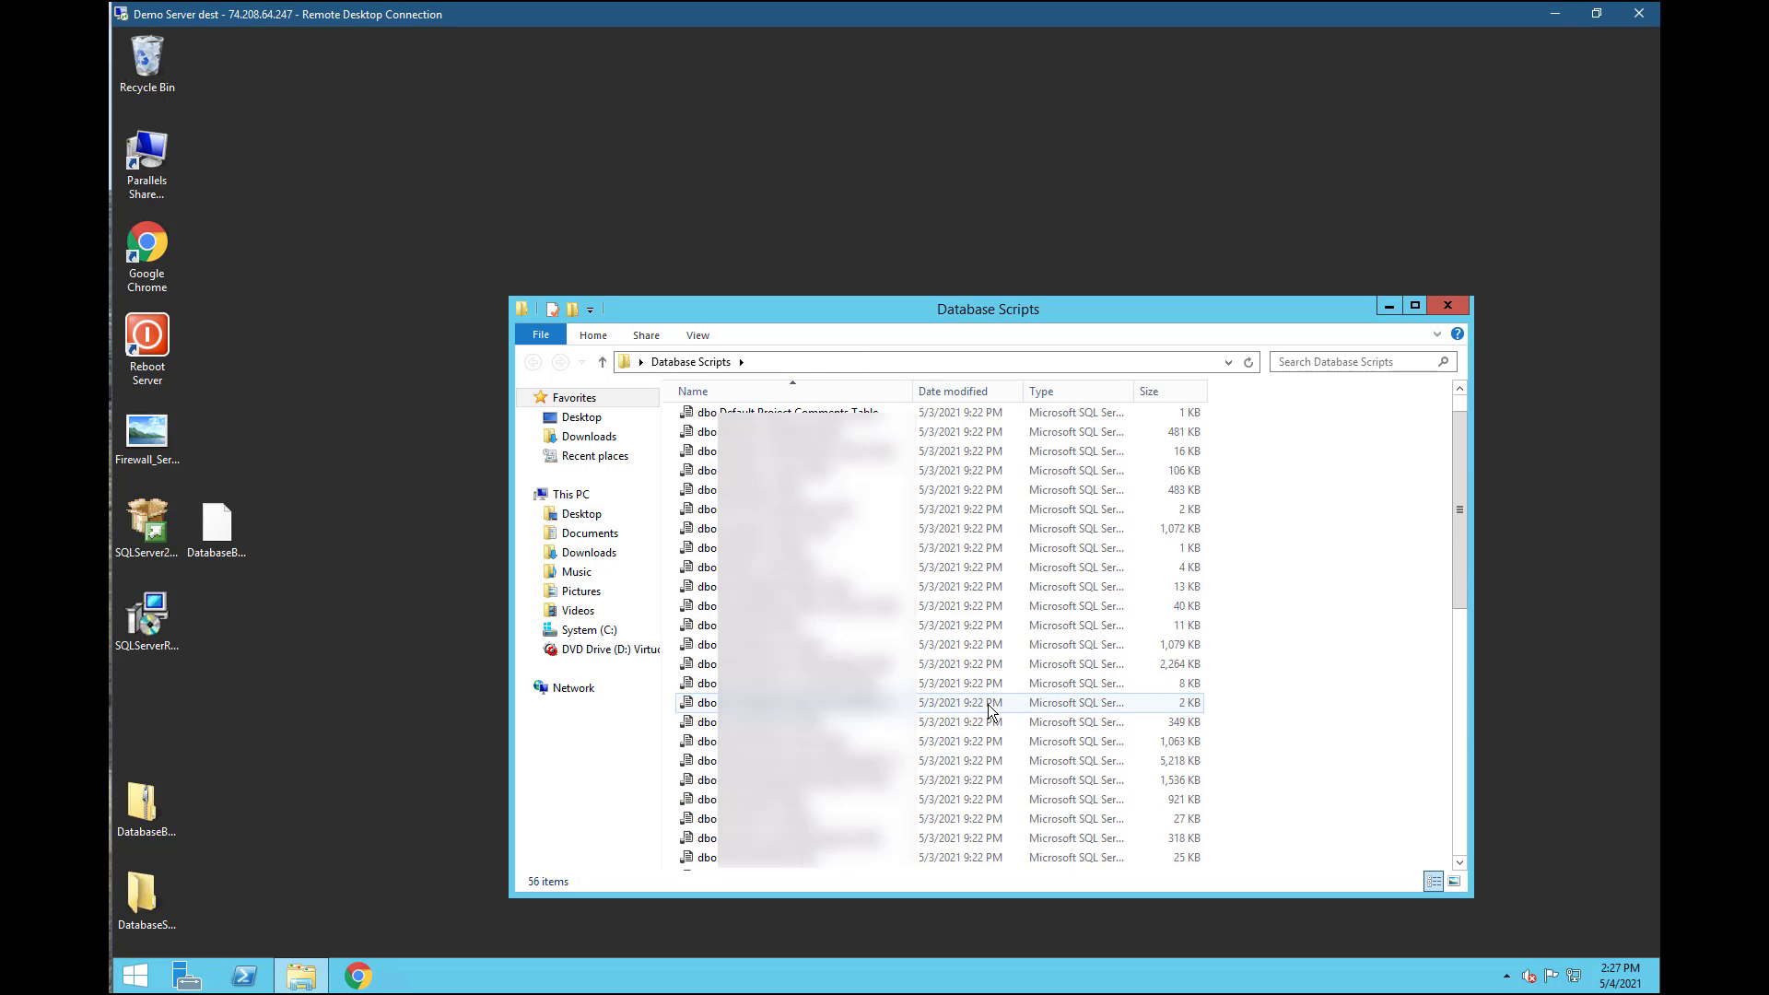
scroll(989, 710, "down", 11)
scroll(989, 709, "up", 11)
scroll(989, 709, "down", 11)
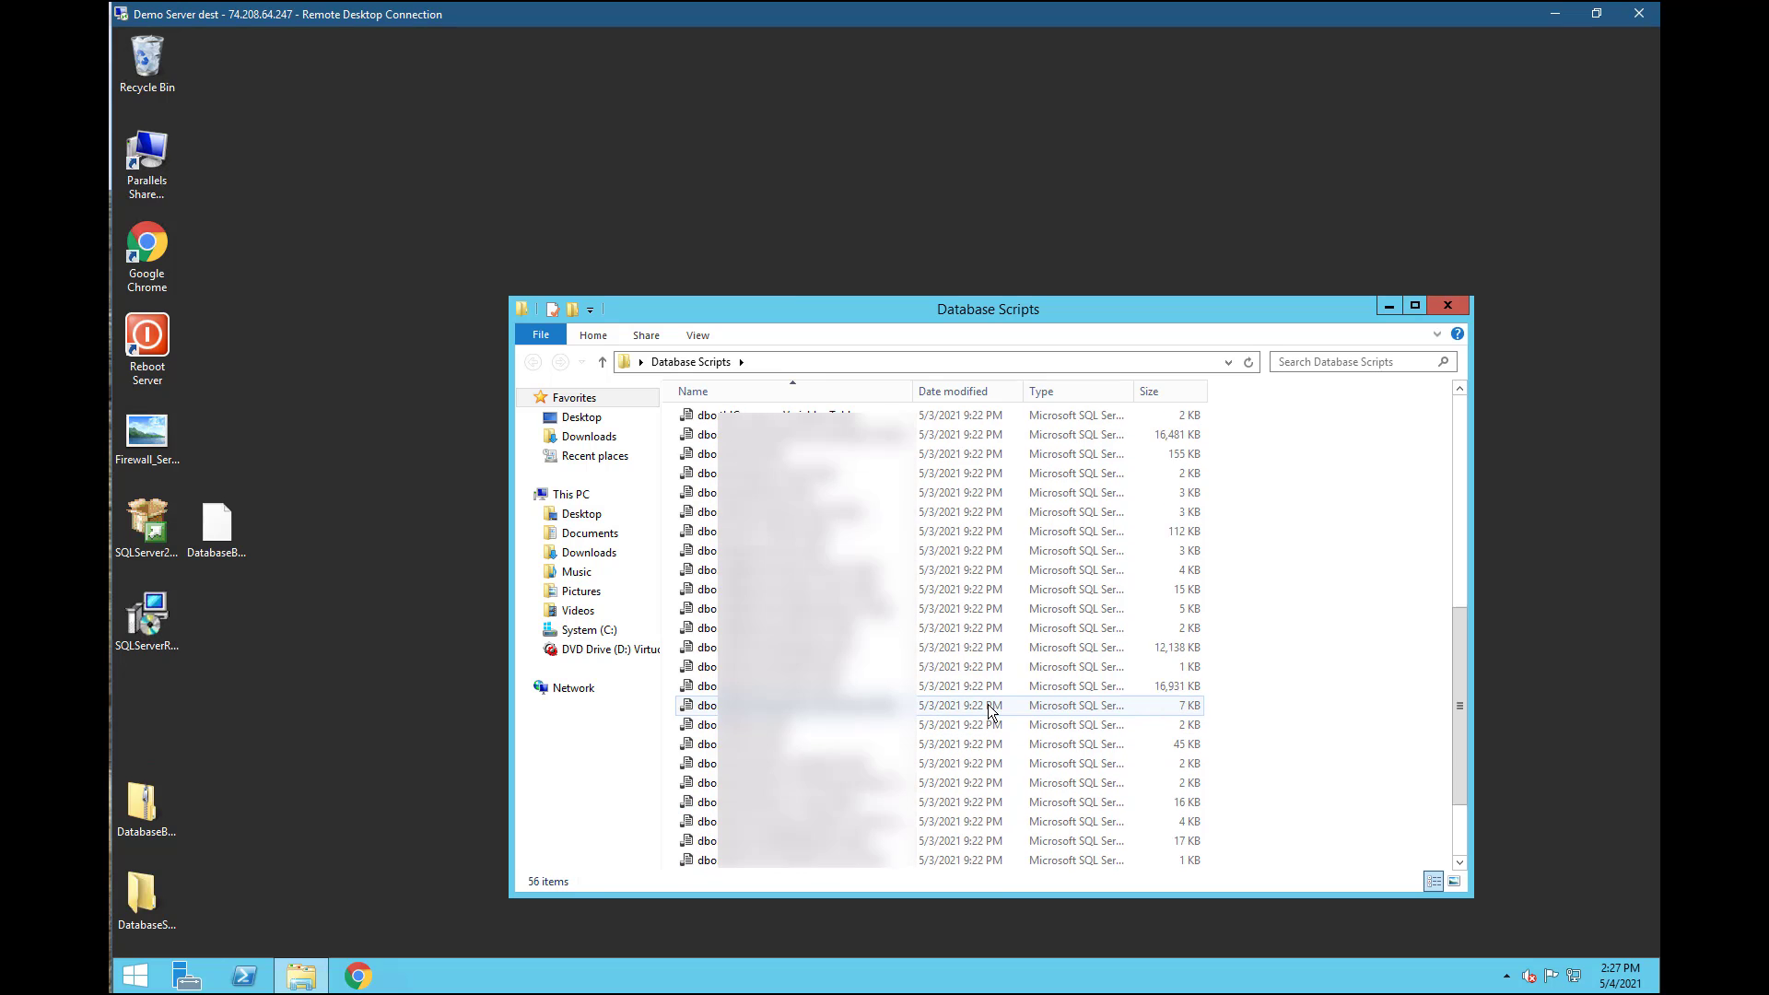
scroll(989, 710, "up", 11)
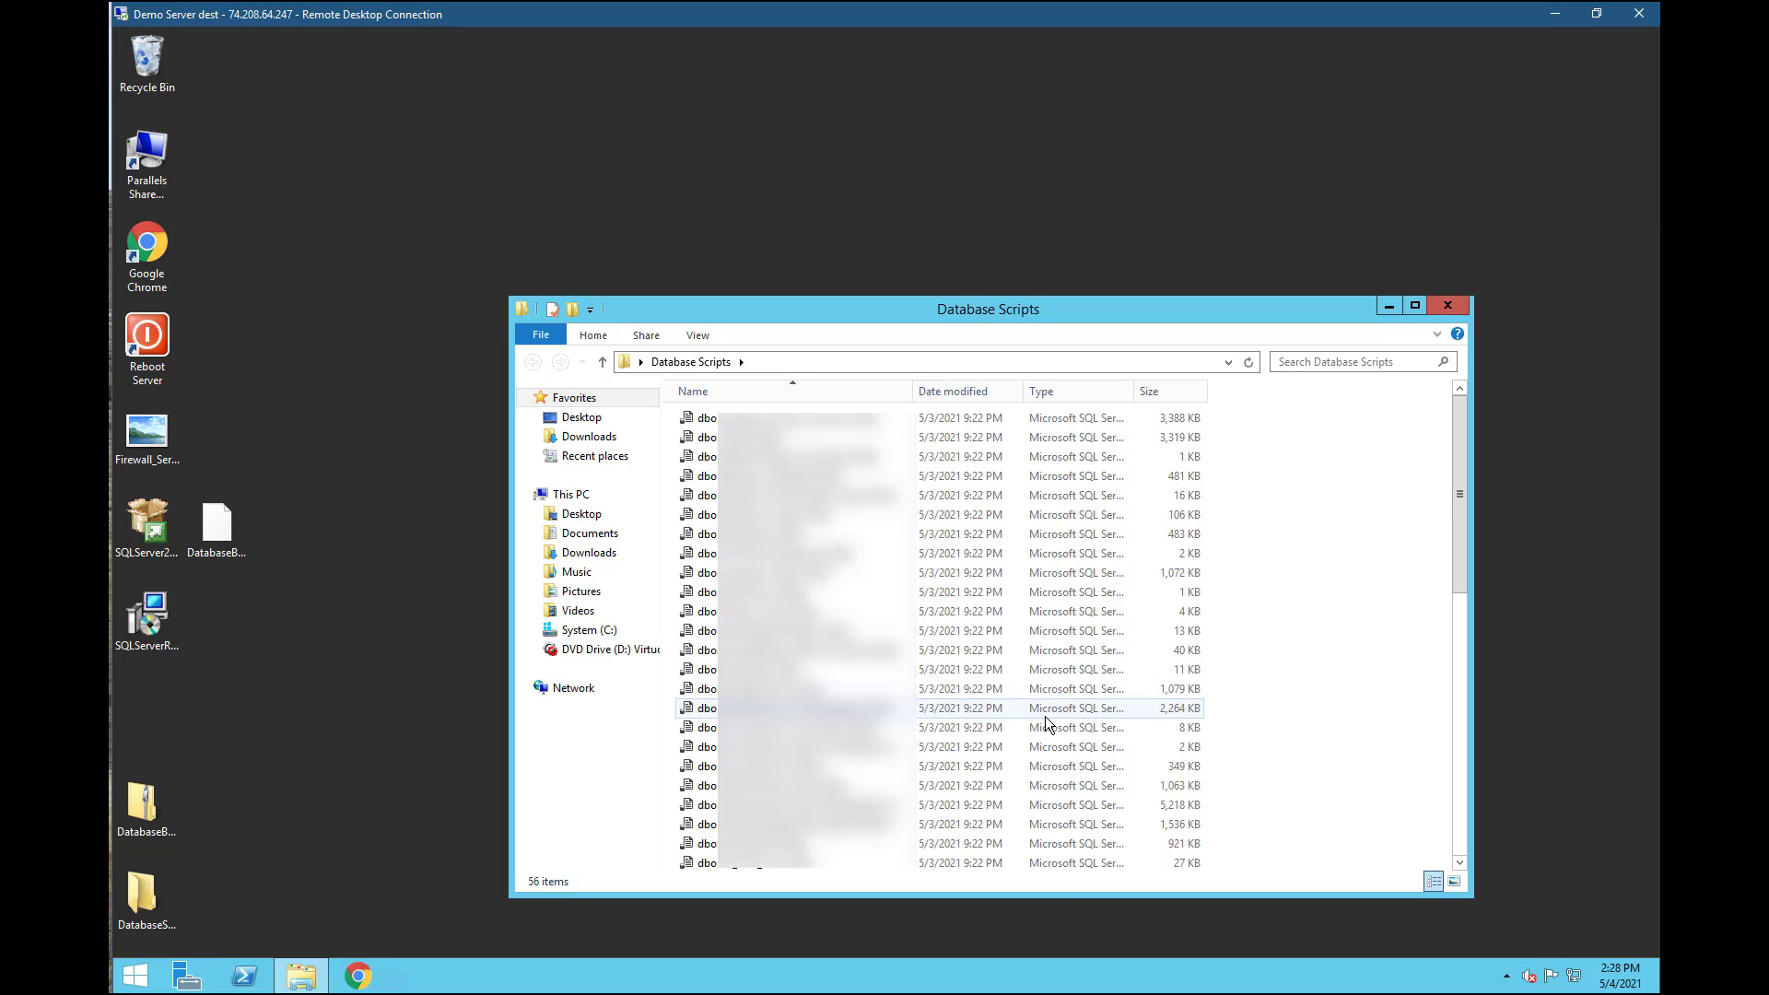
scroll(997, 645, "down", 10)
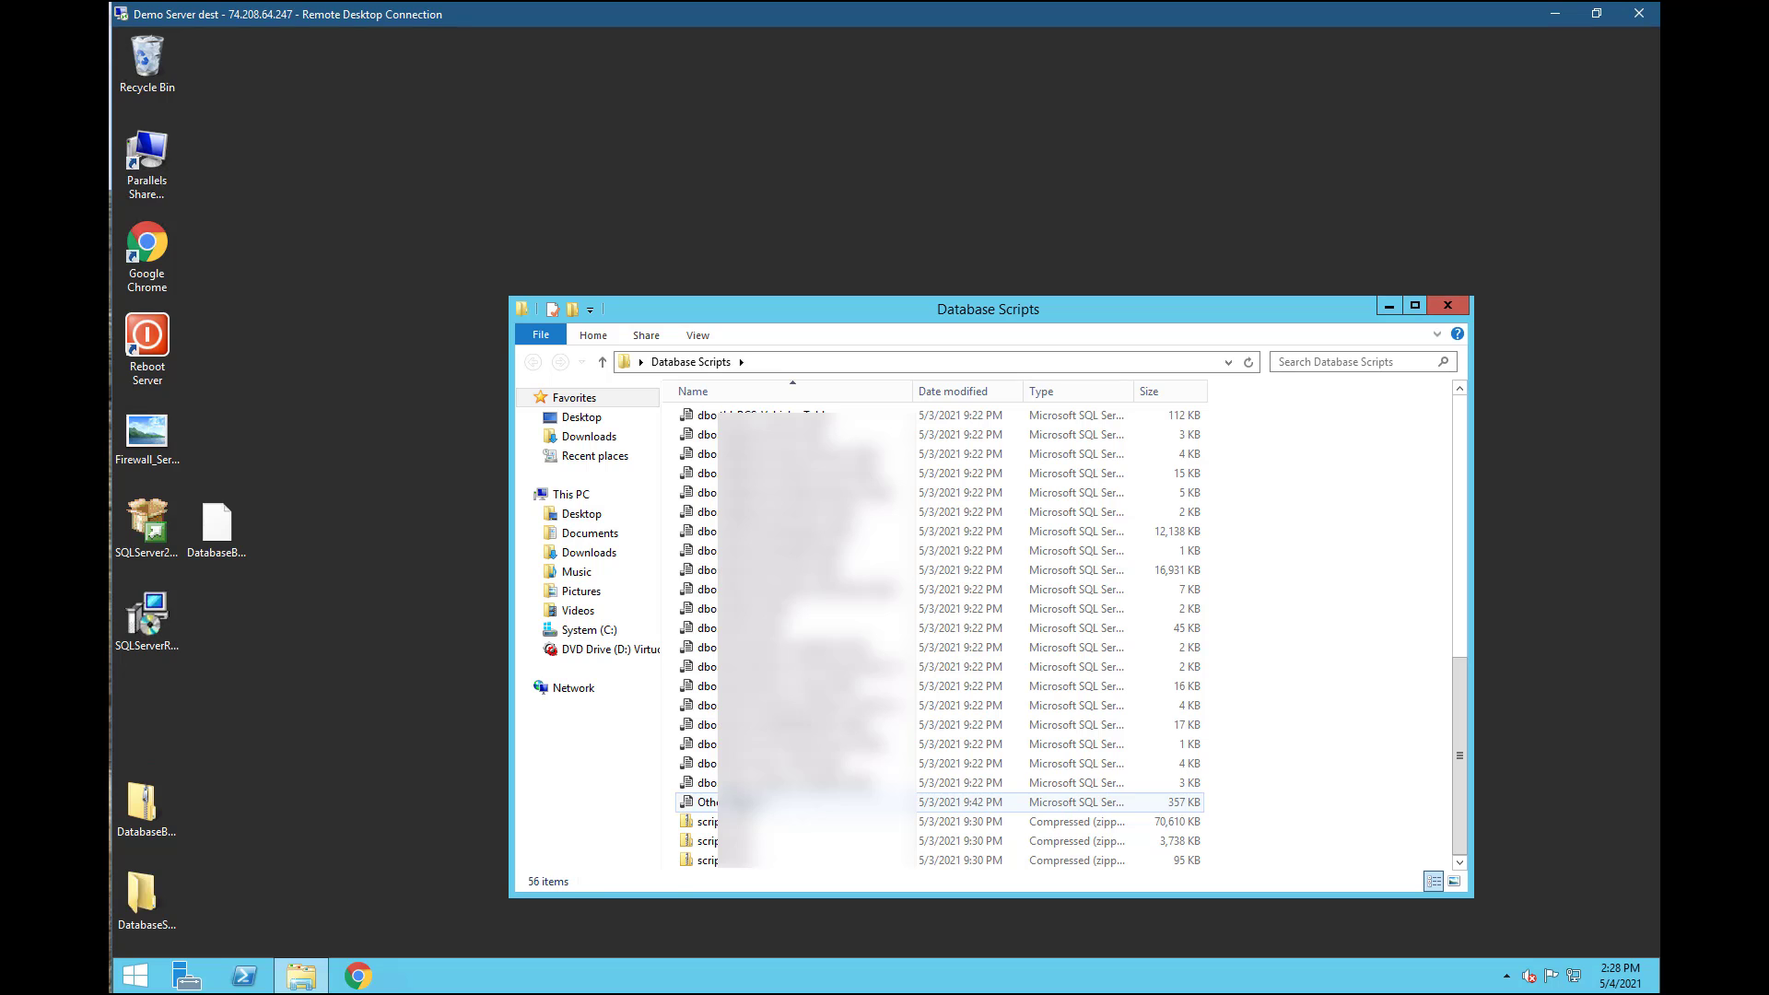
left_click(737, 782)
scroll(843, 580, "up", 10)
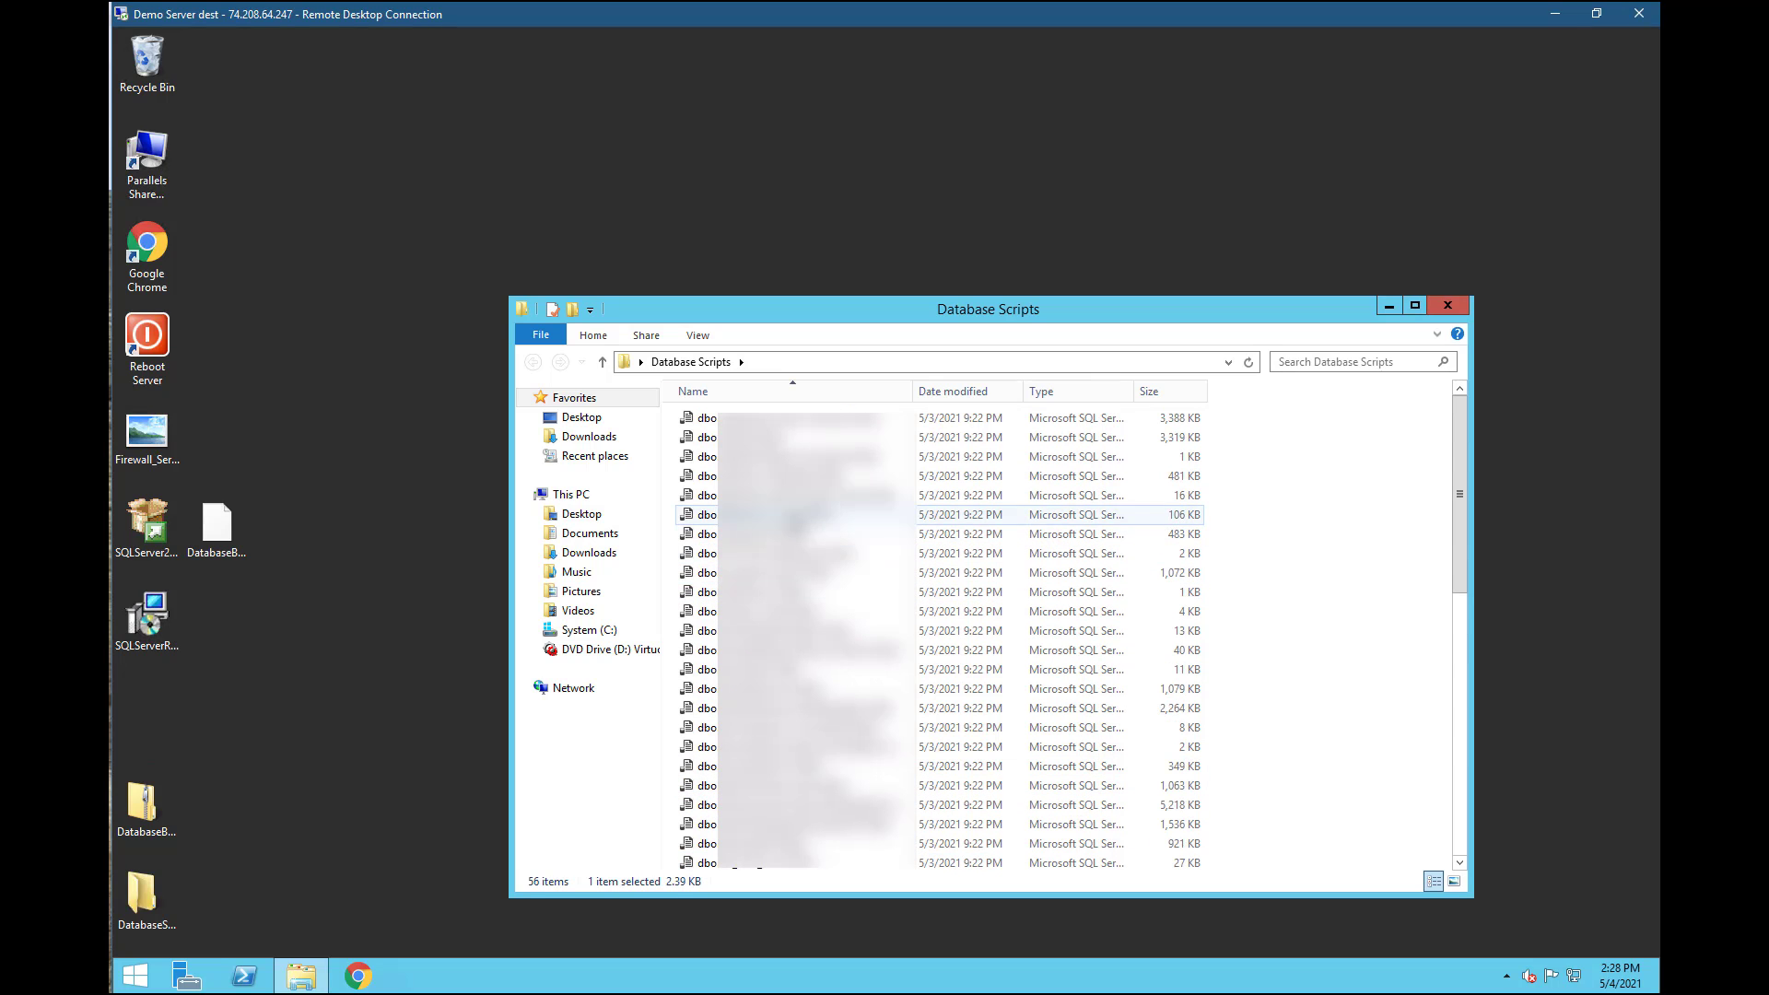
Open the dbo.Deficiency Types.Table script in Notepad, examine its CREATE TABLE and INSERT statements, and close it
left_click(793, 518)
right_click(793, 518)
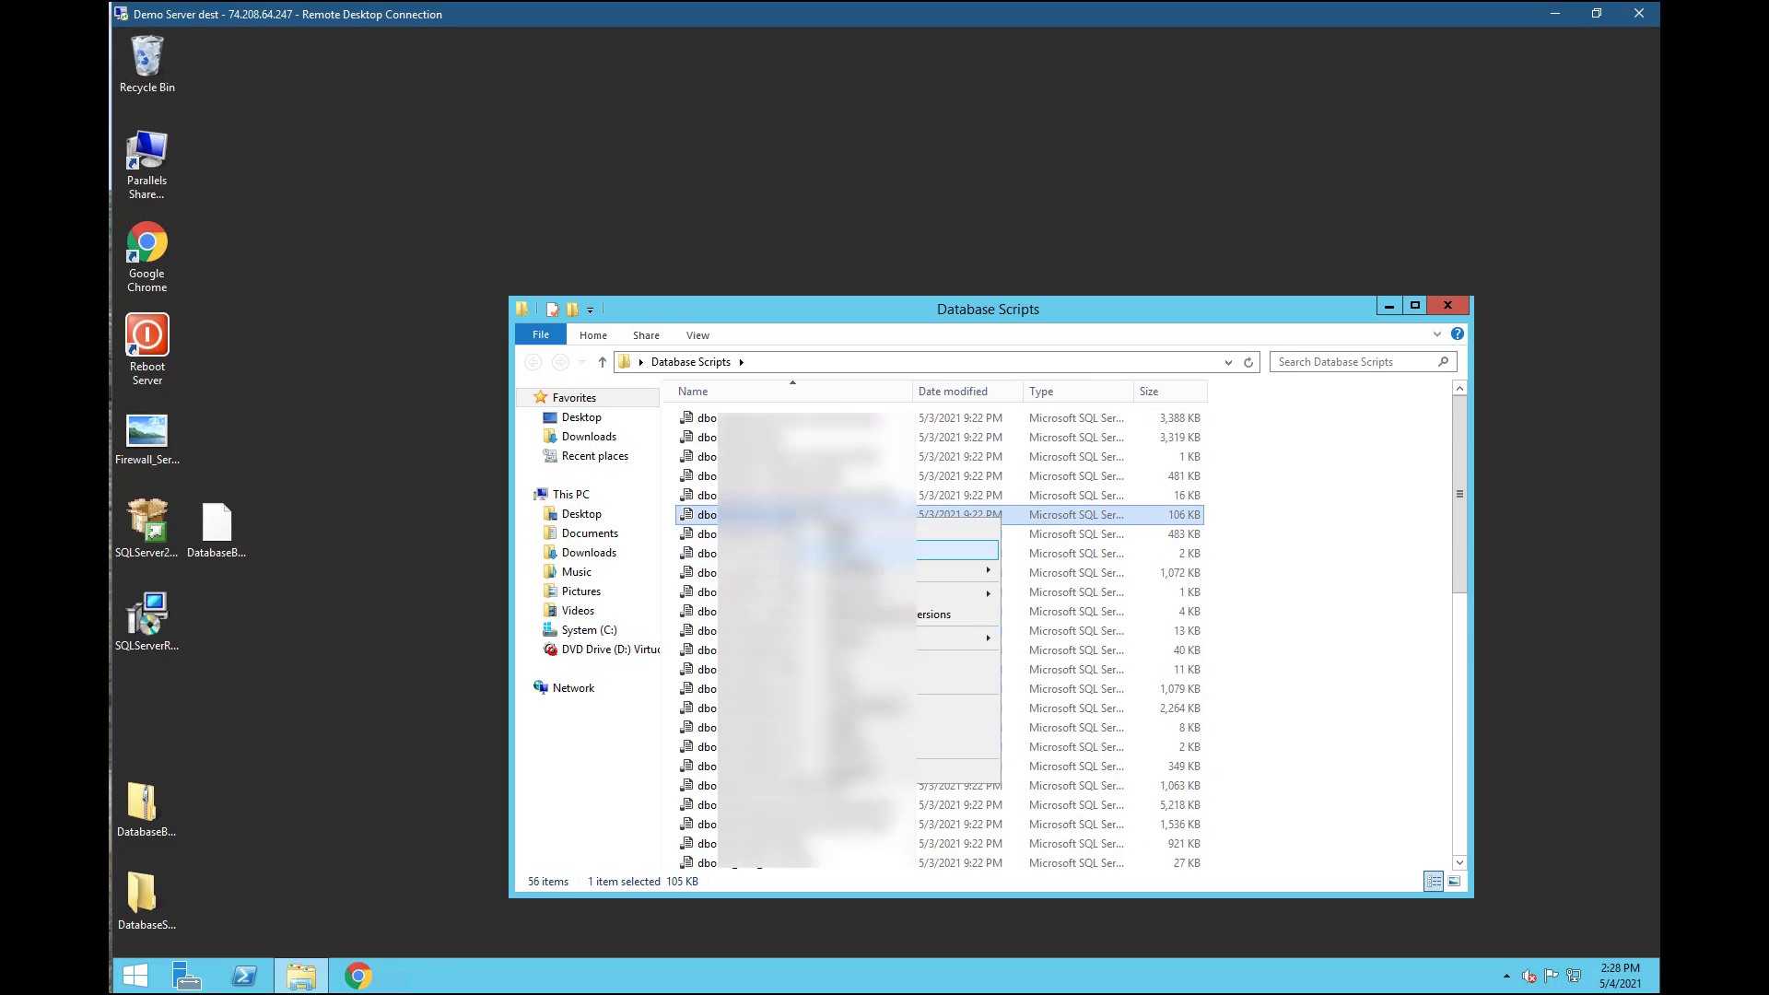
left_click(855, 550)
scroll(892, 655, "down", 15)
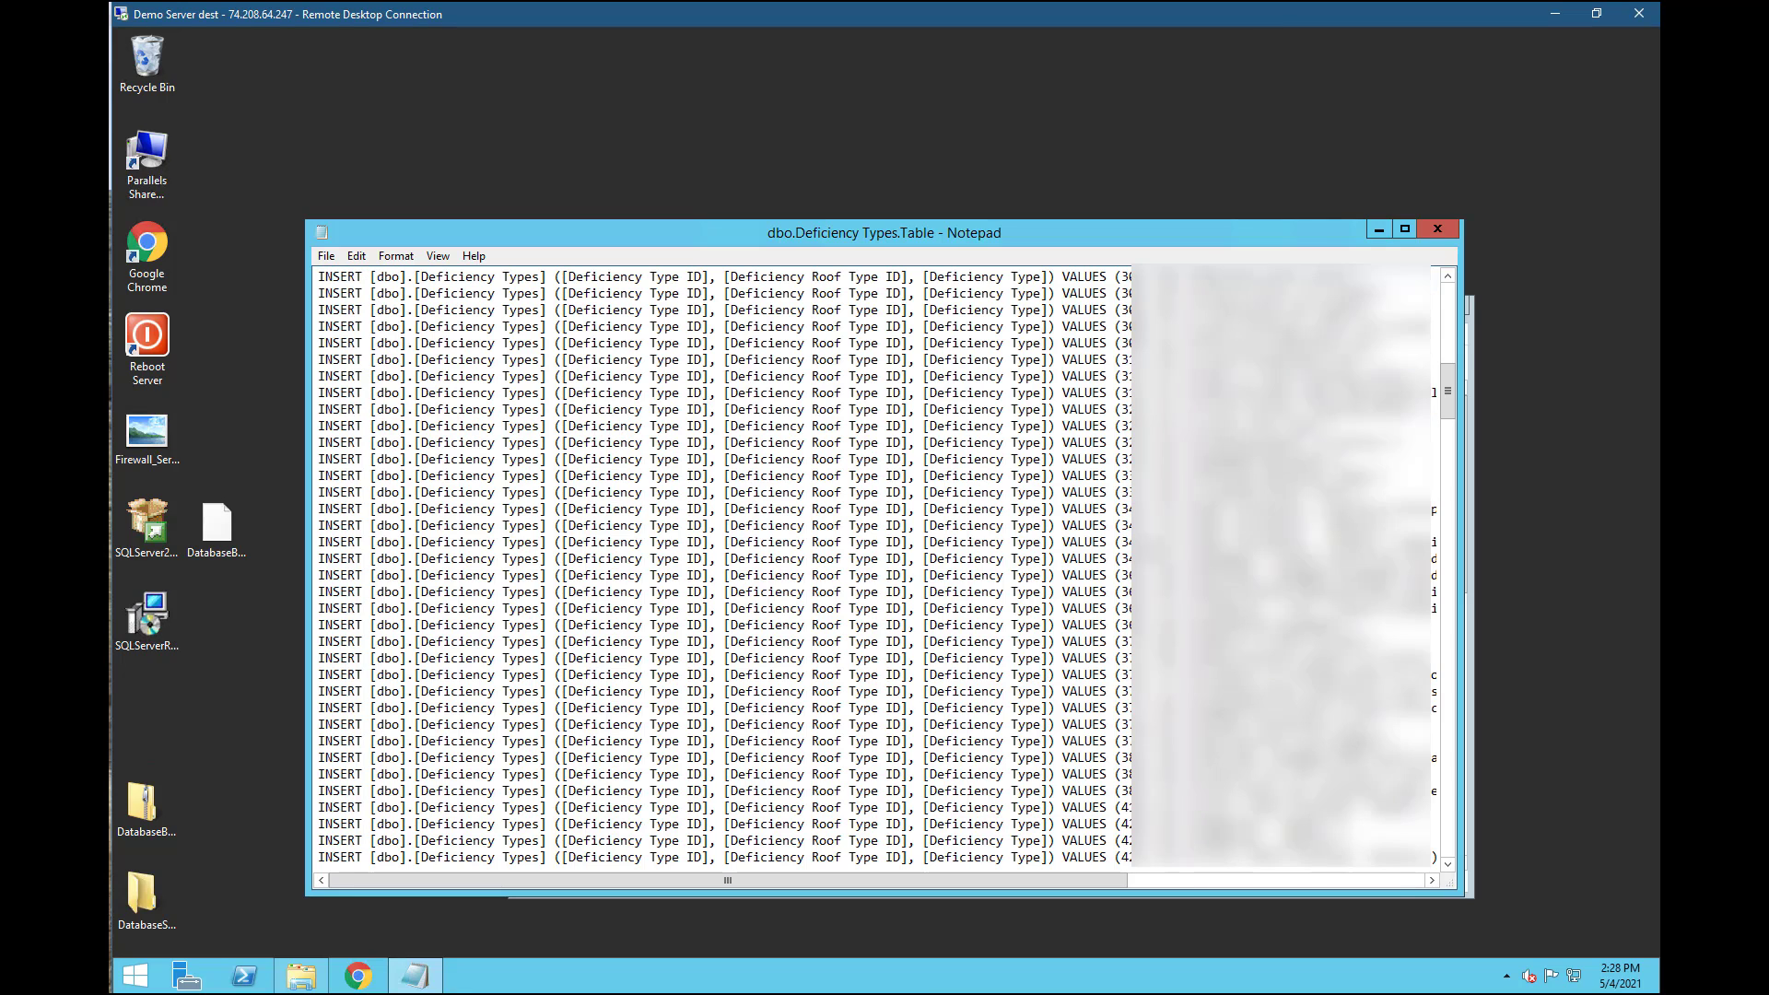
left_click_drag(1446, 402, 1447, 293)
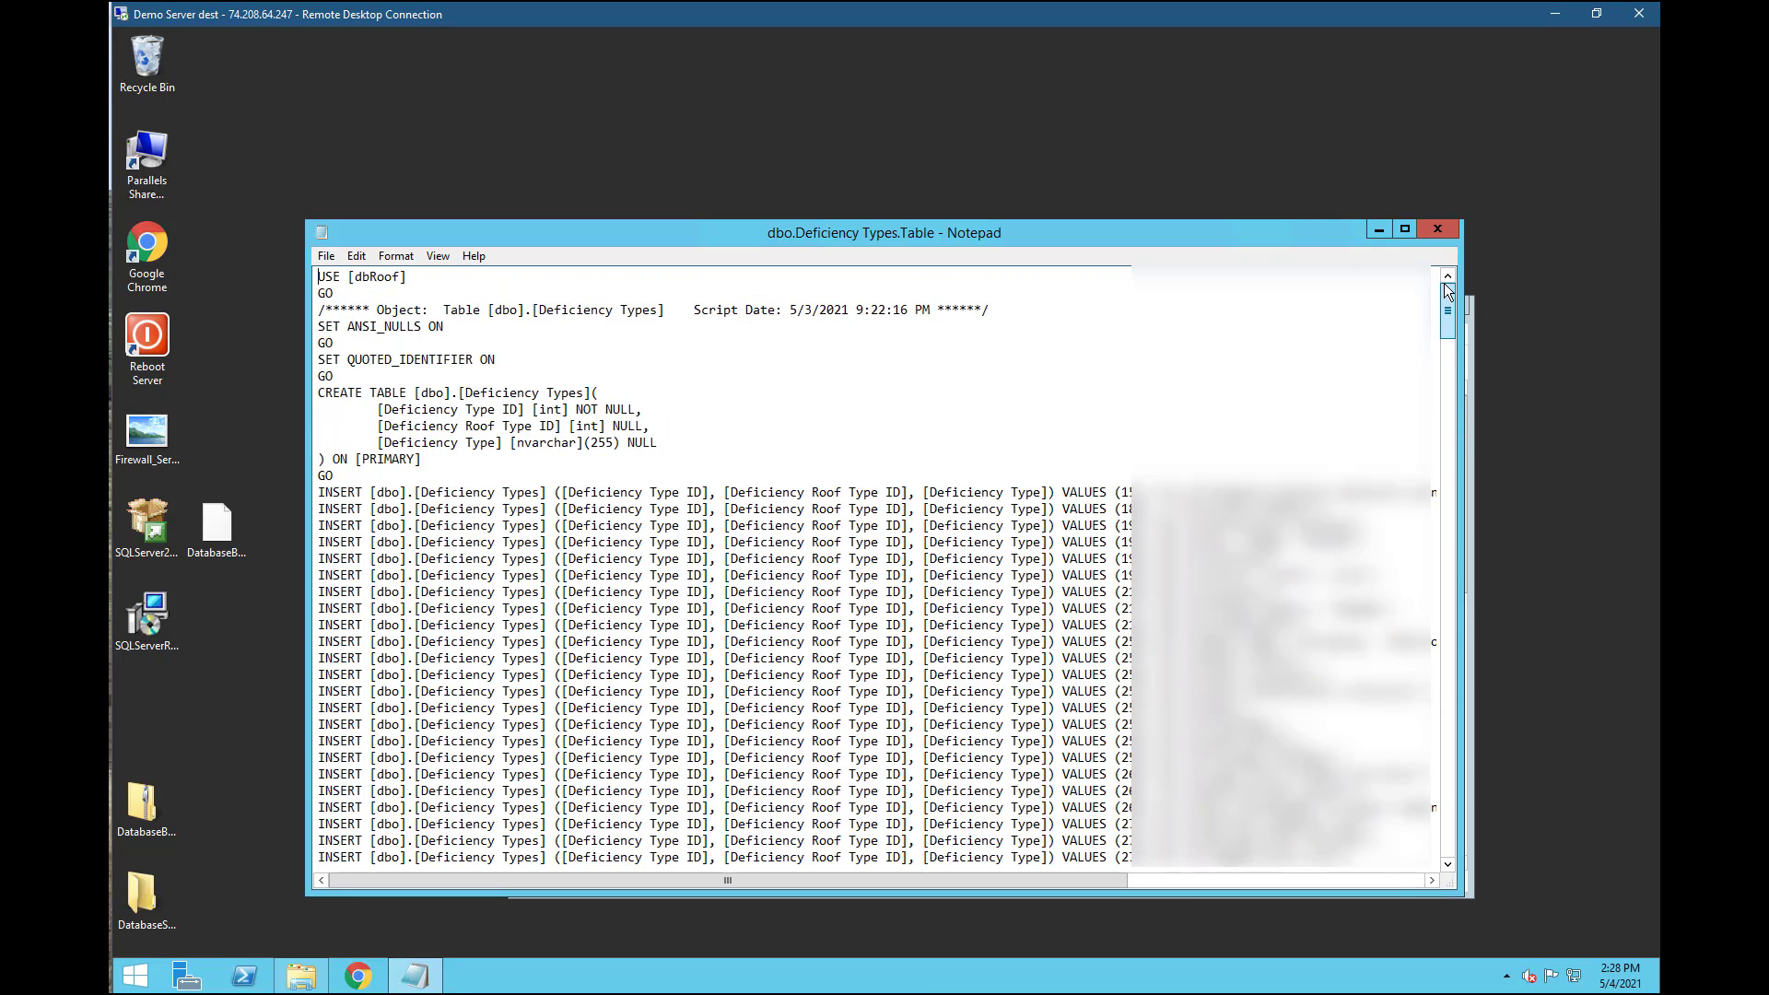
left_click_drag(1442, 386, 1451, 267)
left_click(1452, 228)
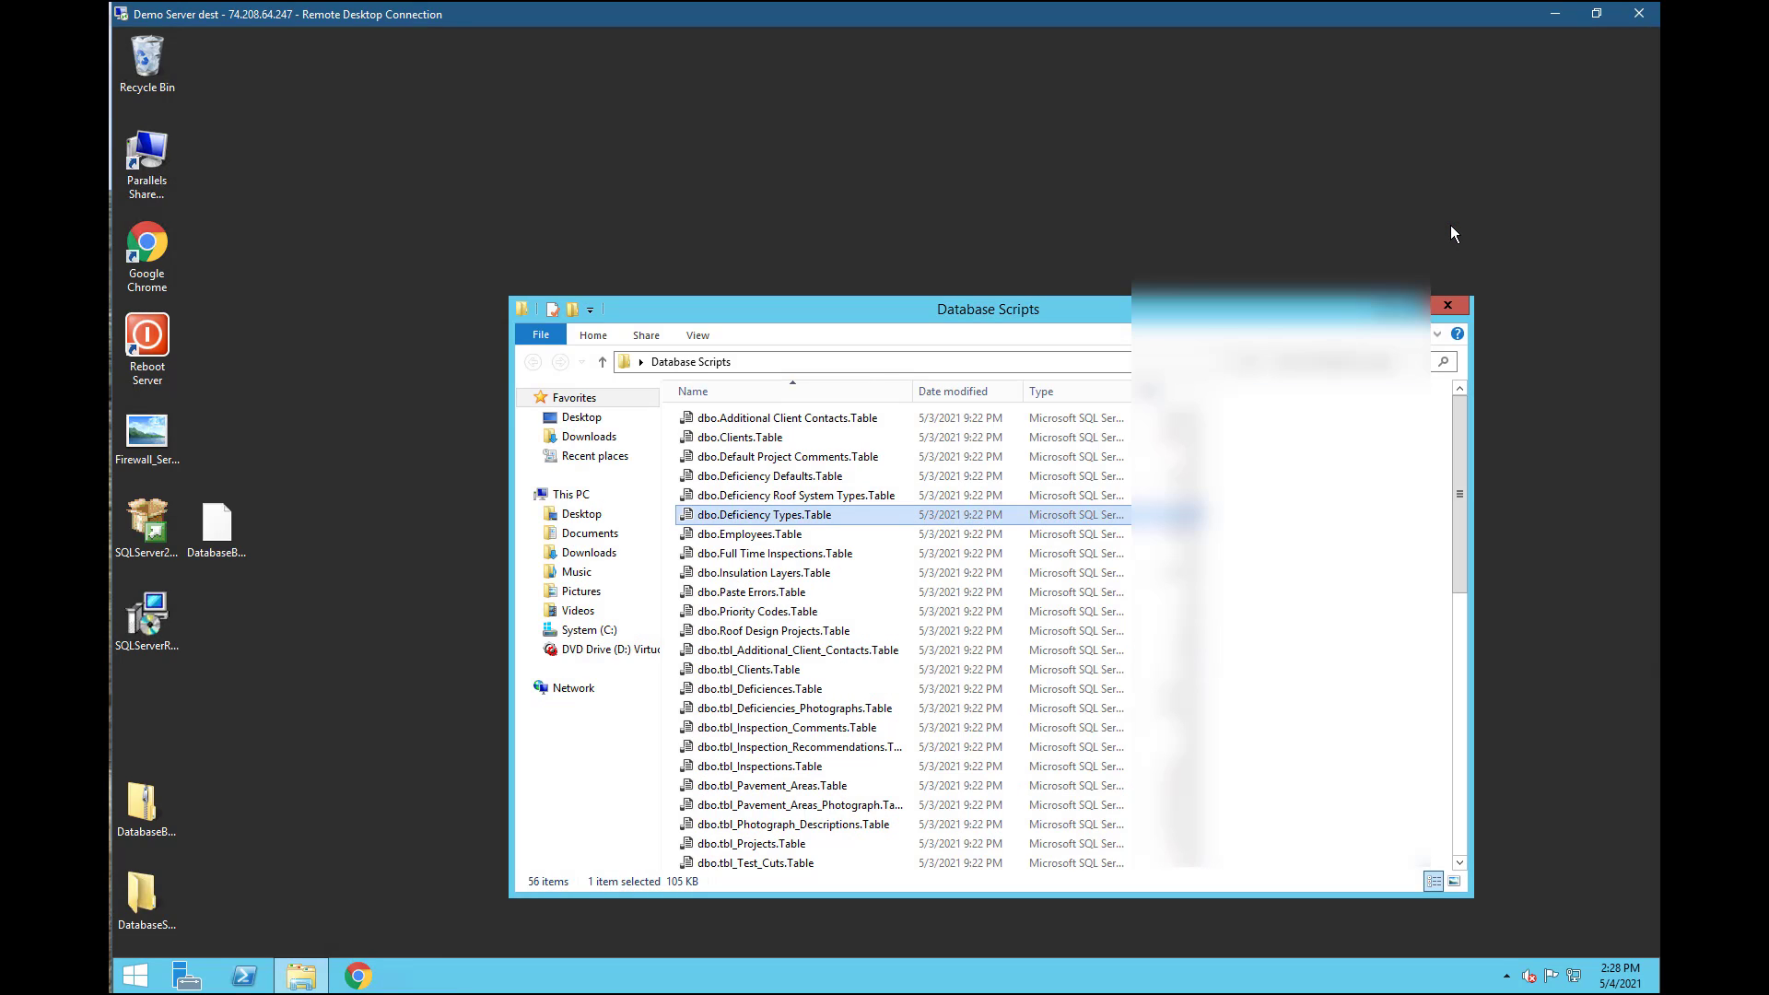
Switch to SQL Server Management Studio, connect to the .\SQLEXPRESS server and expand its Databases folder
left_click(131, 977)
left_click(518, 251)
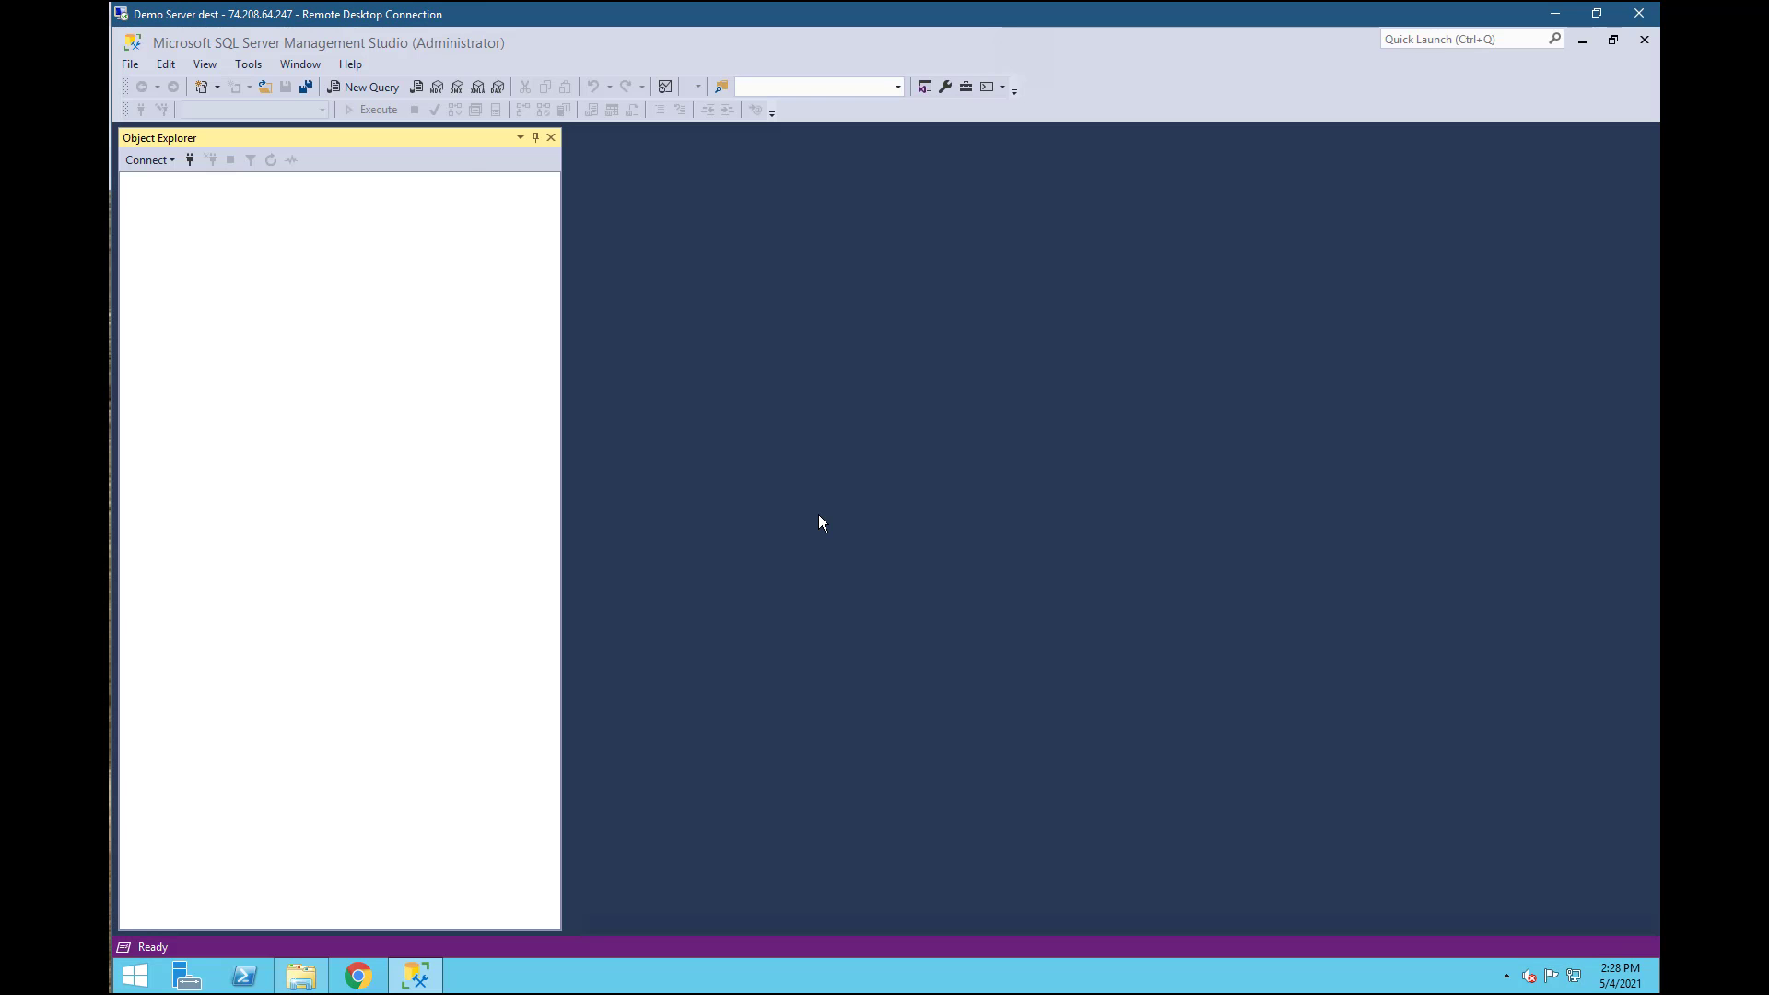
left_click(148, 199)
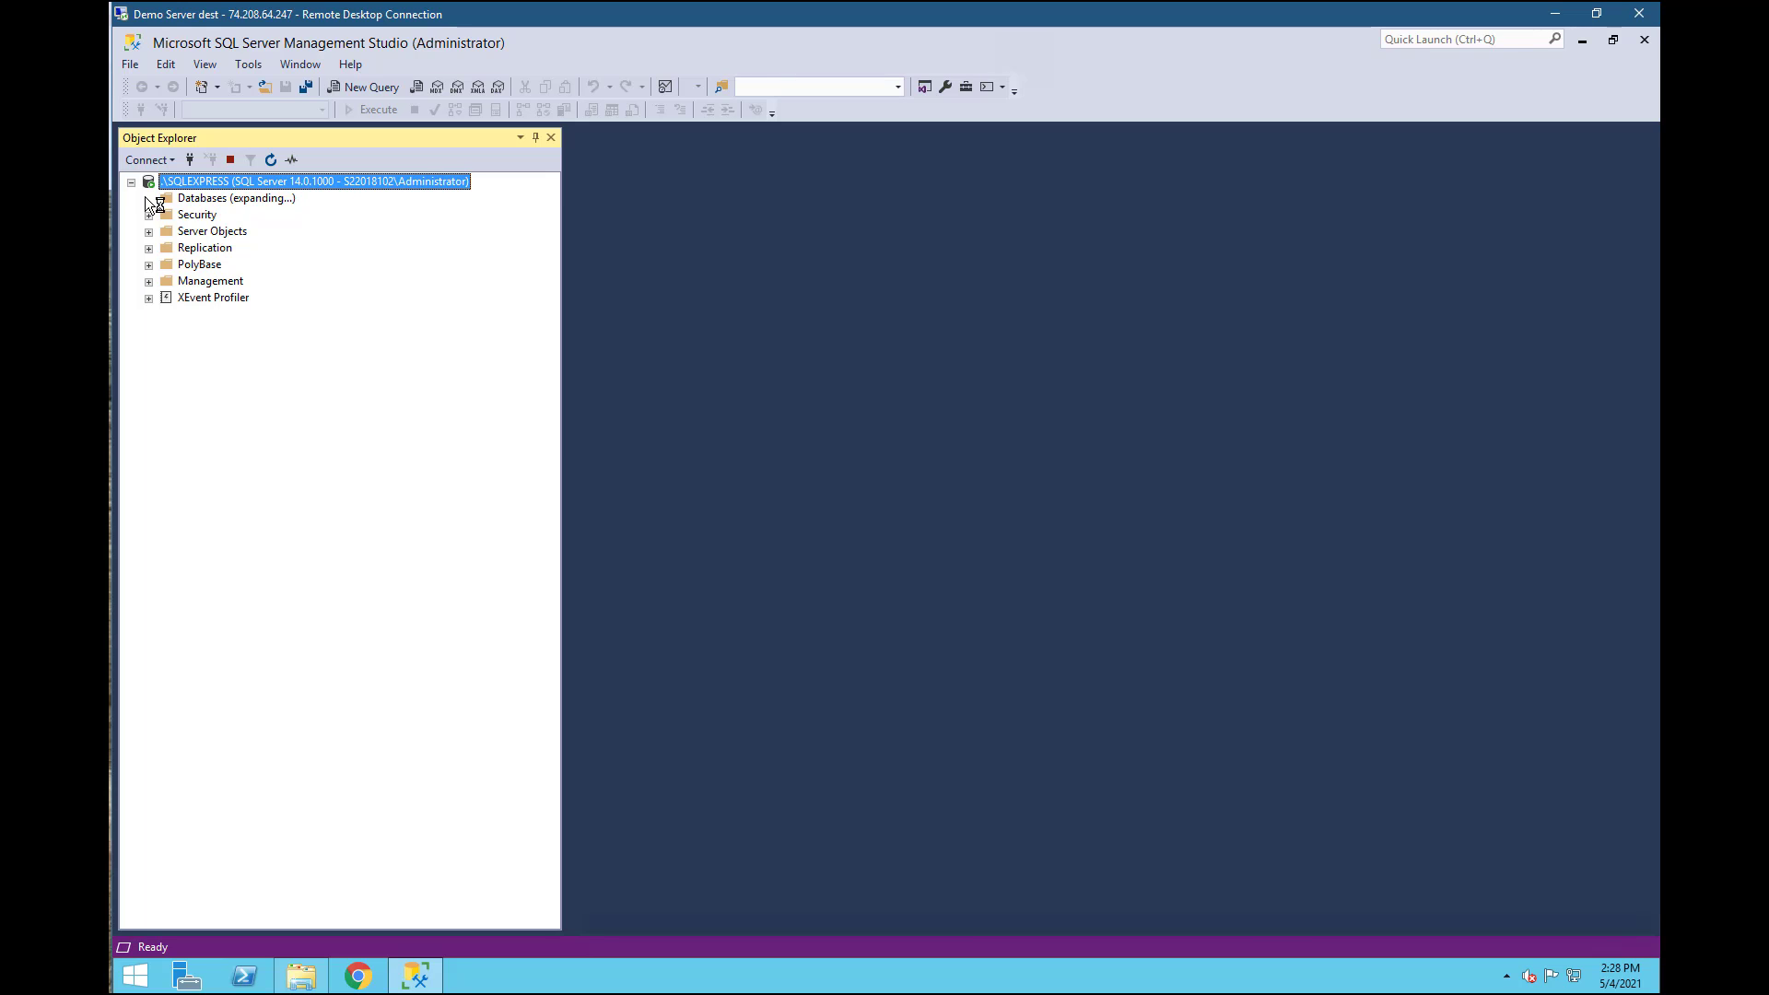
Create a new database named dbRoof in the Databases folder, reviewing its data and log file paths before confirming
left_click(208, 201)
right_click(210, 204)
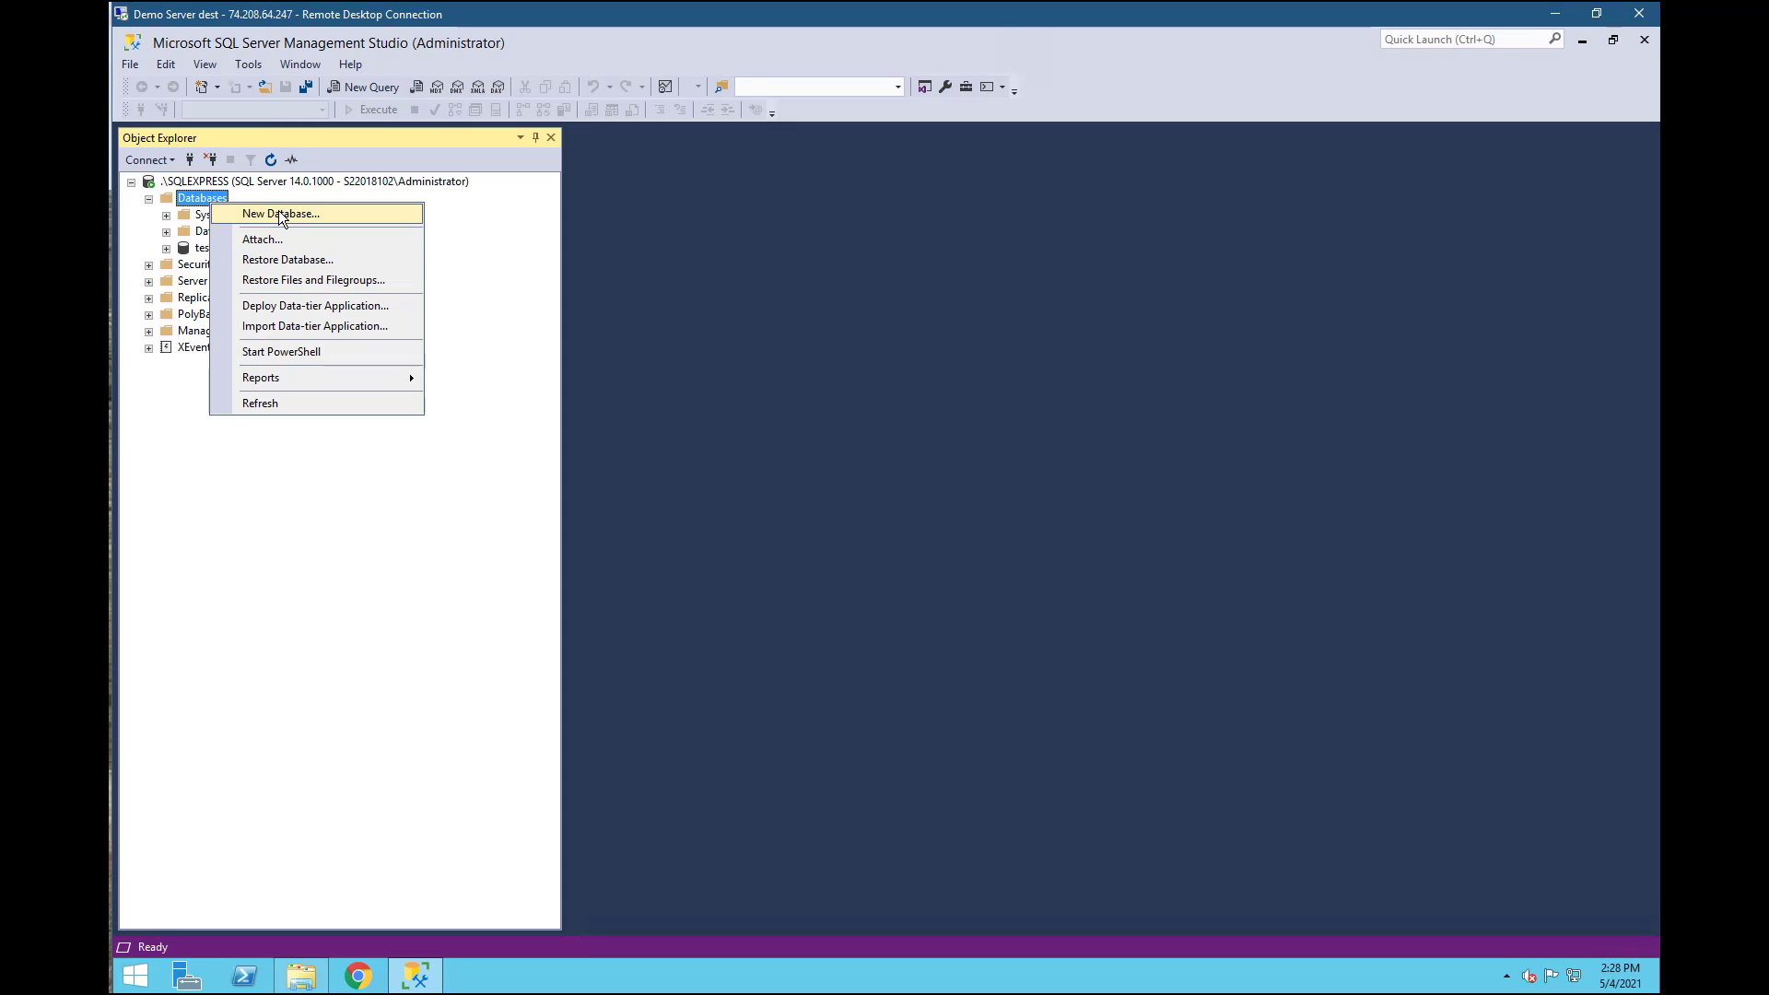
left_click(279, 215)
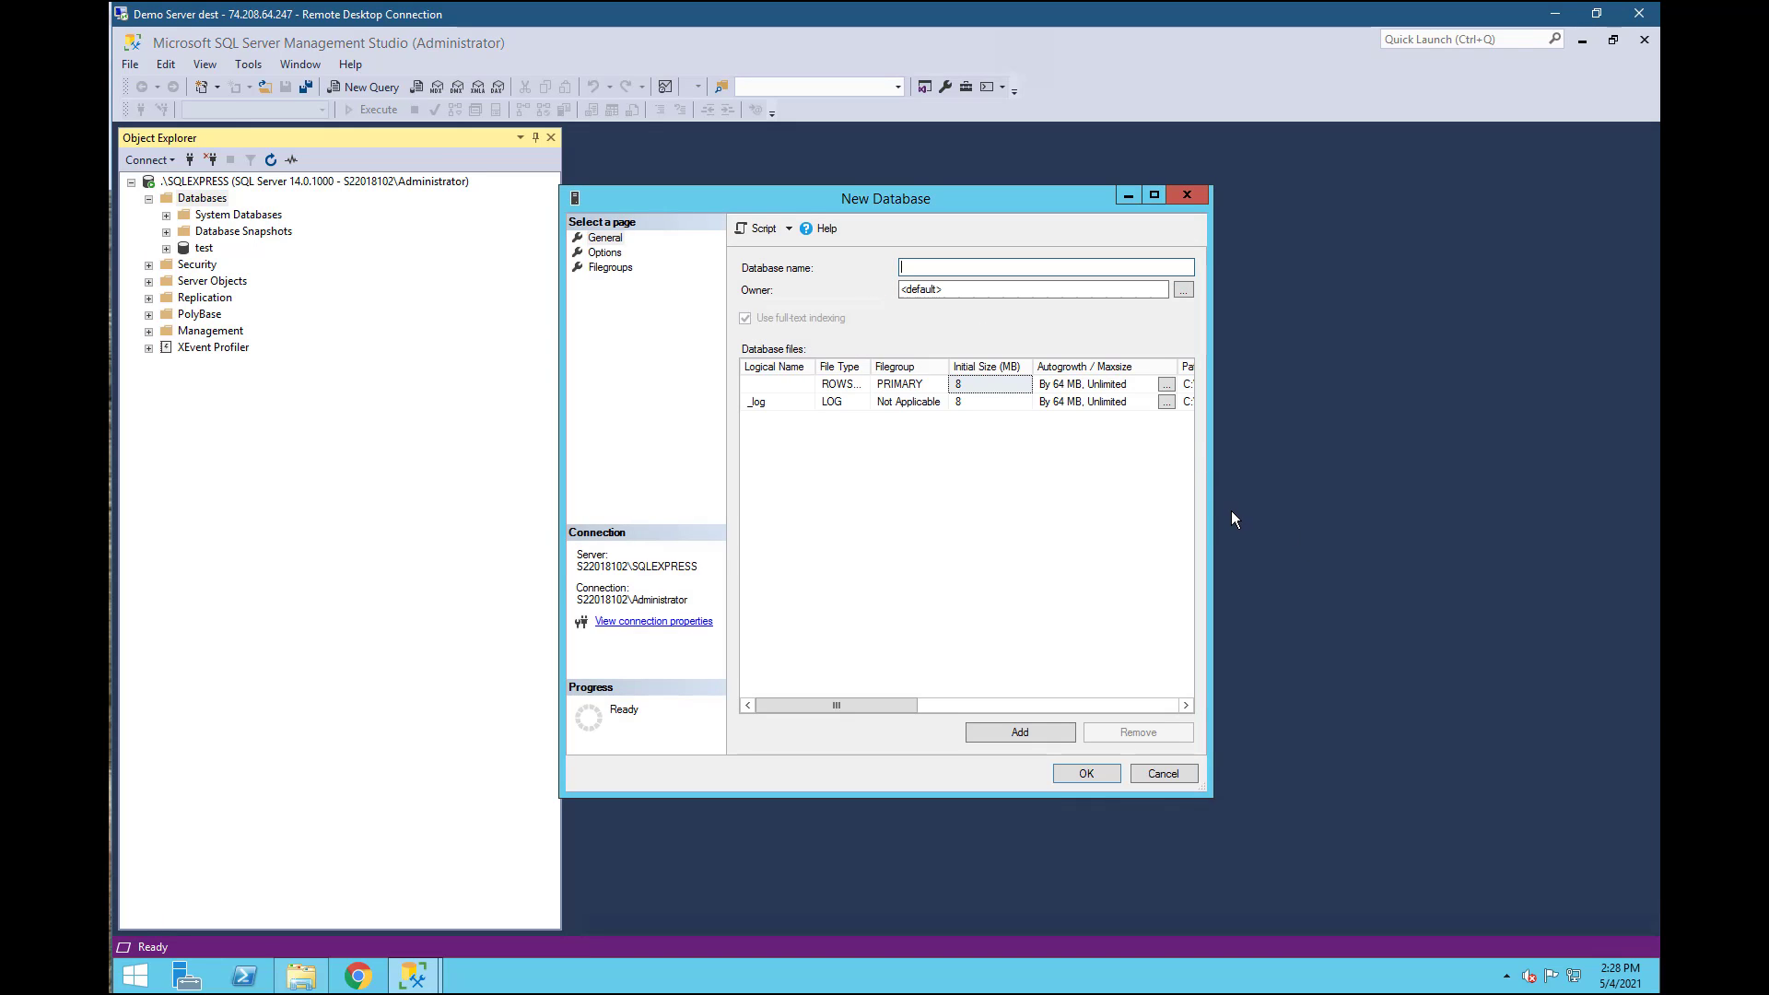
left_click_drag(1212, 507, 1506, 463)
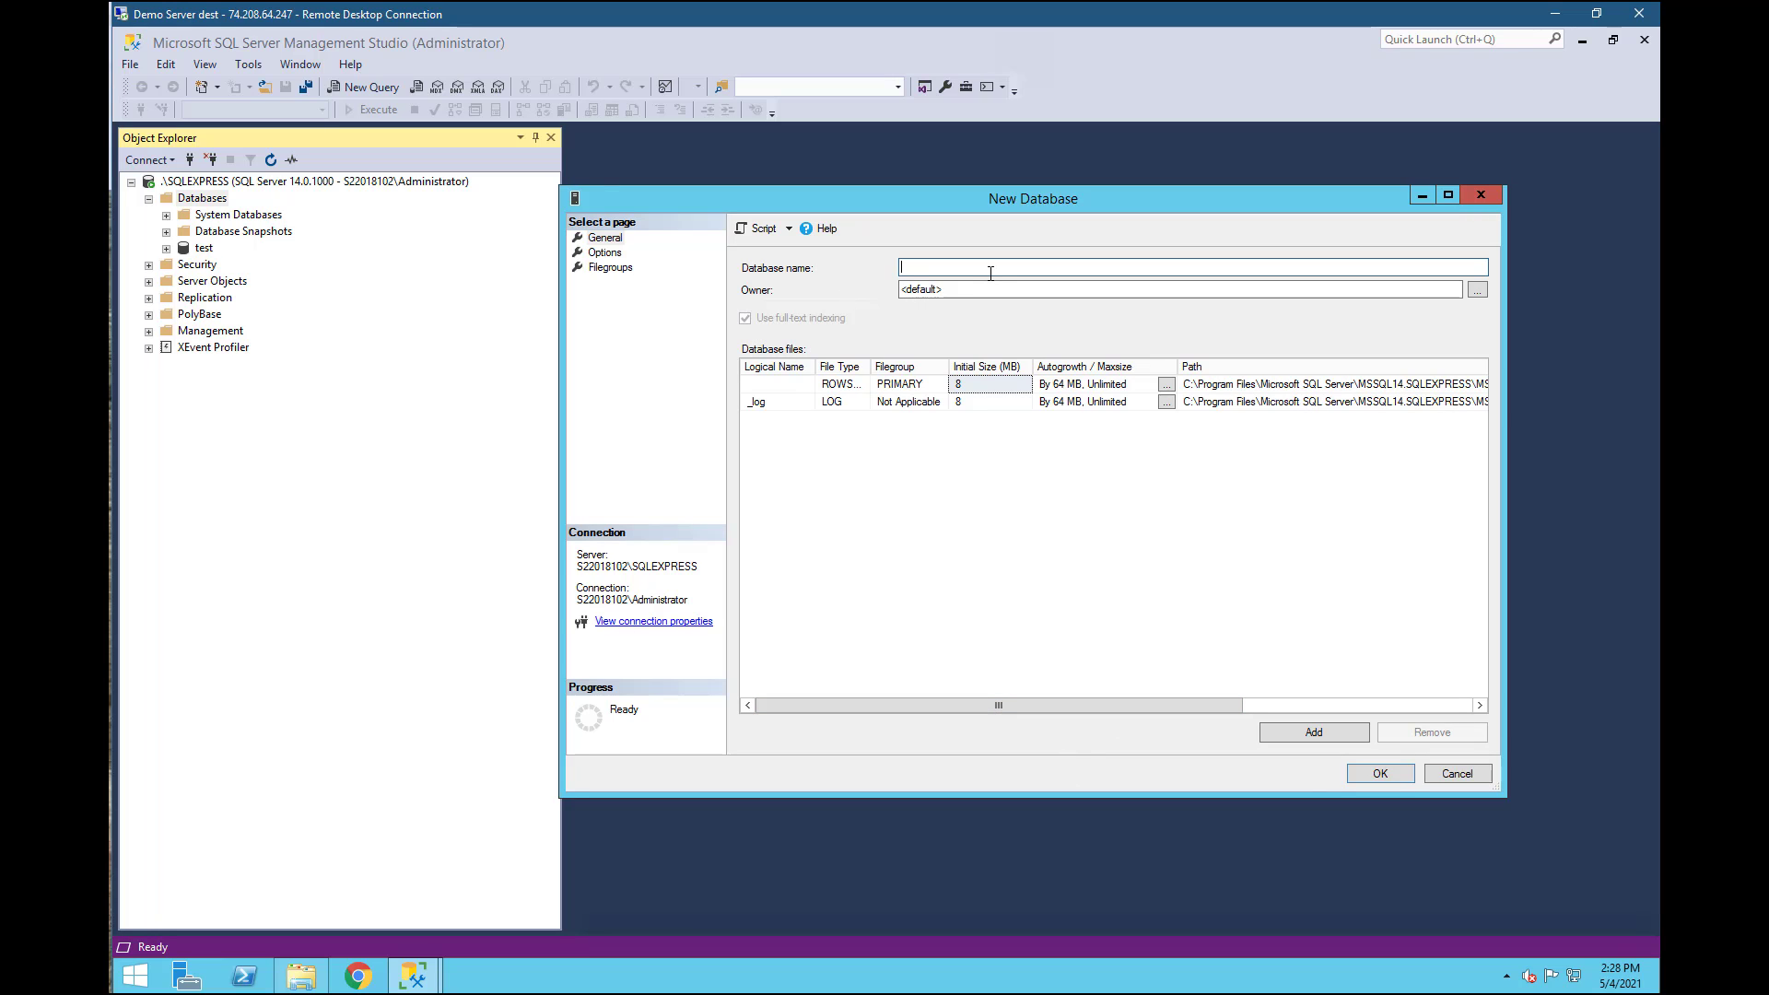
type("dbRoof")
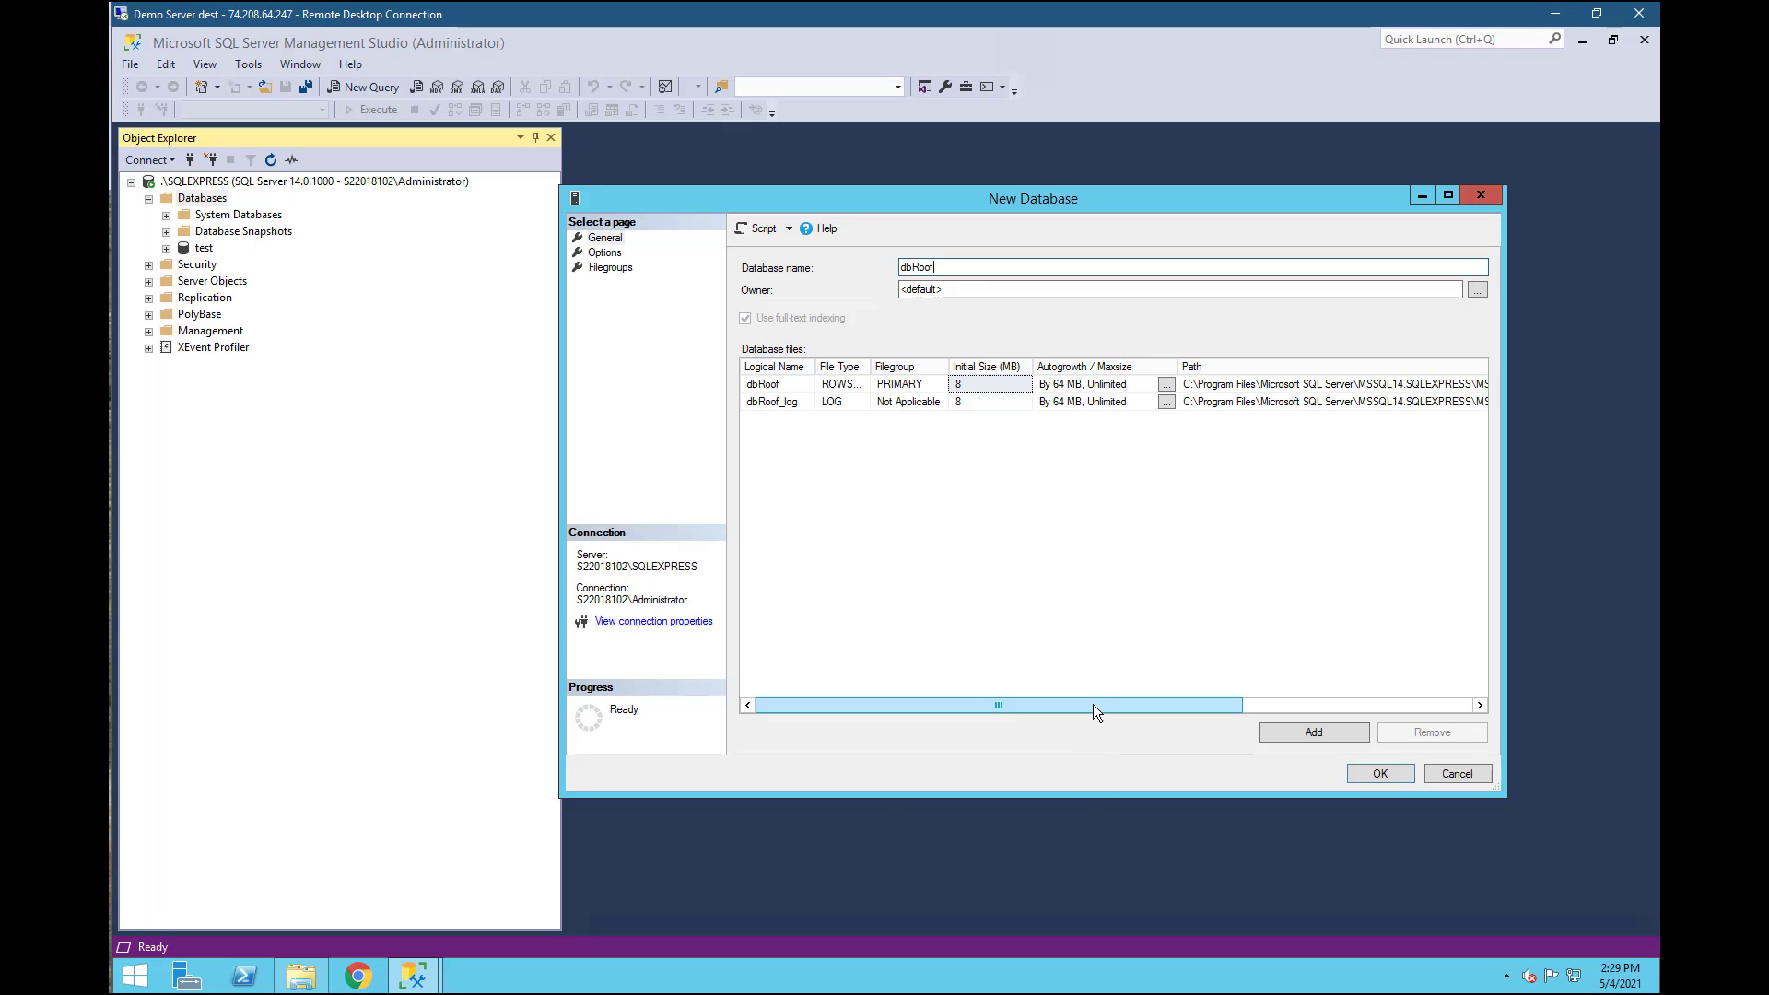
left_click_drag(1117, 701, 1357, 701)
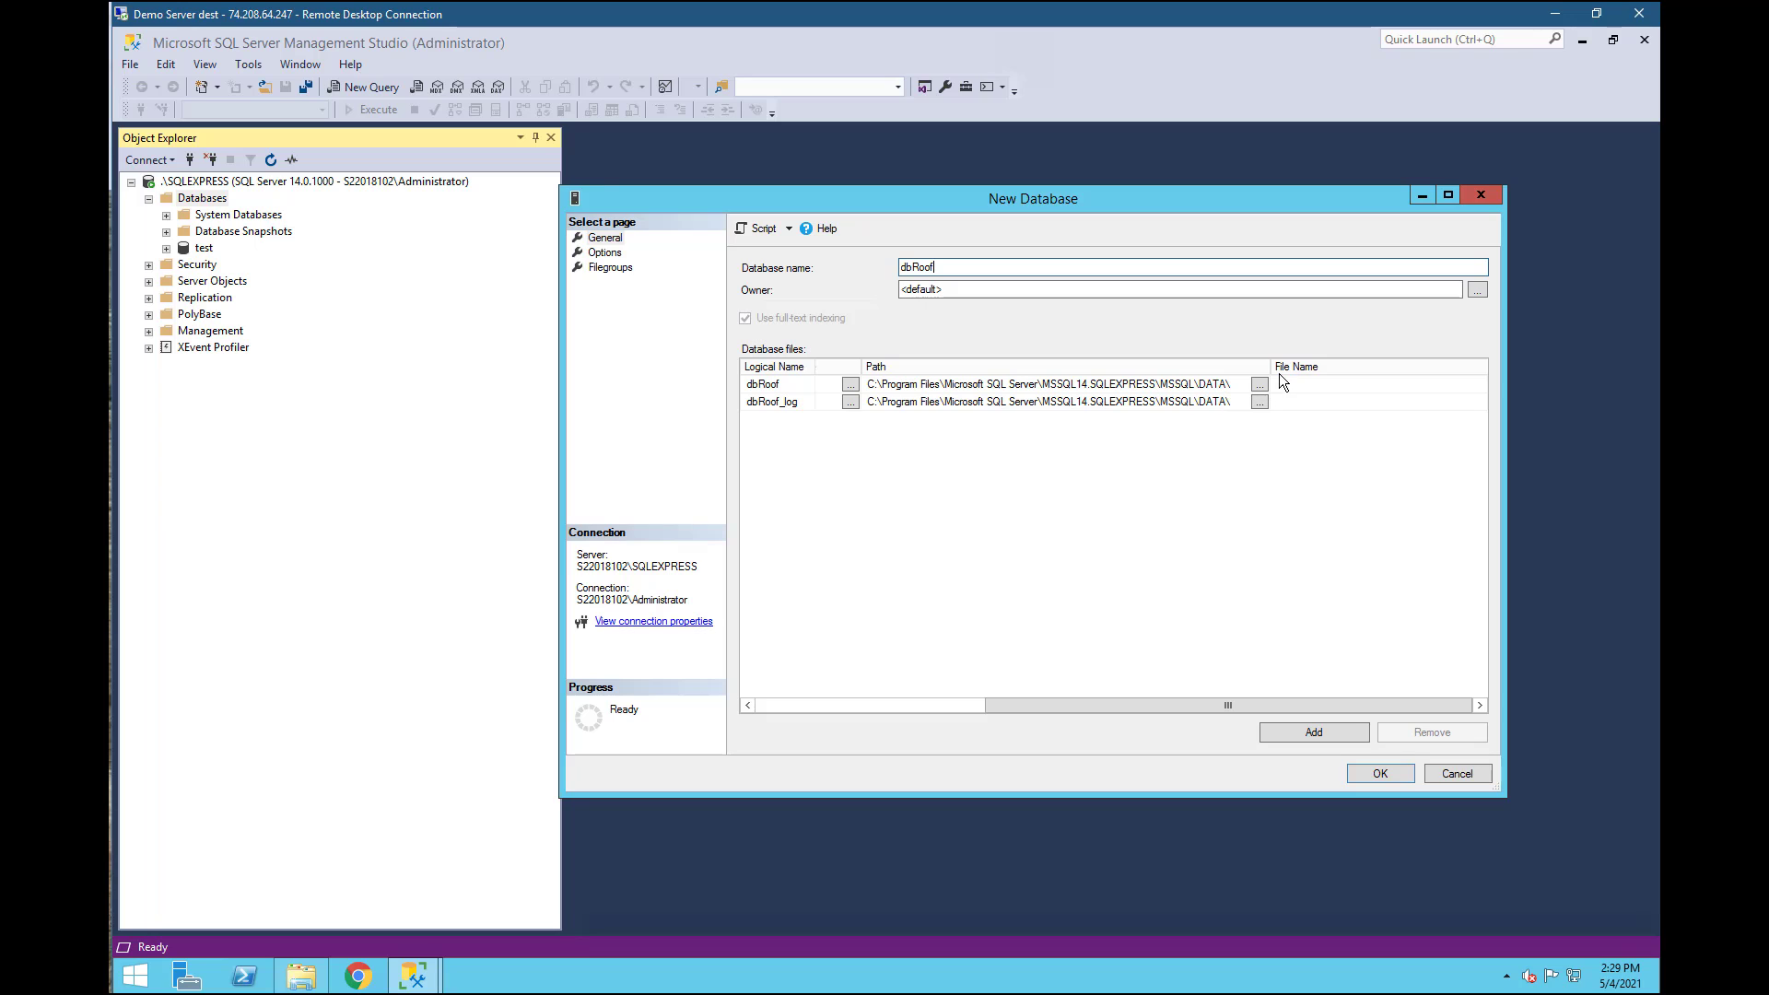
left_click_drag(1272, 369, 1472, 368)
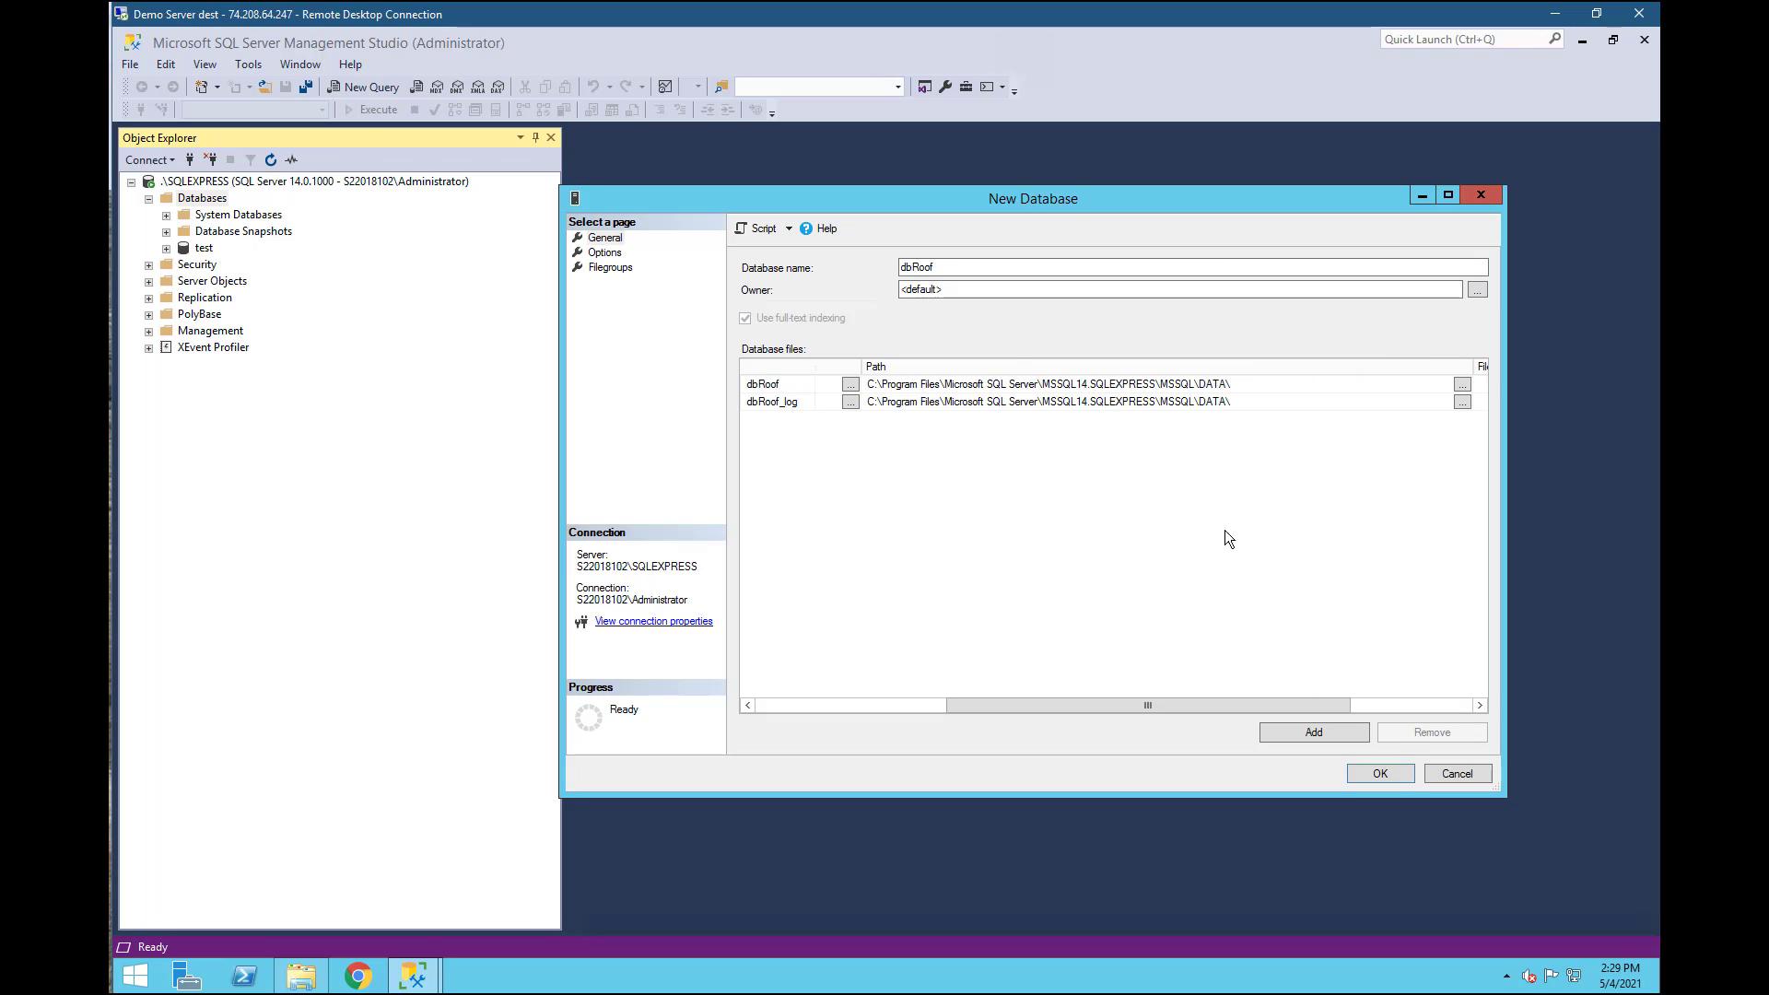
left_click_drag(1187, 709, 903, 715)
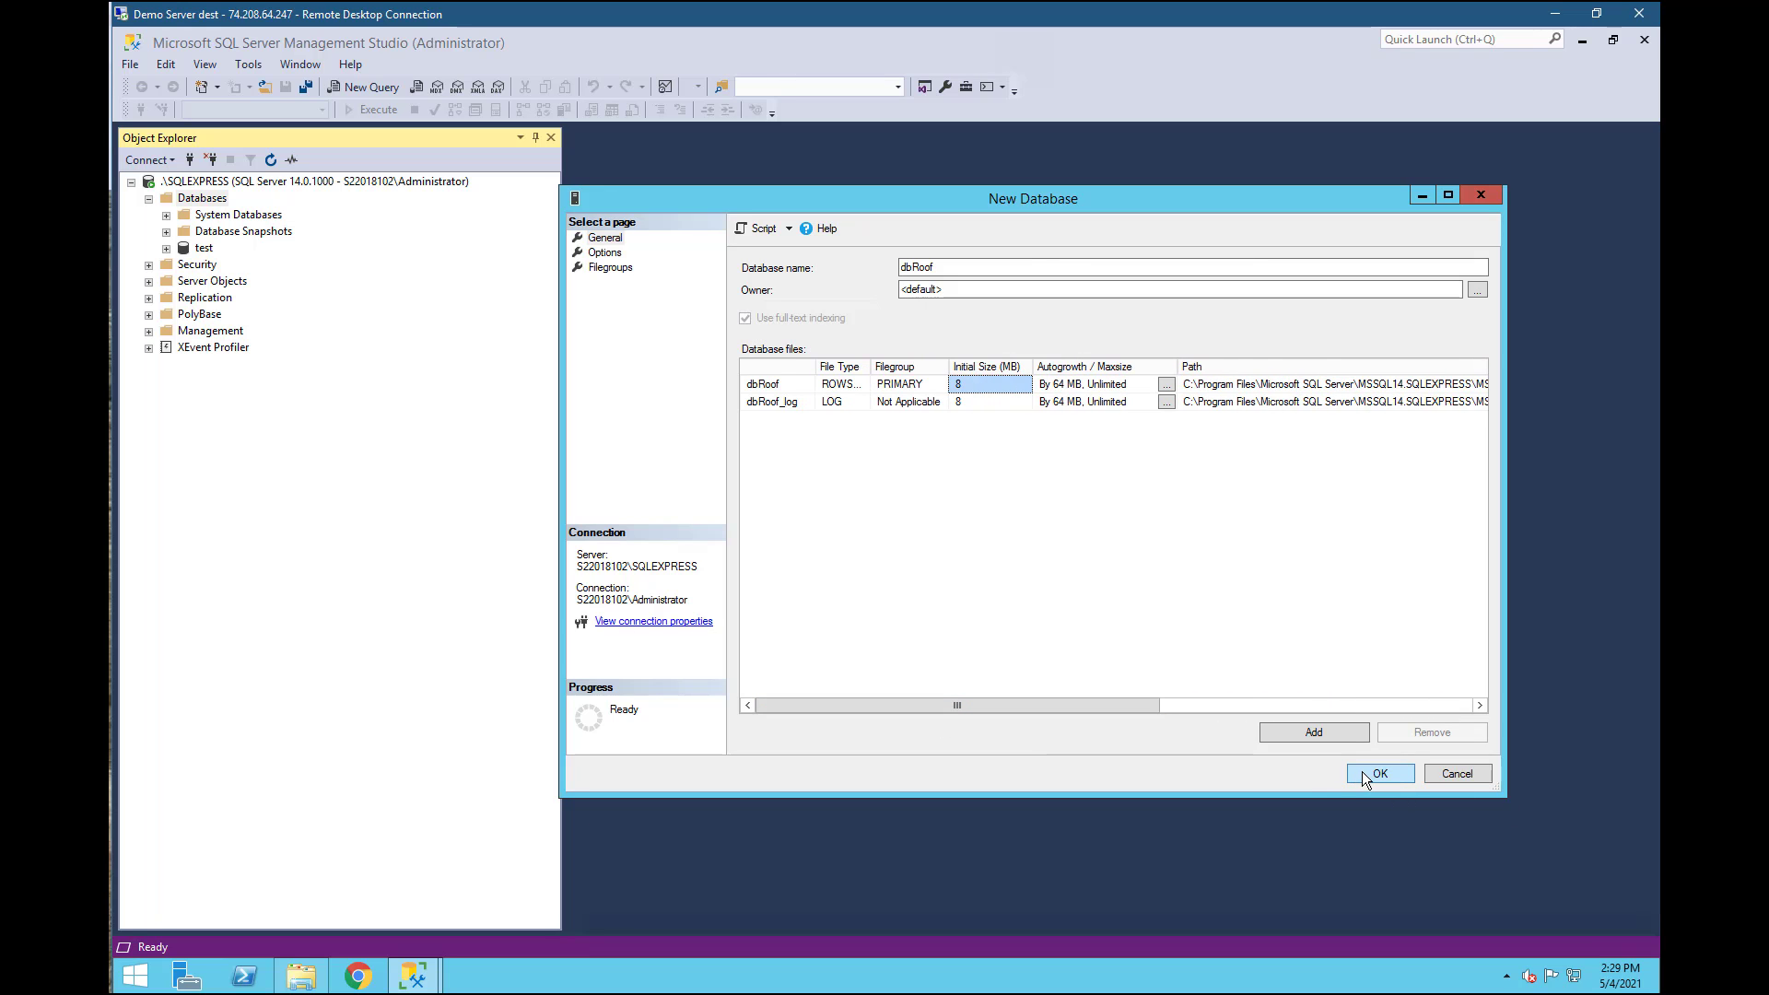
left_click(1363, 772)
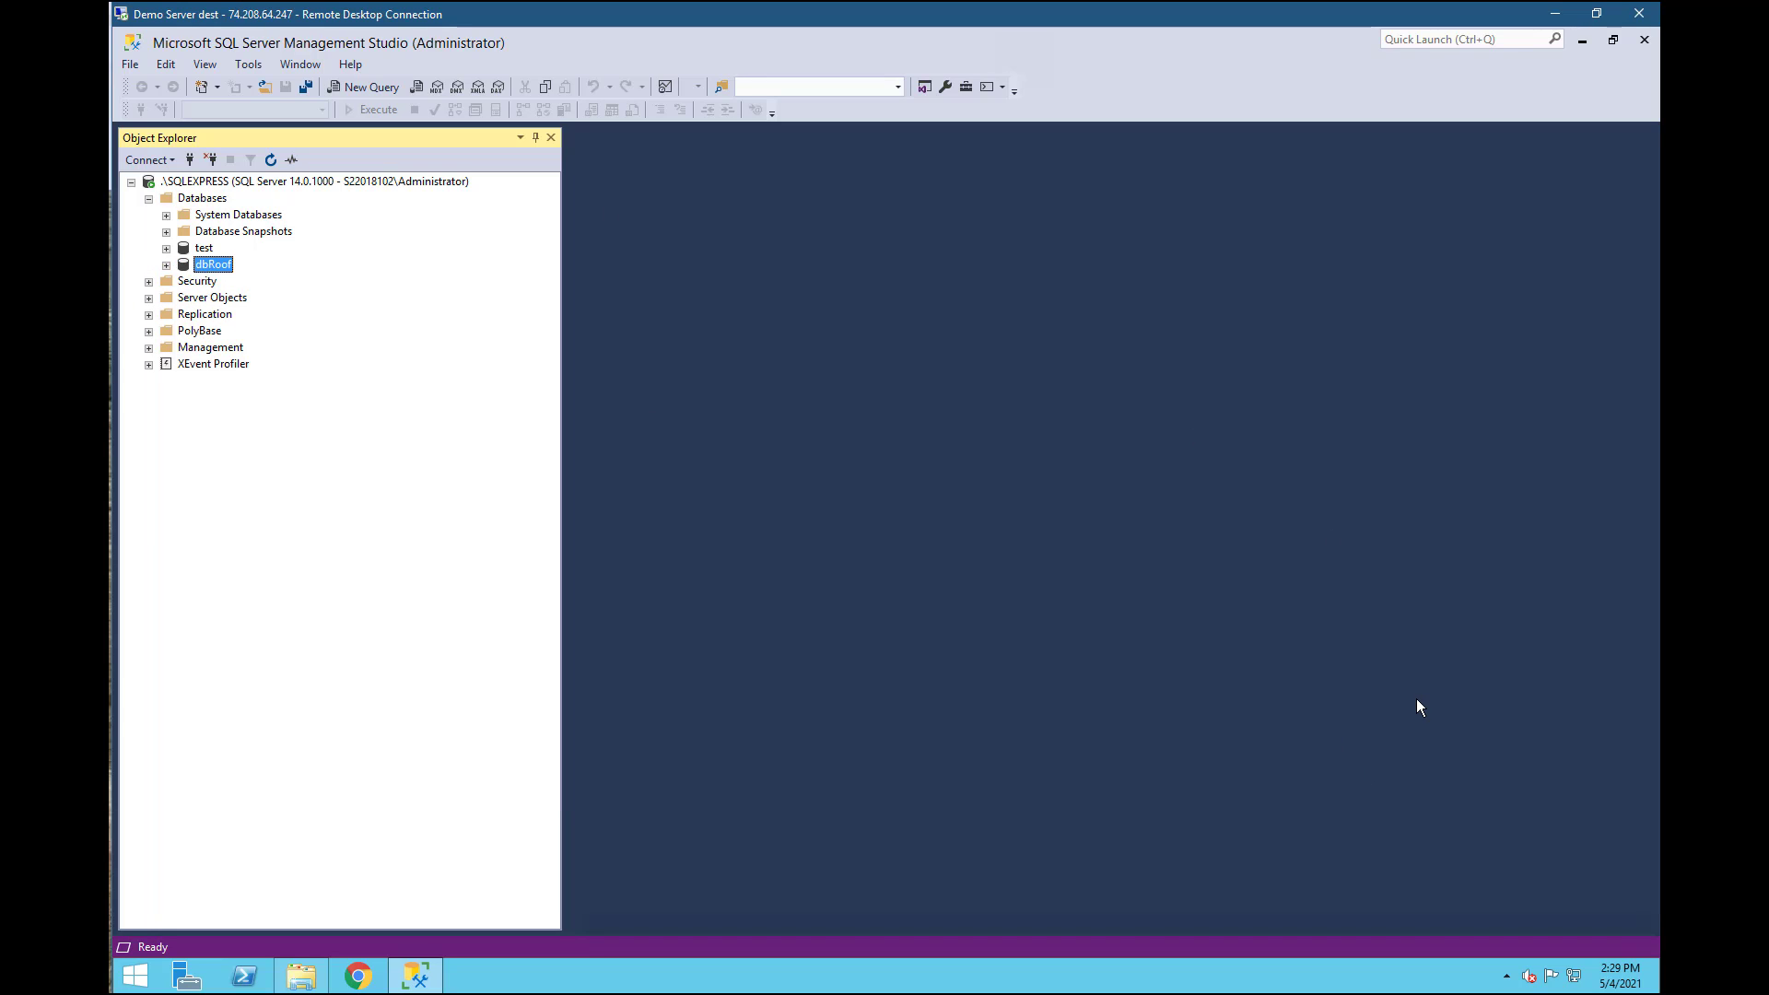
Open all scripts in Database Scripts from dbo.Additional Client Contacts.Table through dbo.zstbl_Company_Variables.Table, normalizing inconsistent line endings to Windows (CR LF)
left_click(129, 65)
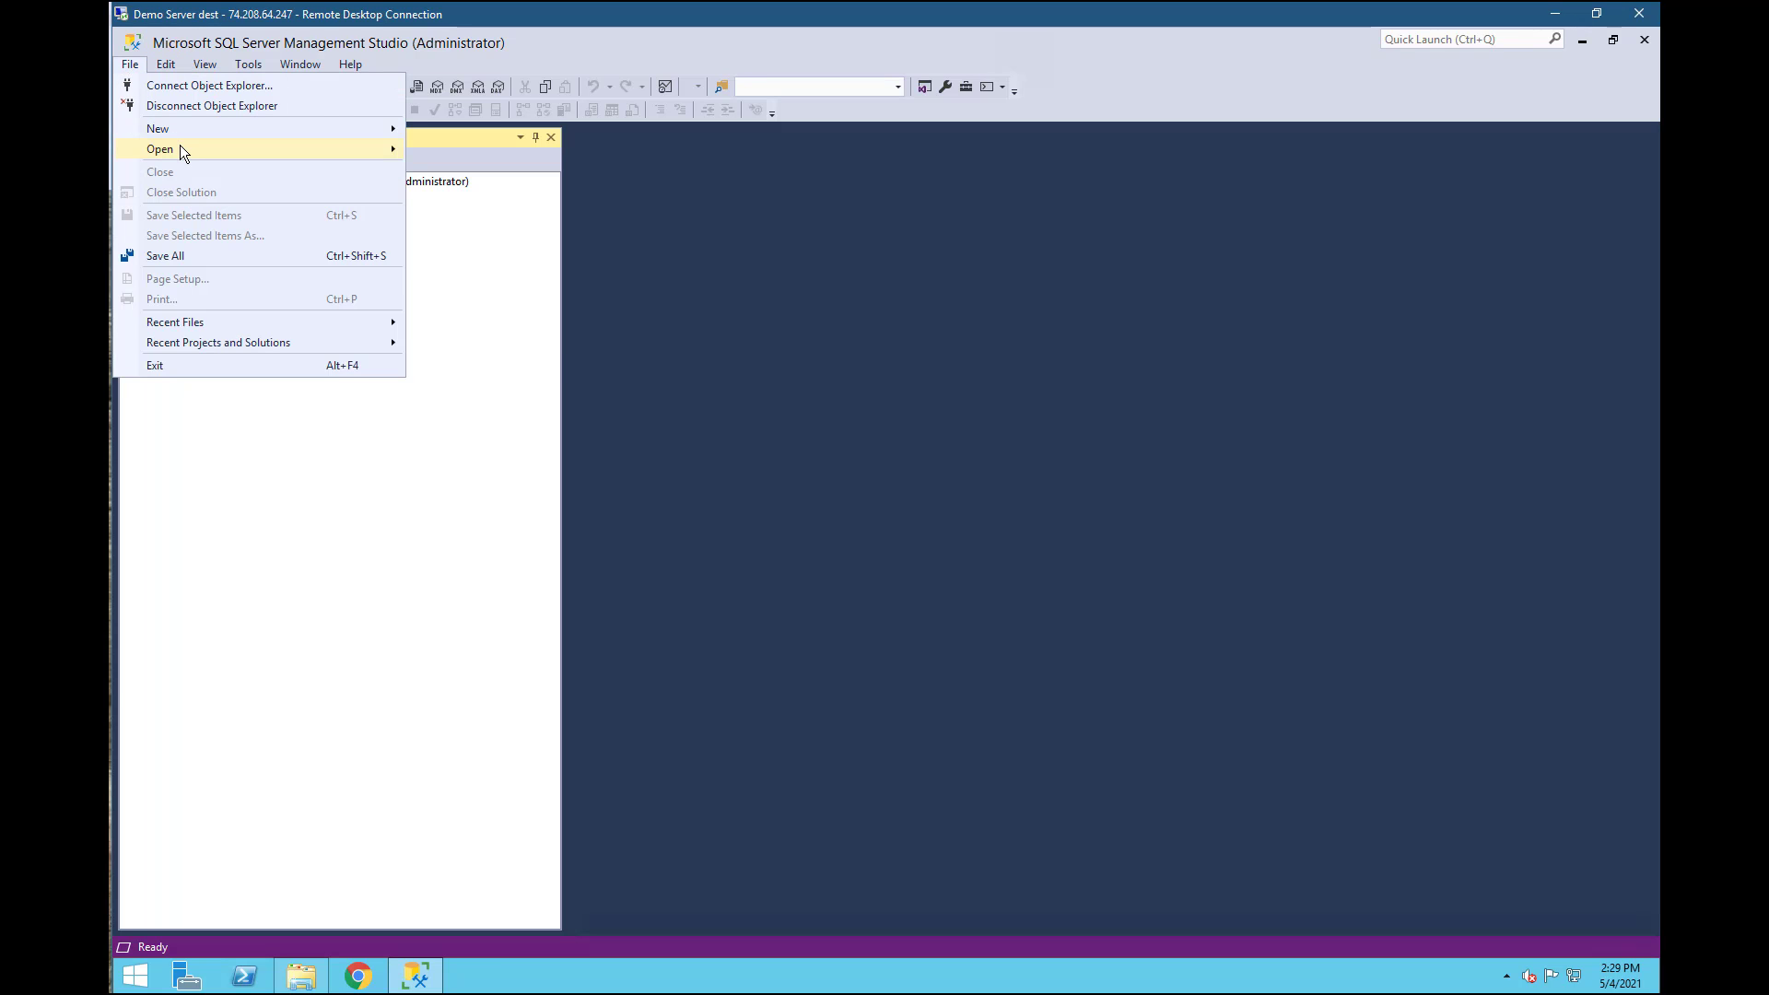
mouse_move(180, 148)
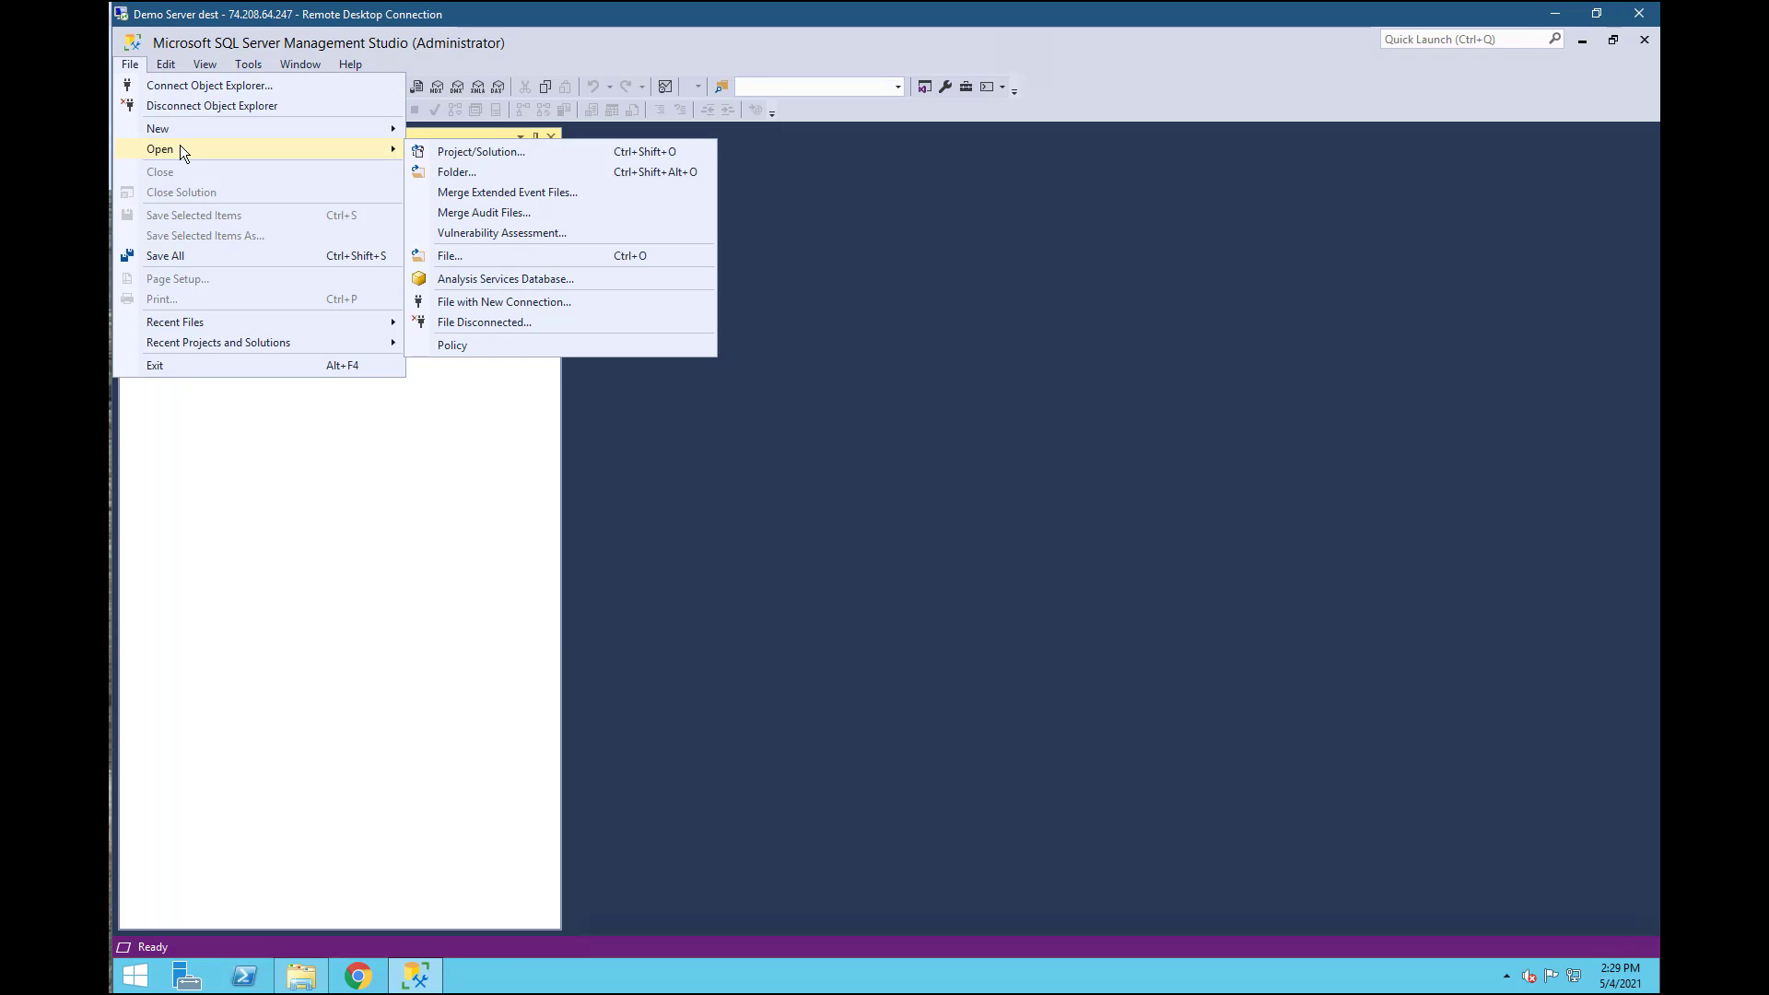
left_click(501, 255)
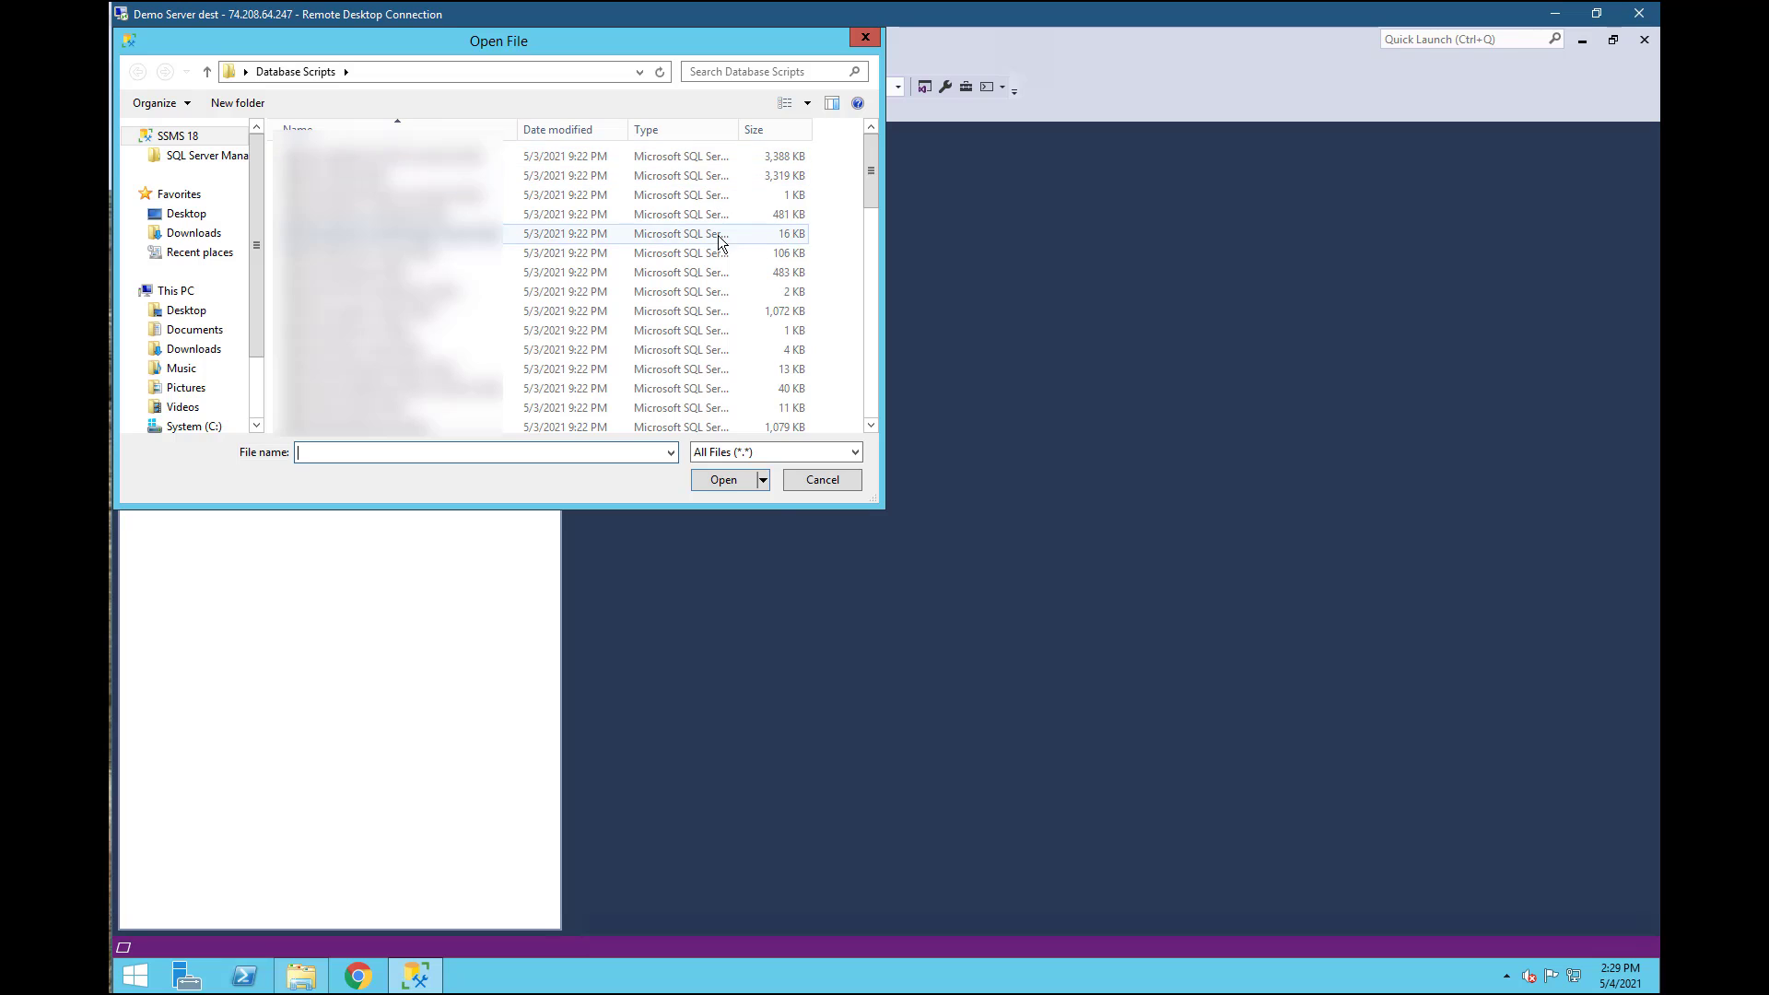
left_click(329, 157)
scroll(462, 423, "down", 1)
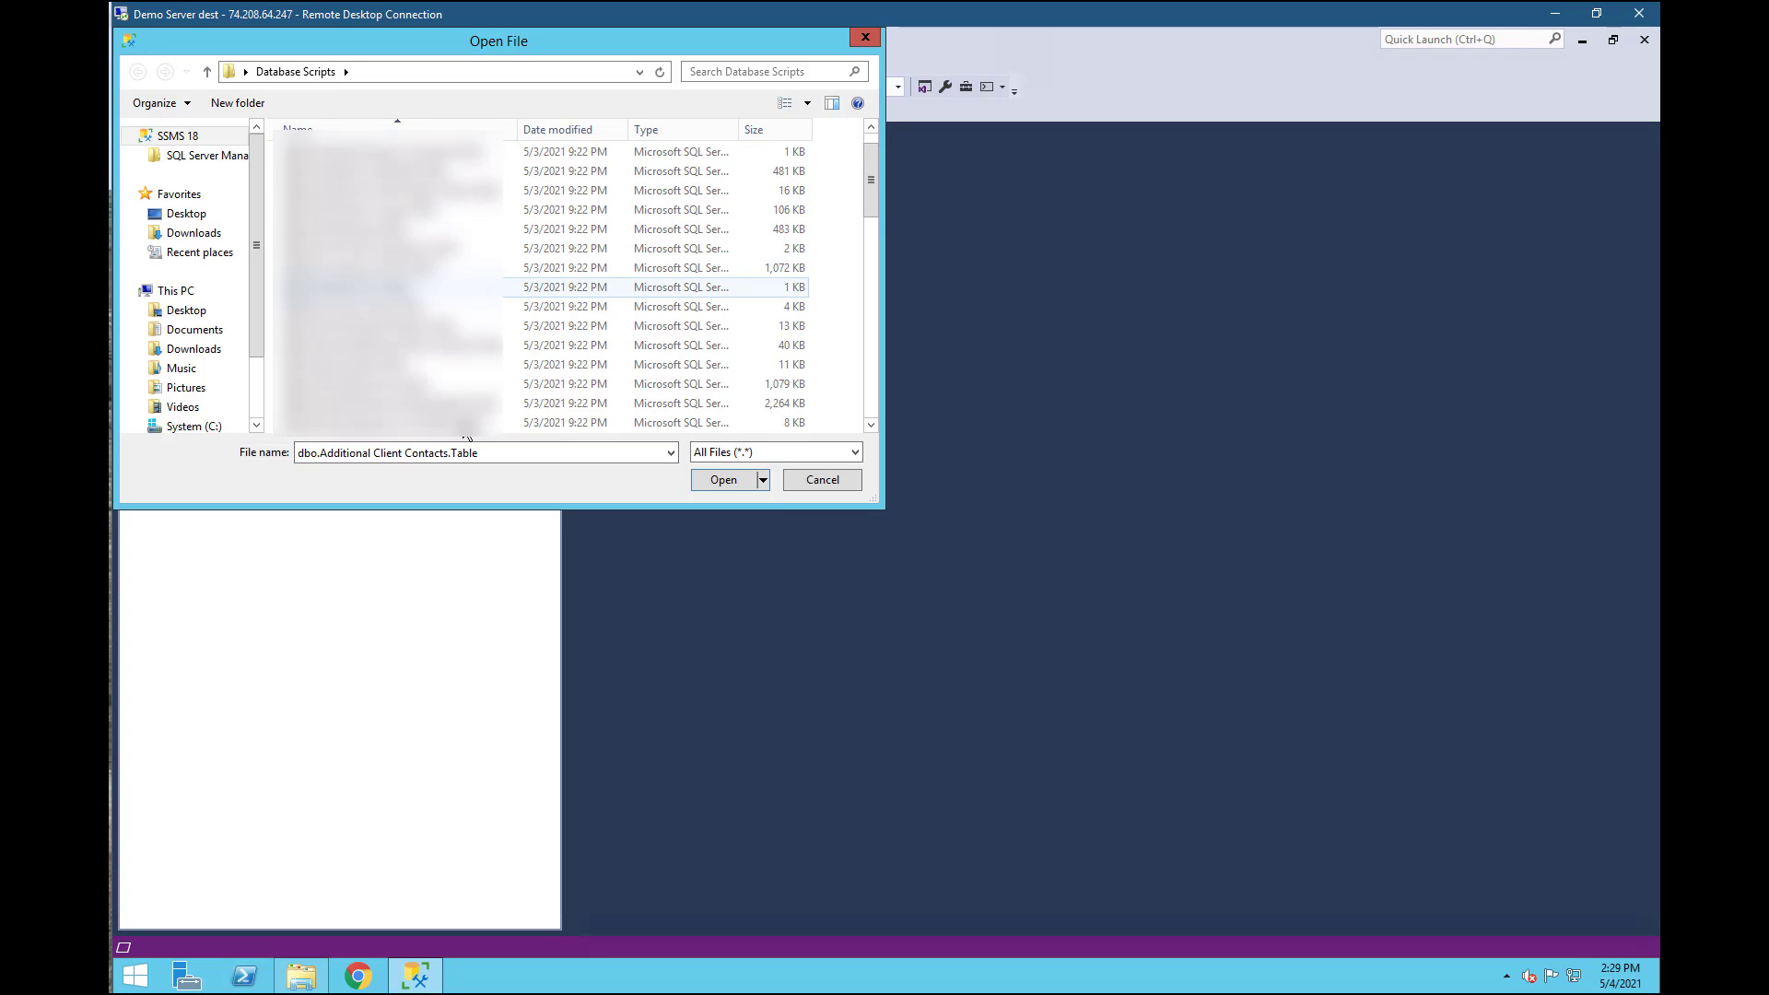
scroll(467, 436, "down", 10)
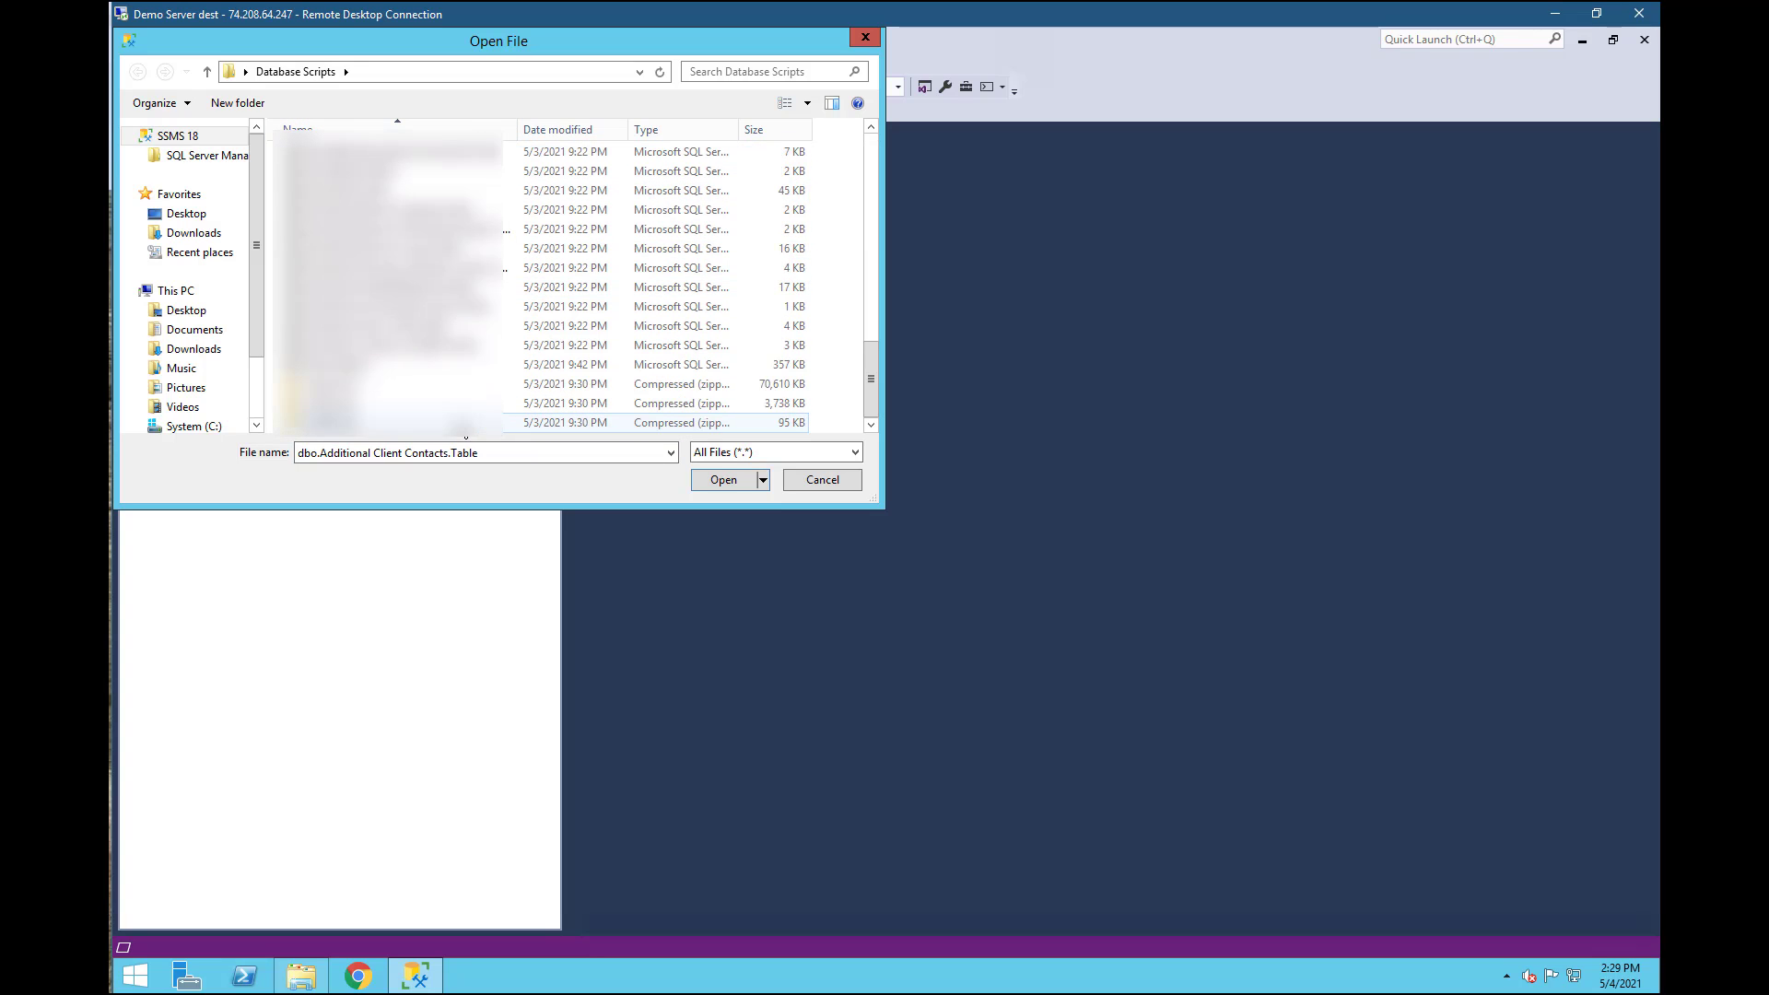
left_click(396, 346, "shift")
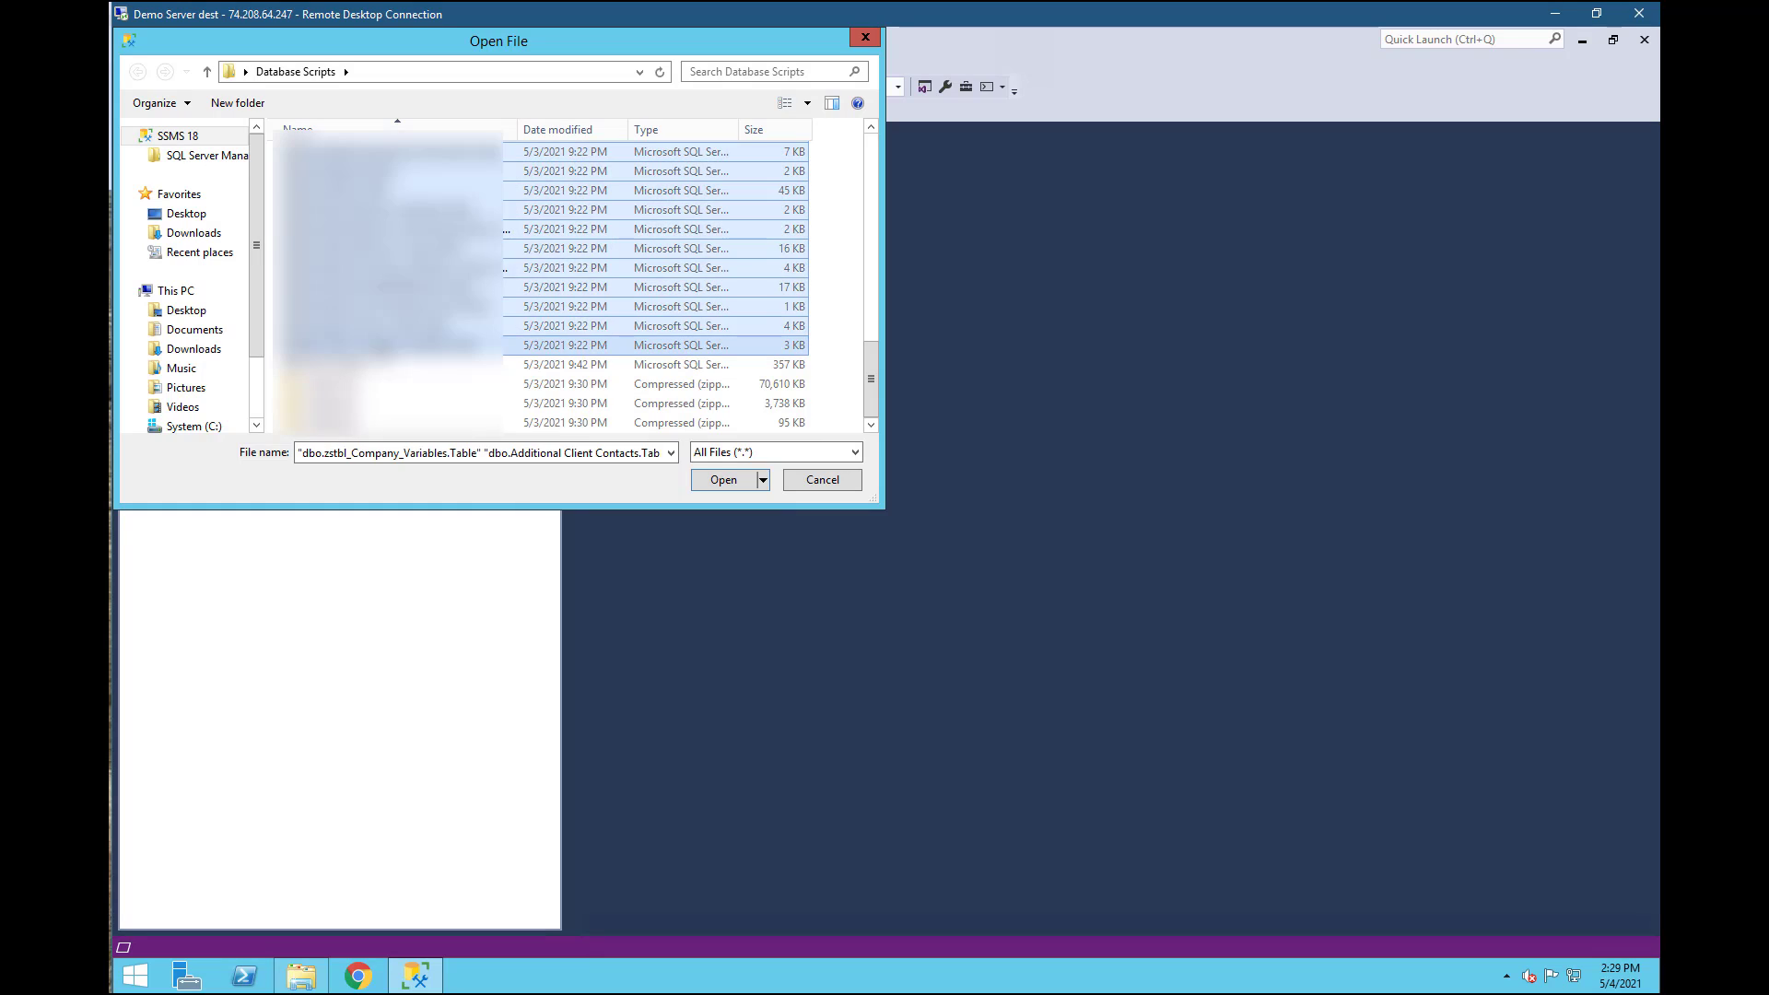
left_click(725, 481)
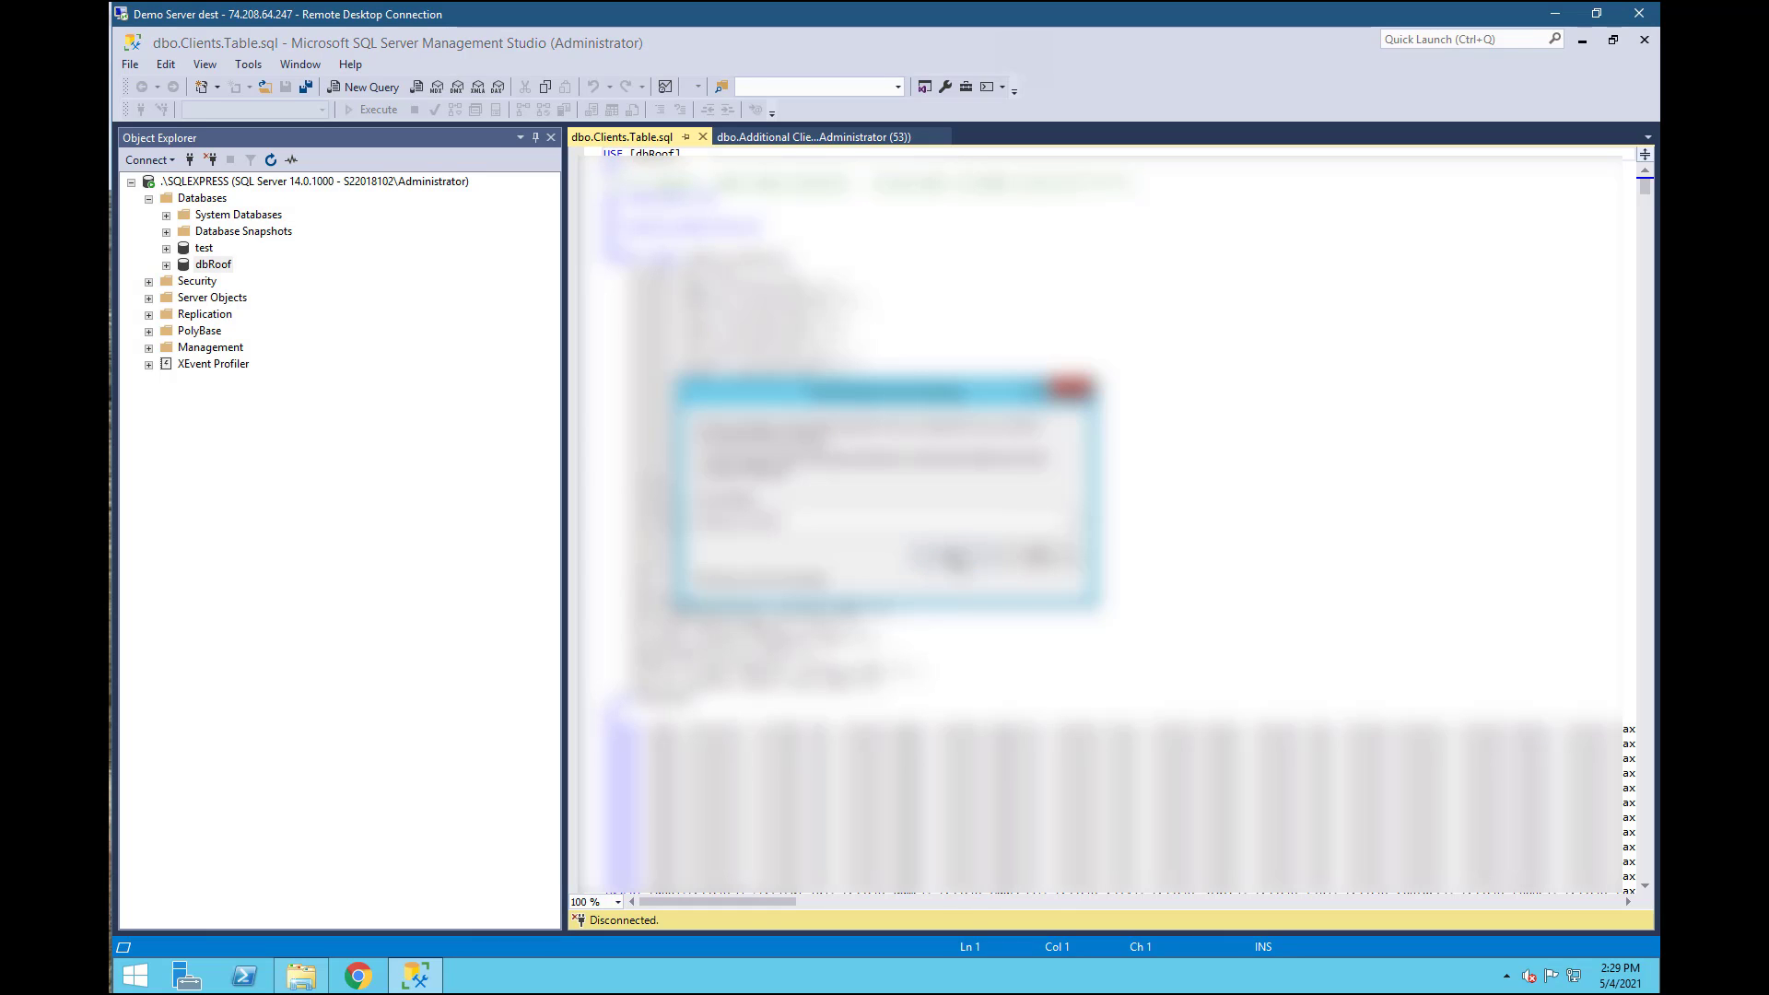
left_click(954, 560)
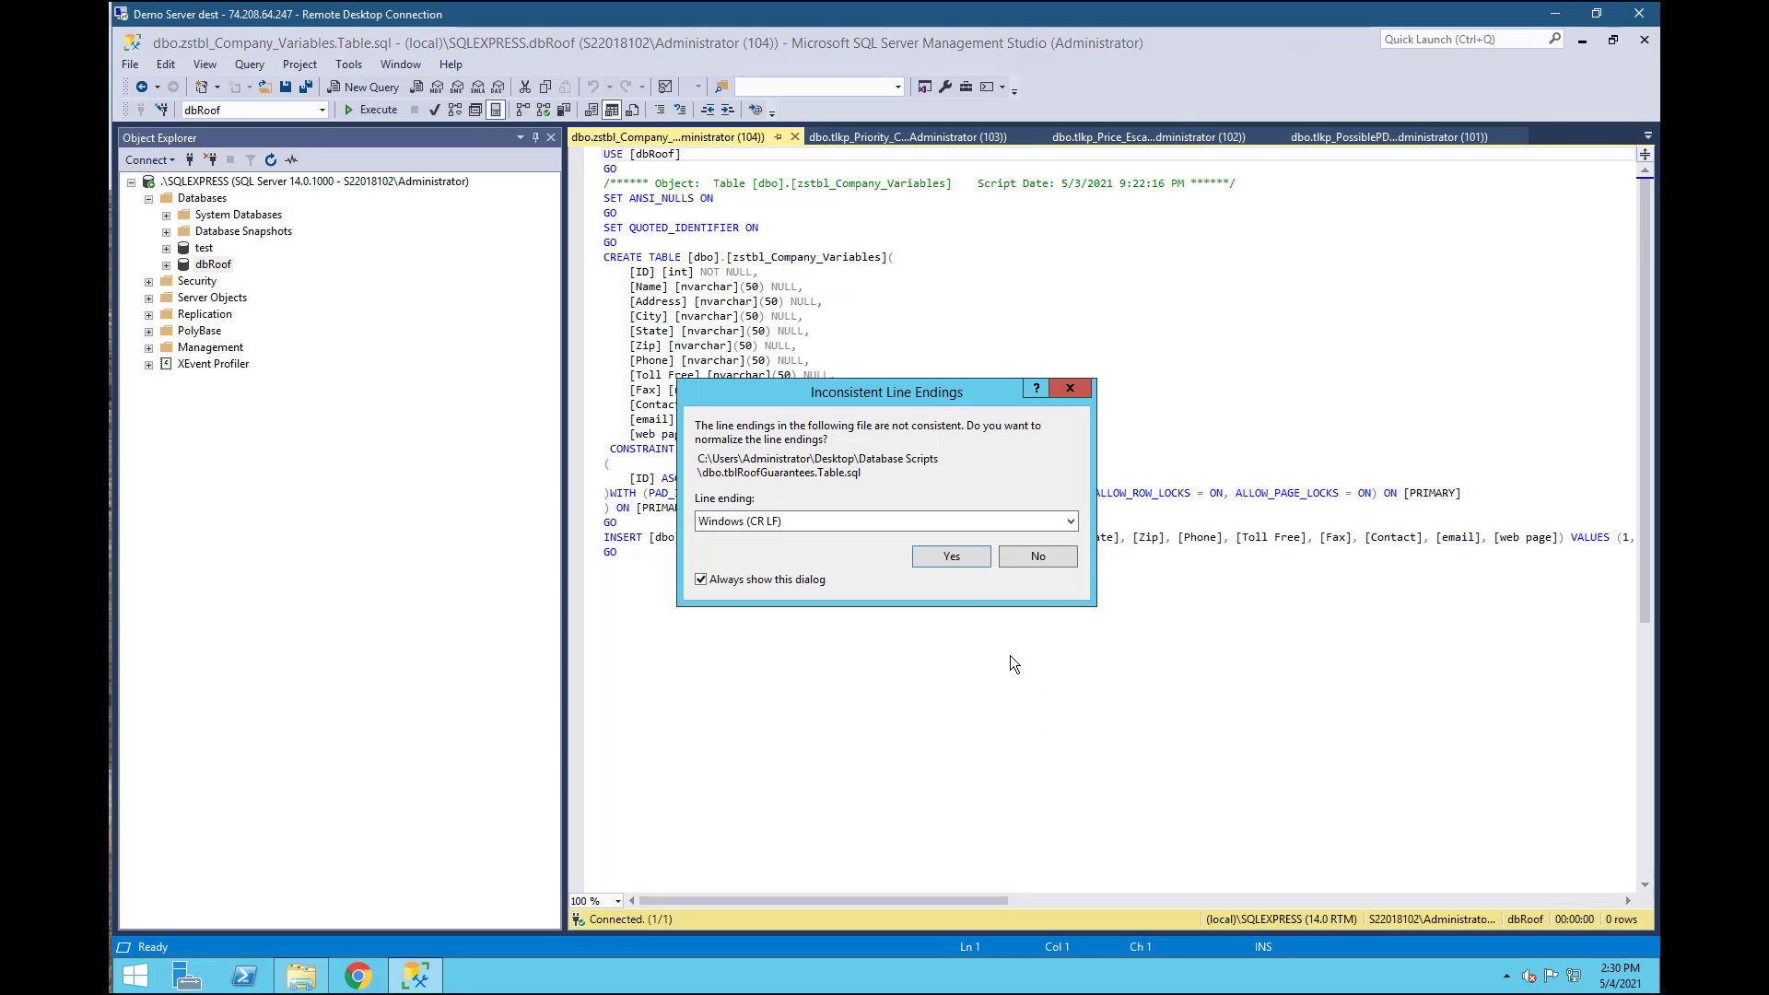
left_click(952, 557)
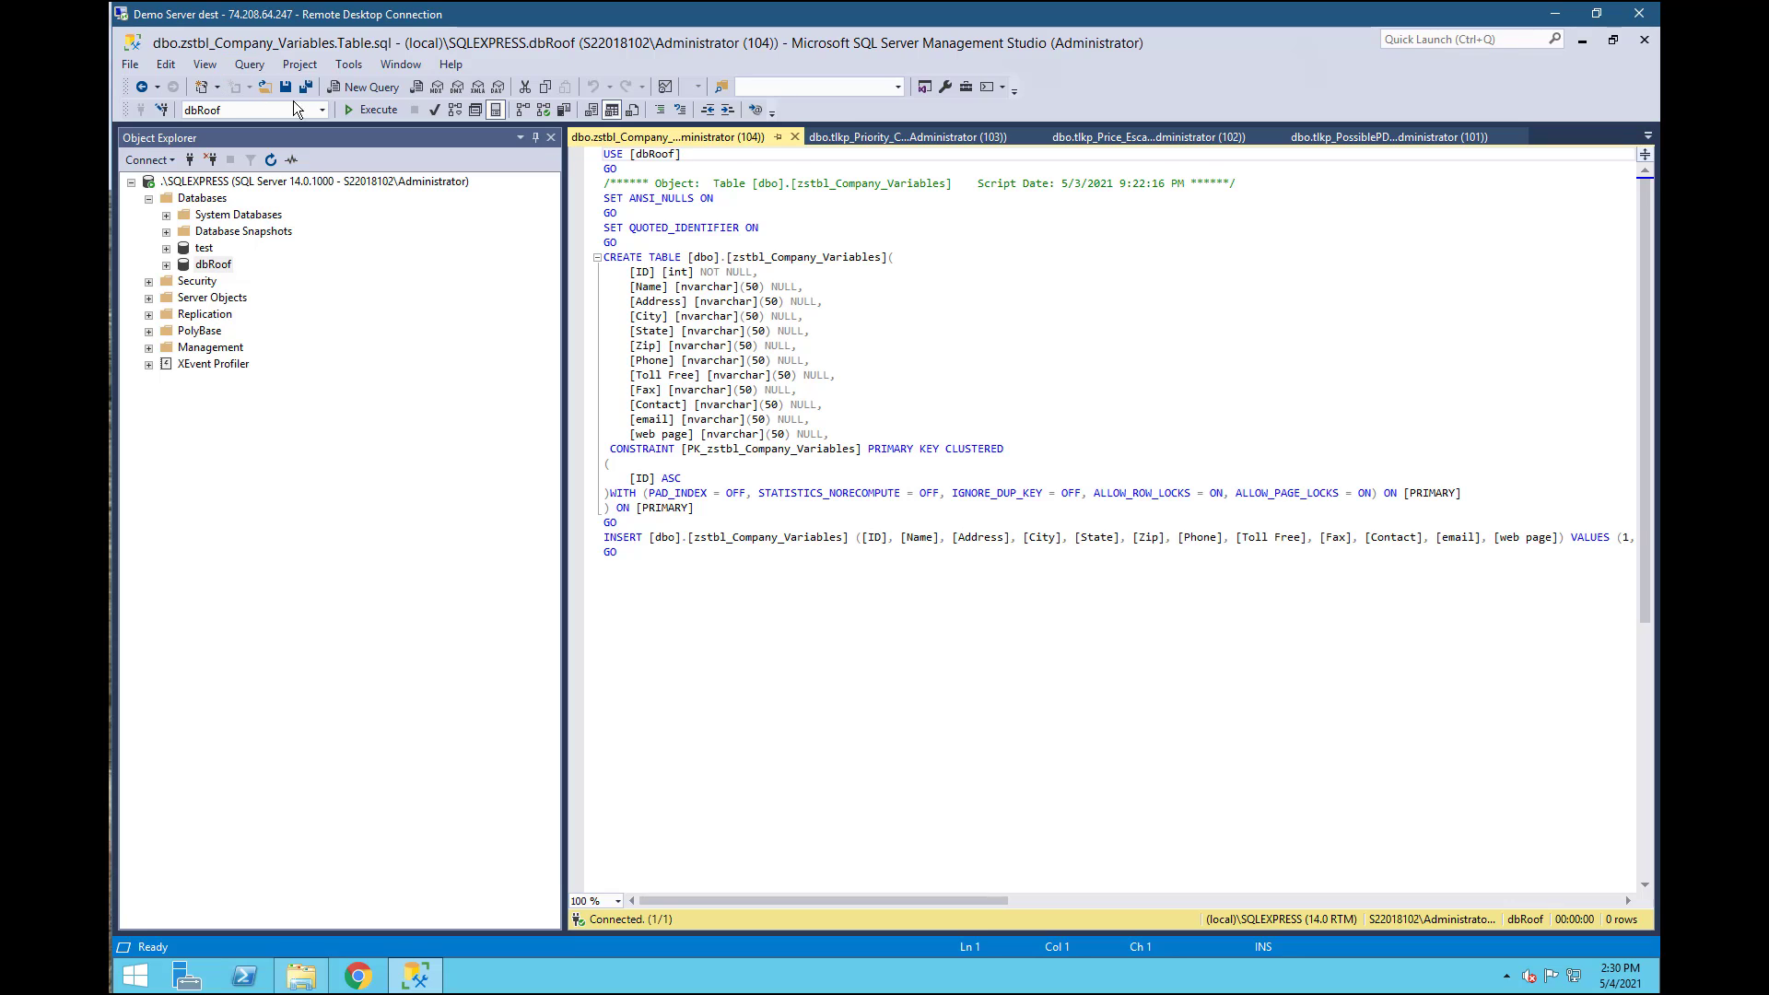
Execute and close the zstbl_Company_Variables, tlkp_Priority_Codes and tlkp_Price_Escalation_Zones table scripts on dbRoof
left_click(361, 110)
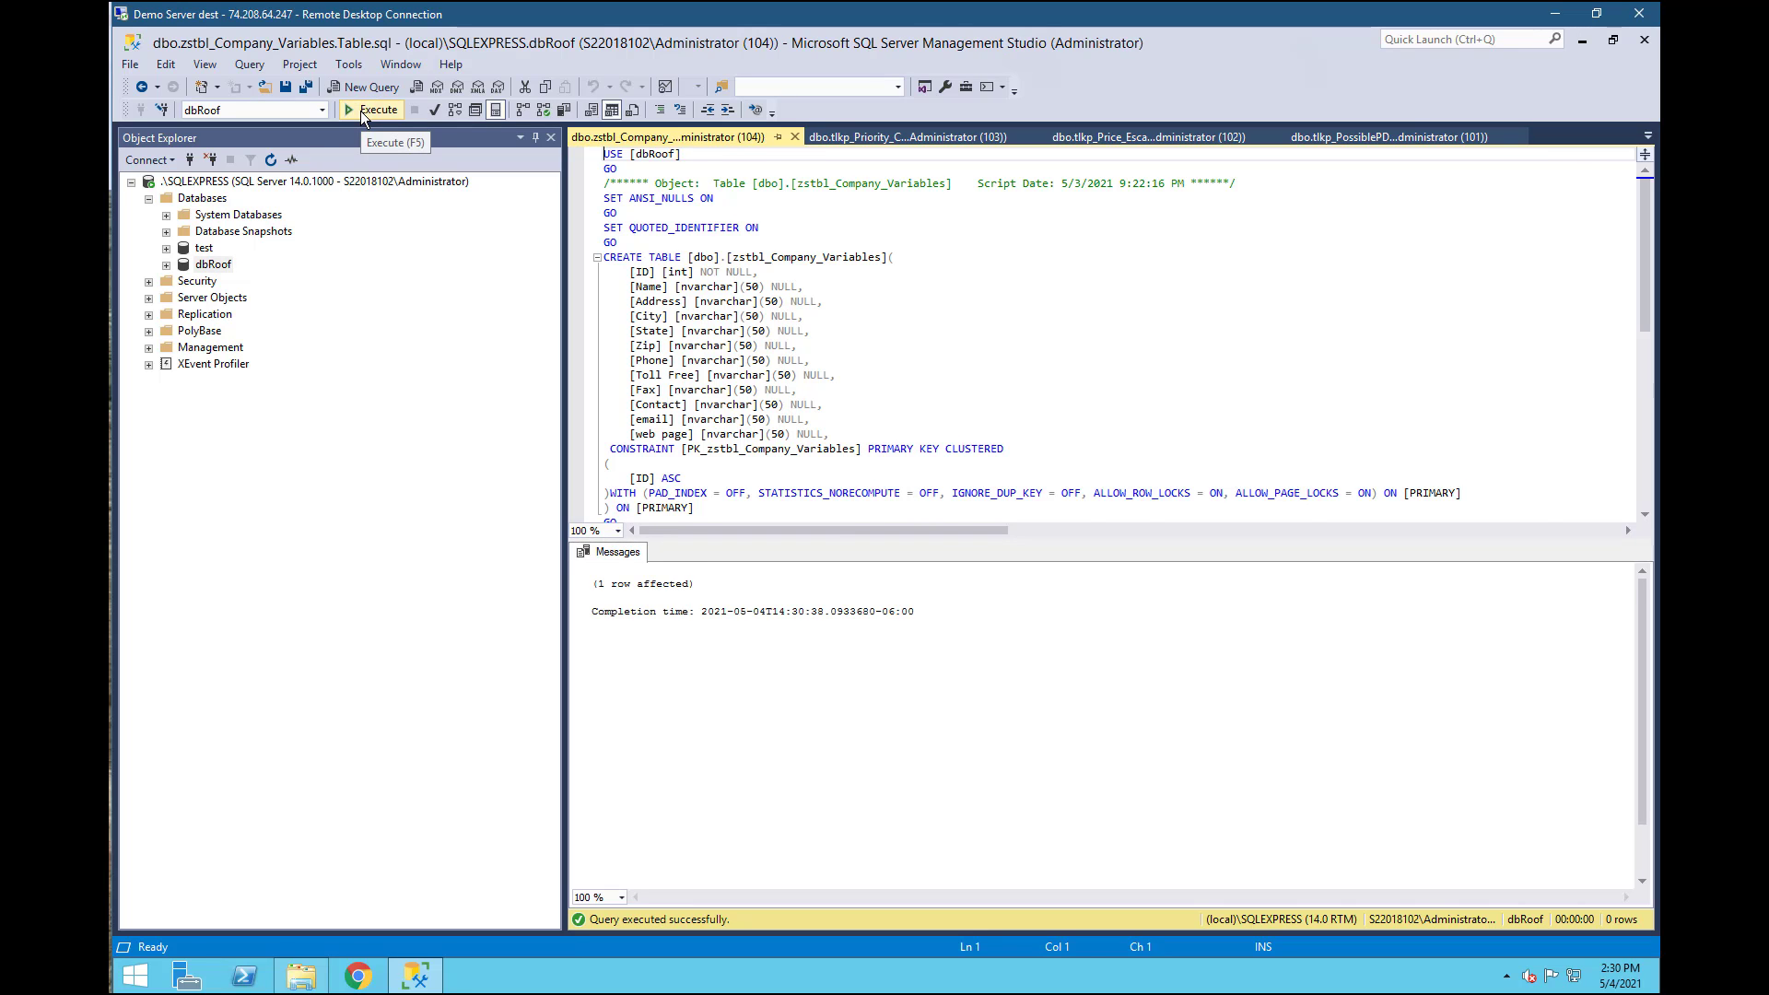
left_click(795, 136)
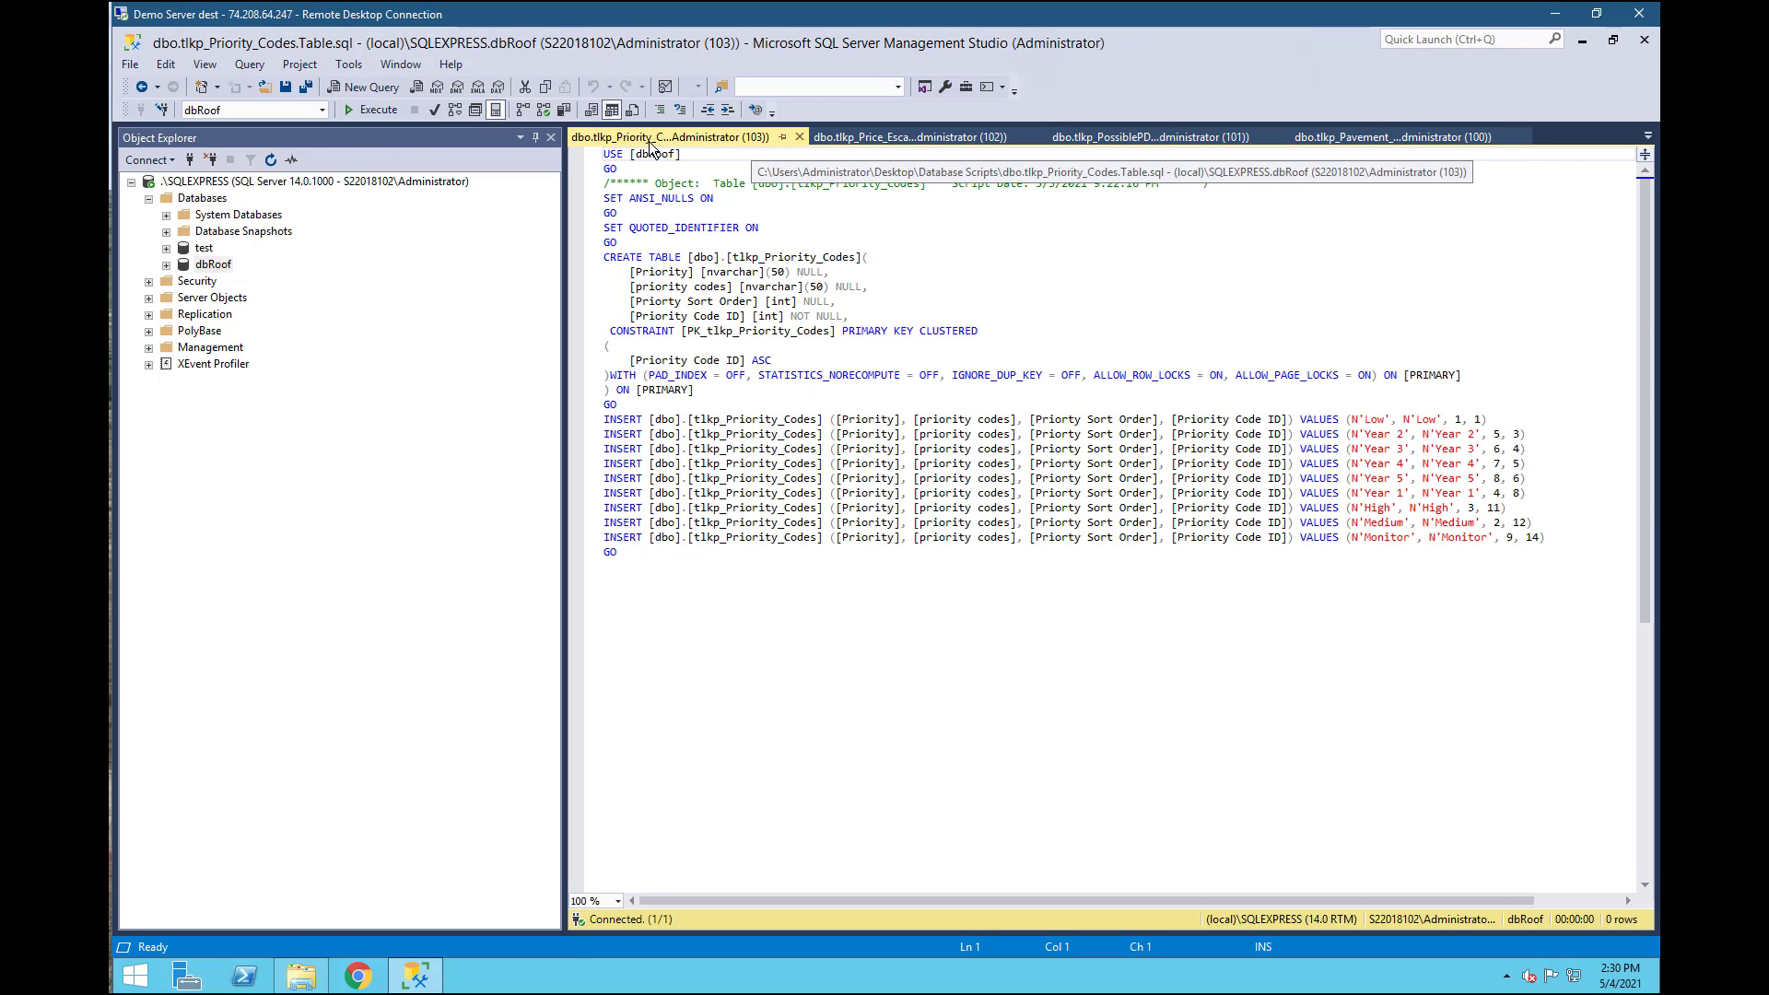
left_click(373, 111)
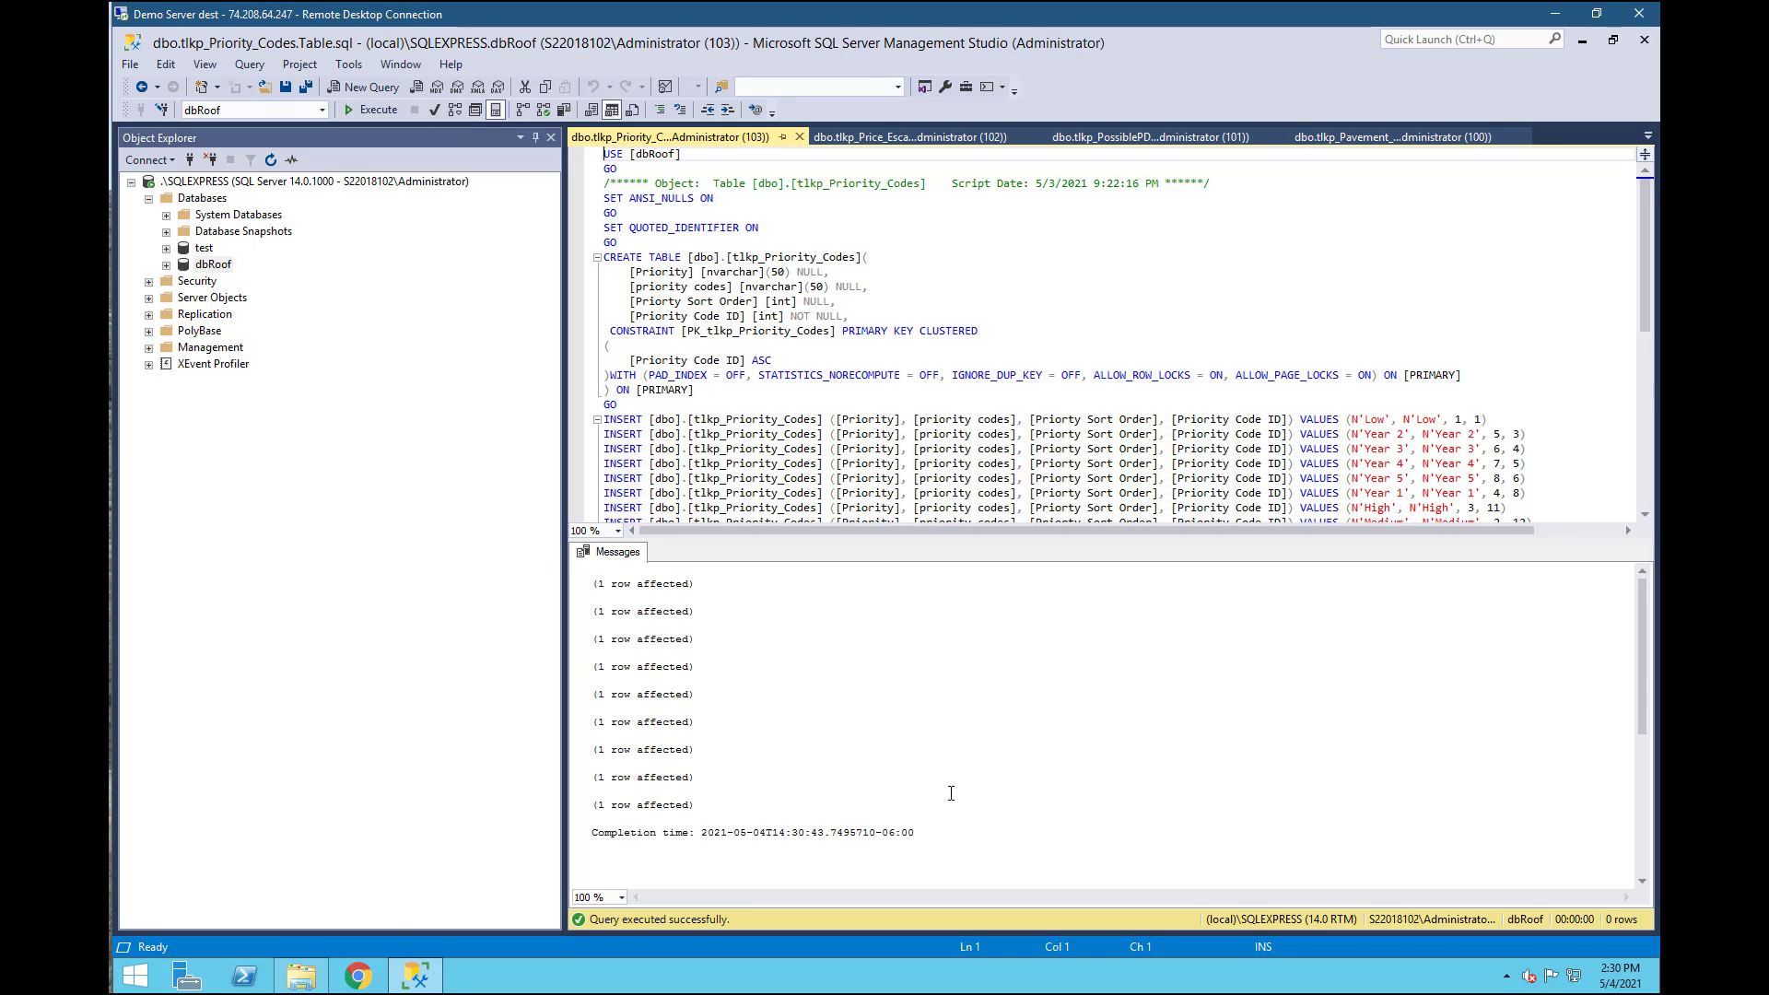
left_click(800, 136)
left_click(359, 109)
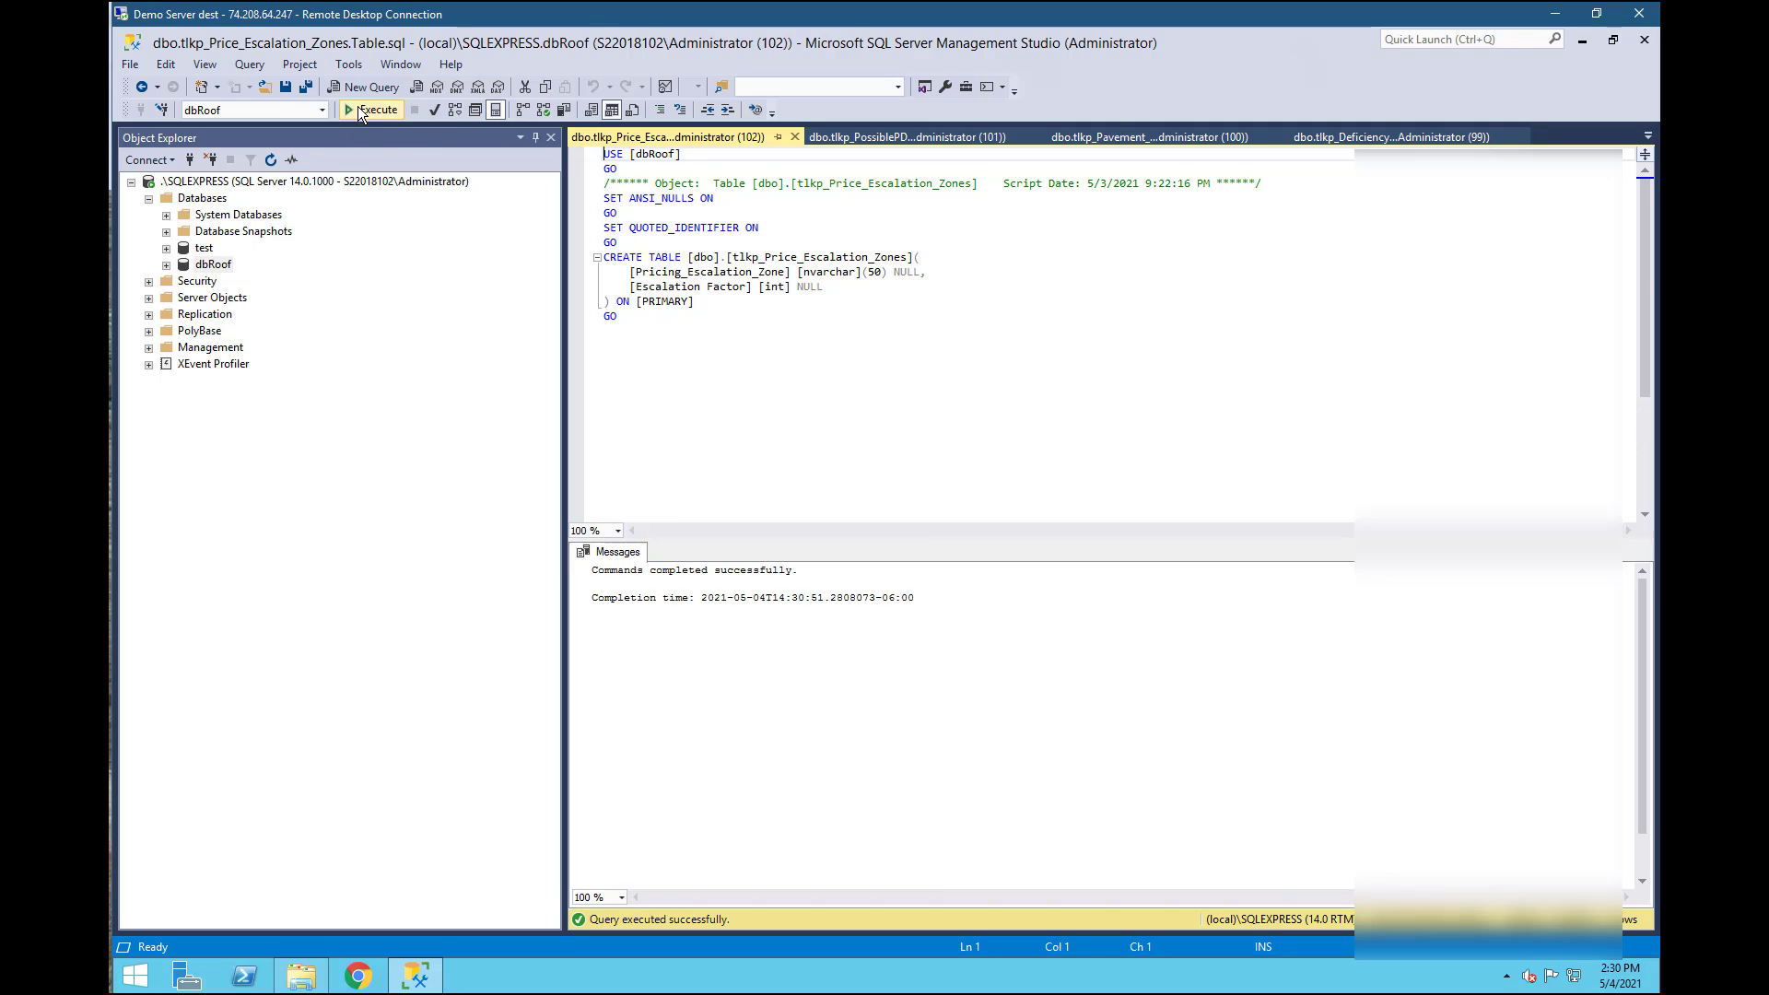
left_click(796, 138)
Execute and close one by one the four tlkp lookup table scripts that precede tlkp_Deficiency_Defaults
left_click(362, 108)
left_click(796, 138)
left_click(364, 109)
left_click(796, 137)
left_click(364, 108)
left_click(796, 138)
left_click(368, 110)
left_click(797, 137)
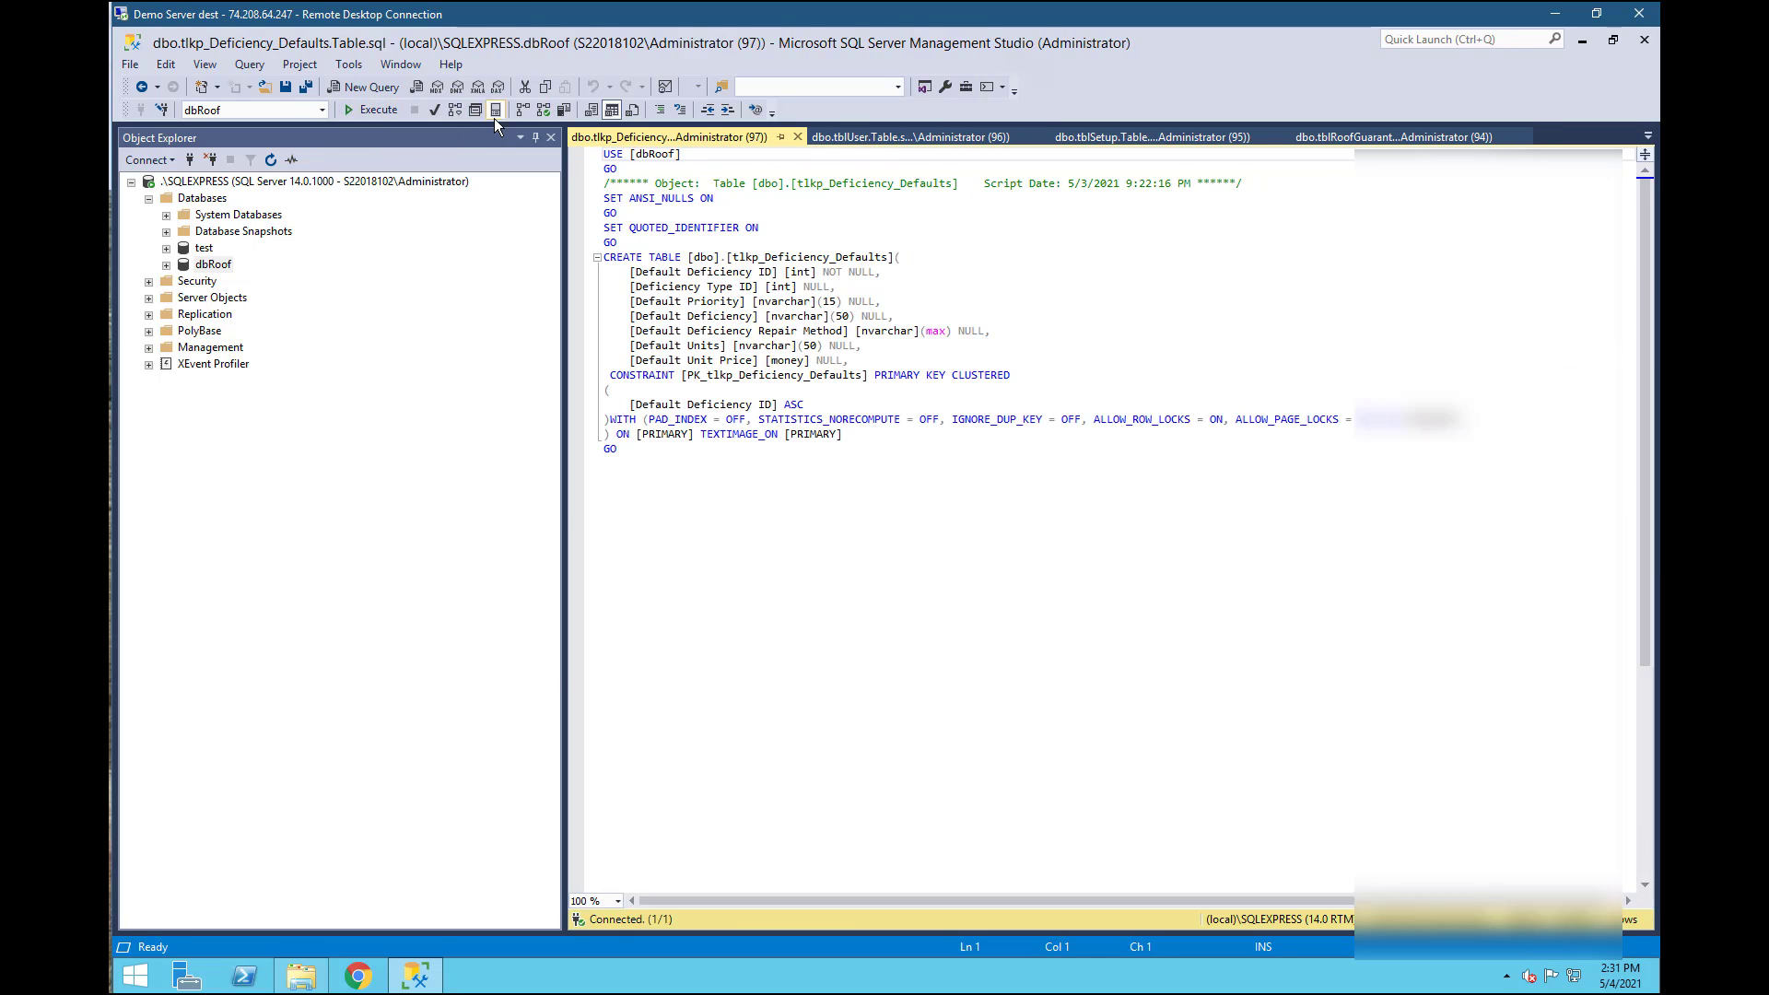
Execute and close the tlkp_Deficiency_Defaults, tblUser and tblSetup scripts and the next one, stopping at tblRoofGuarantees
left_click(373, 110)
left_click(798, 137)
left_click(376, 110)
left_click(797, 137)
left_click(380, 108)
left_click(798, 137)
left_click(394, 109)
left_click(798, 137)
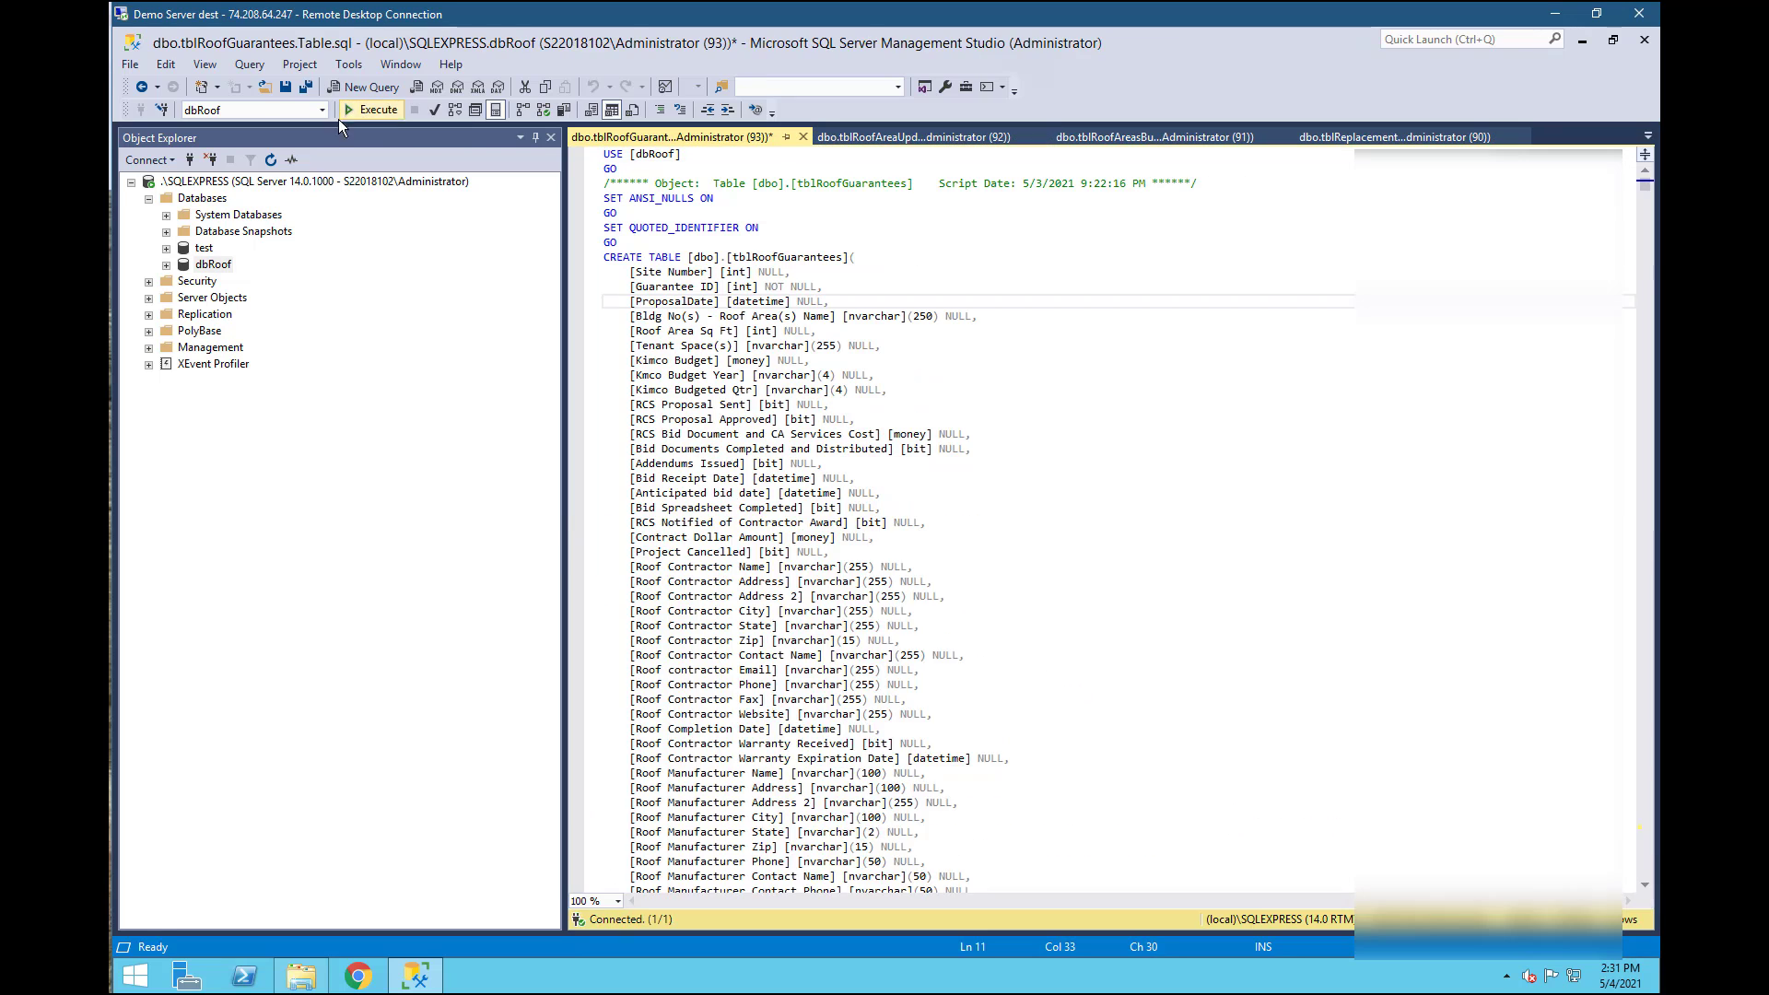
Execute and close the tblRoofGuarantees script, the roof area update and tblRoofAreasBudgets scripts, and the first replacement table script
left_click(365, 109)
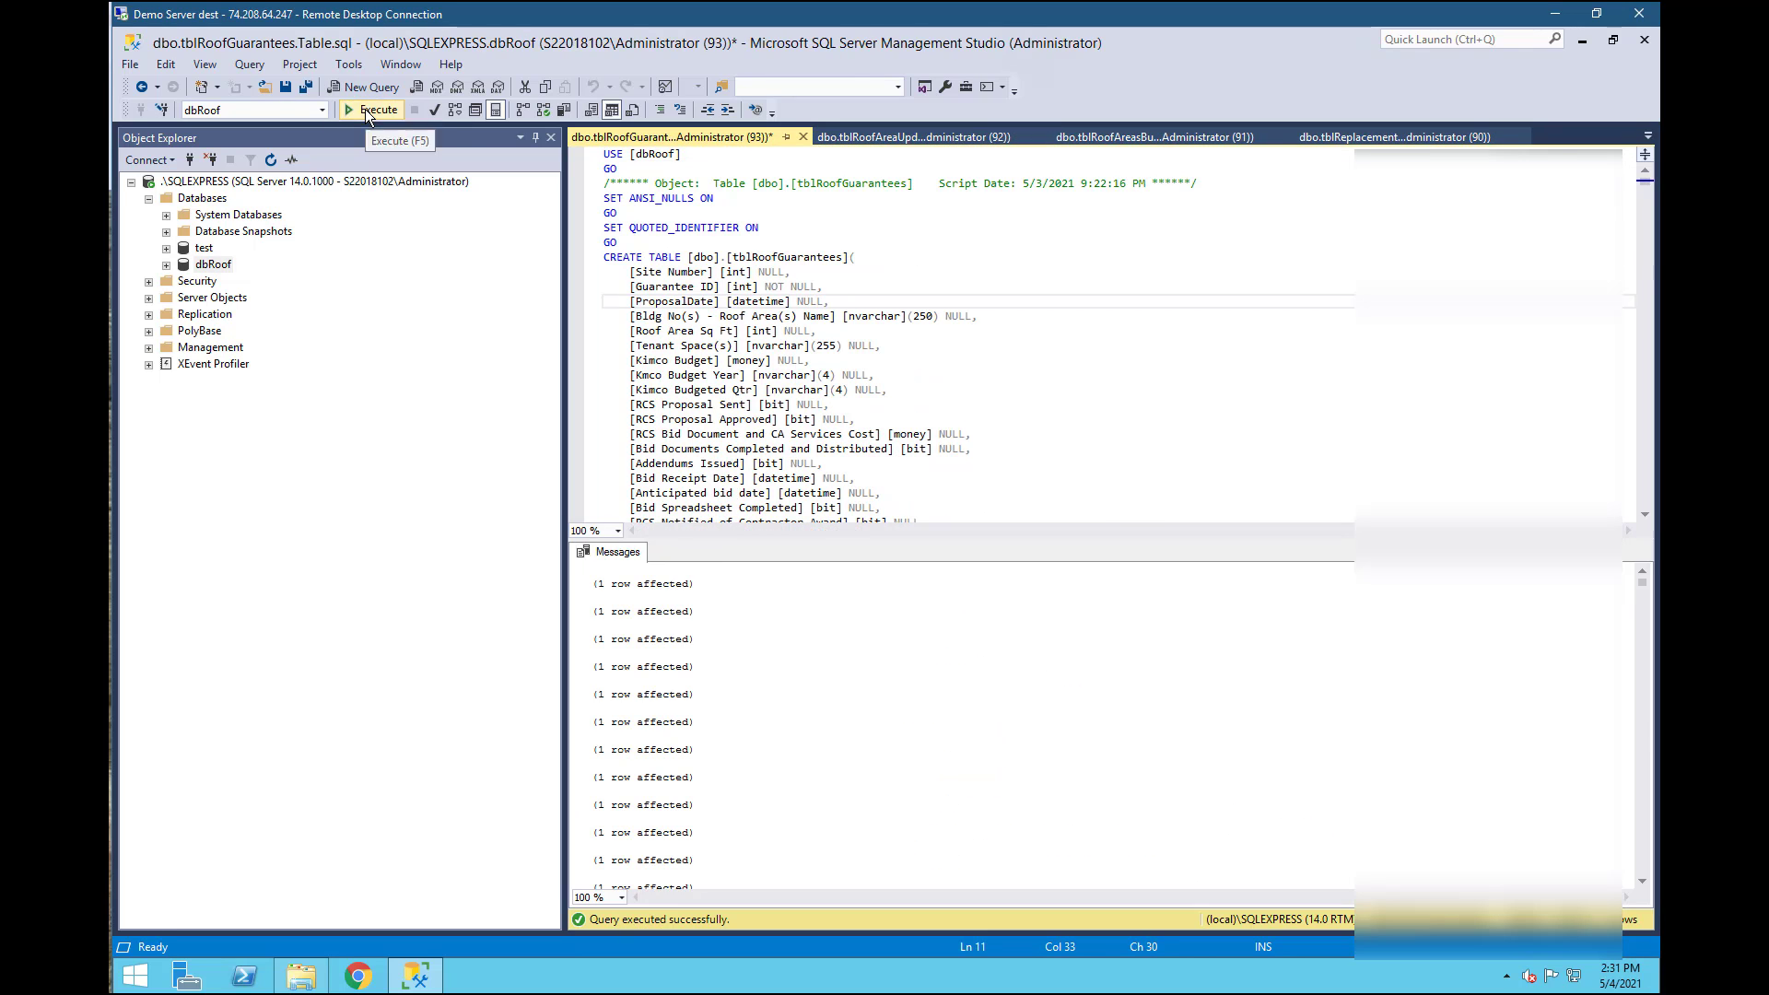
left_click(801, 137)
left_click(360, 108)
left_click(797, 138)
left_click(353, 105)
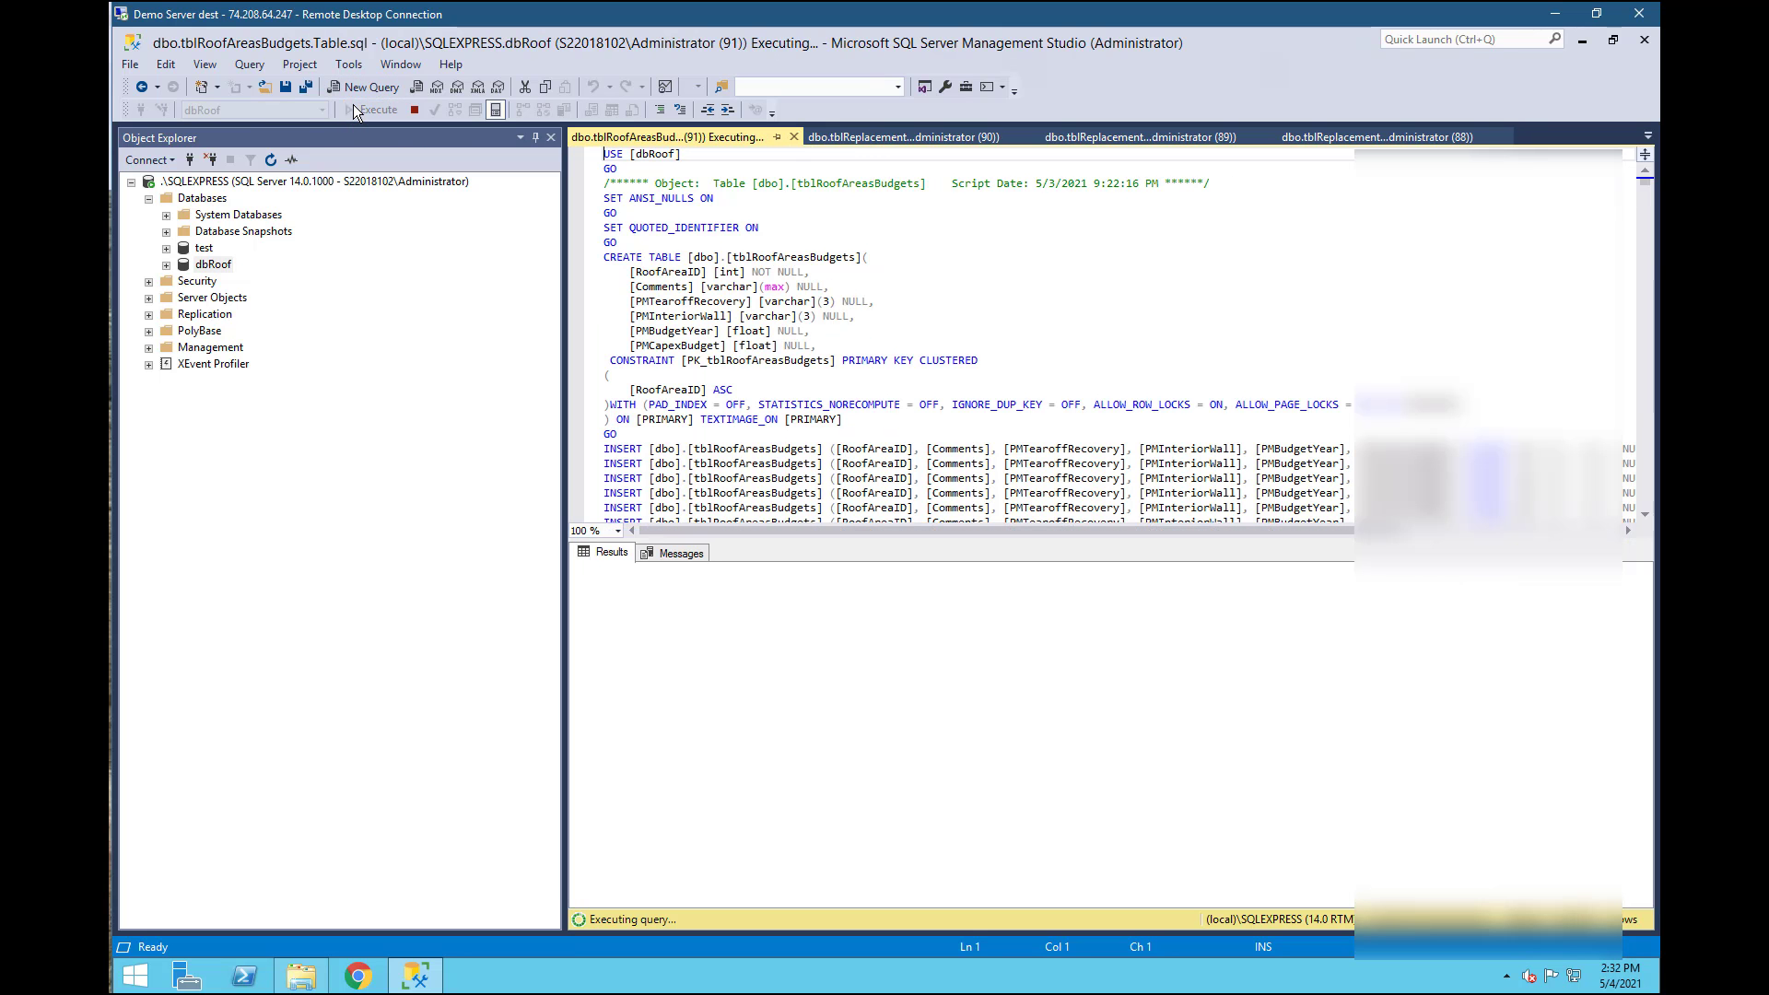
left_click(794, 137)
left_click(365, 109)
left_click(794, 137)
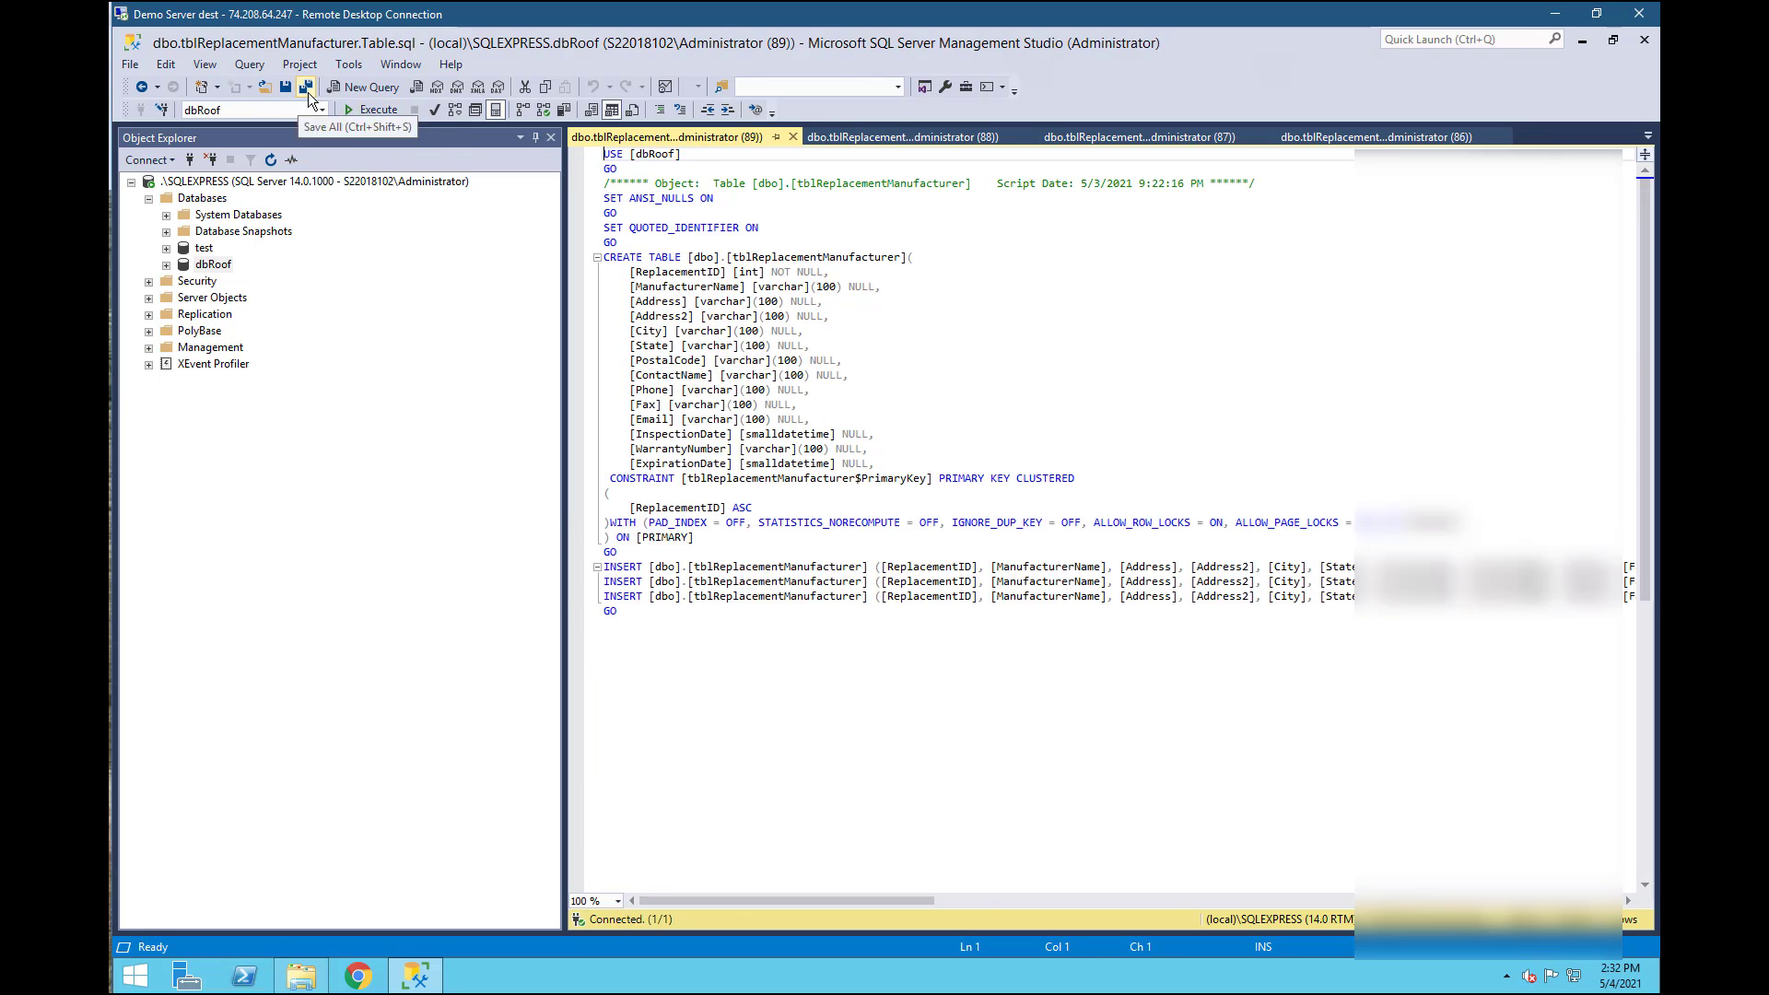
Execute and close the tblReplacementManufacturer script and the three scripts following it, up to tbl-RCS-Vehicles
left_click(365, 109)
left_click(794, 137)
left_click(365, 109)
left_click(794, 137)
left_click(365, 109)
left_click(793, 137)
left_click(374, 110)
left_click(794, 137)
Execute and close each table script from tbl-RCS-Vehicles through the pavement document and leak scripts to tblLeak
left_click(374, 109)
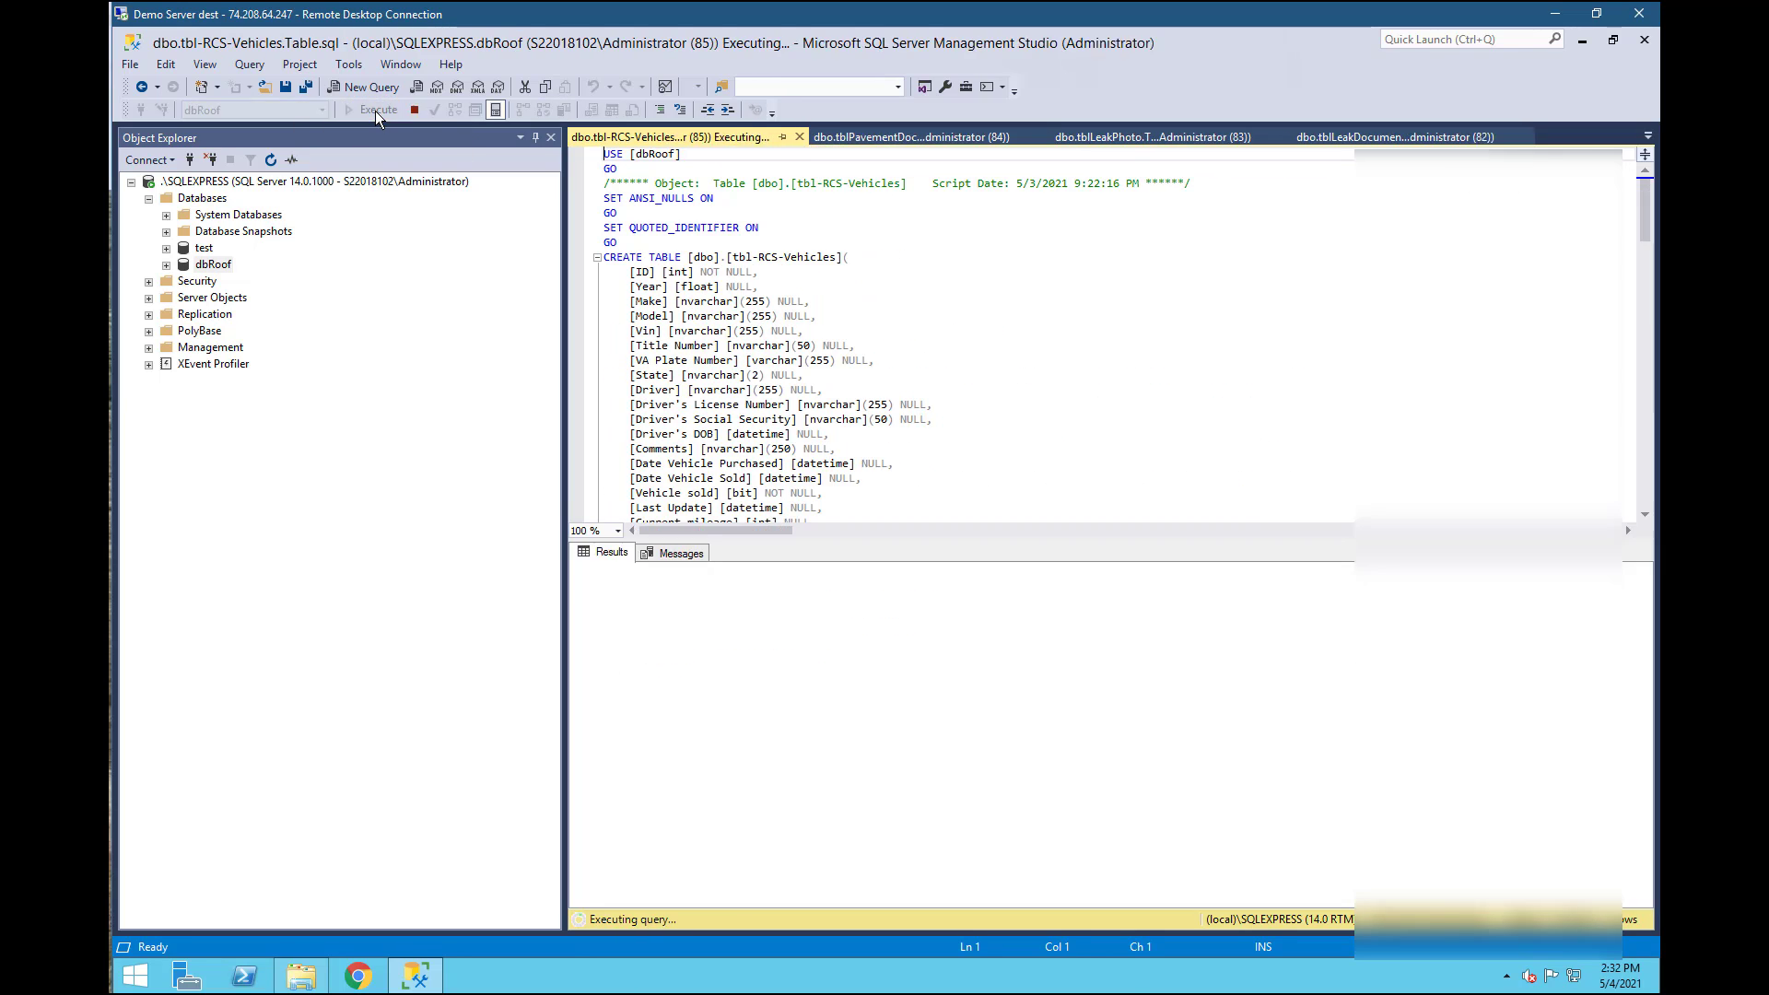
left_click(794, 138)
left_click(374, 110)
left_click(797, 137)
left_click(375, 110)
left_click(798, 137)
left_click(800, 137)
left_click(374, 110)
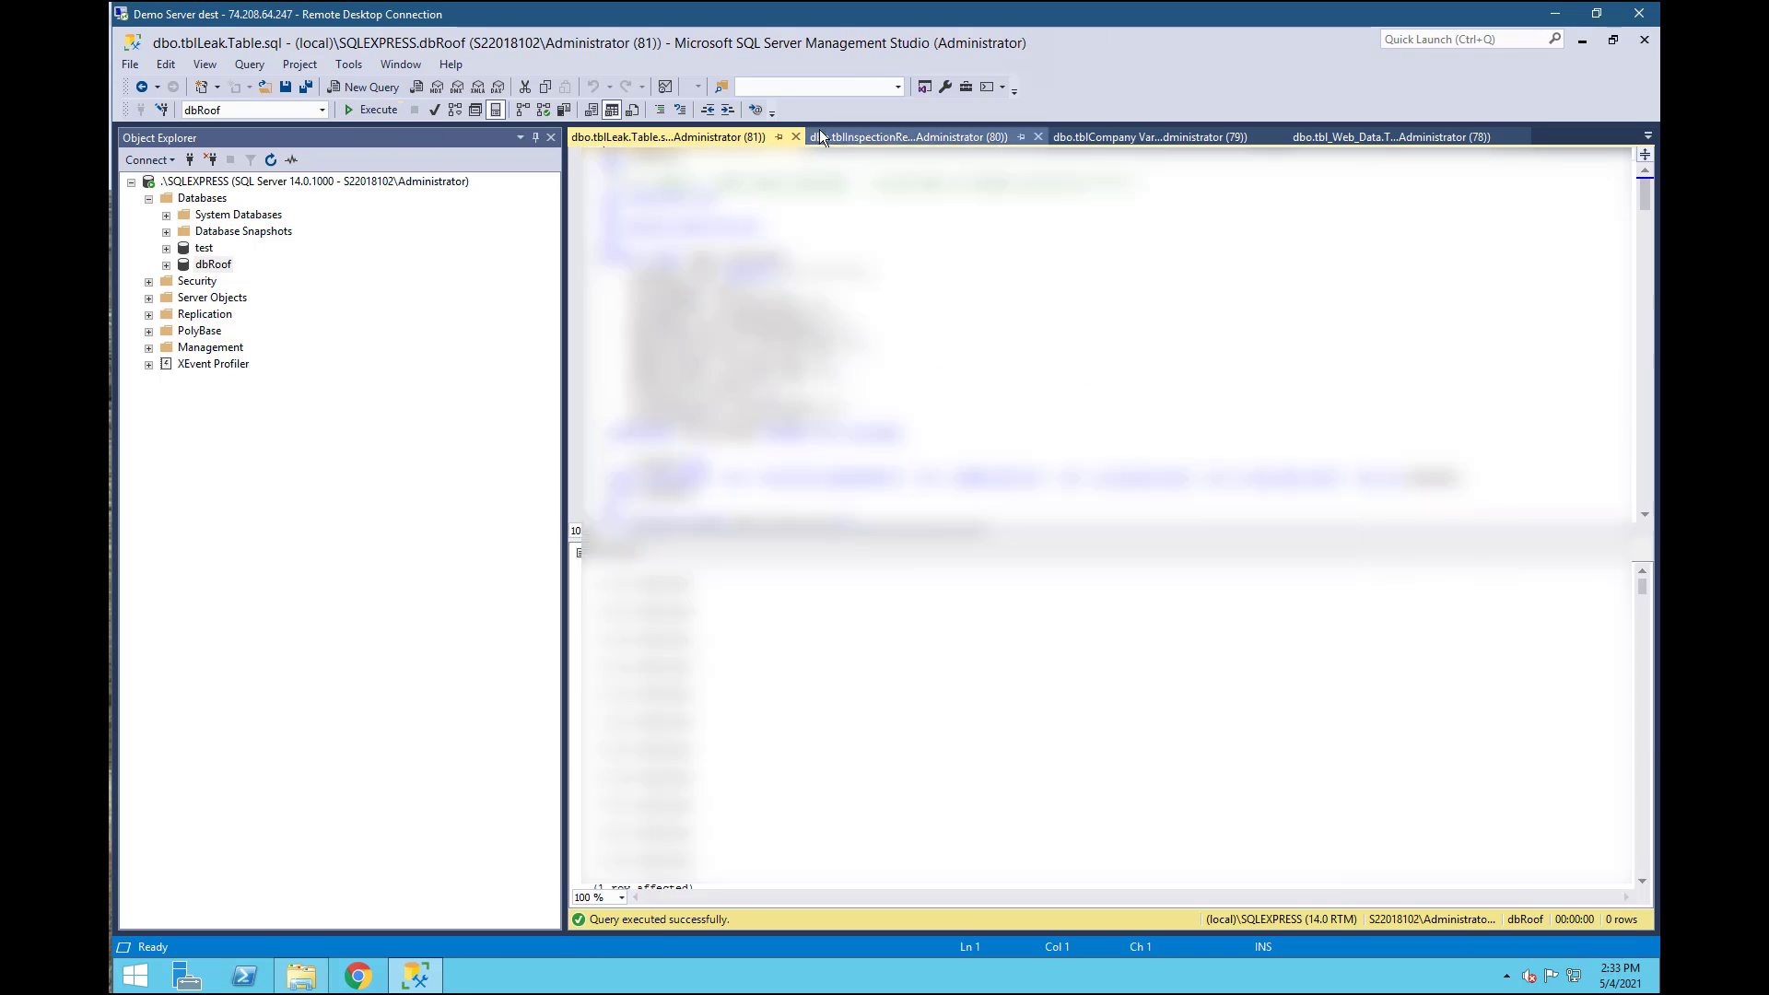
left_click(800, 137)
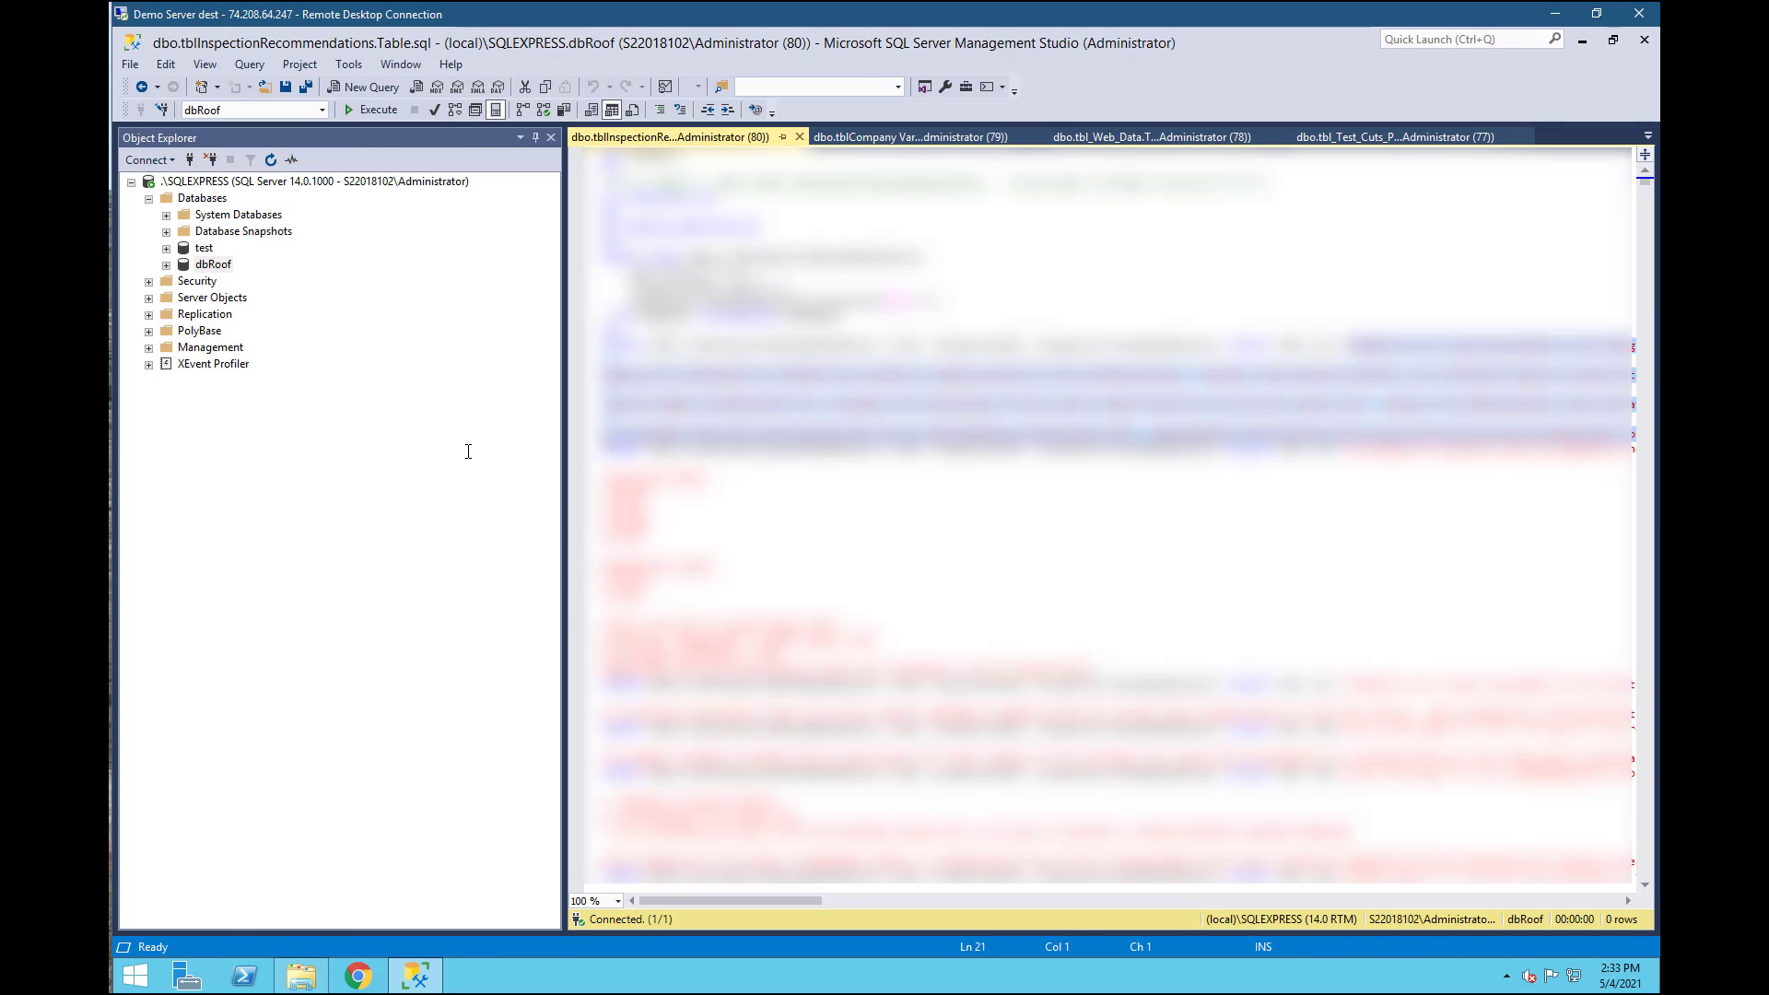
Execute and close the three table scripts from tblInspectionRecommendations through tbl_Web_Data
left_click(374, 110)
left_click(799, 138)
left_click(367, 108)
left_click(797, 137)
left_click(371, 109)
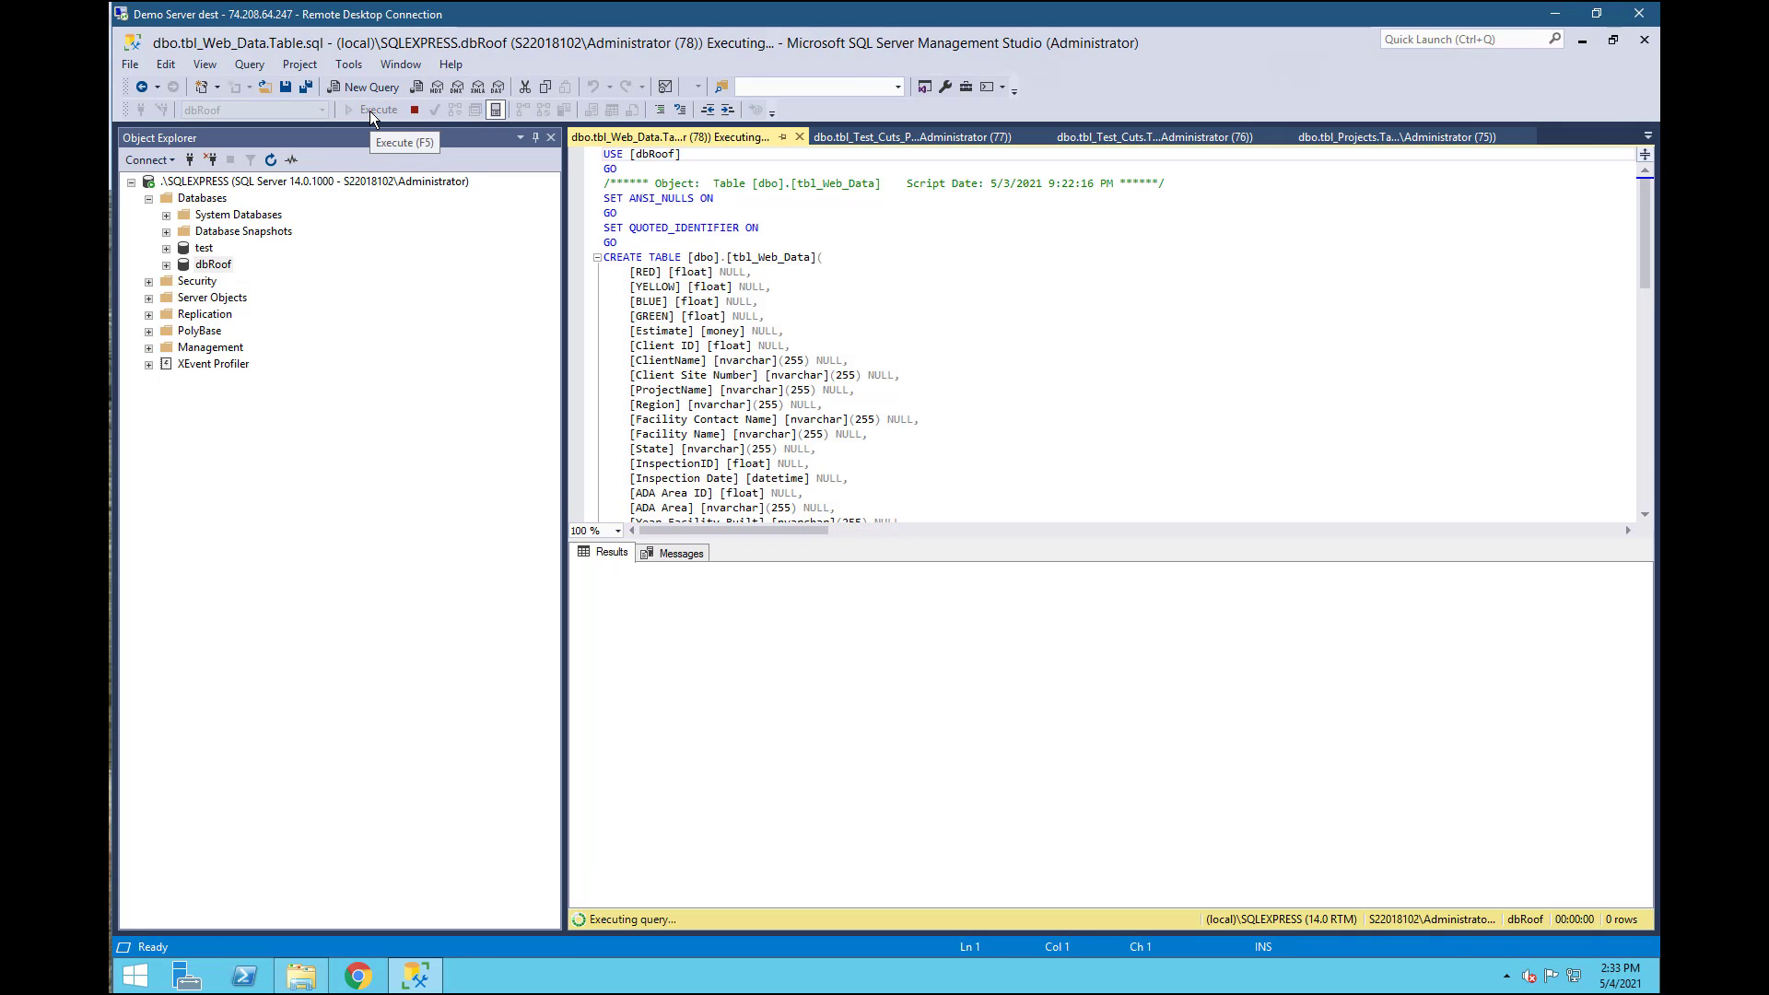
left_click(799, 138)
Execute and close the two tbl_Test_Cuts scripts and the tbl_Projects script
left_click(371, 110)
left_click(799, 138)
left_click(370, 109)
left_click(796, 138)
left_click(371, 110)
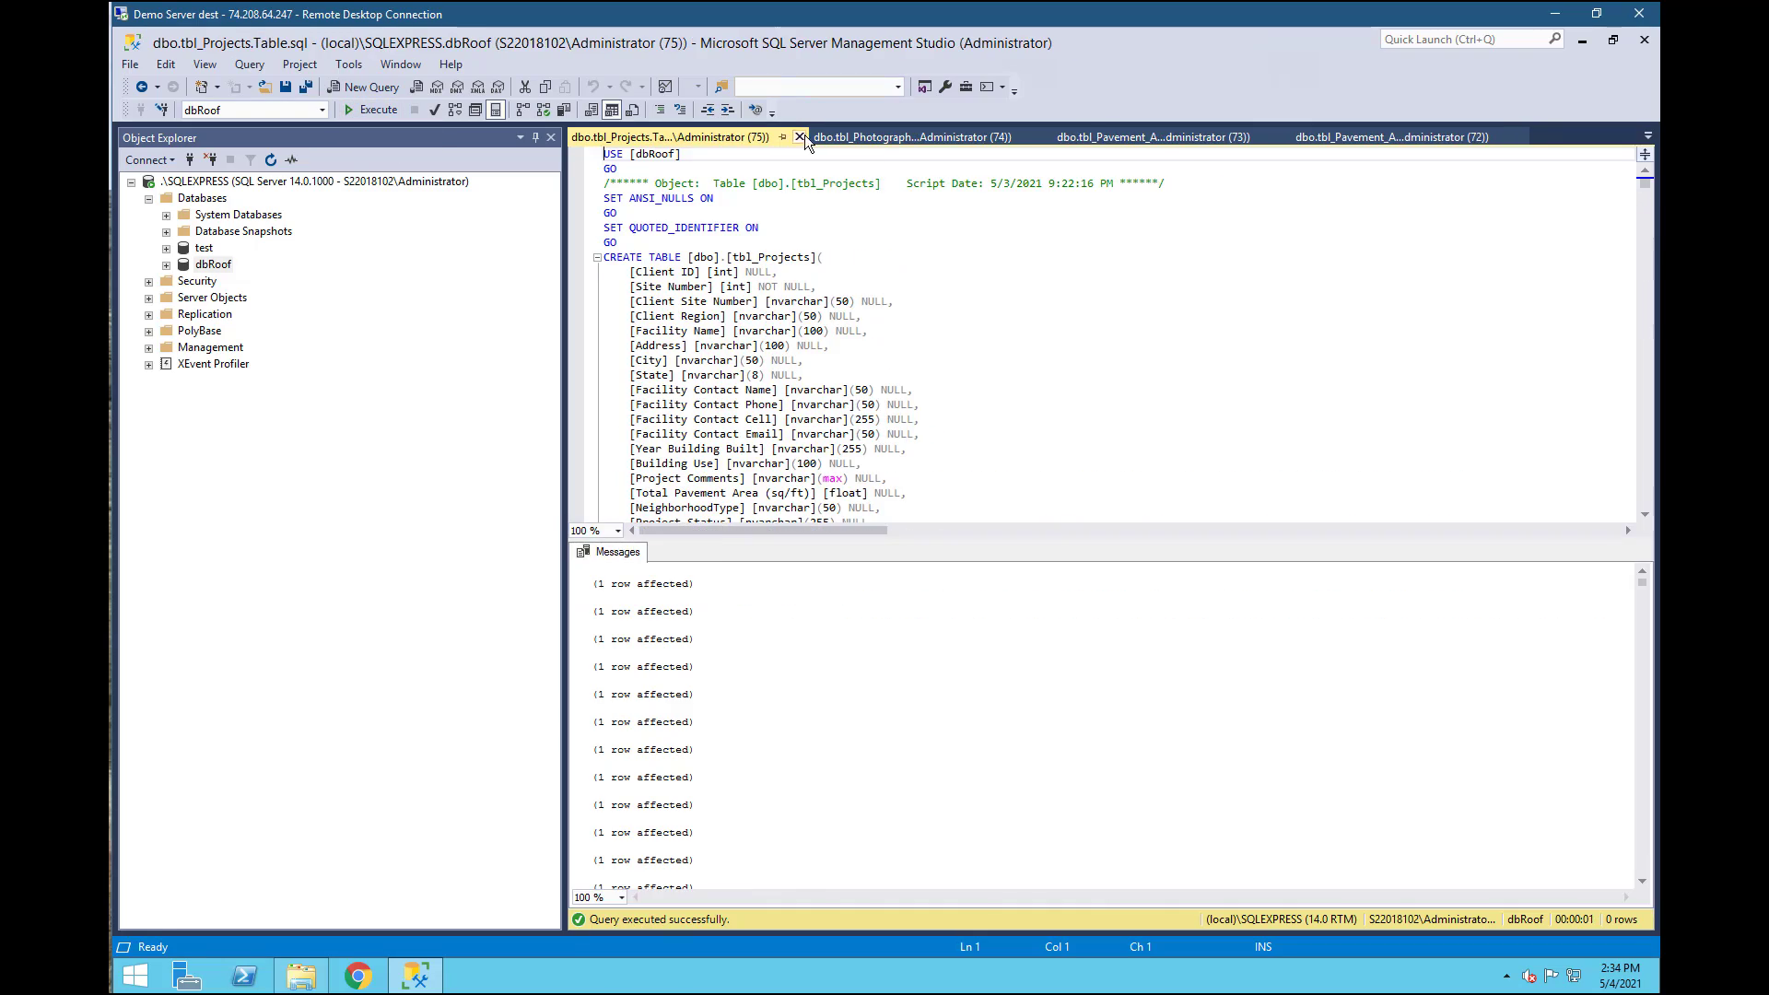
left_click(800, 138)
Execute and close the photograph, pavement area and inspection table scripts that precede tbl_Inspection_Comments
left_click(371, 109)
left_click(798, 138)
left_click(367, 110)
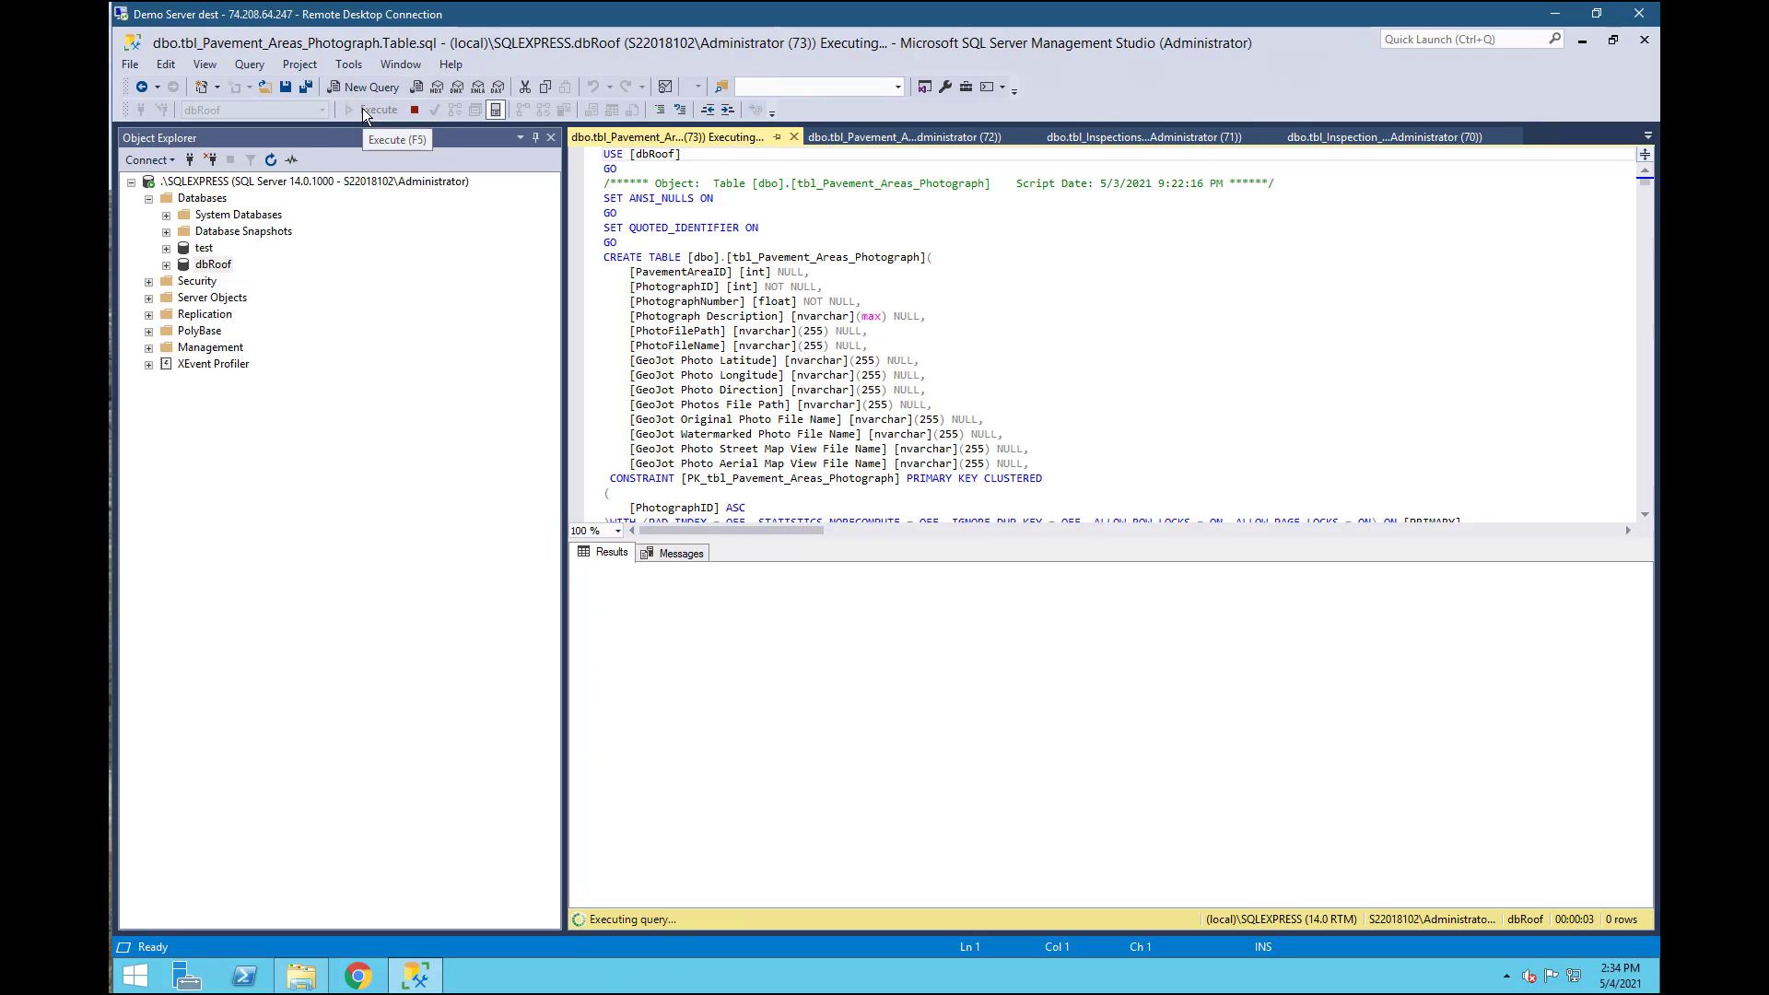
left_click(794, 137)
left_click(370, 110)
left_click(798, 137)
left_click(371, 110)
left_click(798, 137)
left_click(370, 110)
left_click(799, 137)
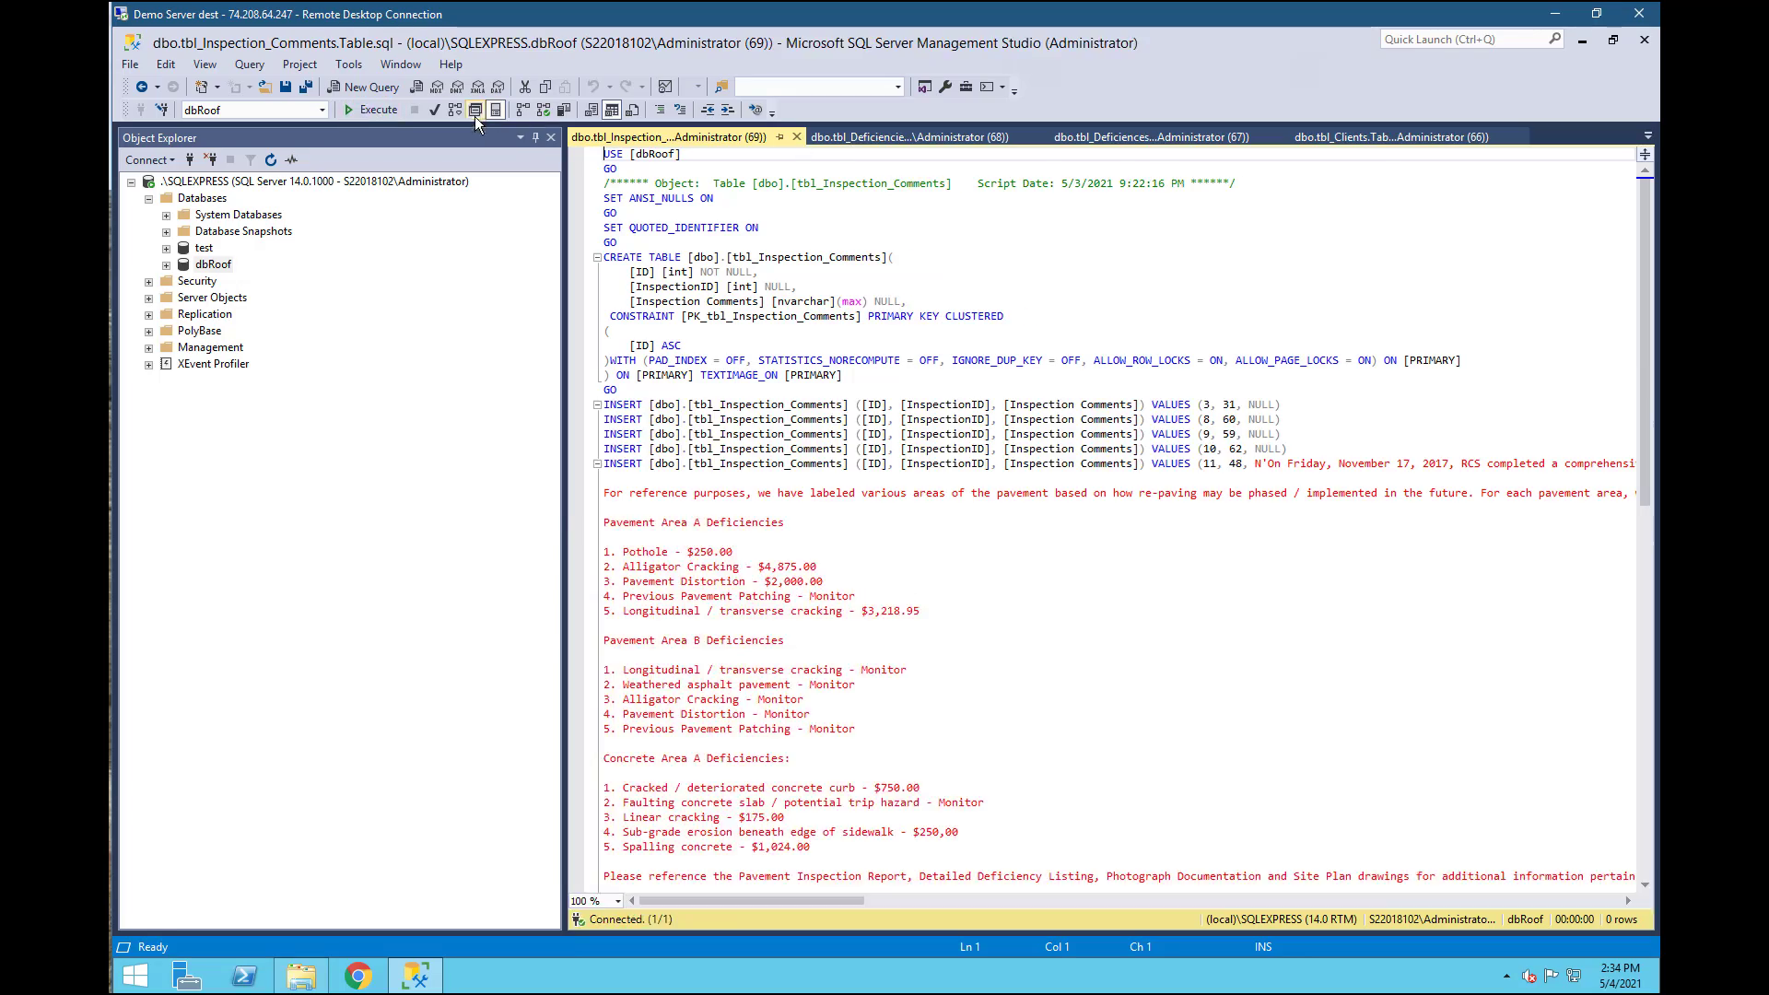
Execute and close the three table scripts from tbl_Inspection_Comments through tbl_Deficiences
left_click(371, 110)
left_click(799, 137)
left_click(371, 110)
left_click(799, 137)
left_click(370, 109)
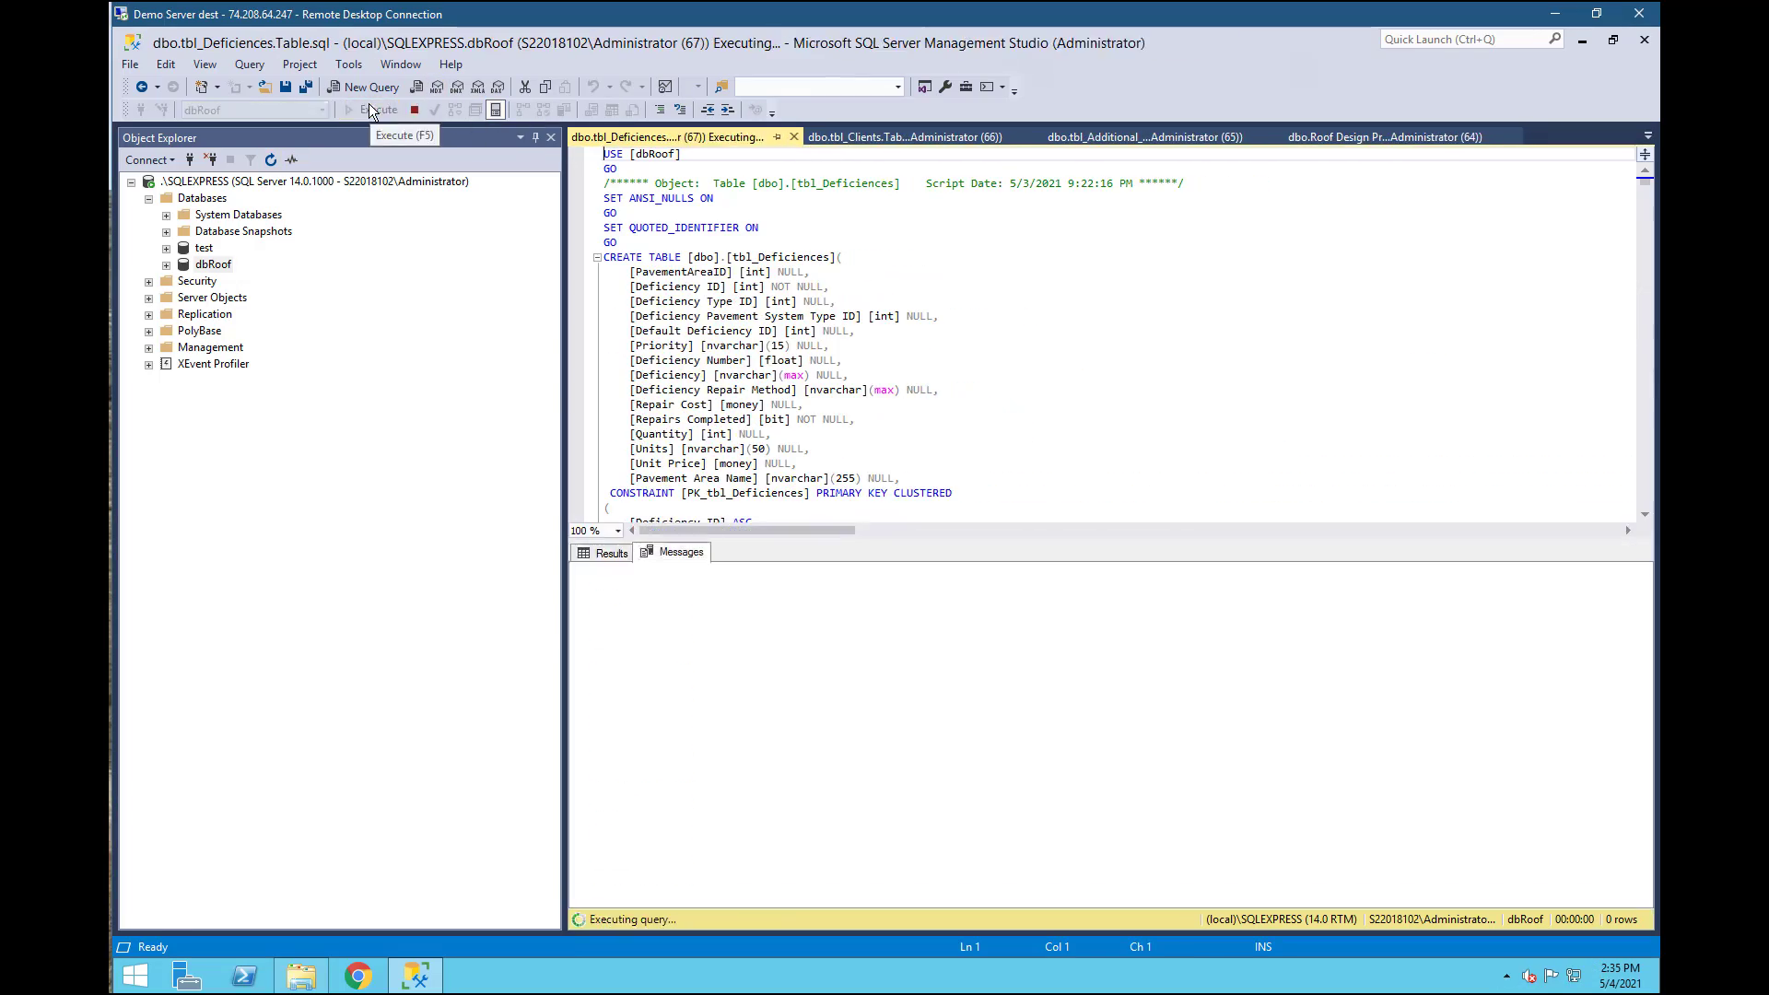
left_click(798, 137)
Execute and close each script from tbl_Clients onward until the Paste Errors table script is reached
left_click(370, 110)
left_click(798, 138)
left_click(370, 109)
left_click(798, 137)
left_click(798, 138)
left_click(371, 109)
left_click(798, 137)
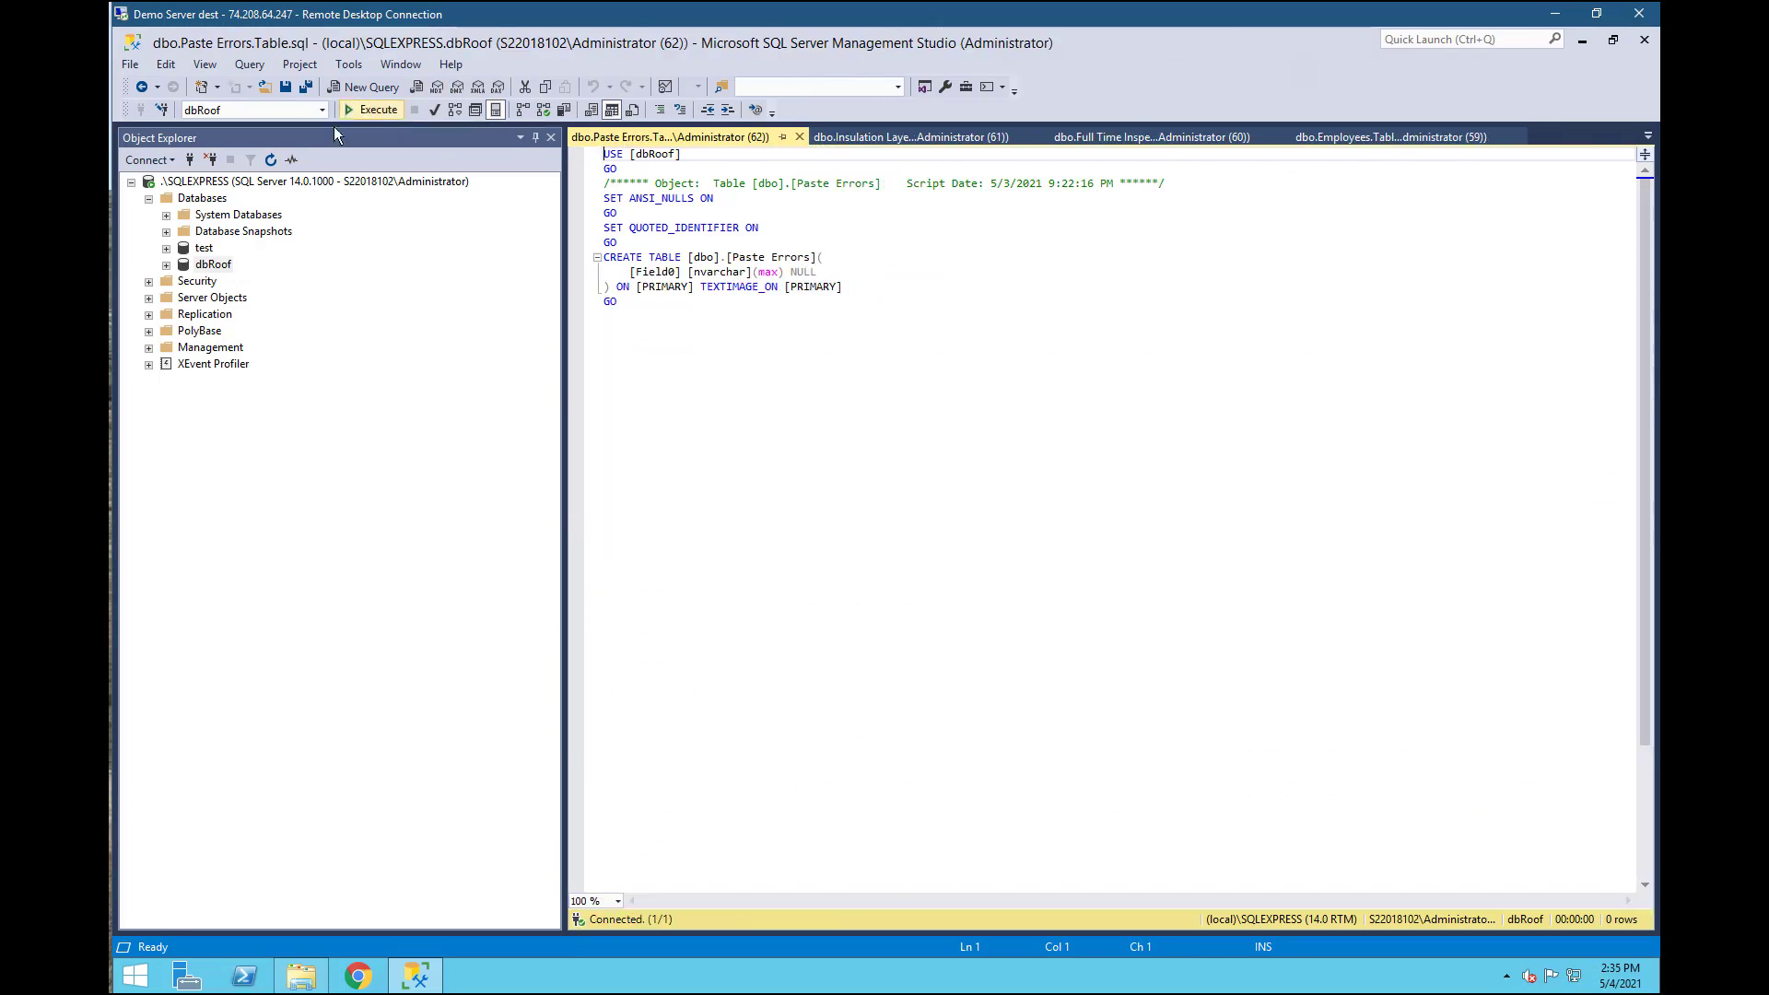
Execute and close the Paste Errors, Insulation Layers, Full Time Inspections and Employees table scripts
left_click(370, 110)
left_click(798, 137)
left_click(371, 109)
left_click(798, 138)
left_click(371, 109)
left_click(798, 137)
left_click(371, 109)
left_click(798, 137)
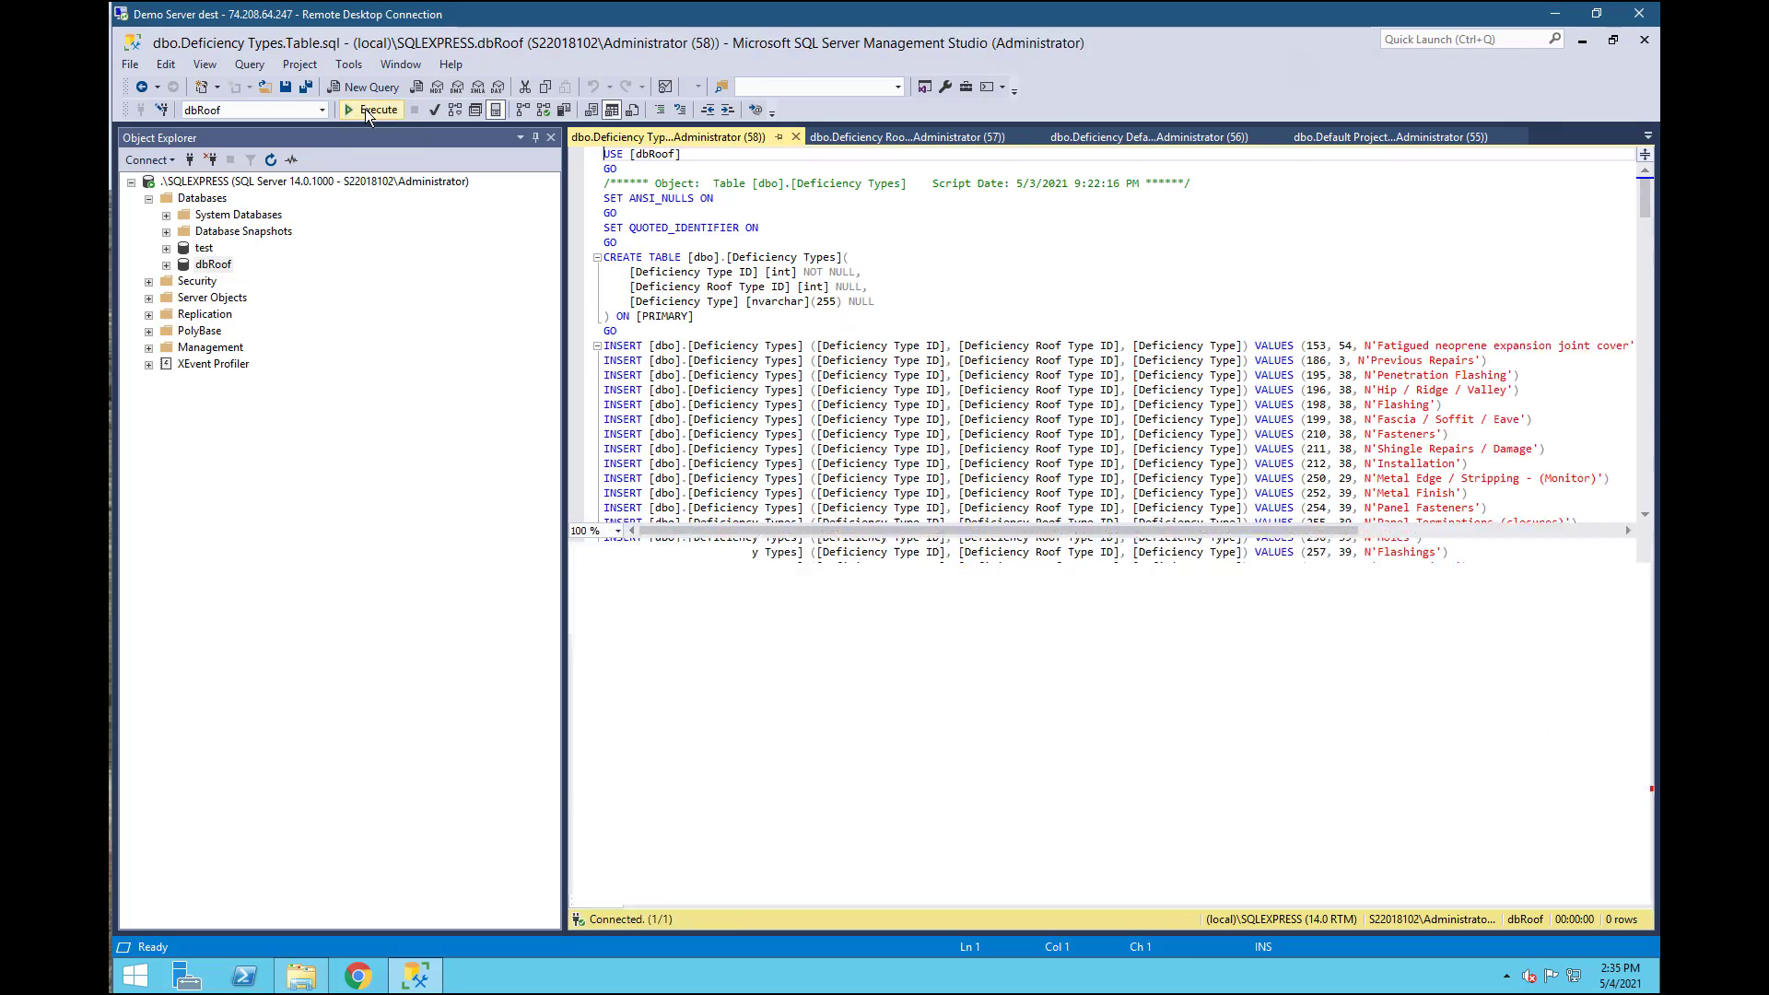
Execute and close the Deficiency Types, Deficiency Roof System Types, Deficiency Defaults and Default Project Comments table scripts
left_click(370, 110)
left_click(798, 138)
left_click(370, 109)
left_click(798, 137)
left_click(370, 110)
left_click(799, 137)
left_click(371, 110)
left_click(798, 137)
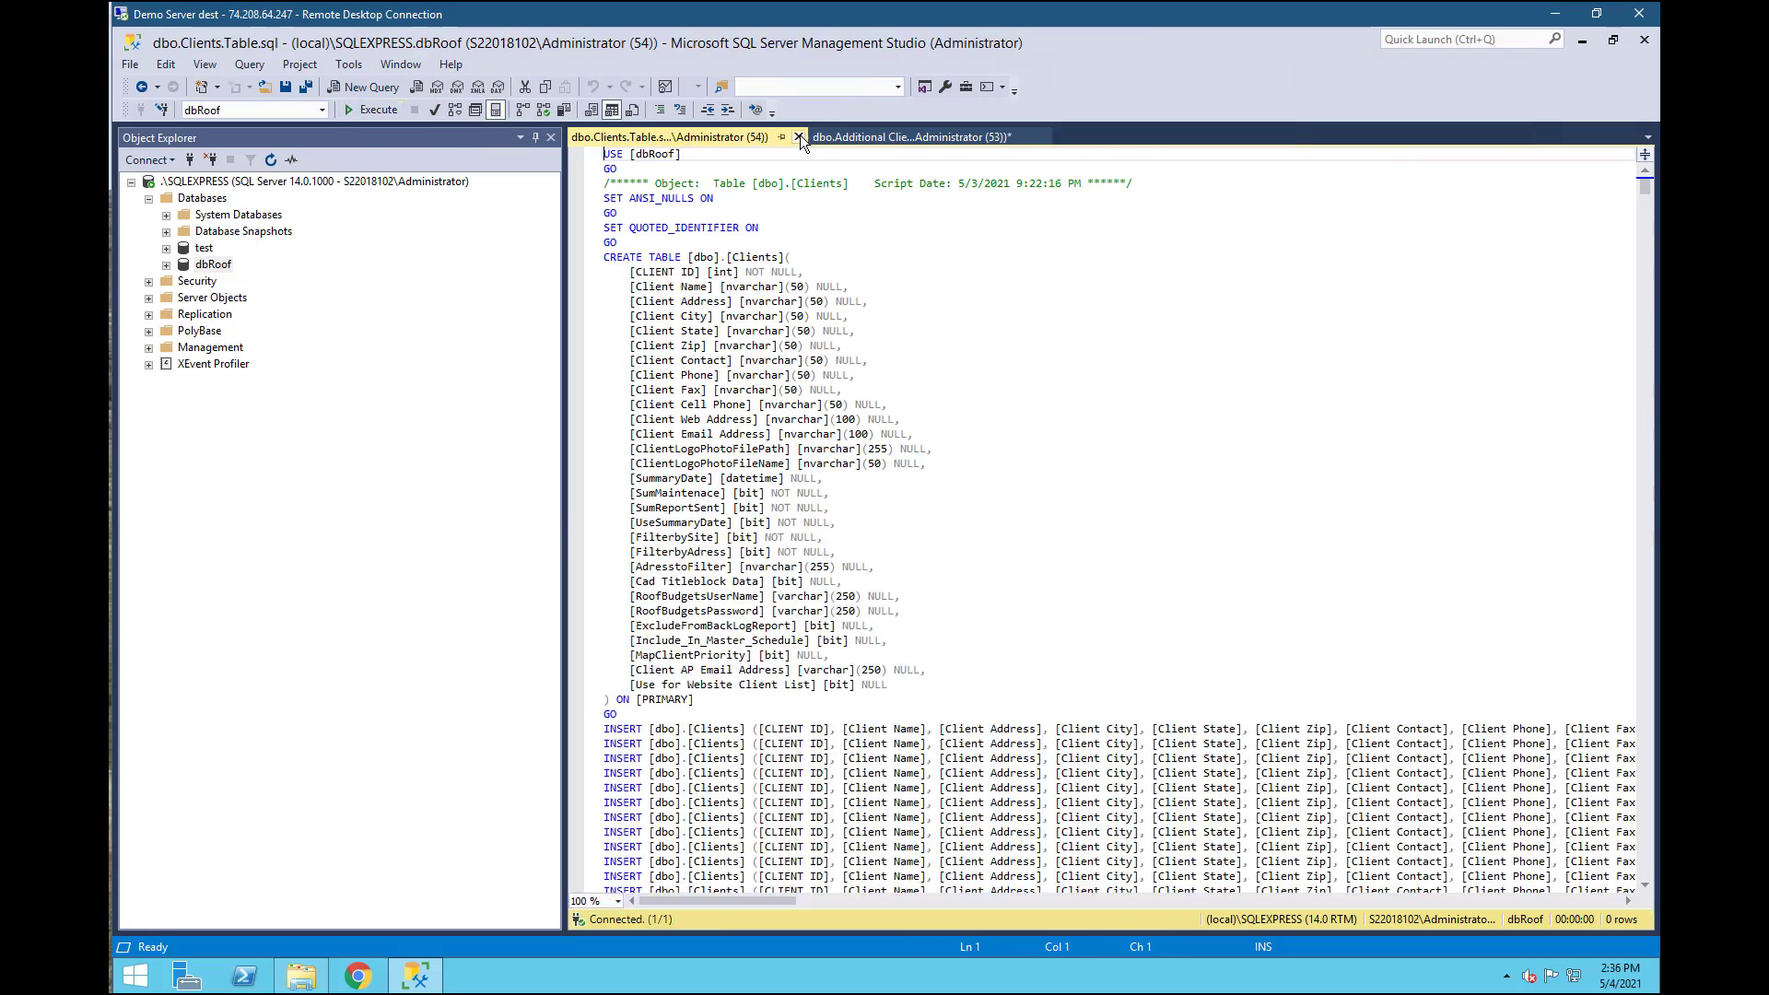
Execute and close the Clients and Additional Client Contacts table scripts
left_click(370, 109)
left_click(798, 137)
left_click(371, 110)
left_click(800, 136)
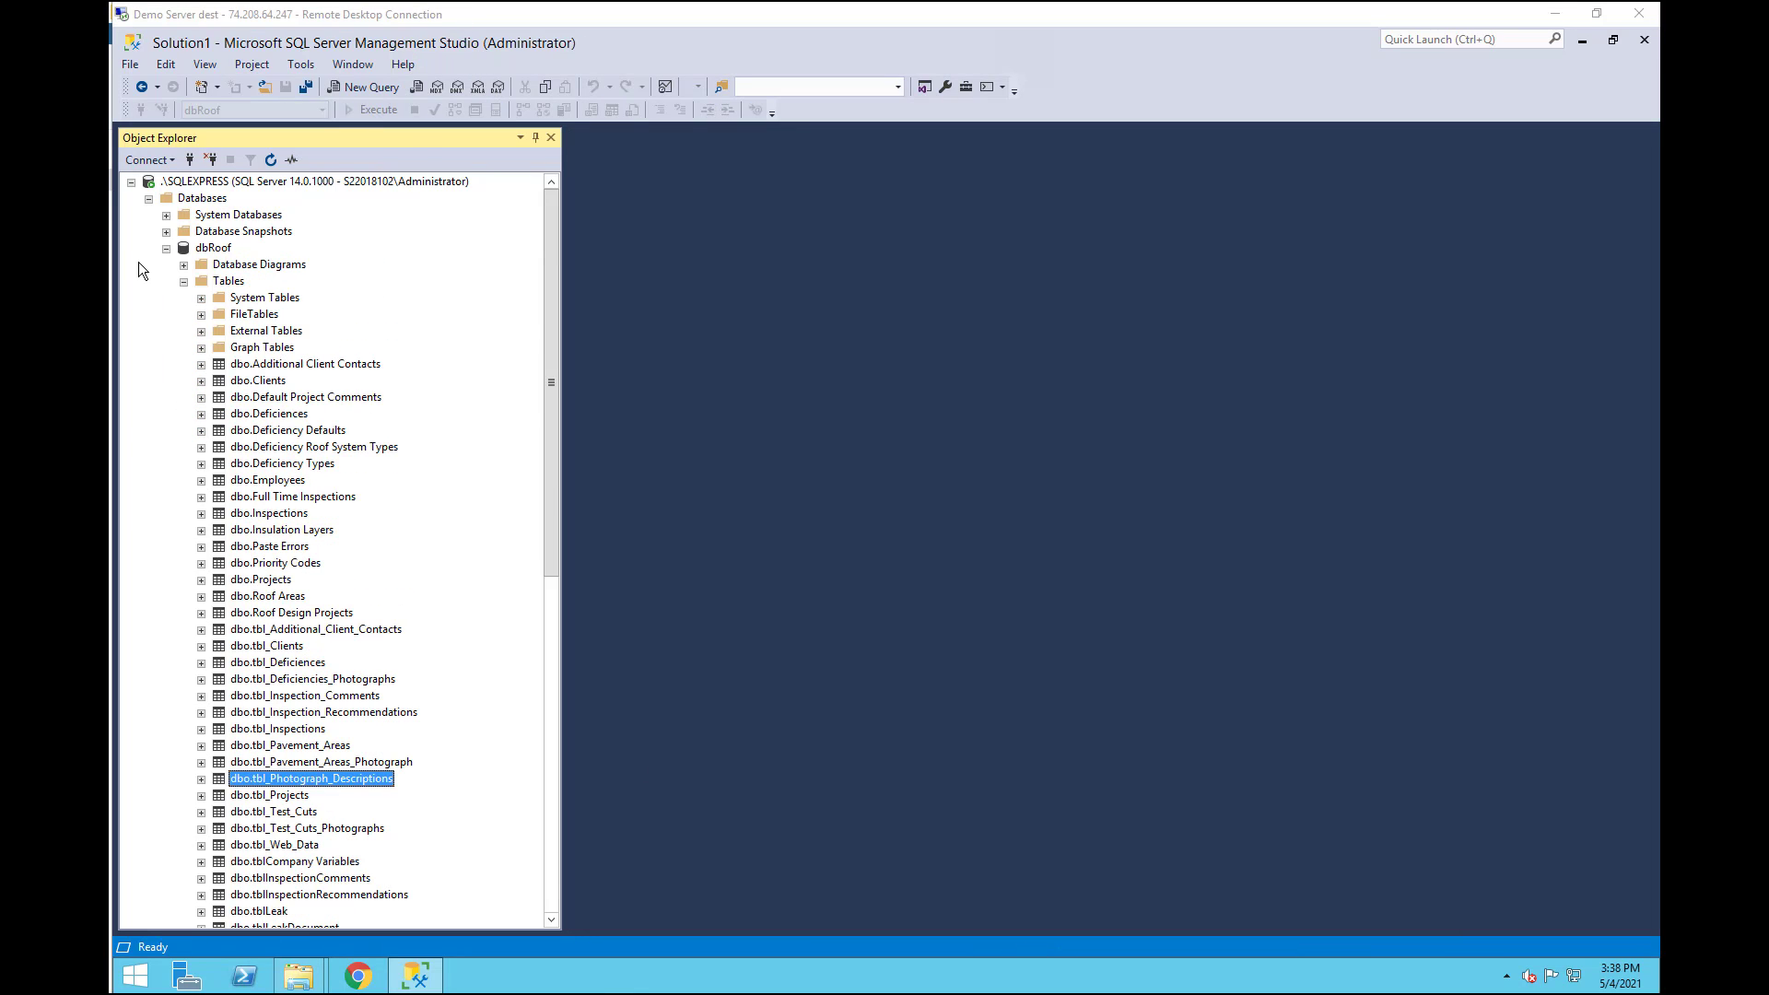
Collapse the dbRoof database tree, then open the Other Objects script from the Database Scripts folder and look through it
left_click(166, 249)
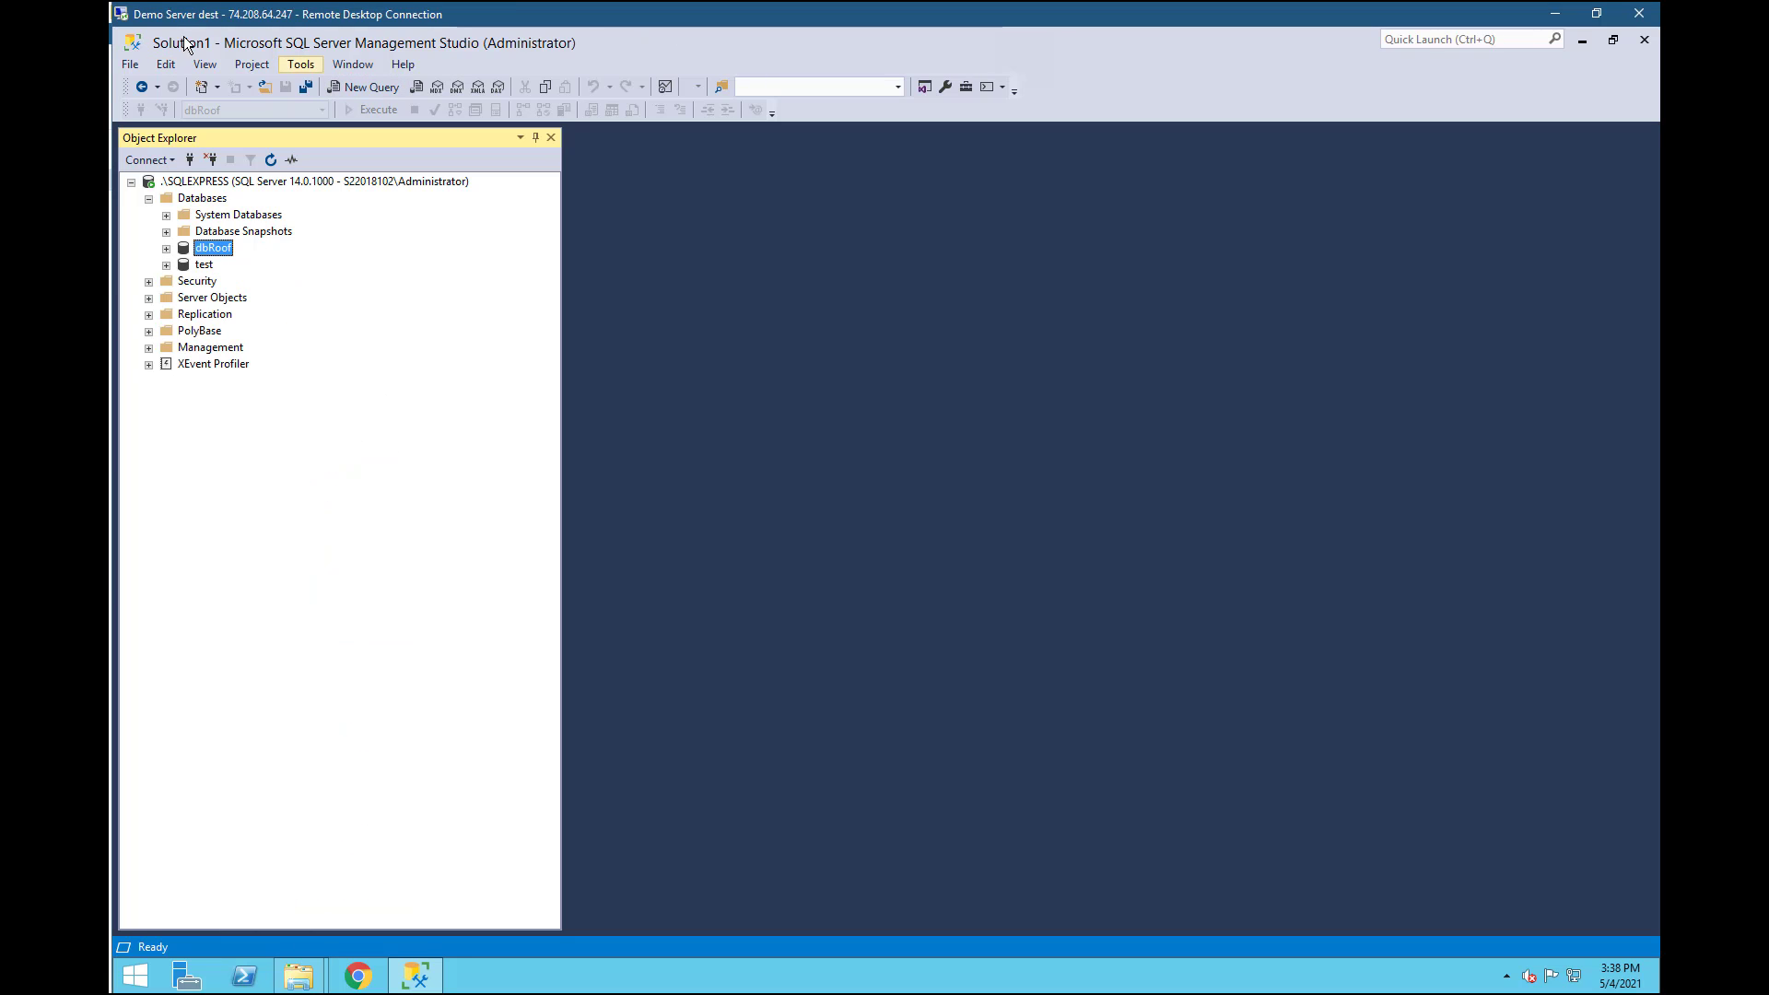
left_click(130, 66)
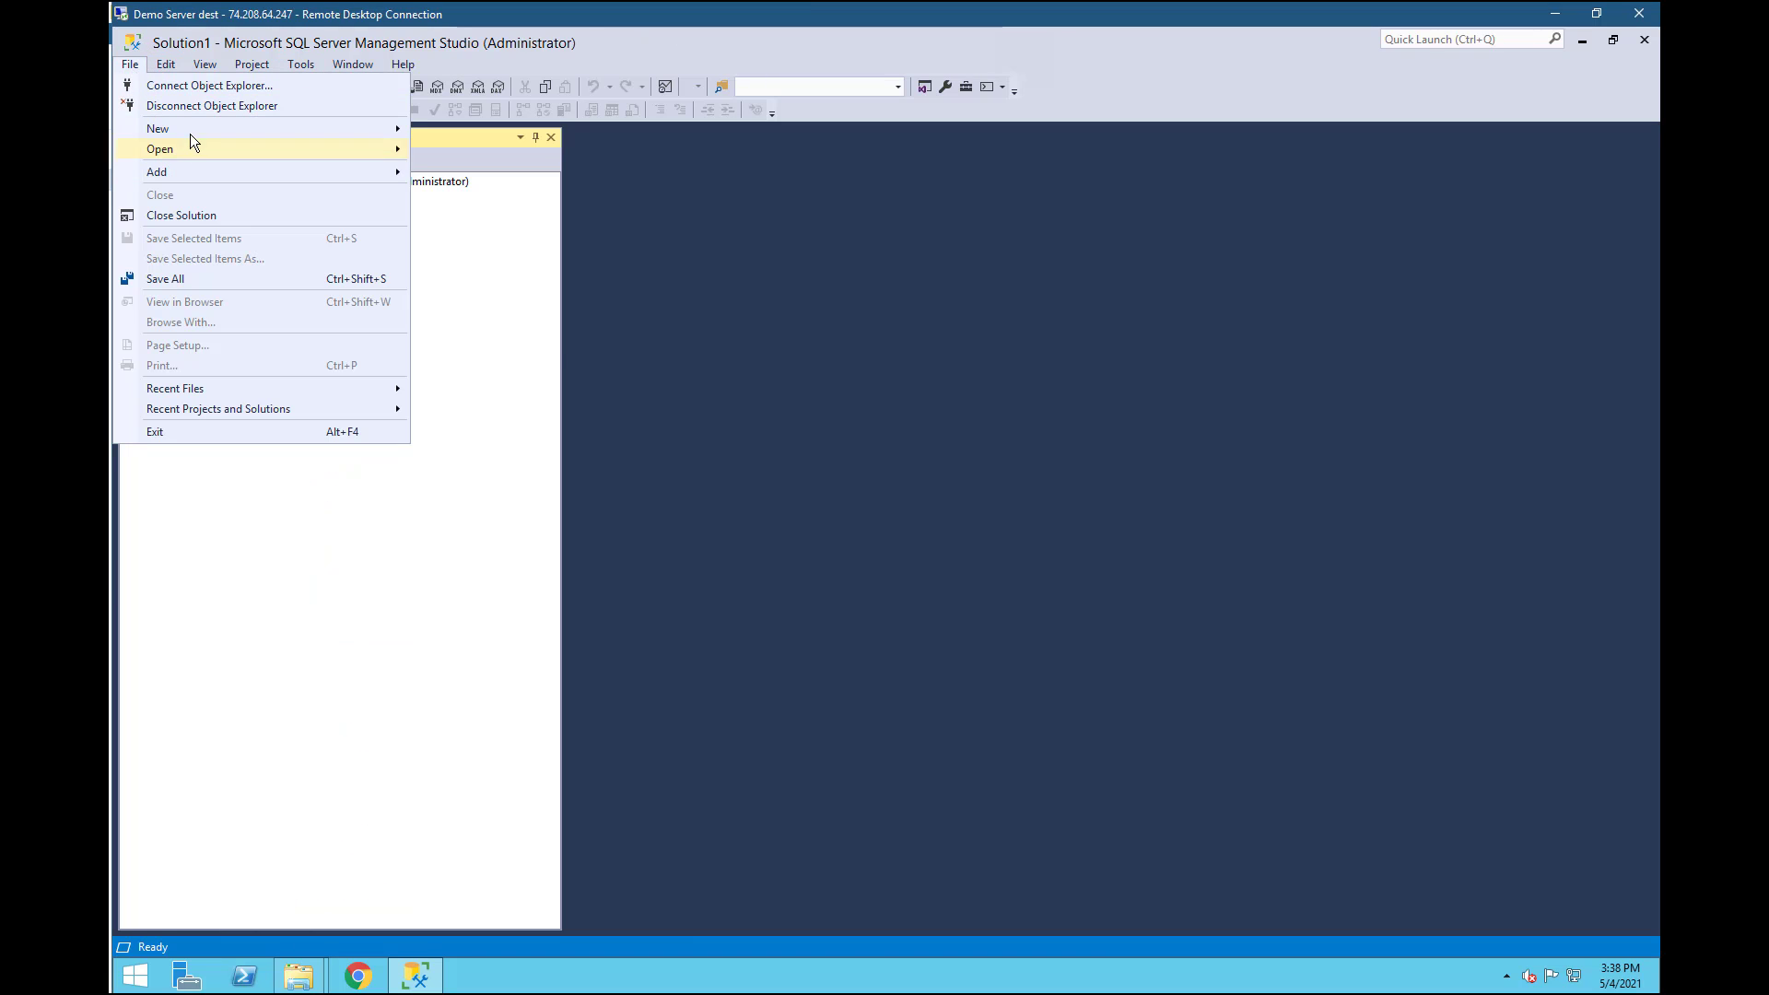
mouse_move(185, 150)
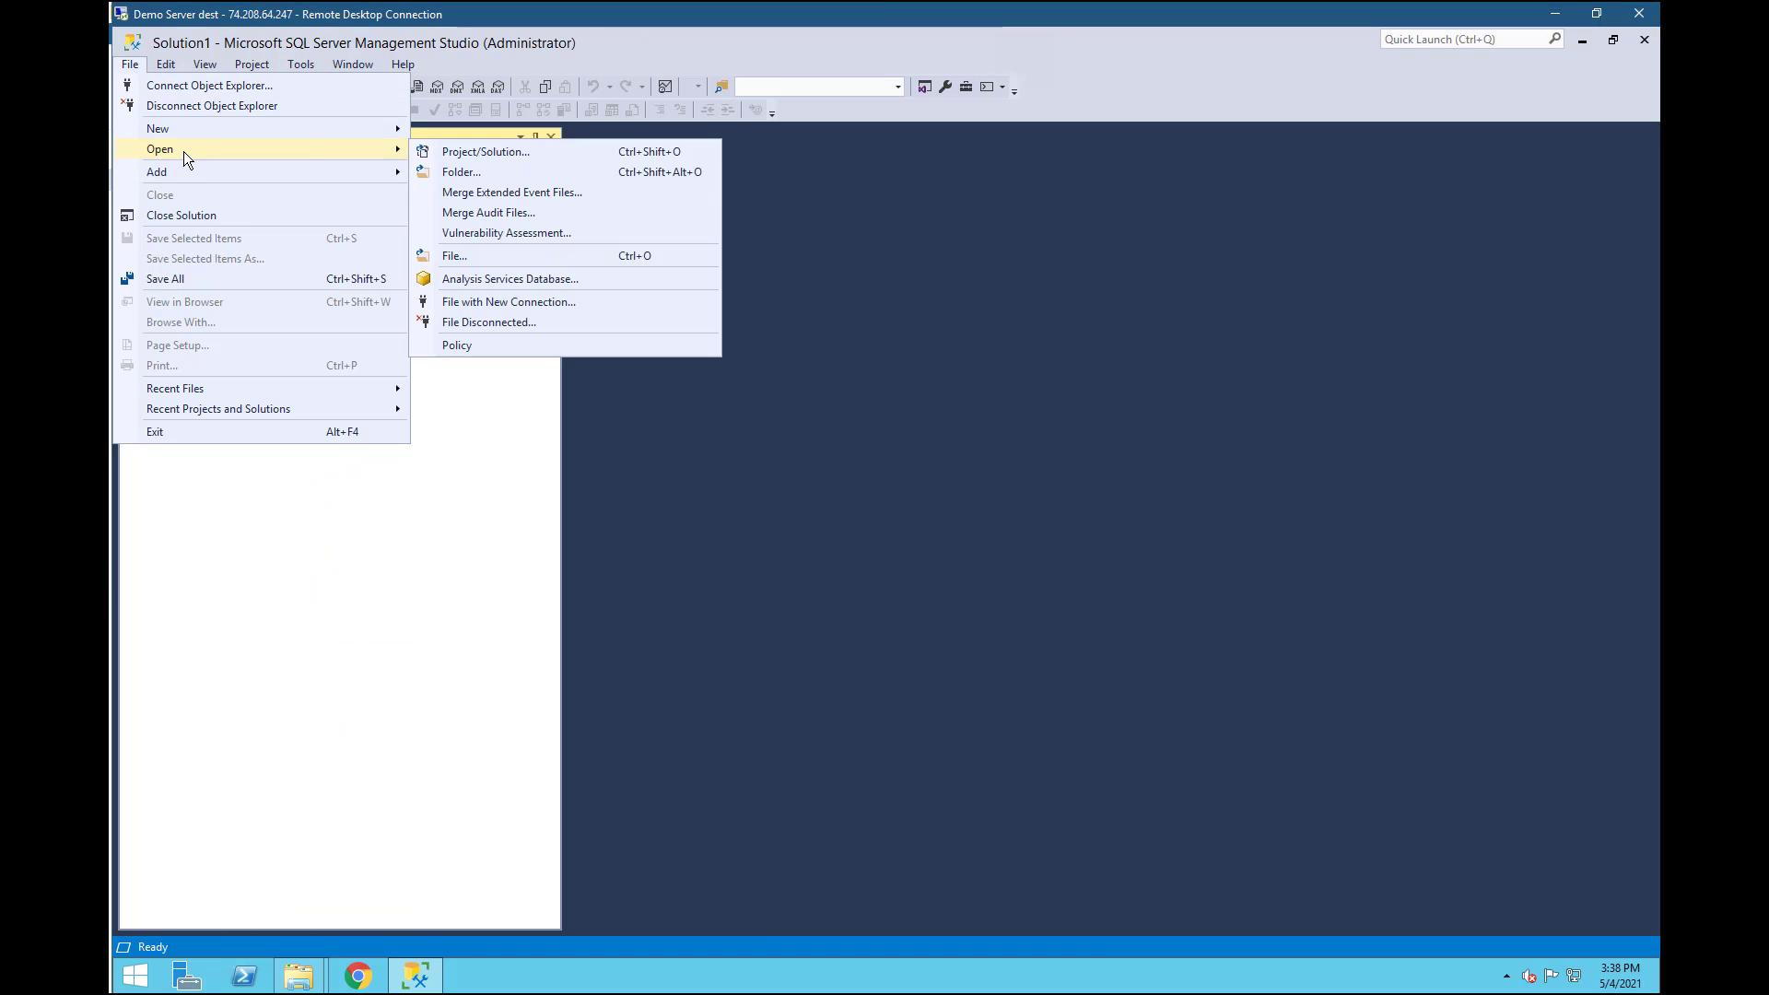
left_click(493, 261)
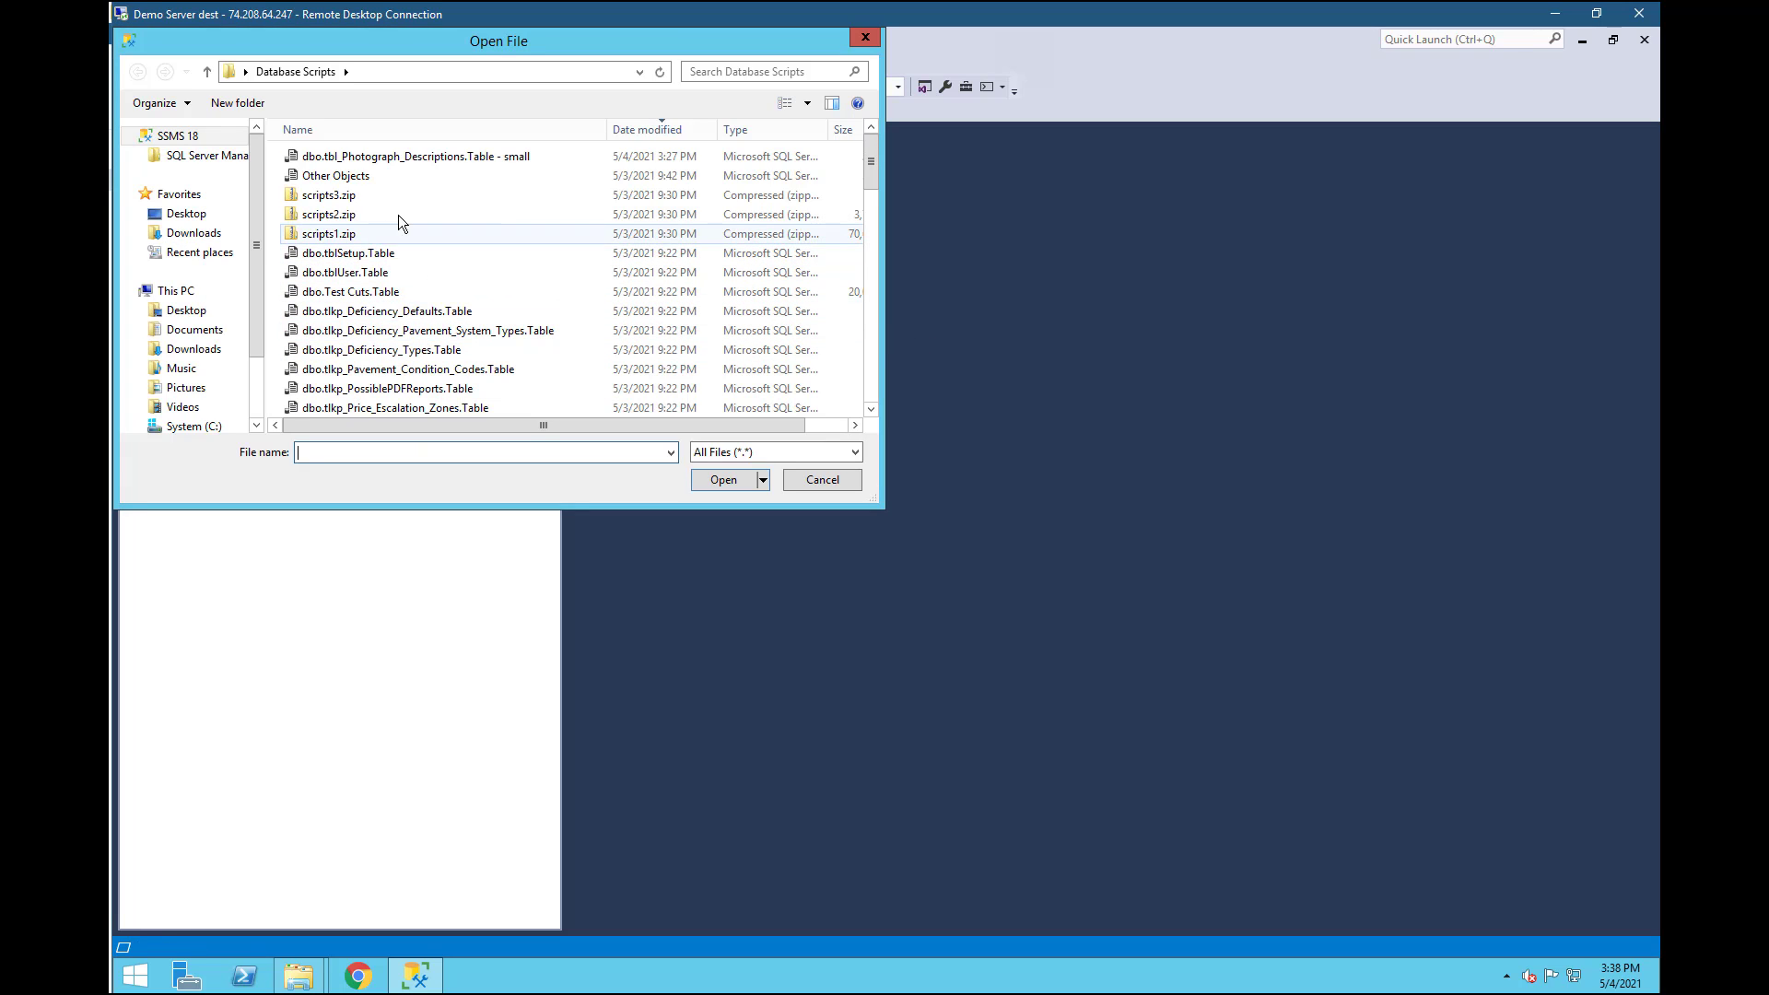
double_click(338, 176)
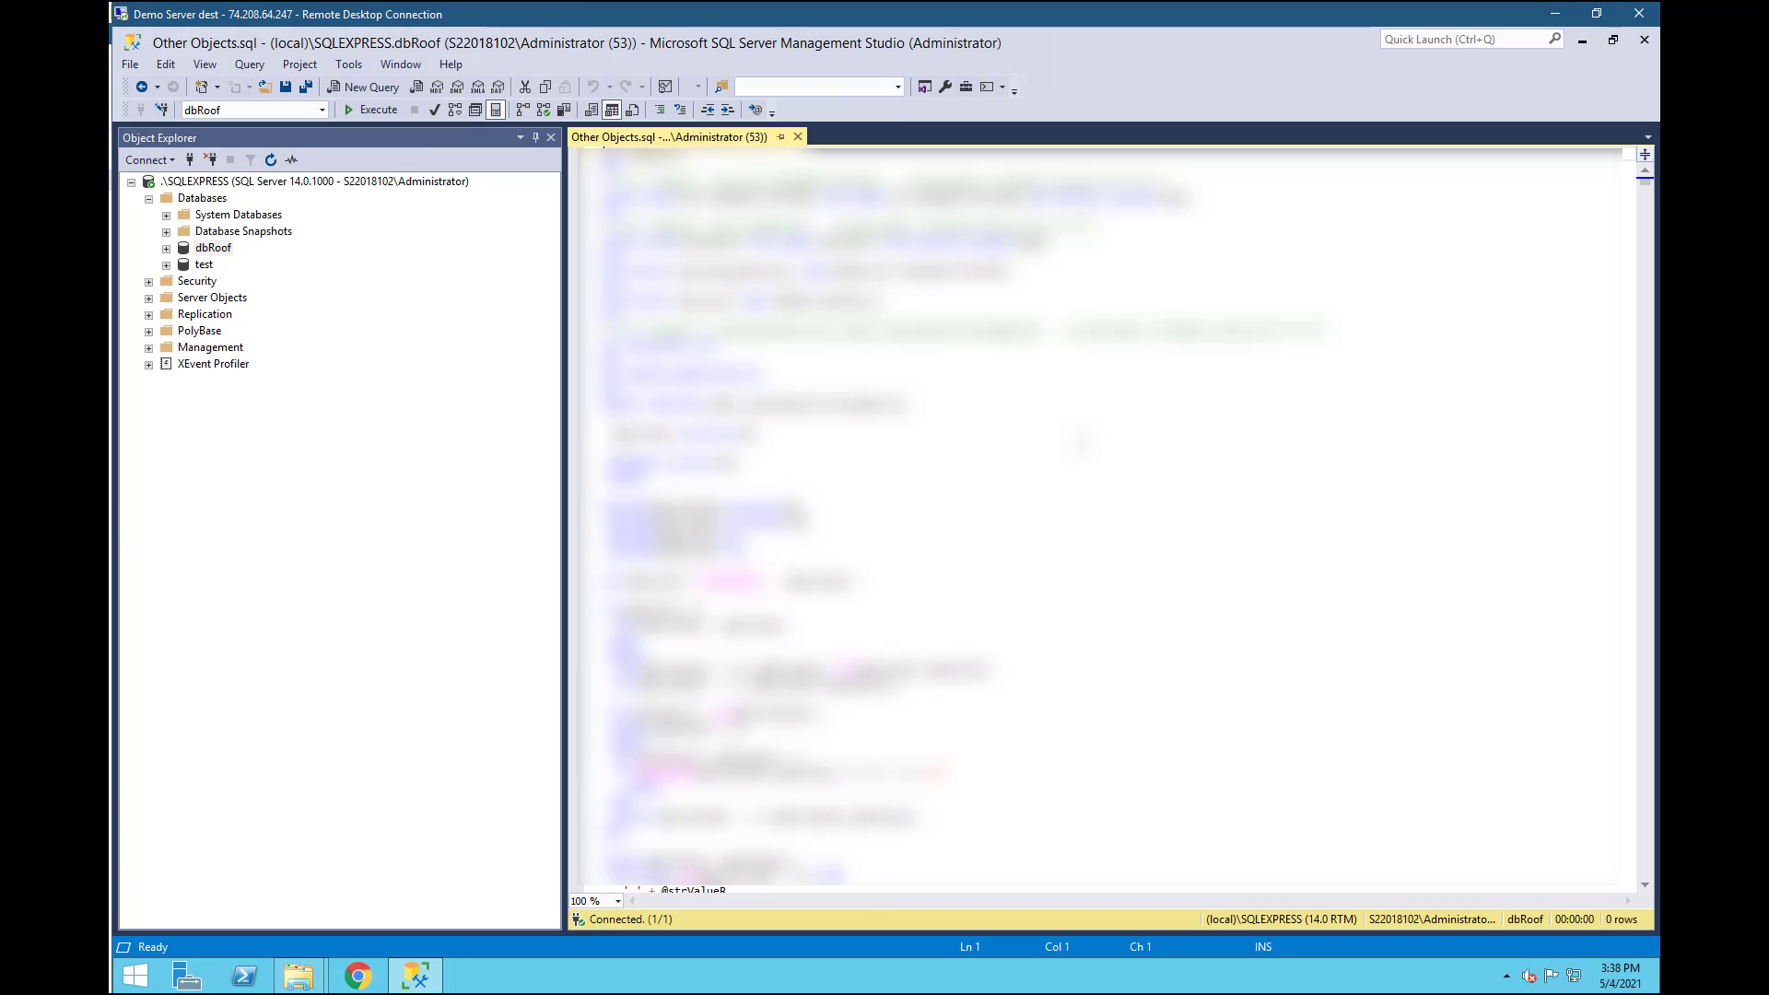
scroll(935, 601, "down", 20)
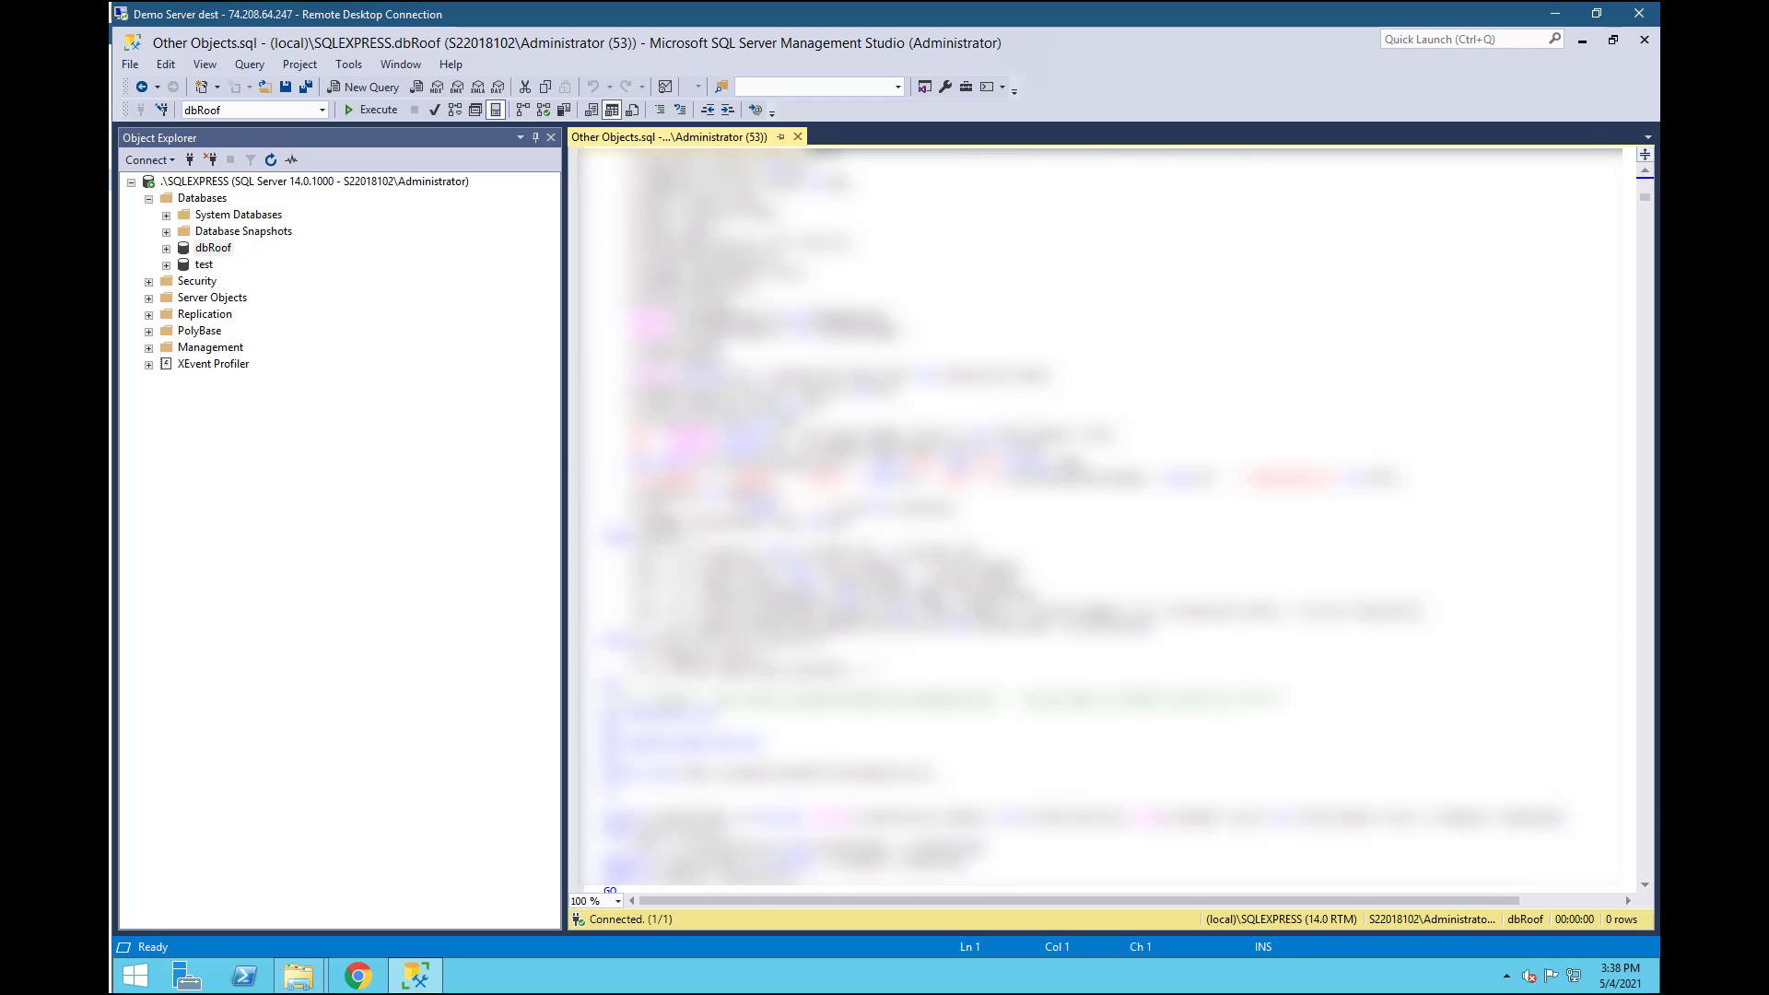
scroll(935, 600, "down", 10)
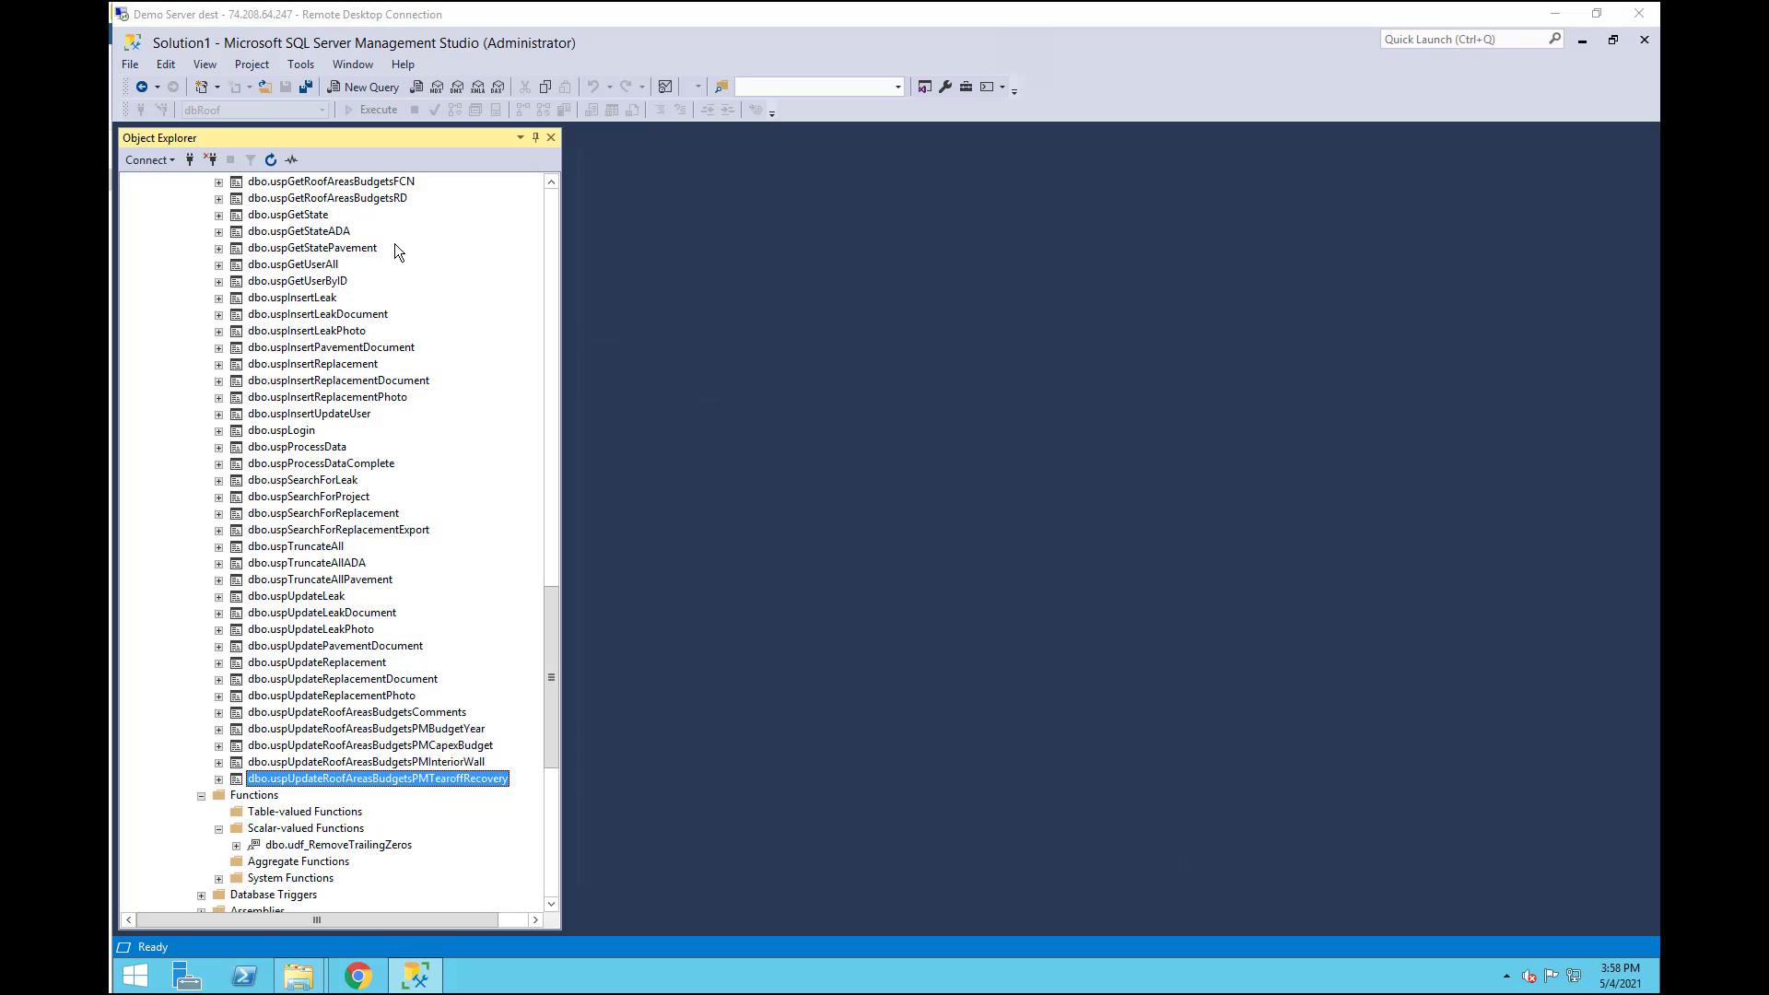
Close SQL Server Management Studio and both open Database Scripts folder windows
left_click(552, 138)
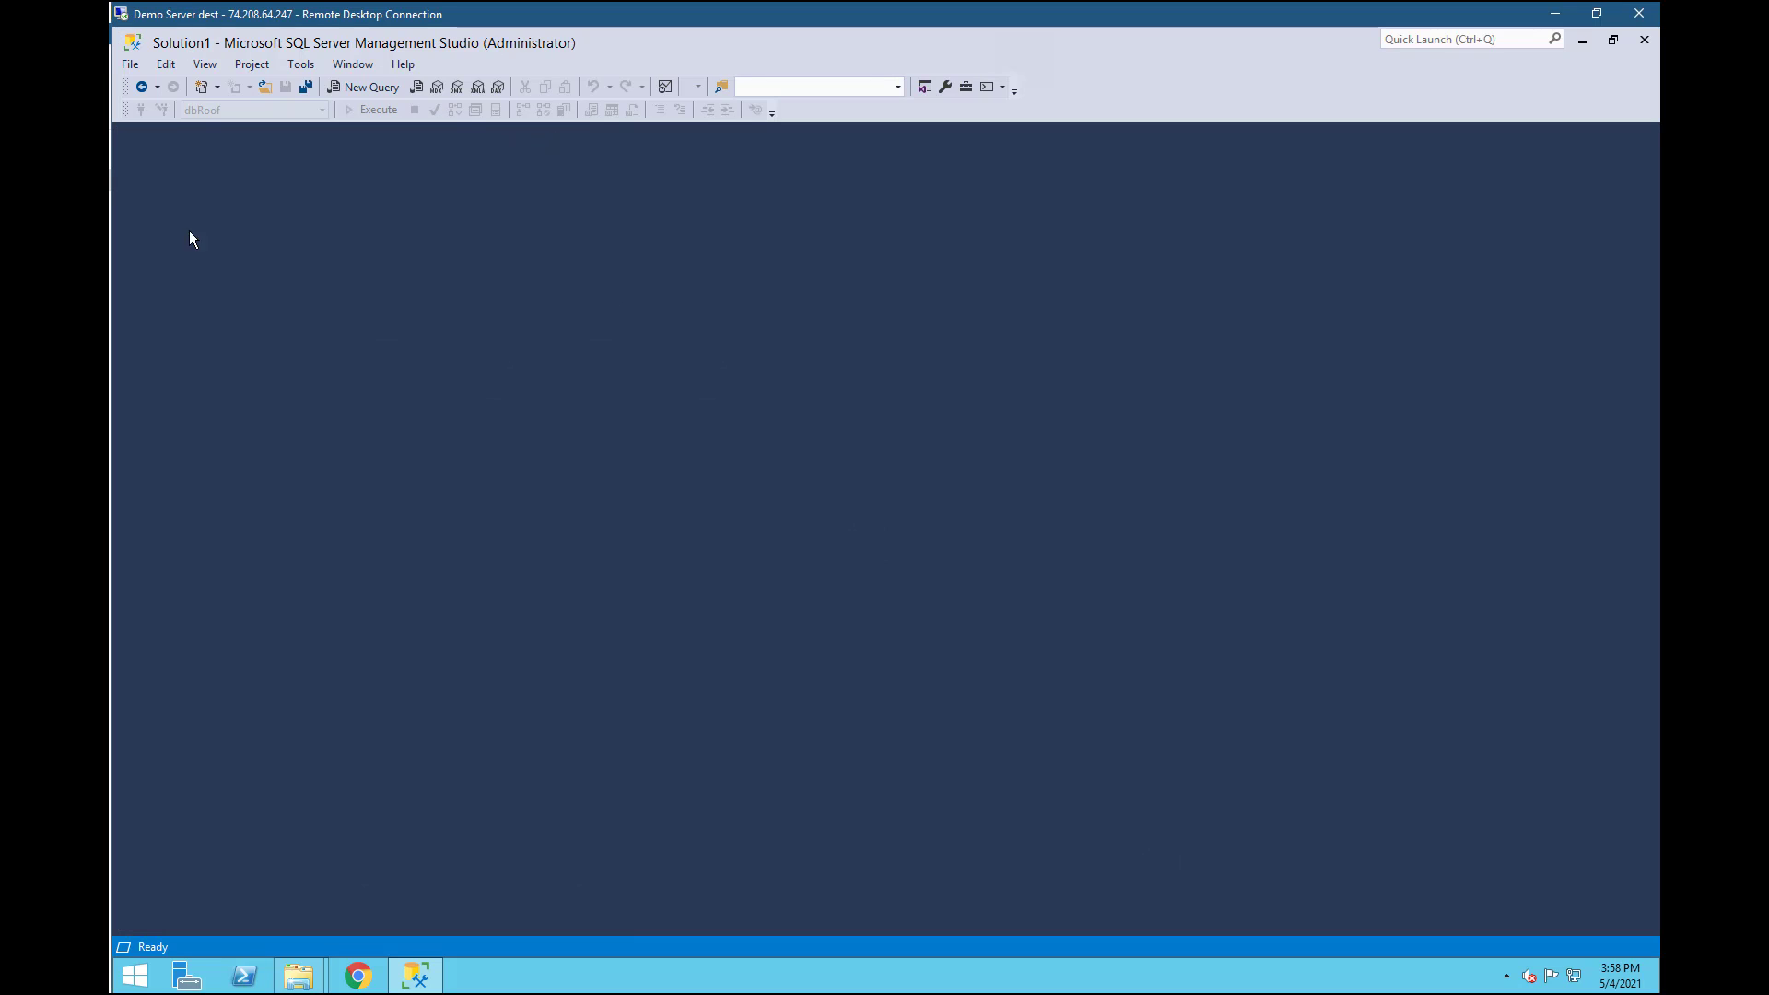
left_click(1642, 41)
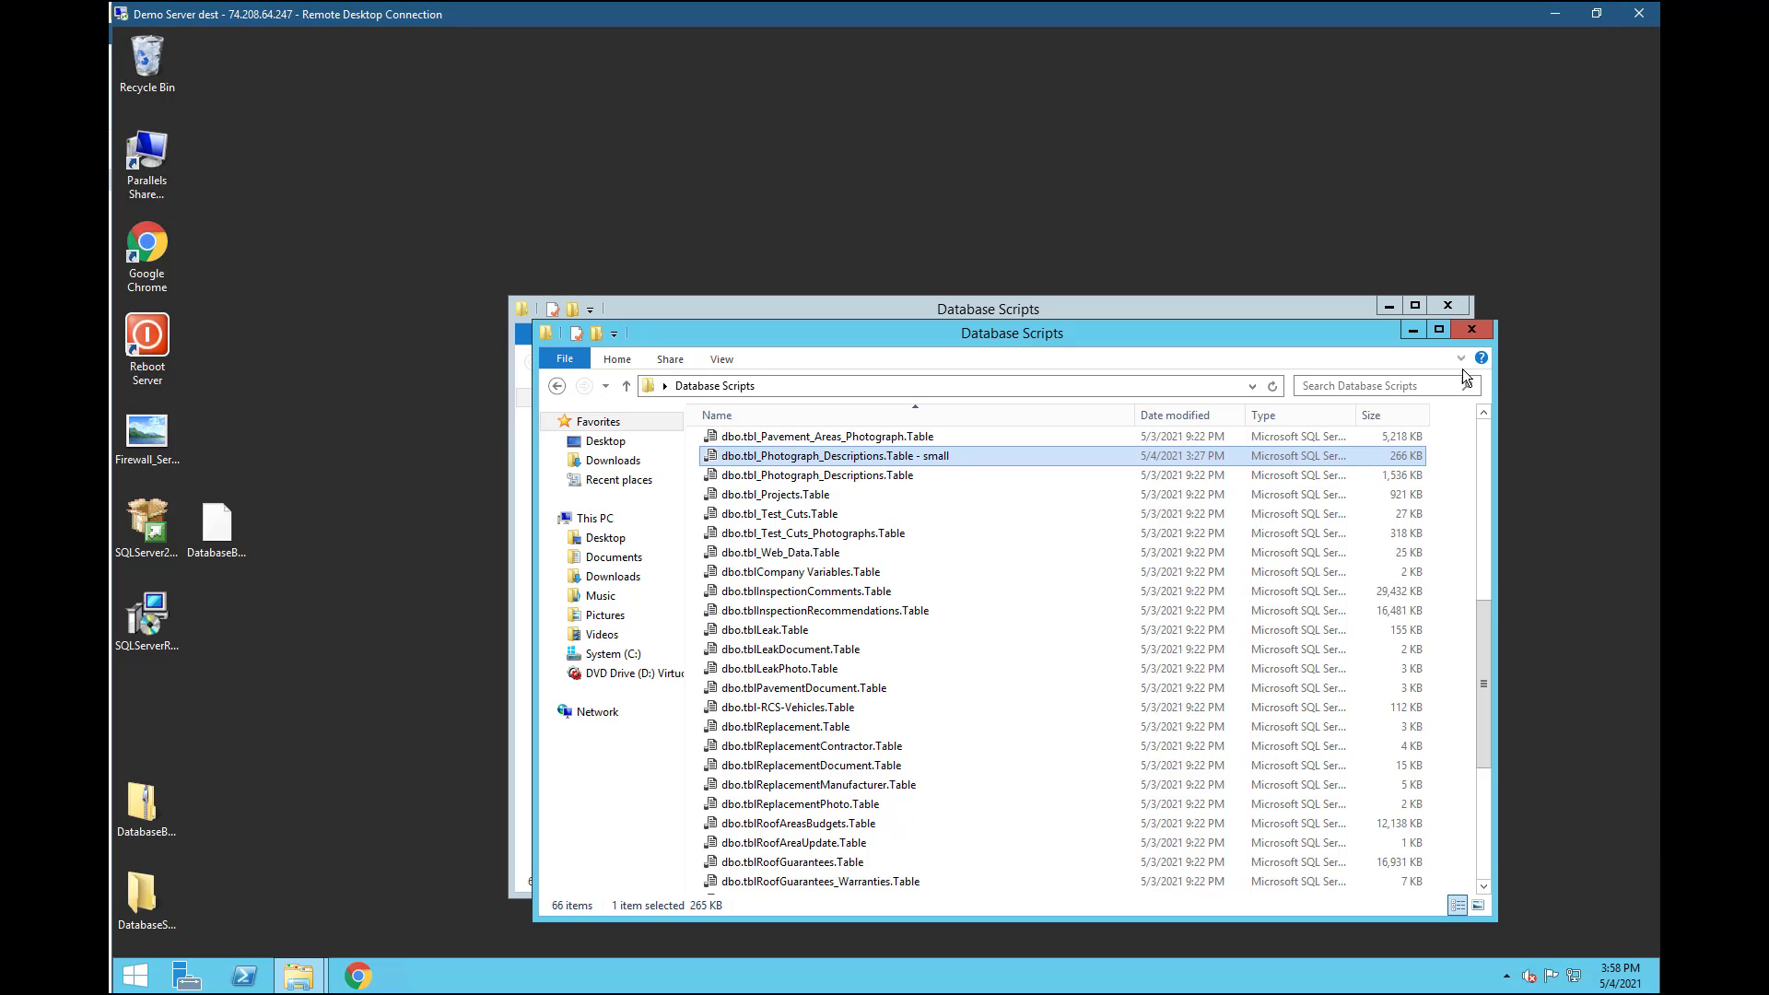
left_click(1479, 329)
left_click(1456, 304)
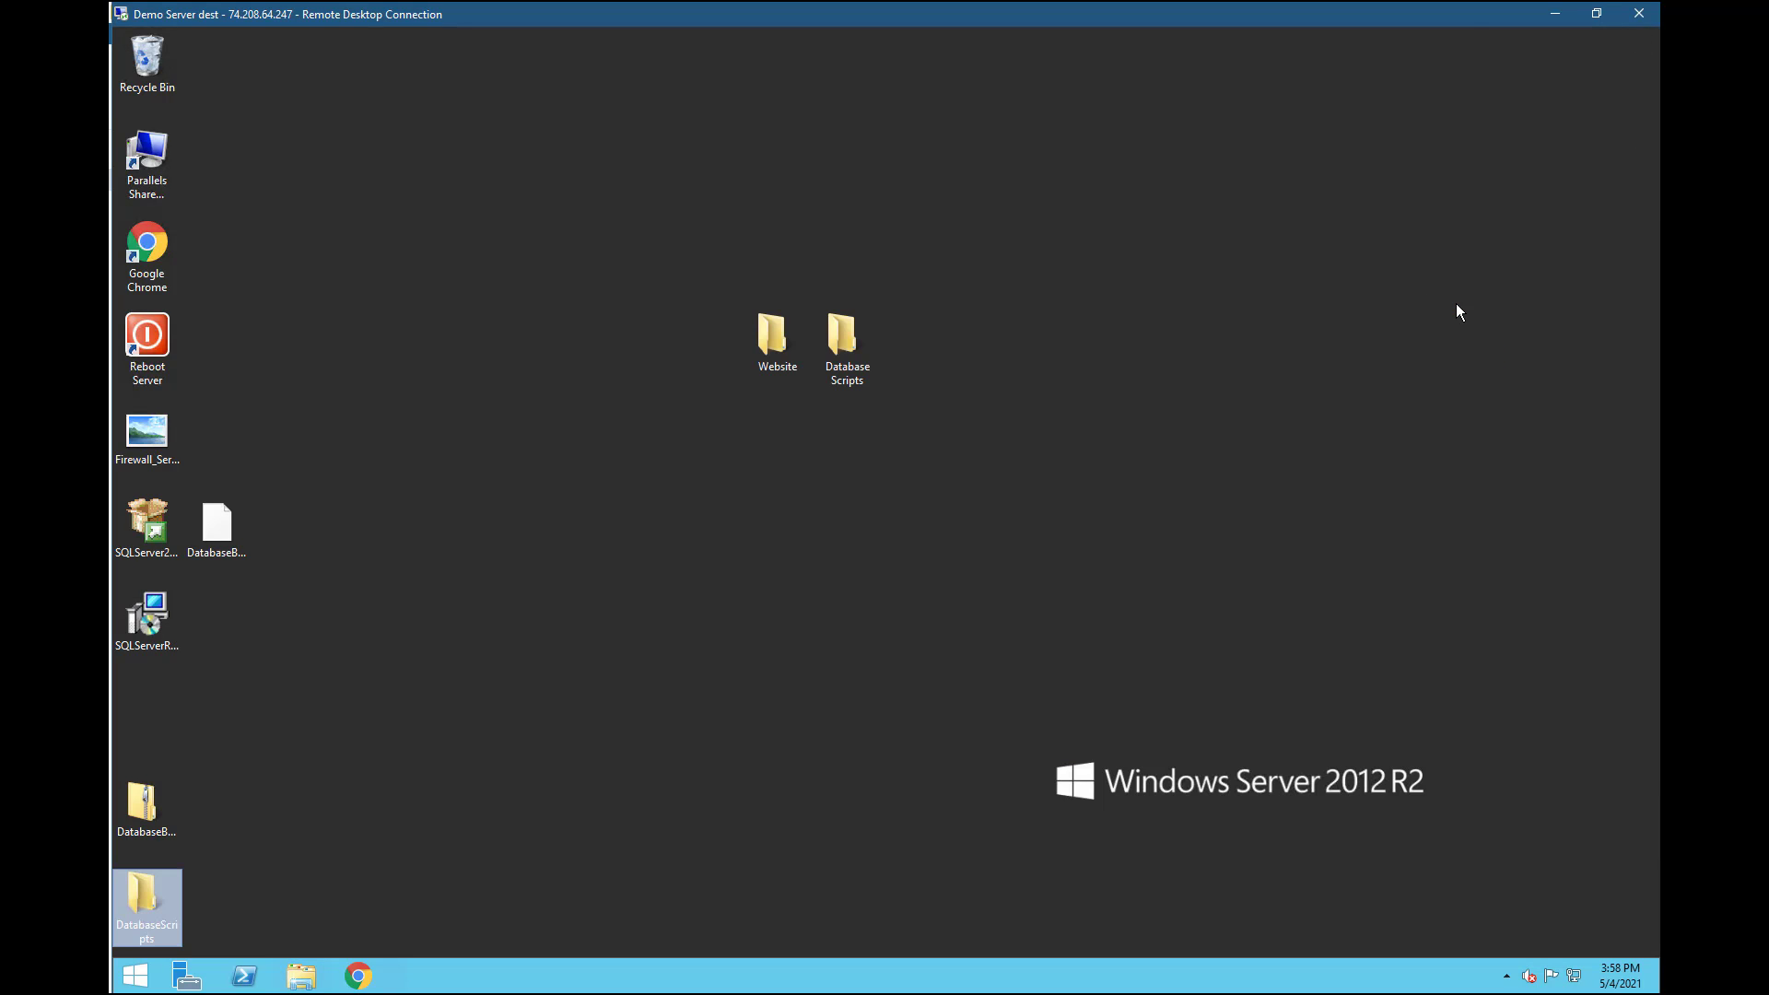
Check the Website folder's contents in File Explorer, then copy the whole folder from the desktop
left_click(788, 340)
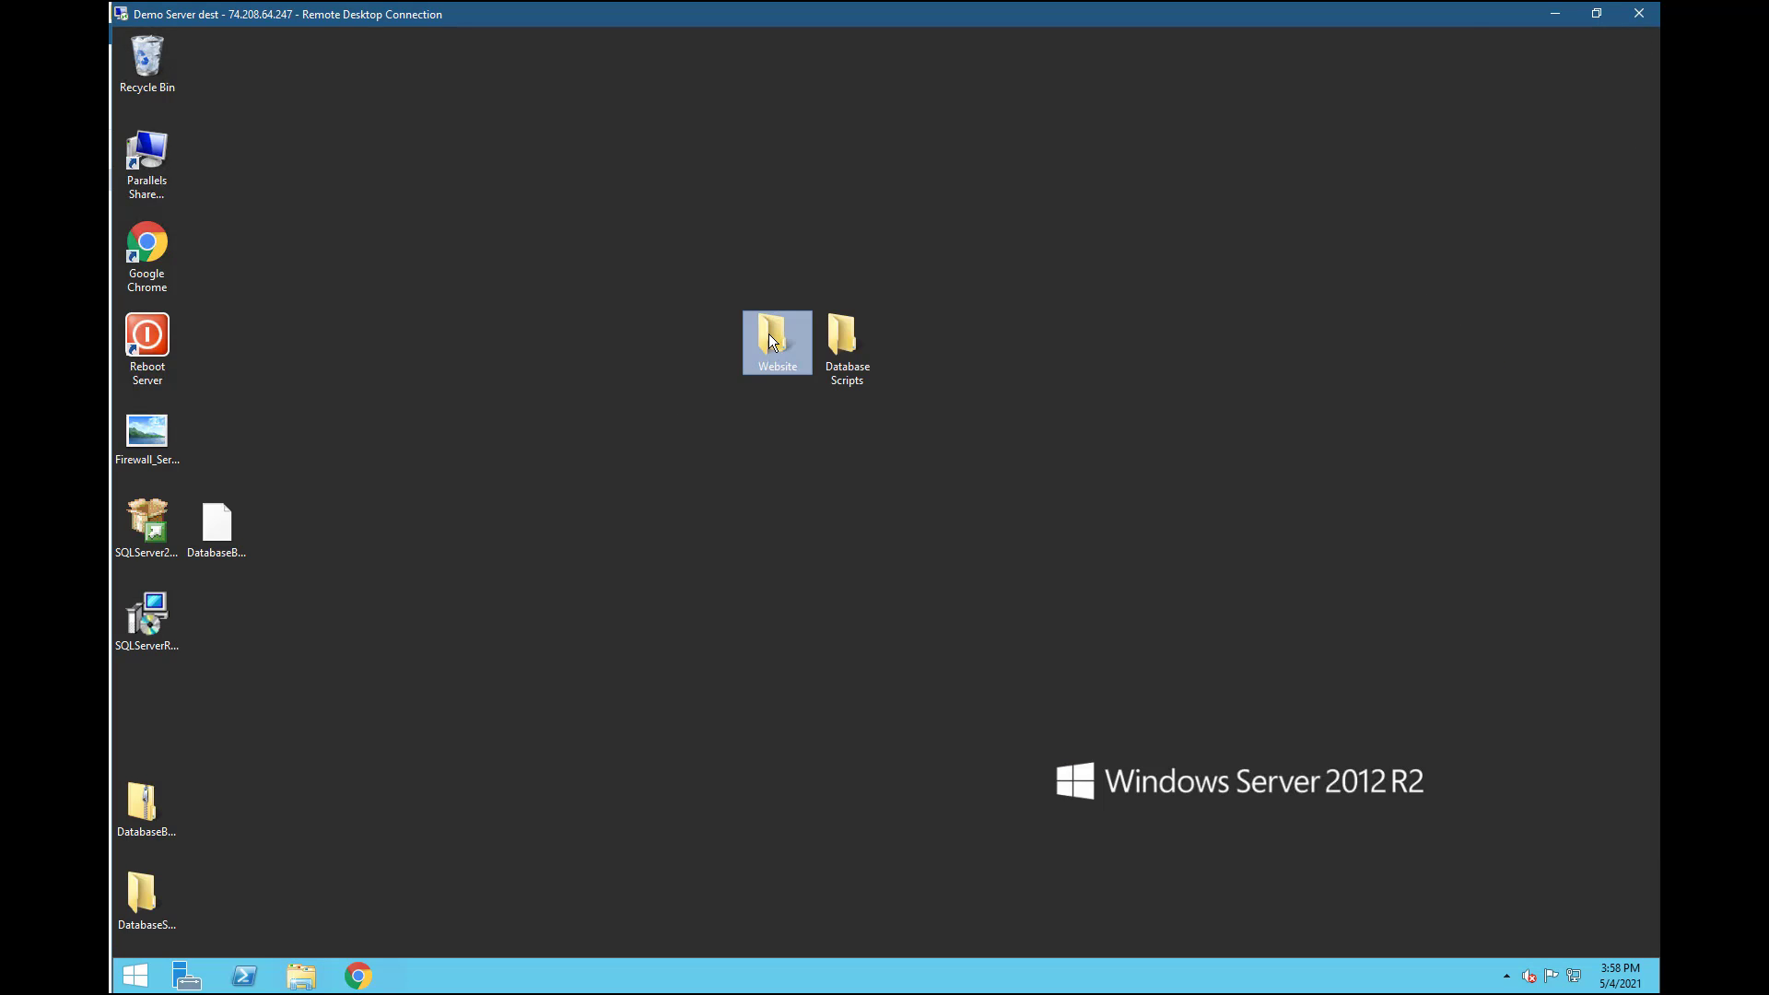
double_click(772, 346)
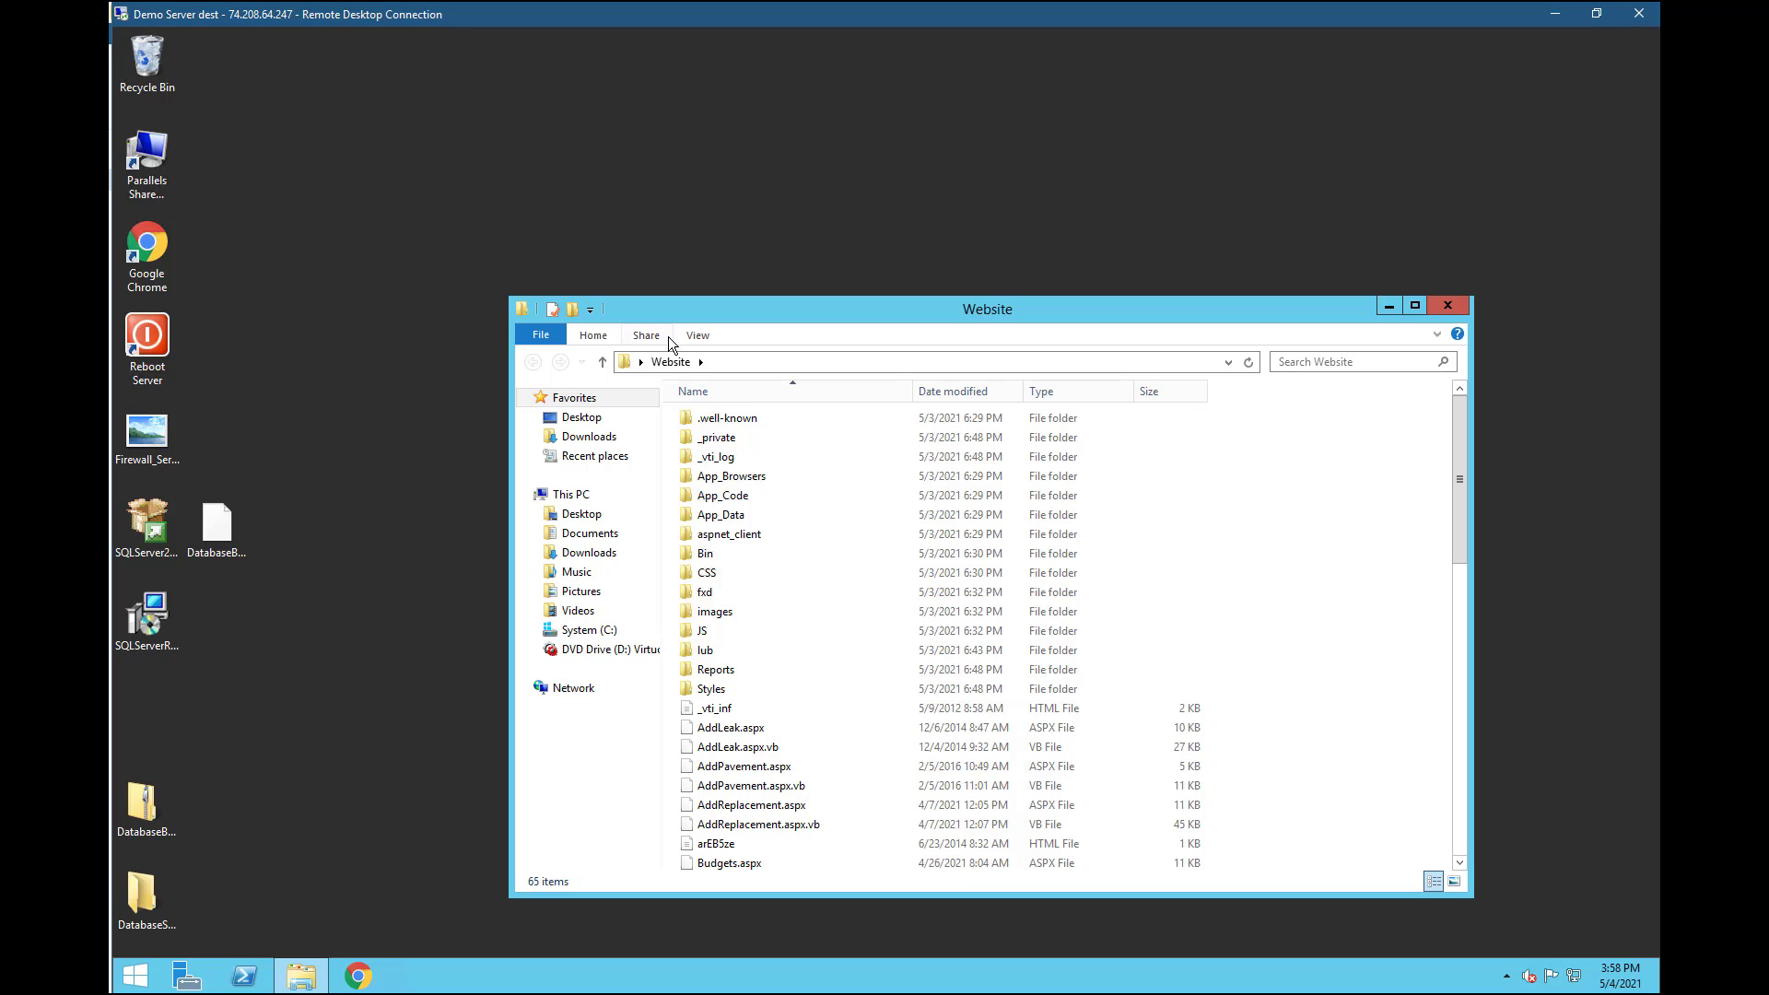
left_click(602, 361)
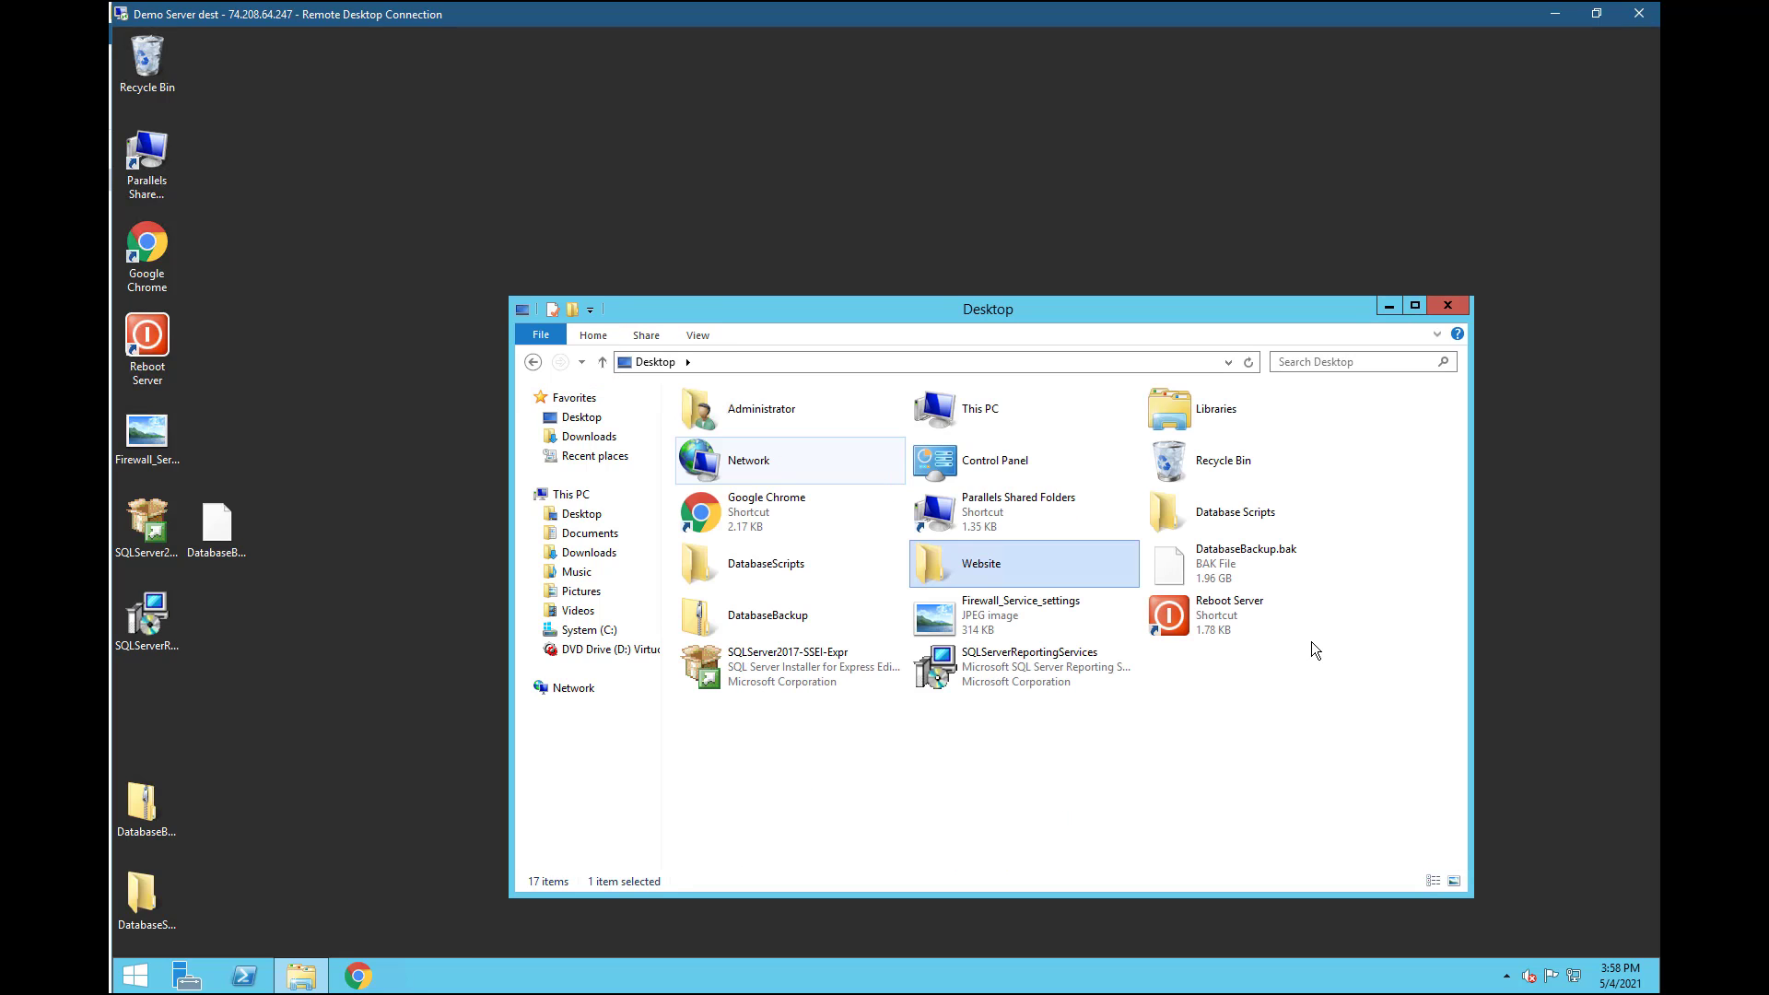
right_click(1020, 566)
left_click(1080, 750)
Create a new folder in C:\inetpub\wwwroot and name it Roof
left_click(592, 631)
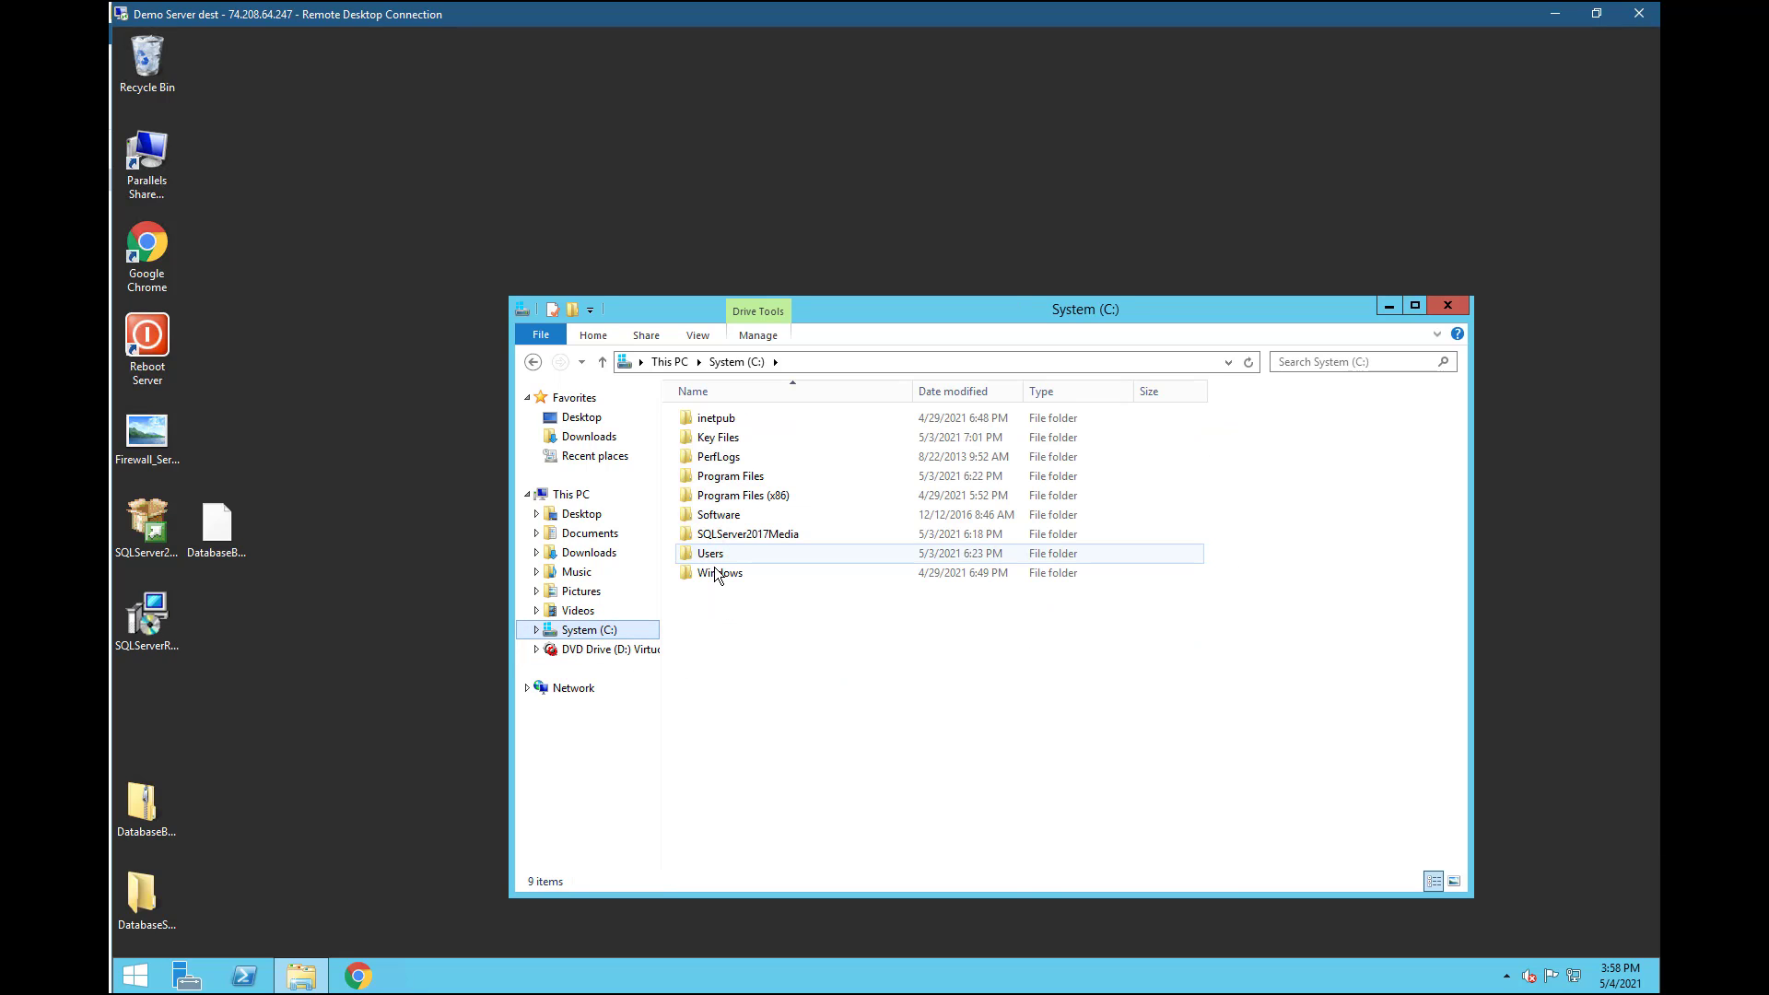
double_click(732, 420)
double_click(744, 499)
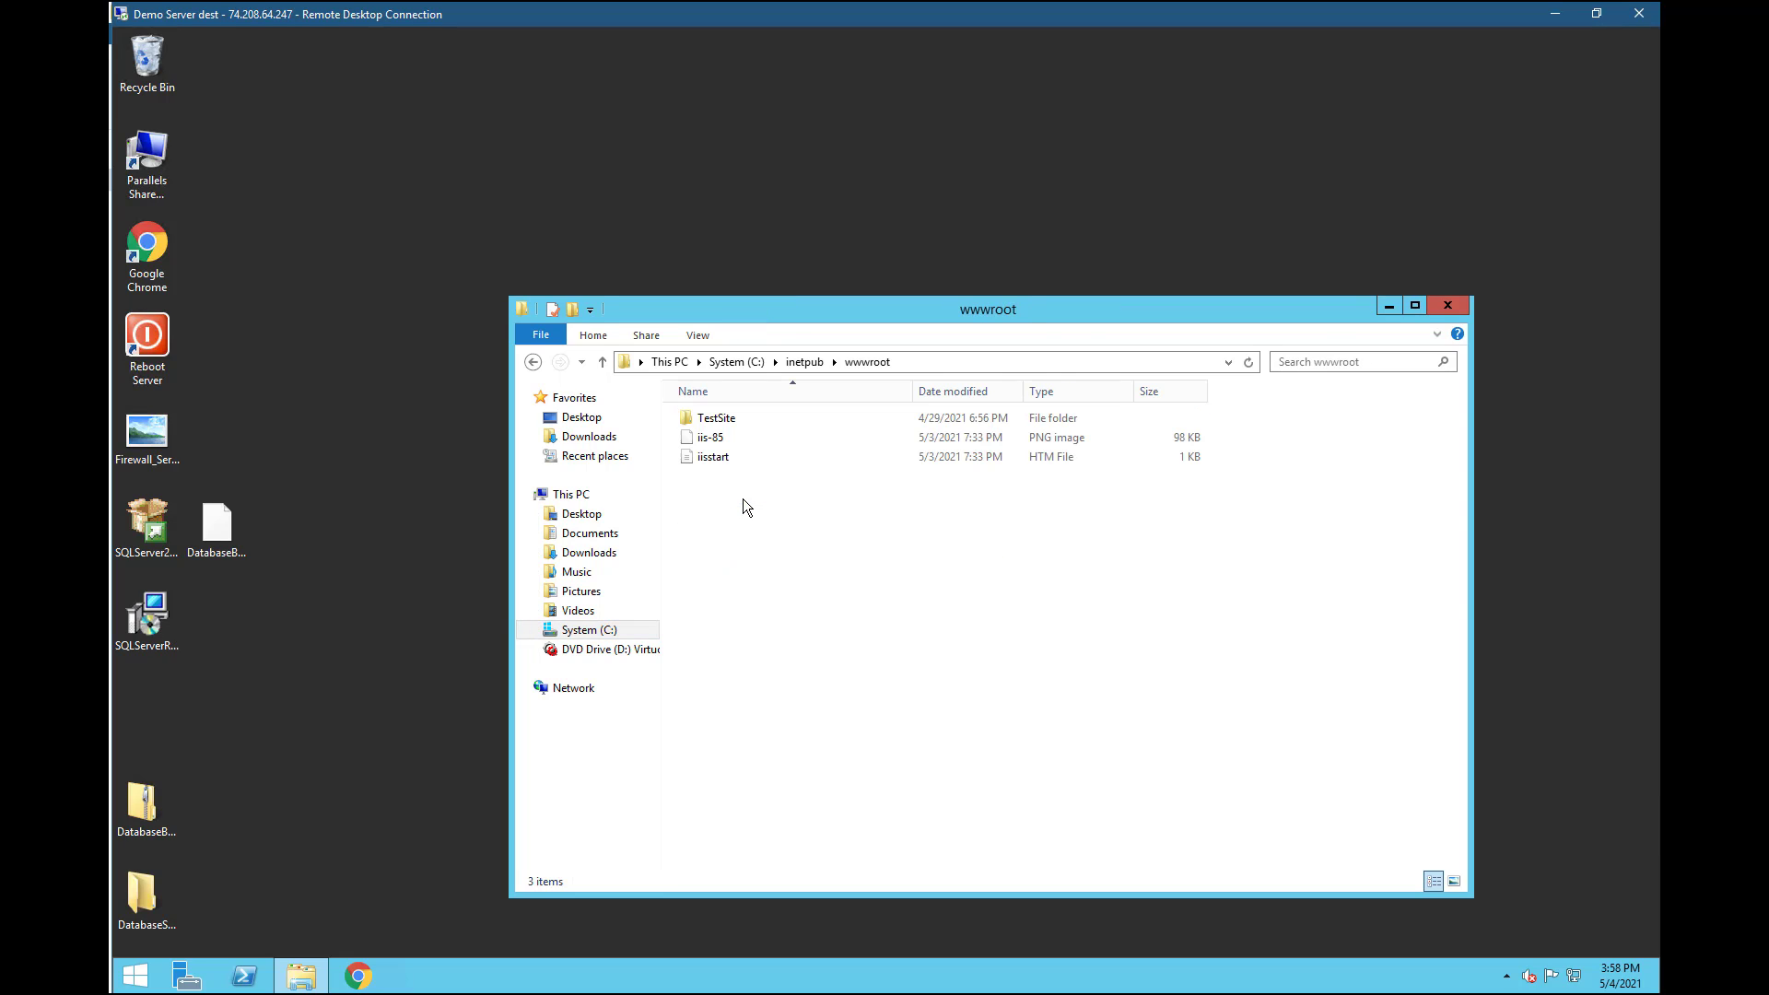
right_click(791, 545)
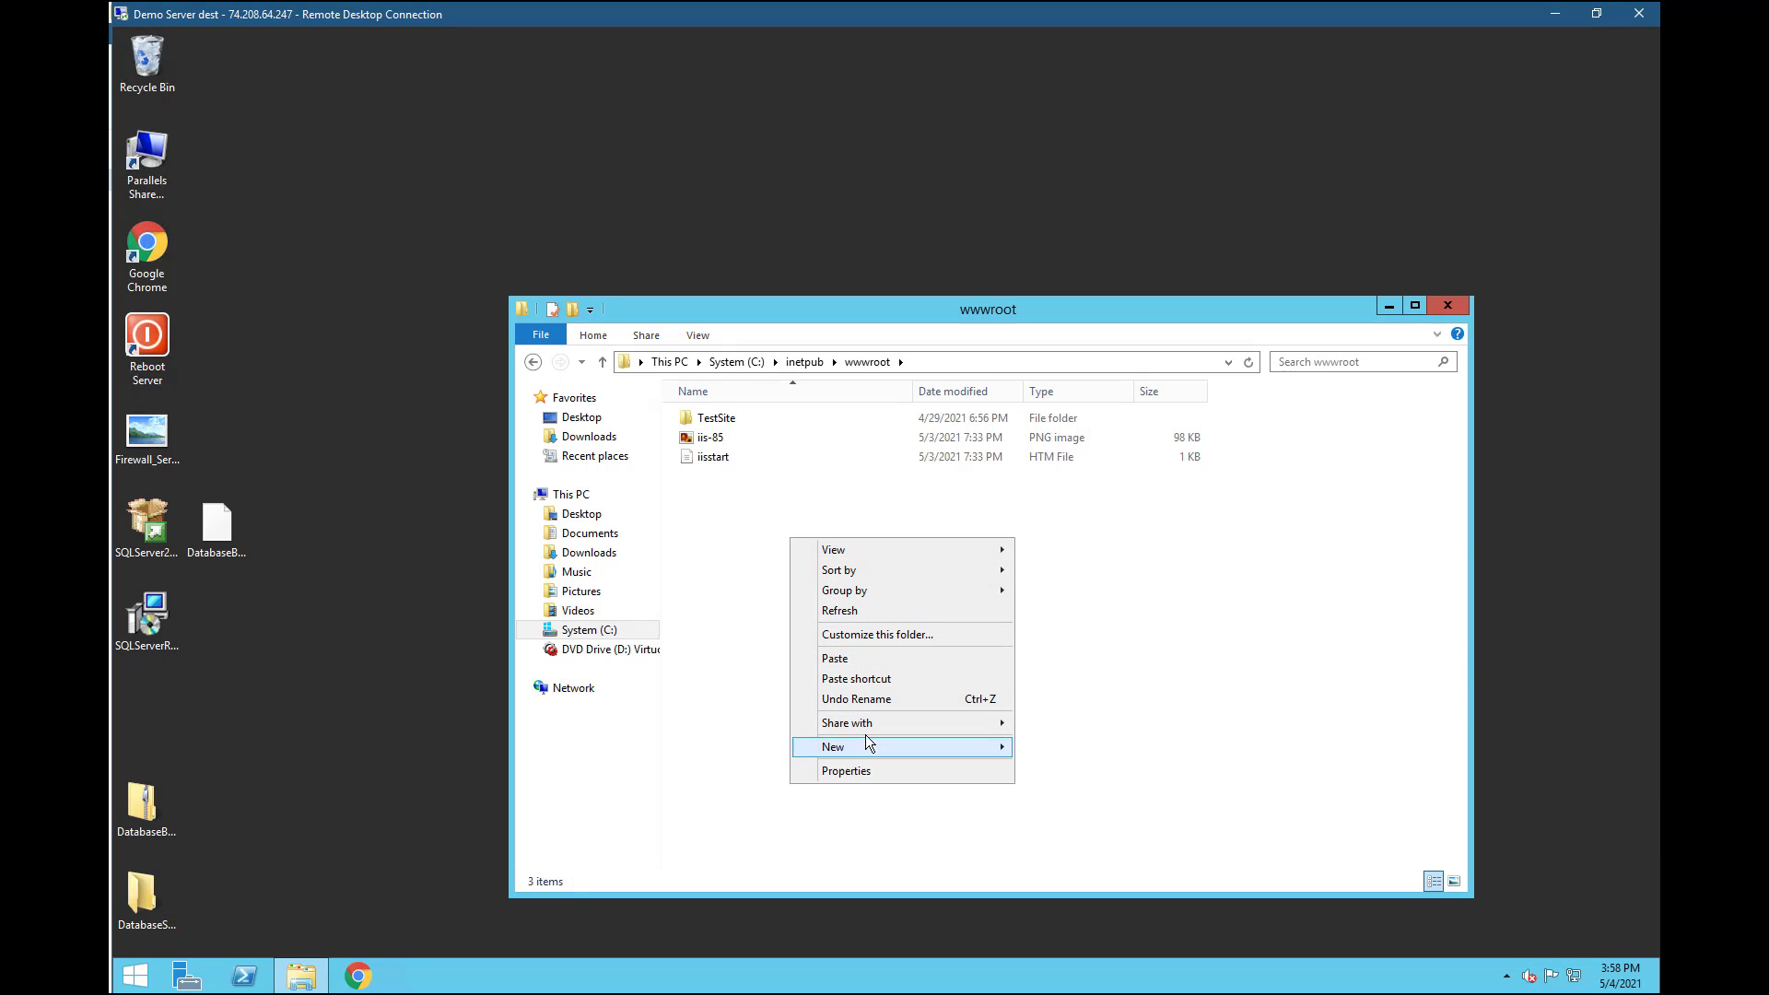
mouse_move(866, 746)
left_click(1060, 747)
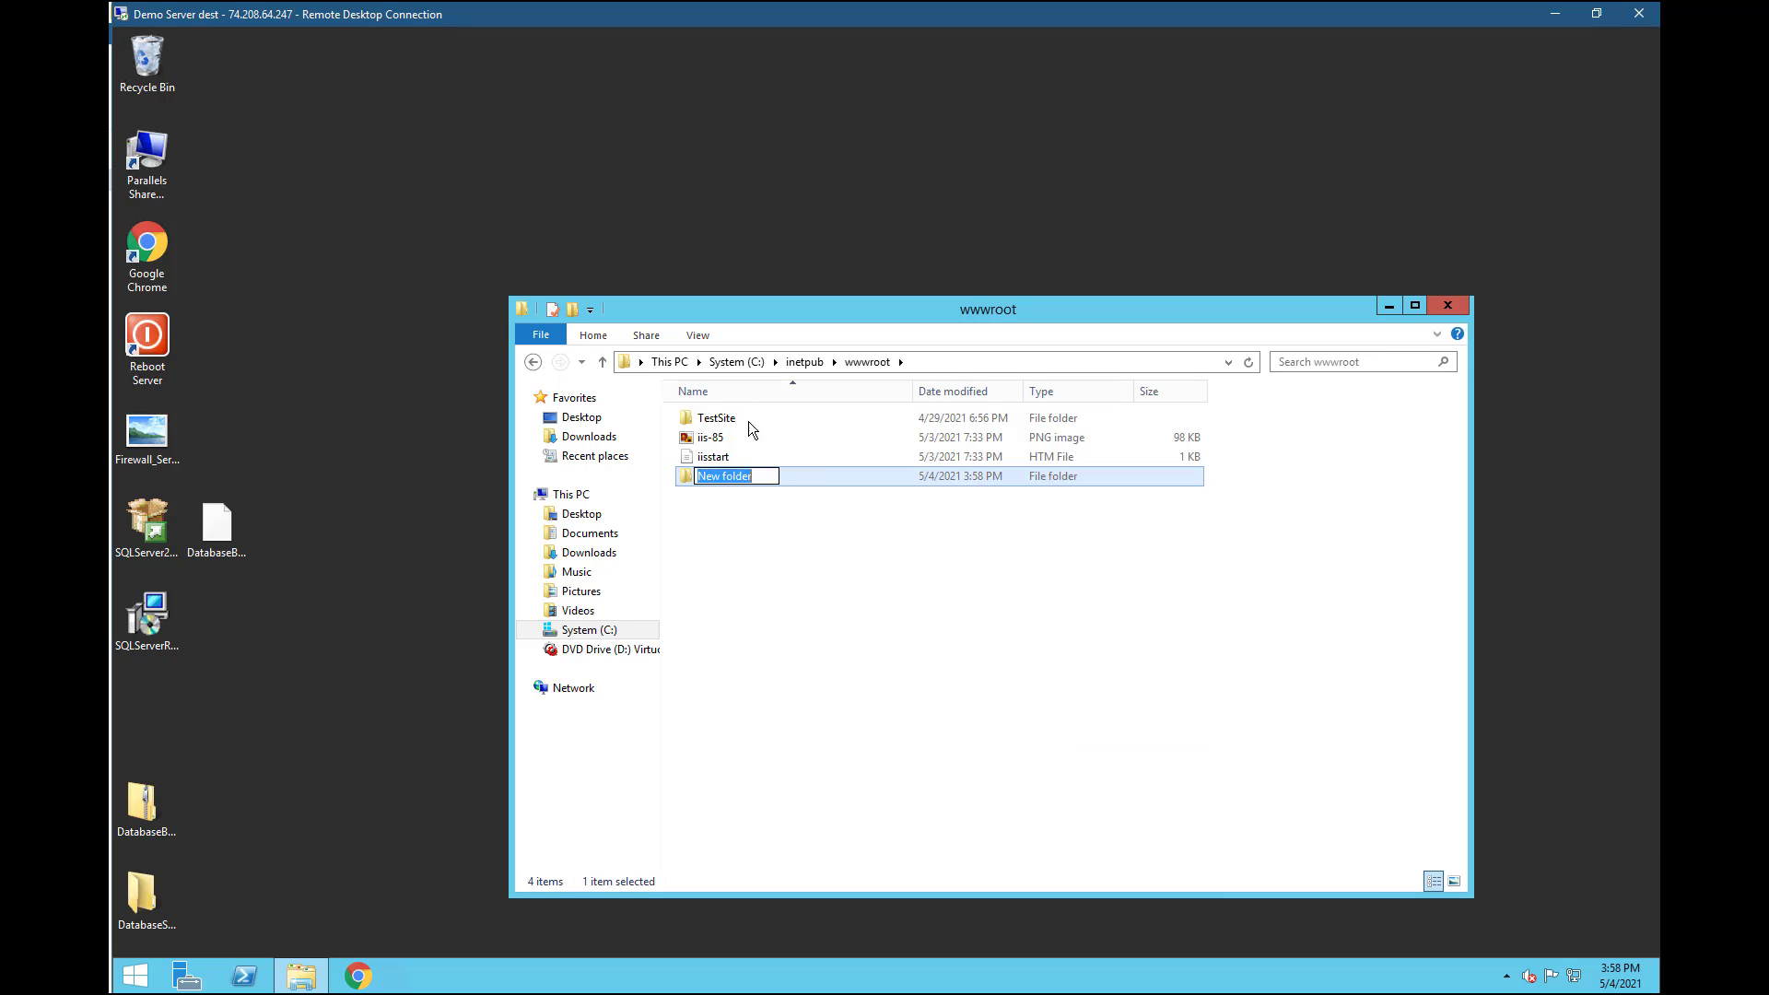
left_click(829, 475)
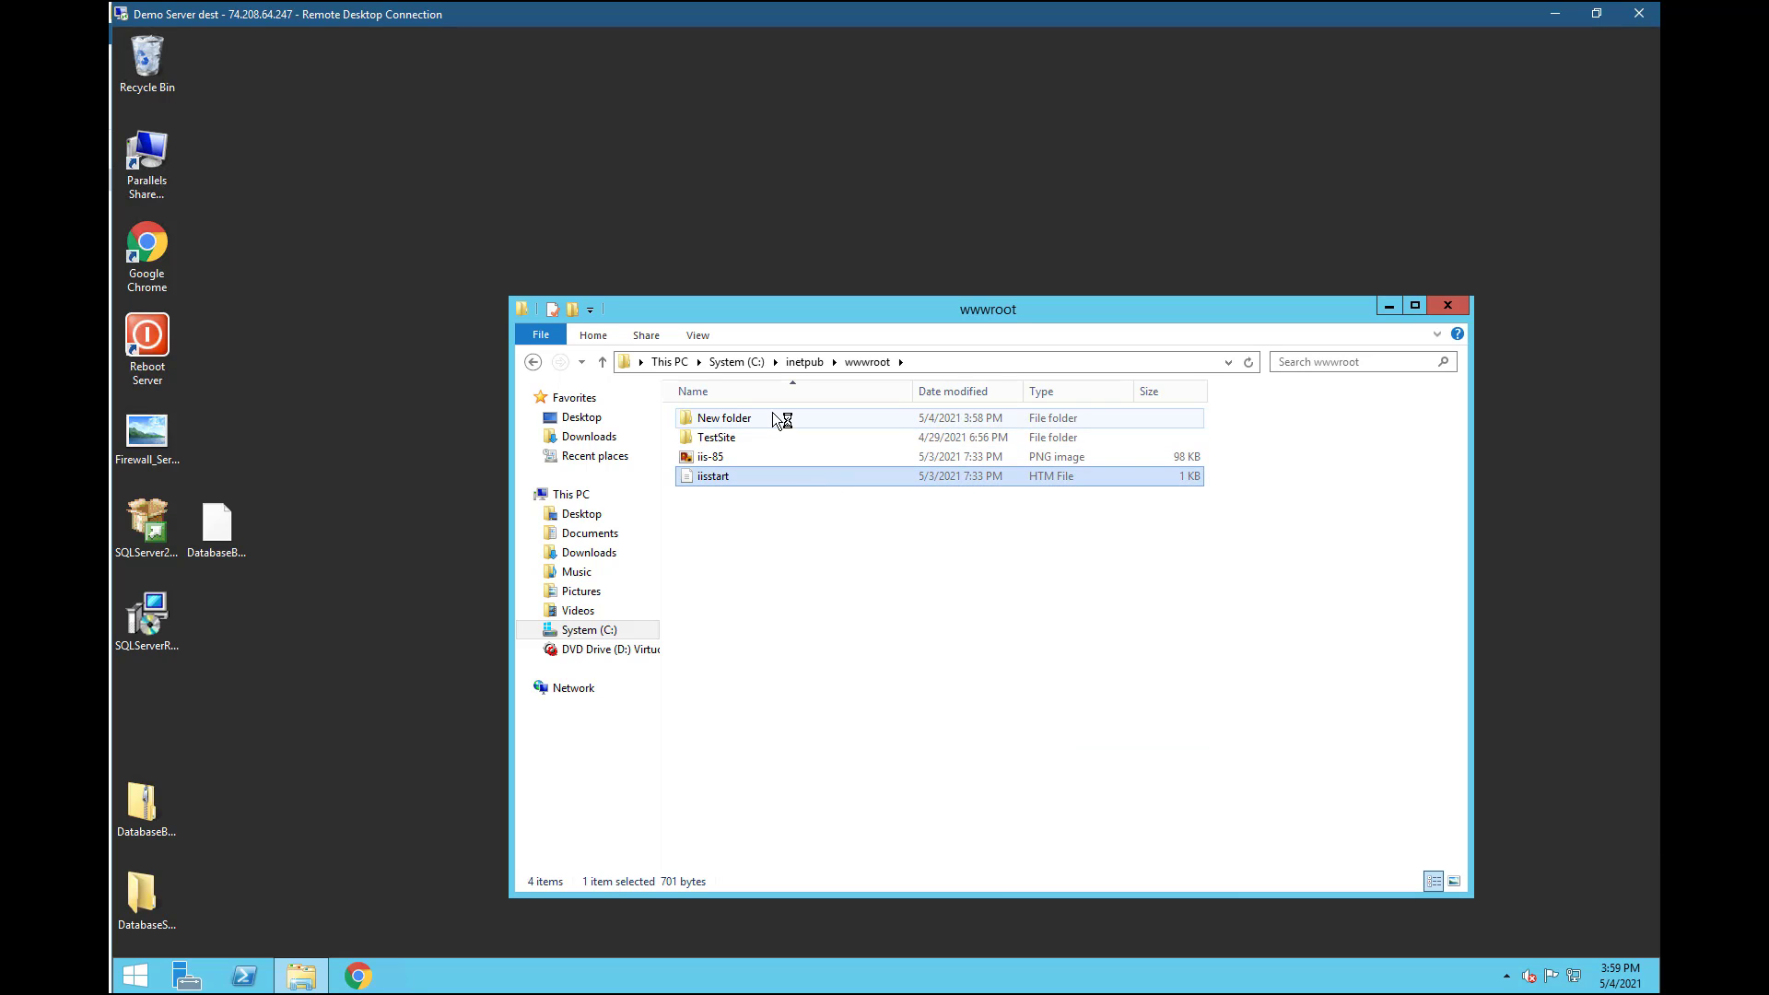
left_click(728, 419)
key("F2")
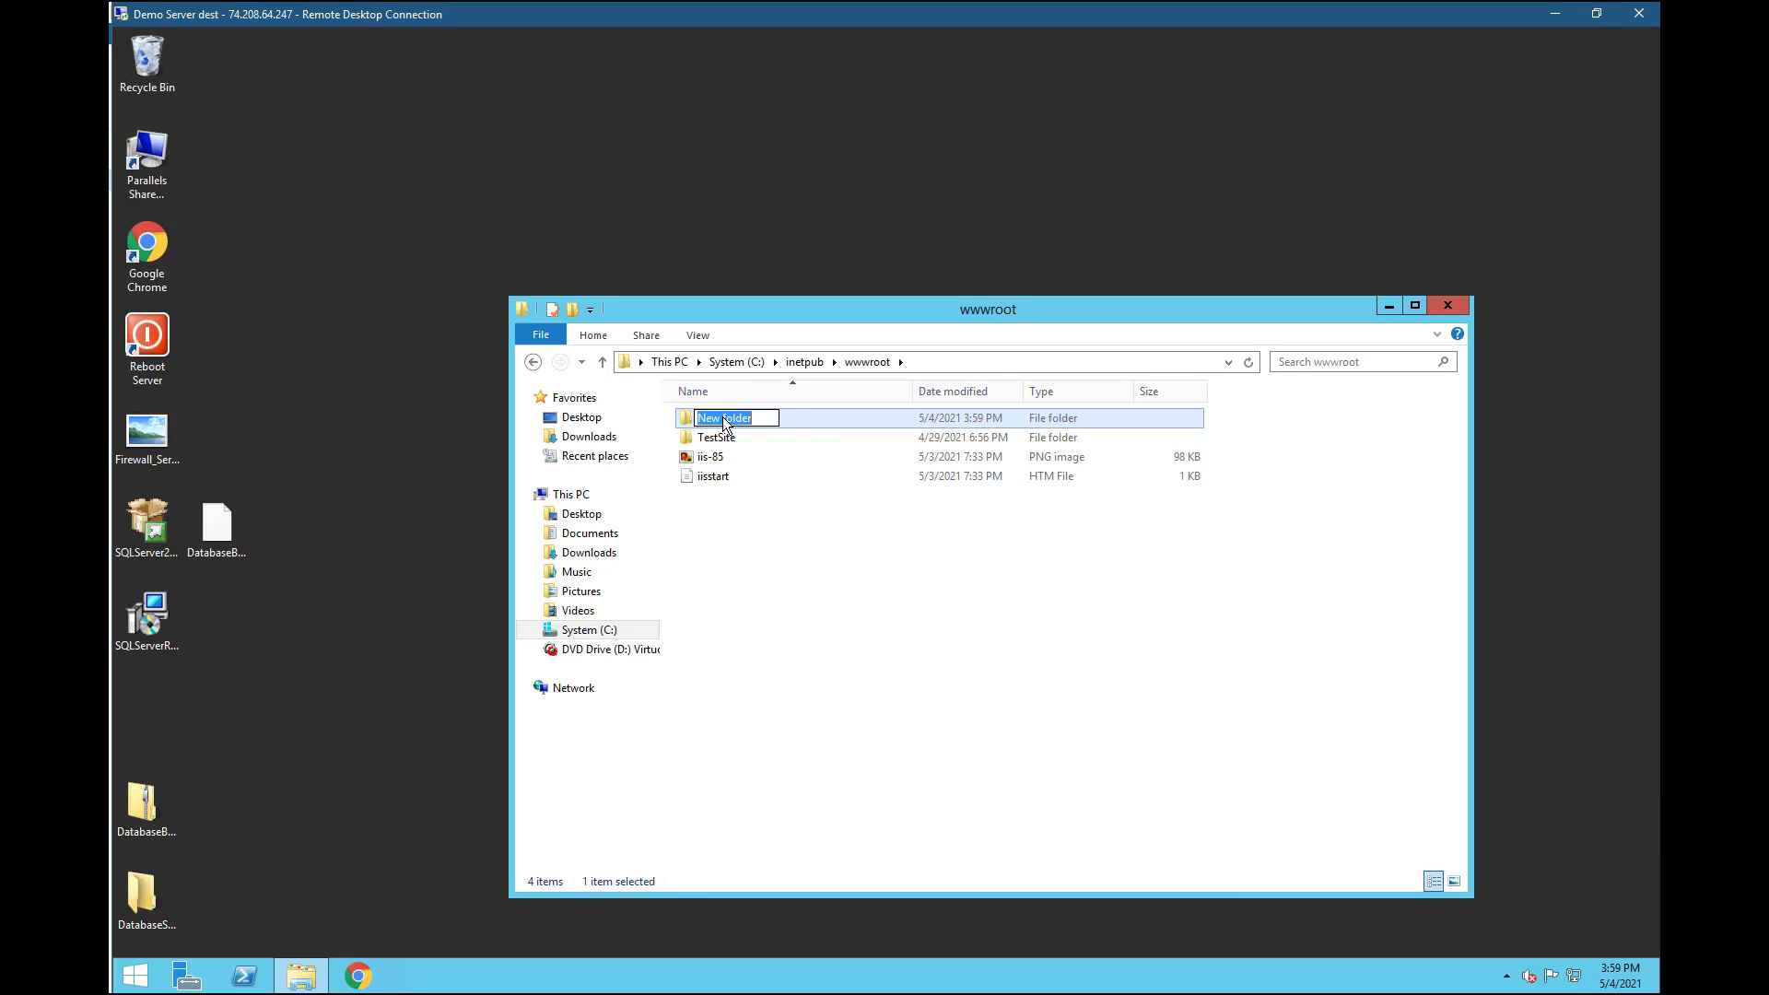
type("demo")
left_click(796, 482)
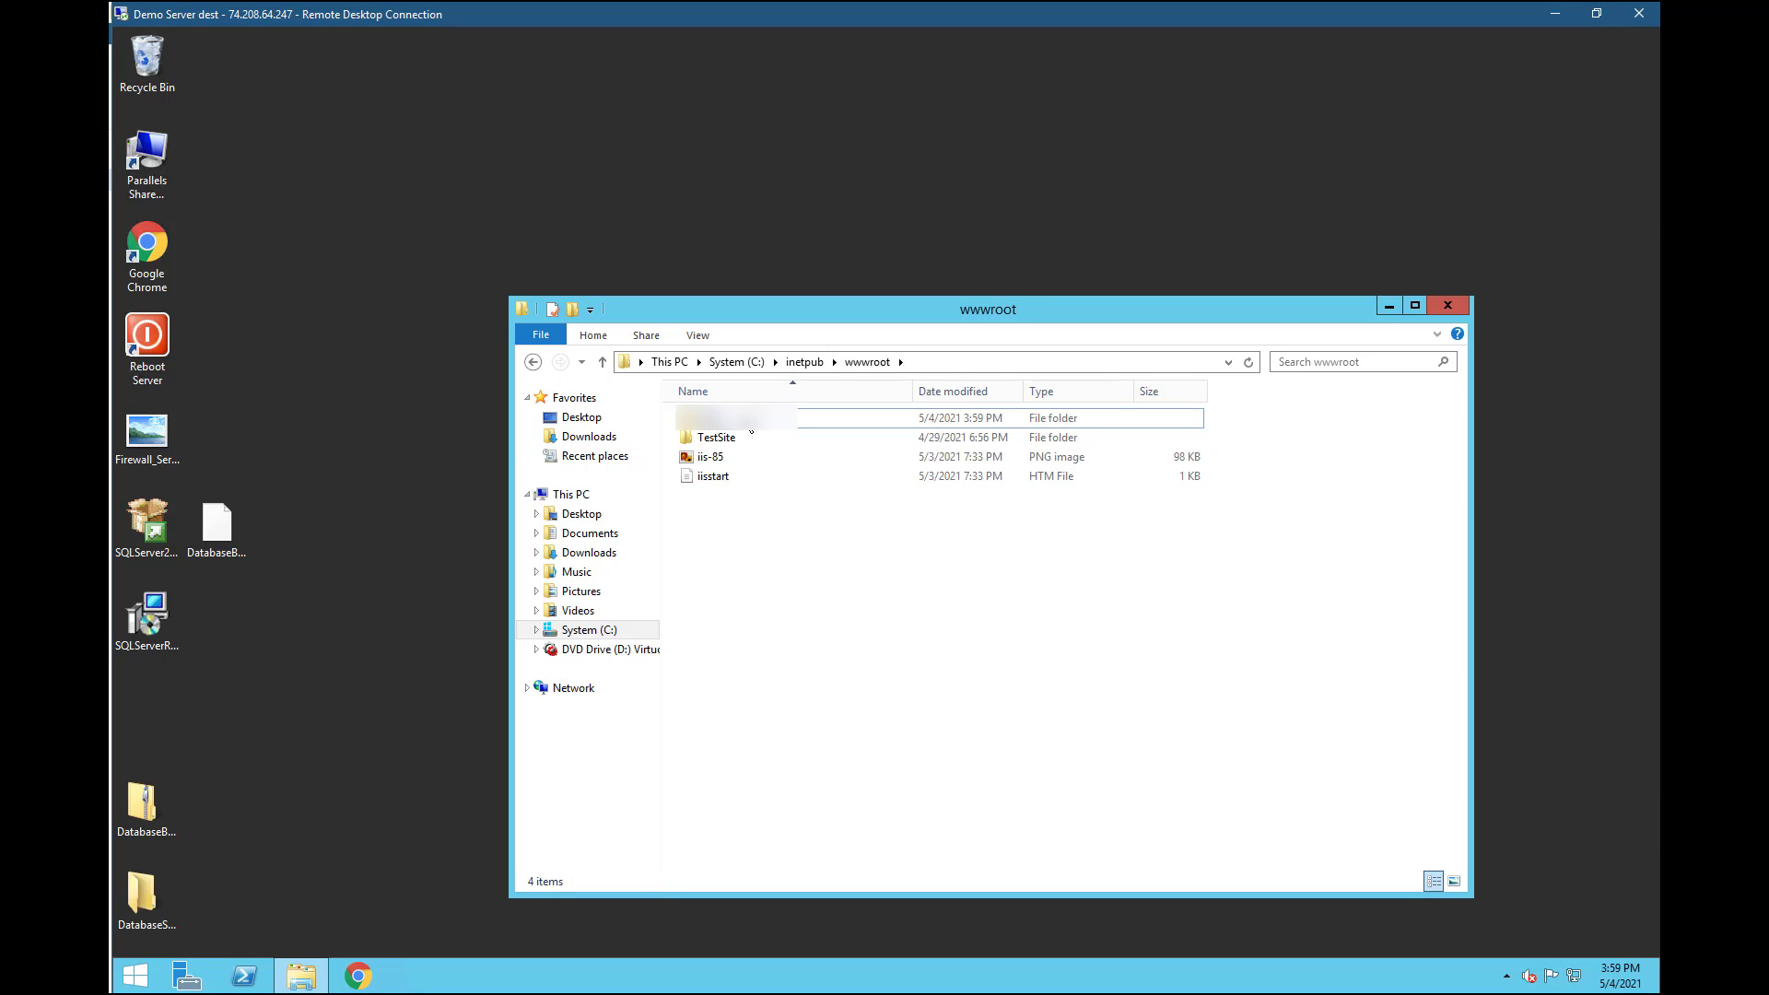
Bring the entire contents of the Website folder inside Roof up directly into the Roof folder
double_click(728, 419)
double_click(763, 420)
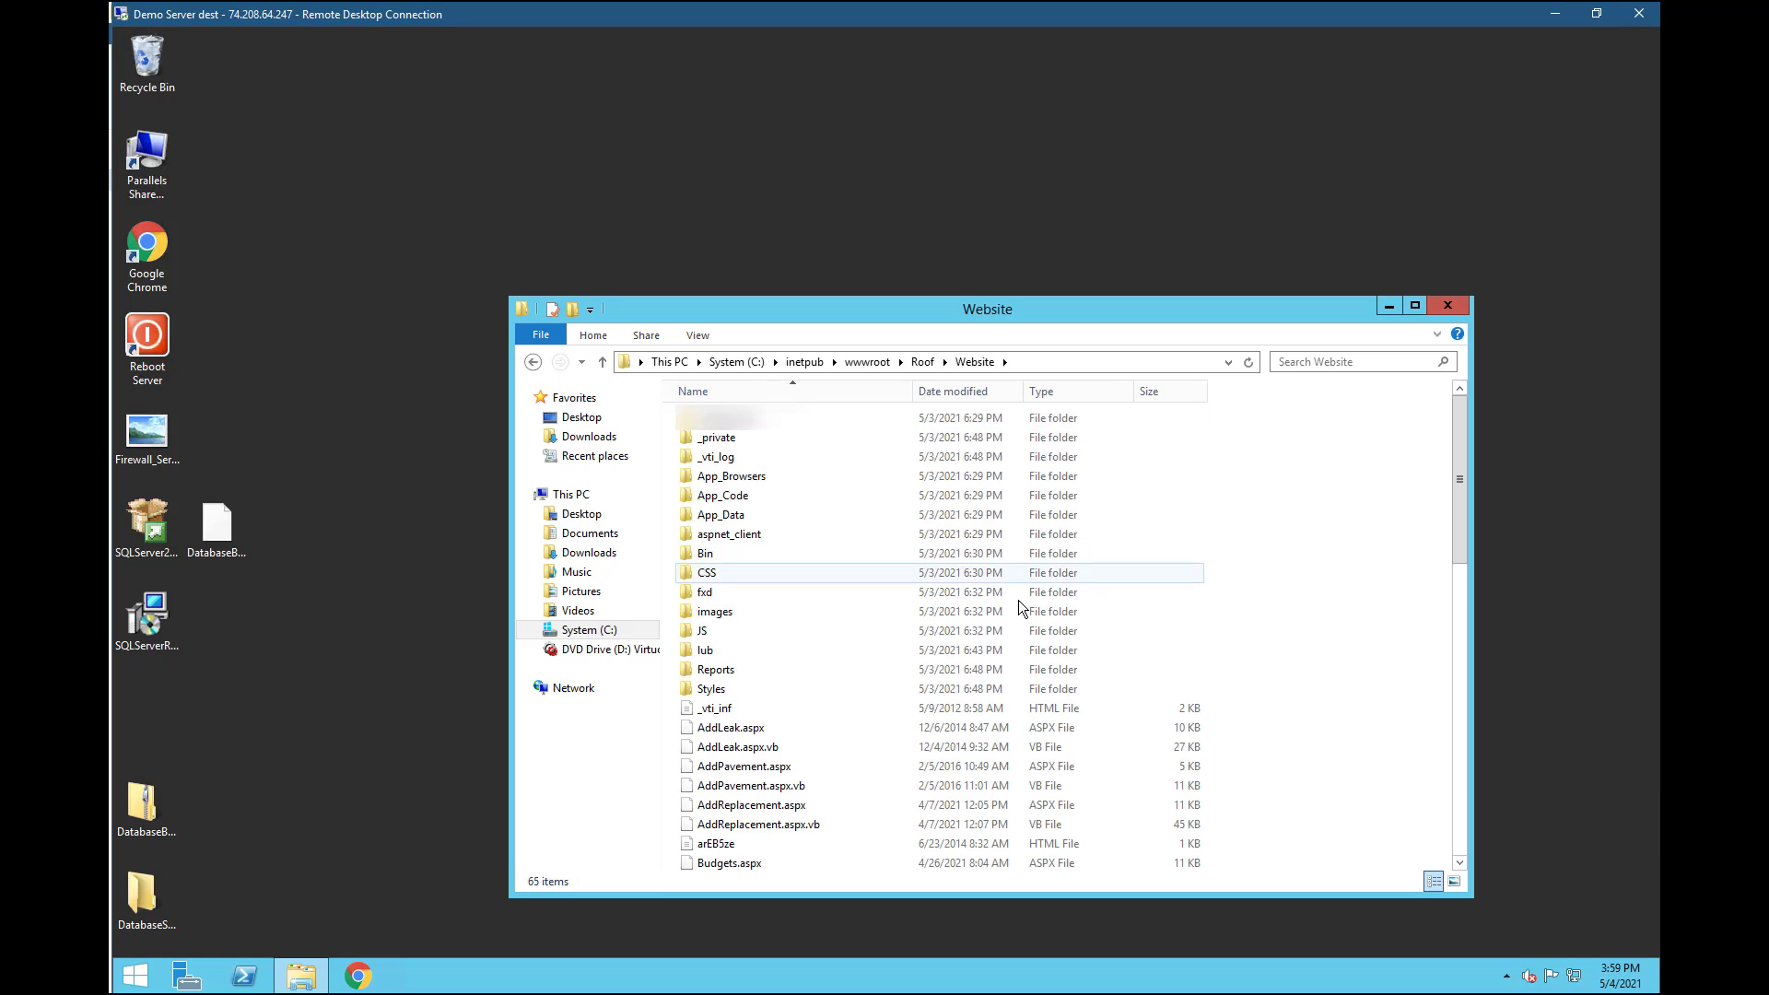
key("ctrl+a")
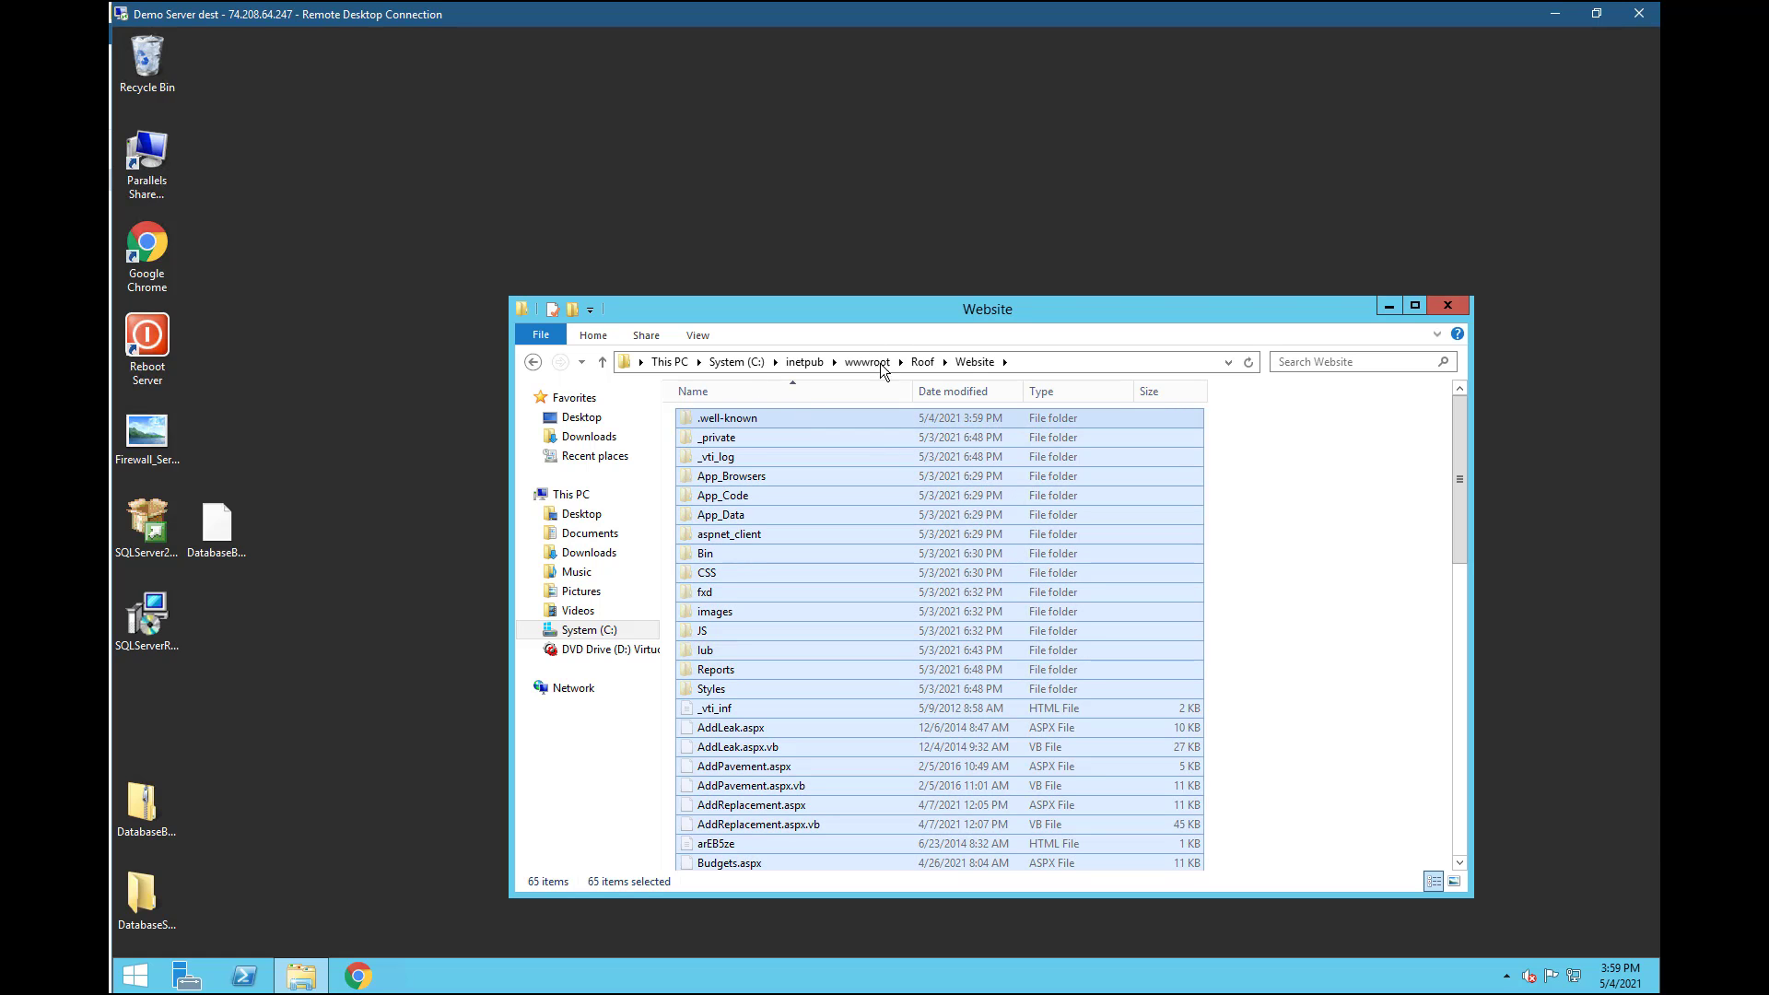
left_click(925, 361)
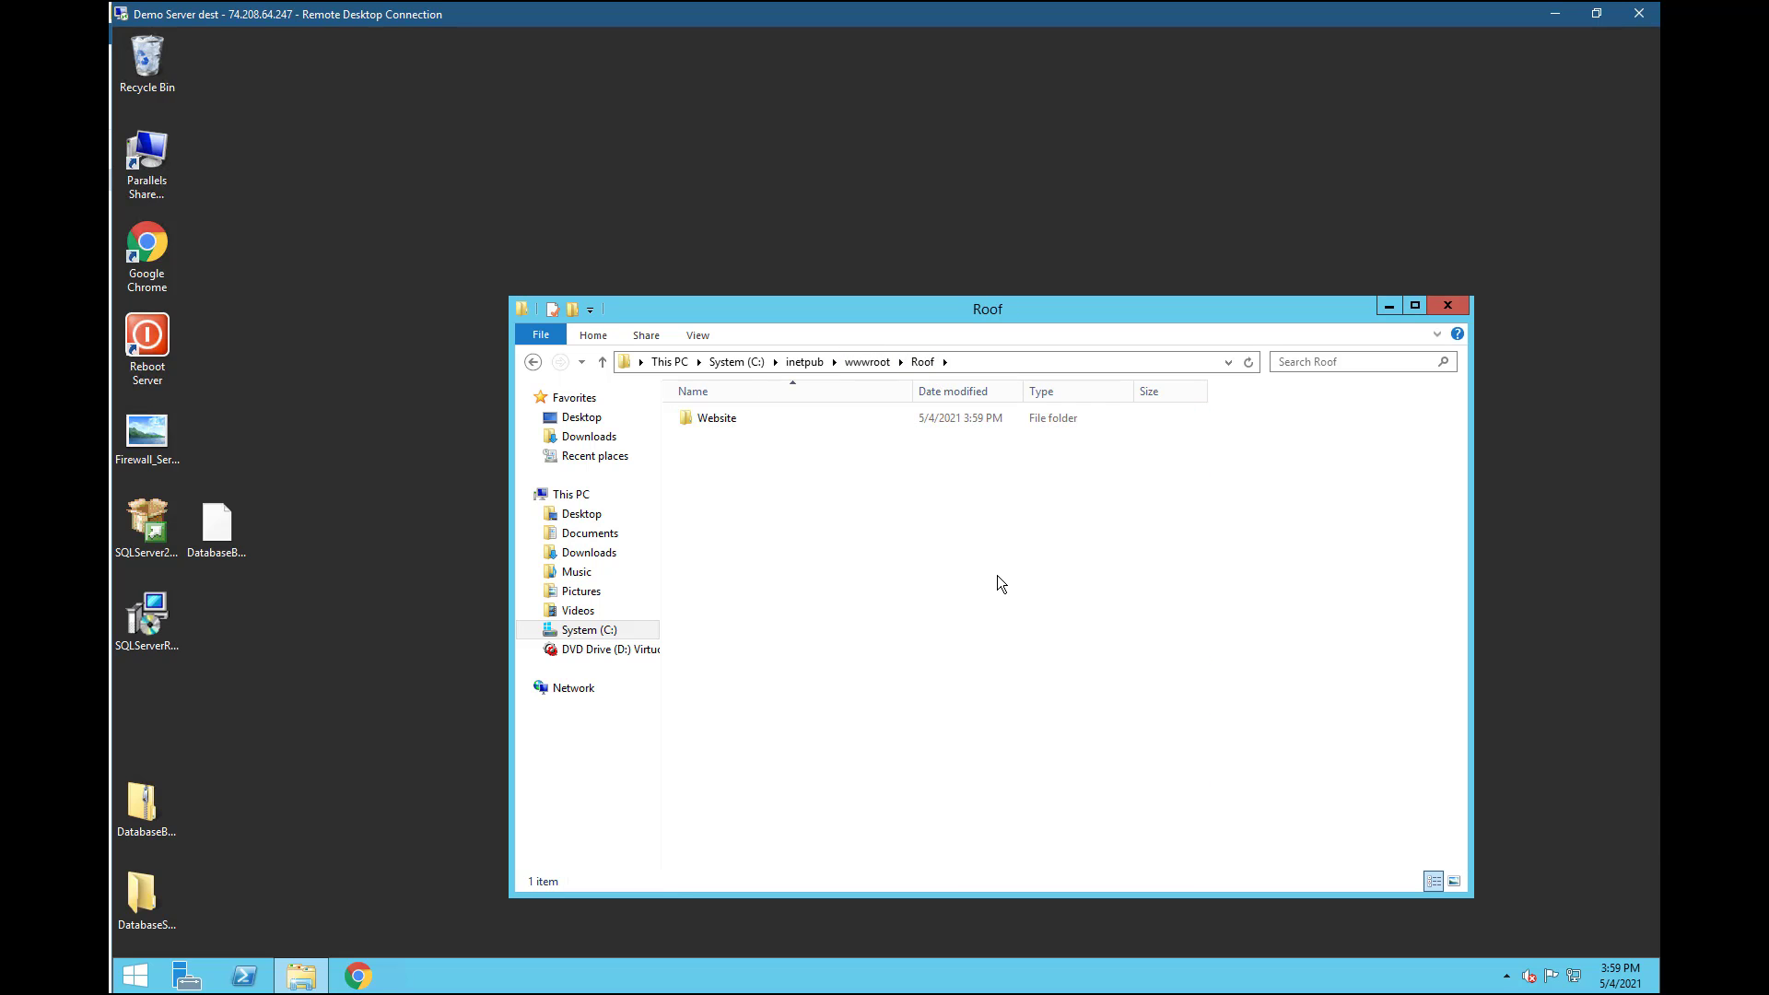
key("ctrl+v")
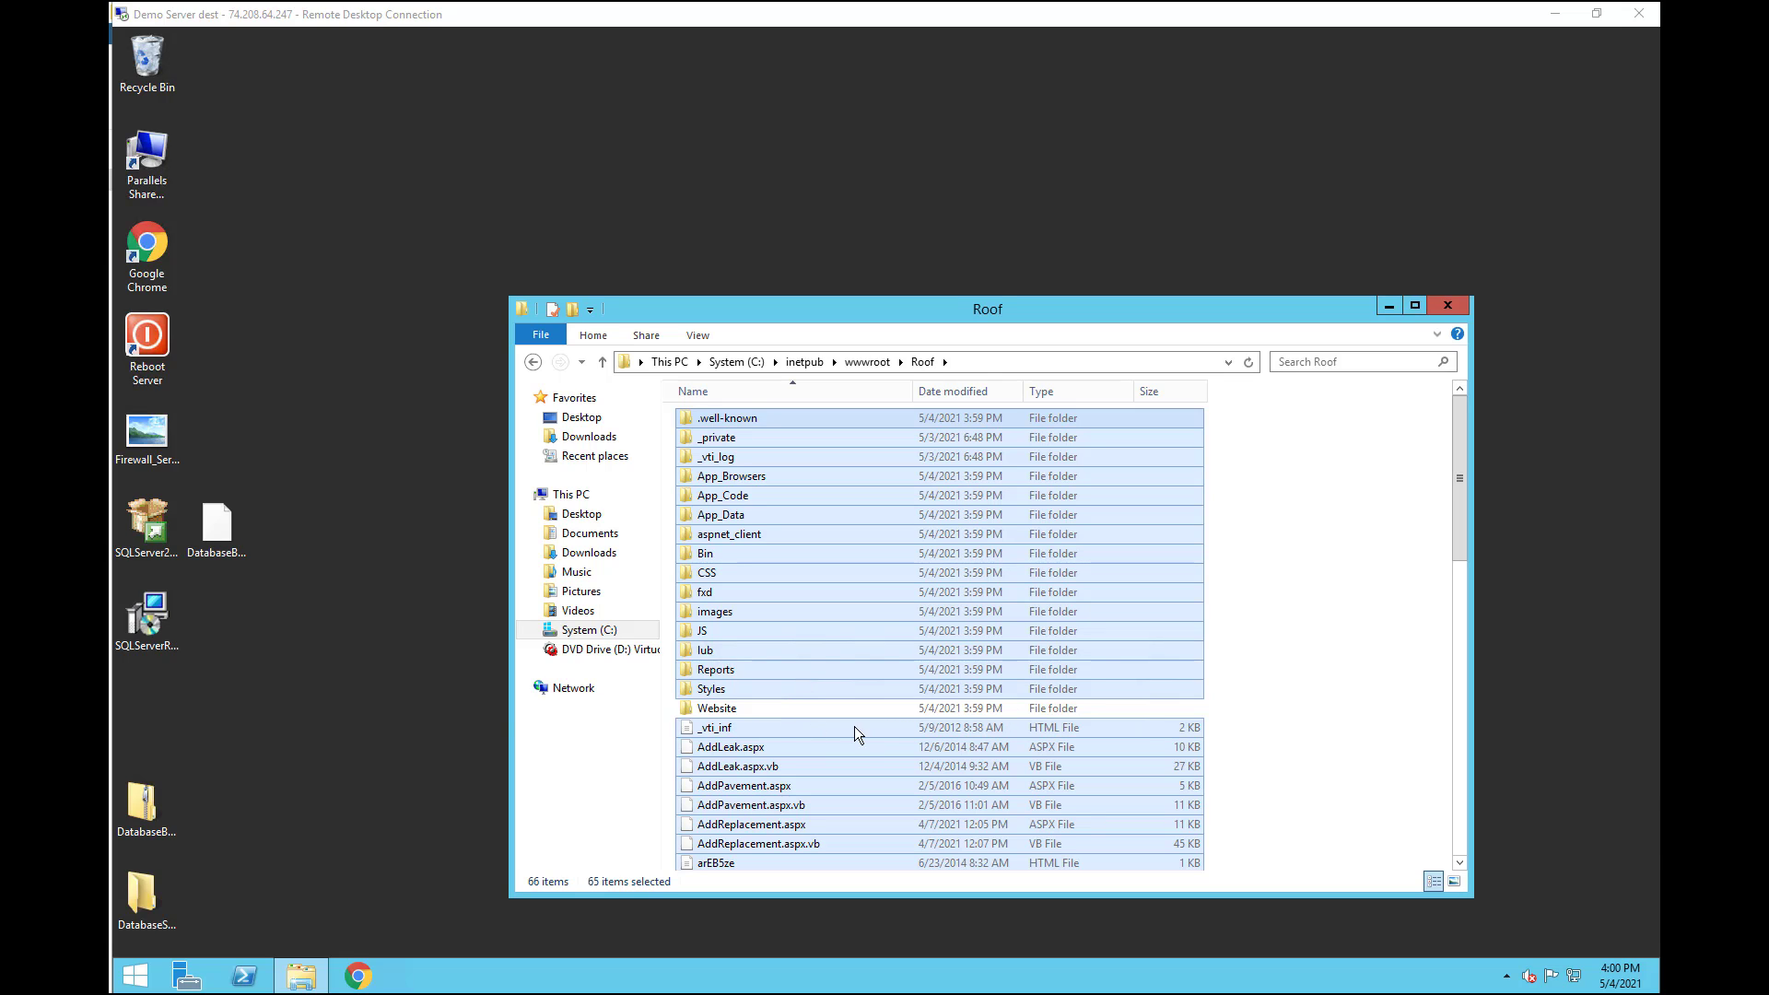
Delete the leftover Website subfolder from Roof and look through the remaining website files
left_click(711, 709)
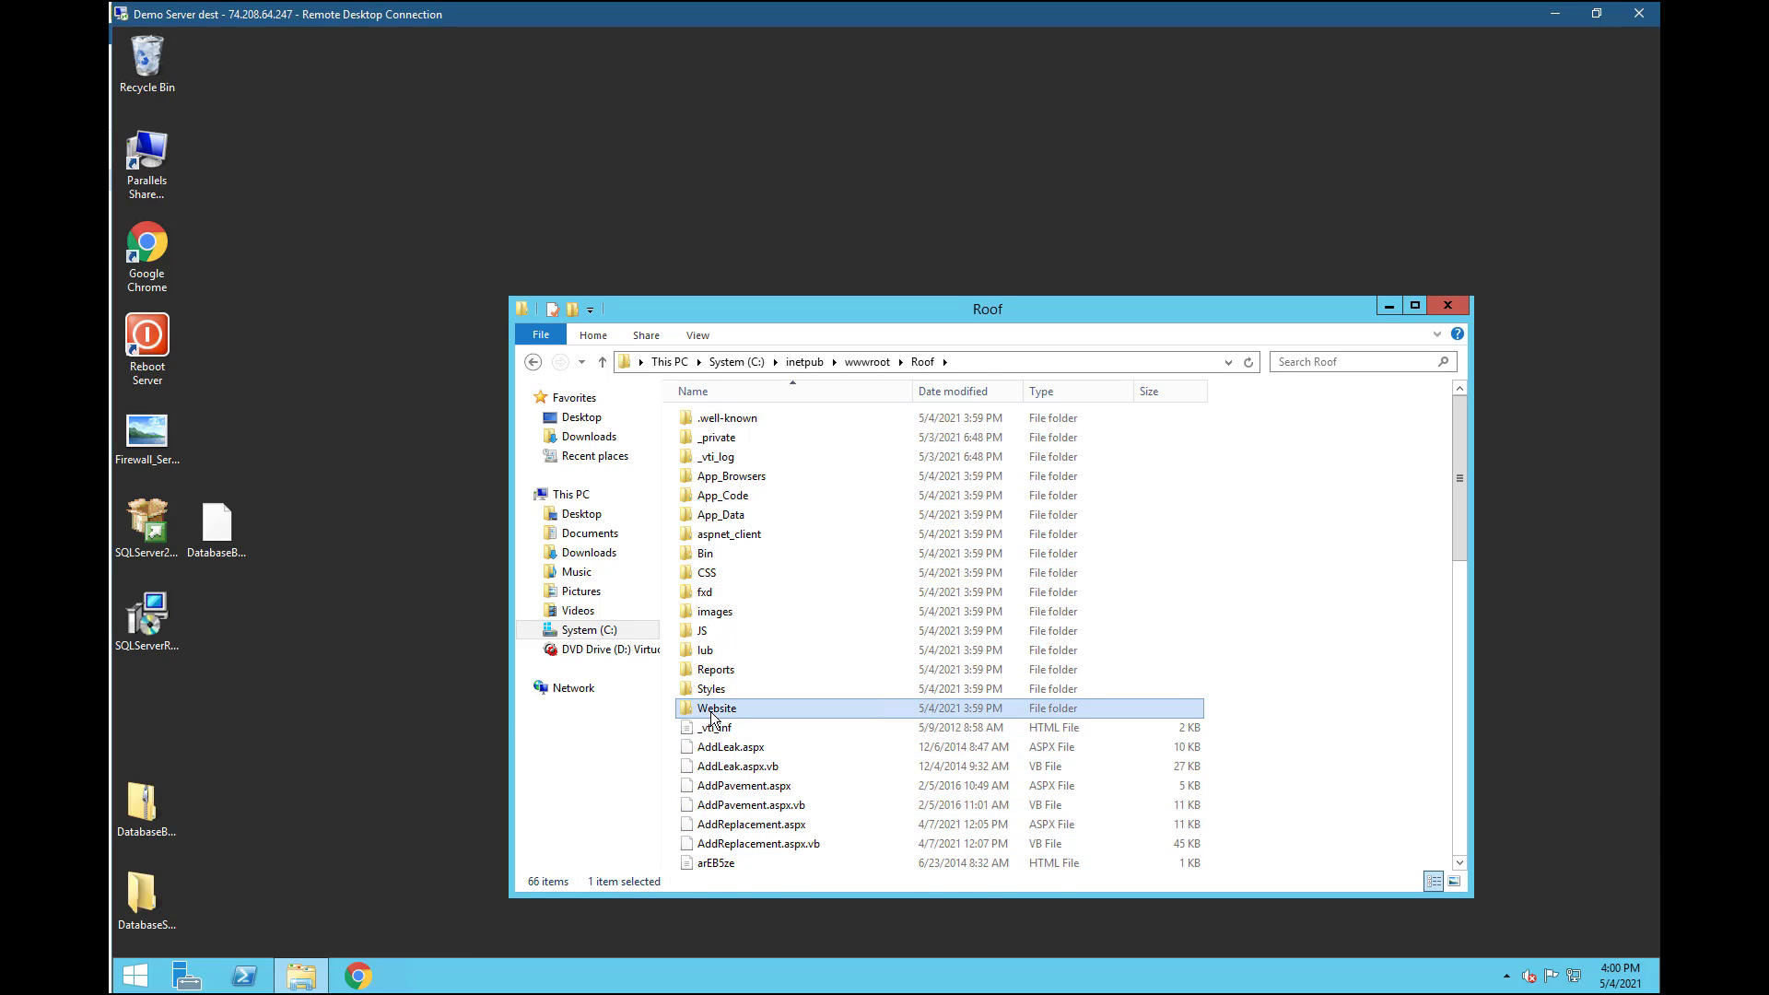
key("Delete")
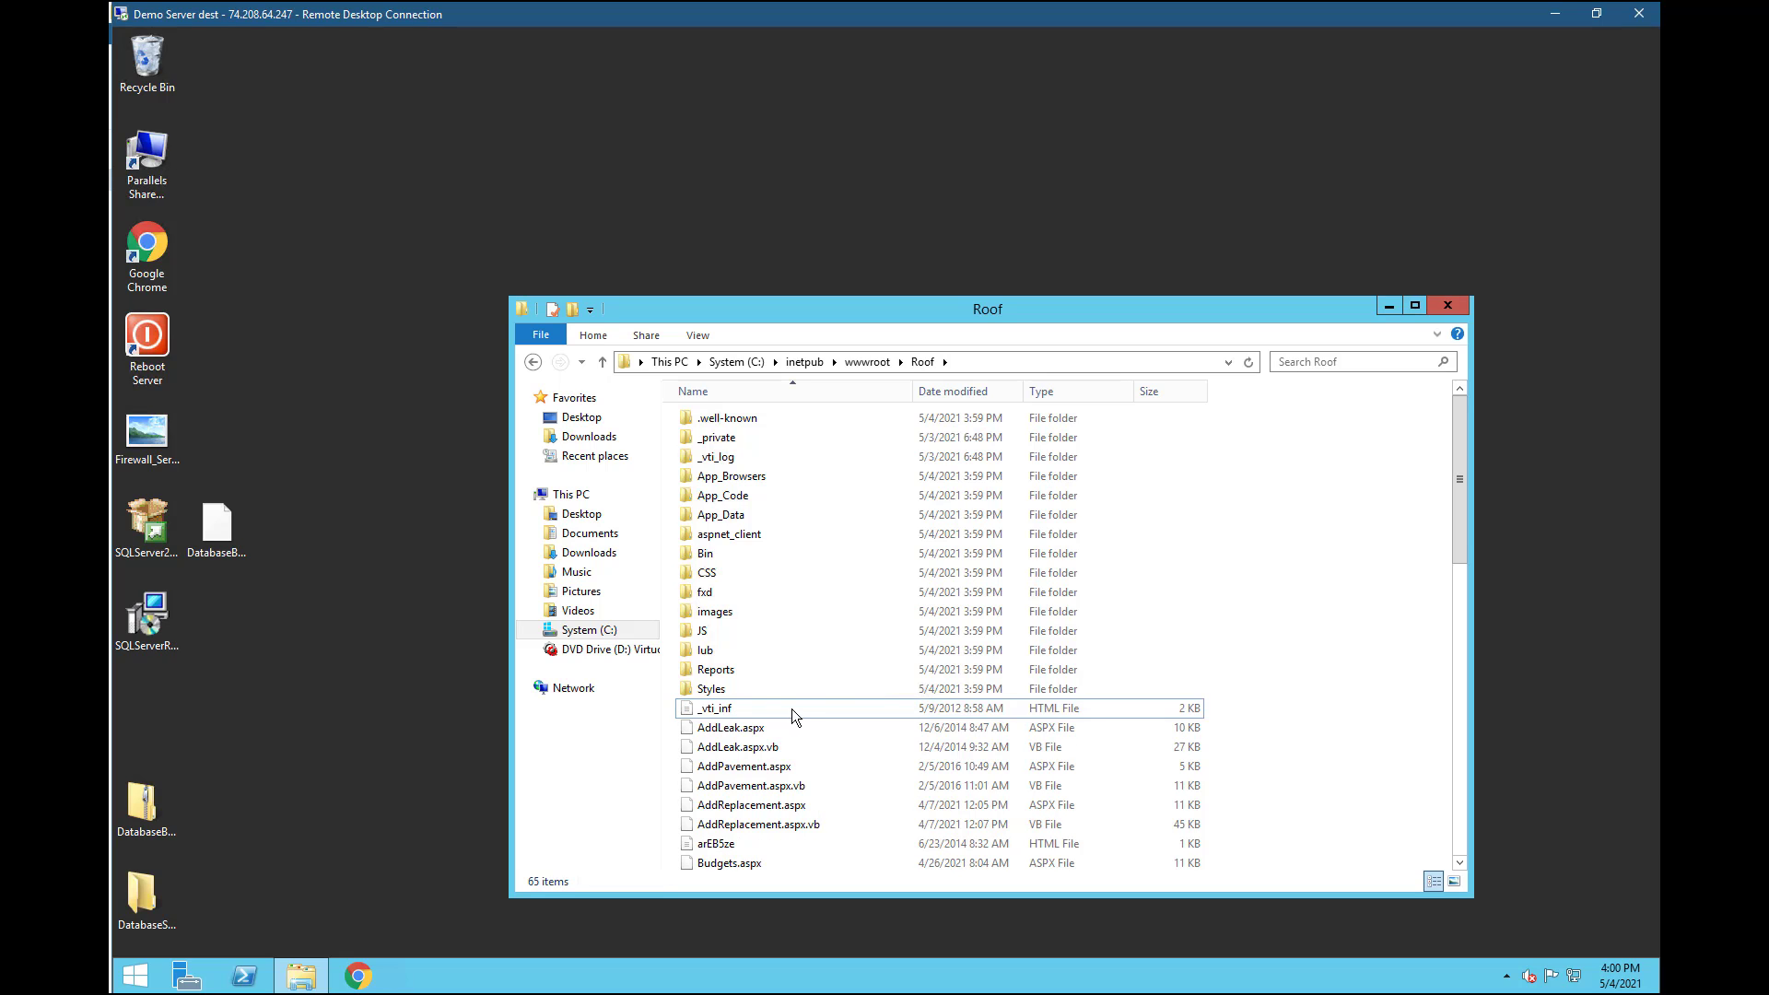
scroll(792, 715, "down", 9)
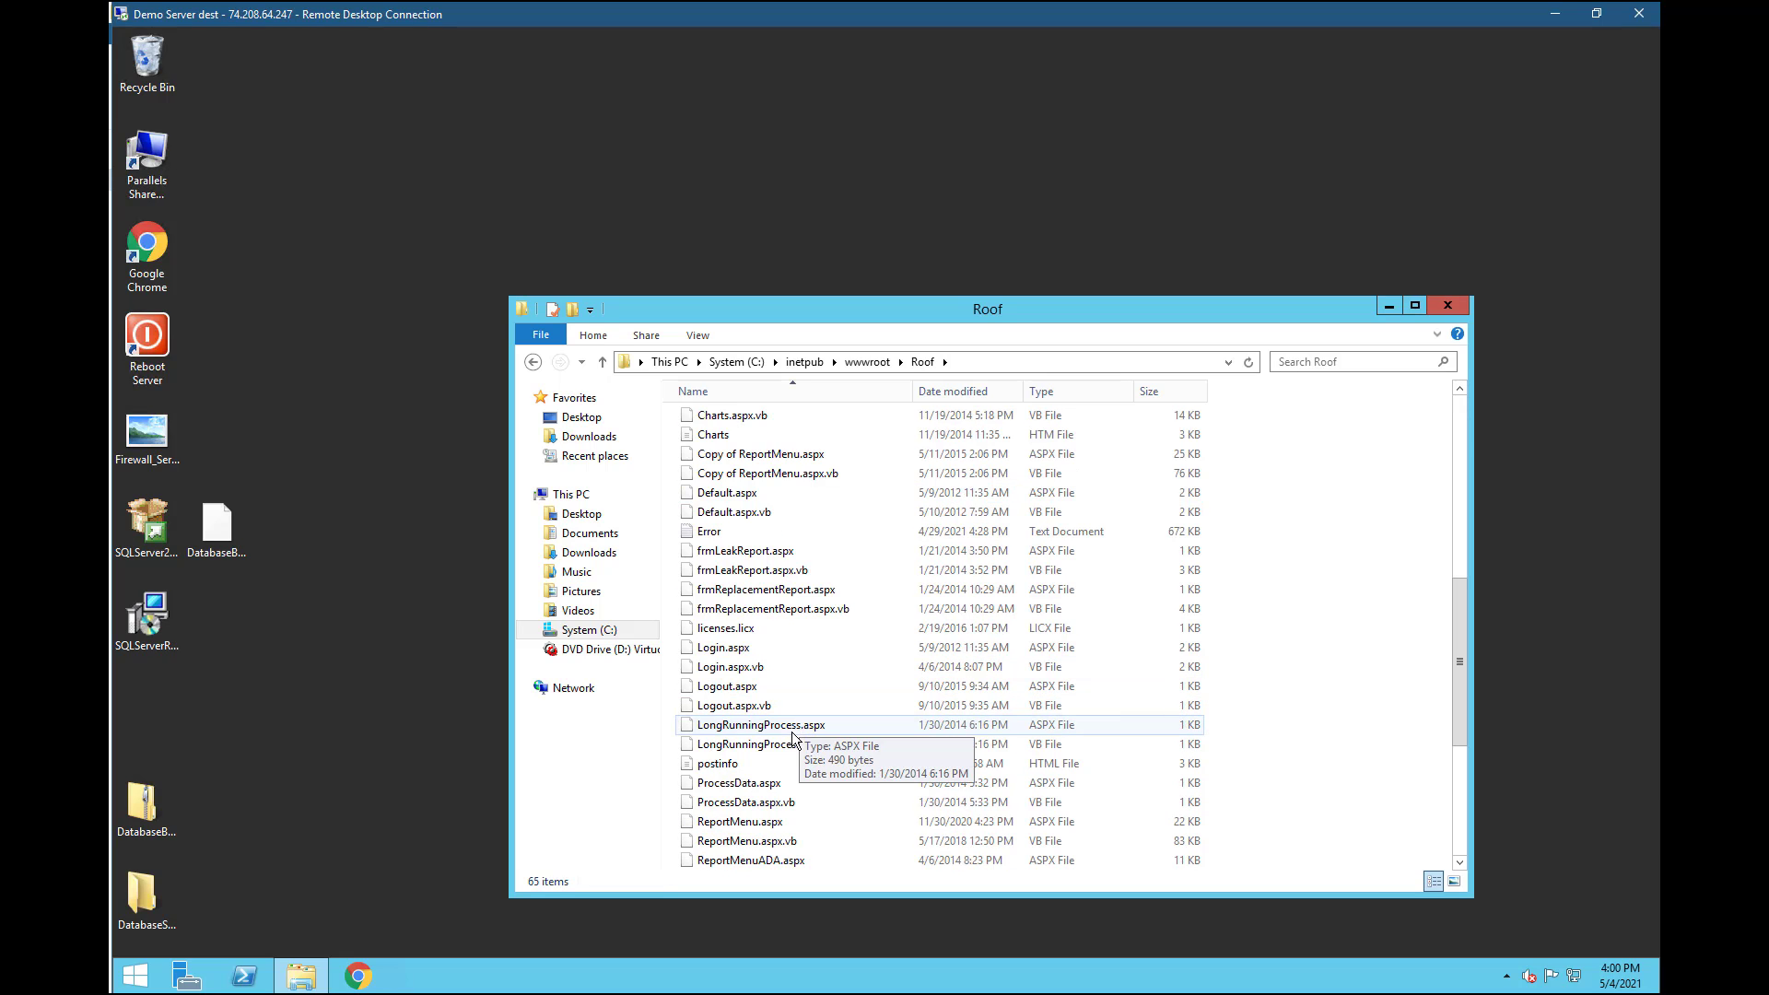
scroll(792, 735, "down", 5)
scroll(793, 728, "up", 9)
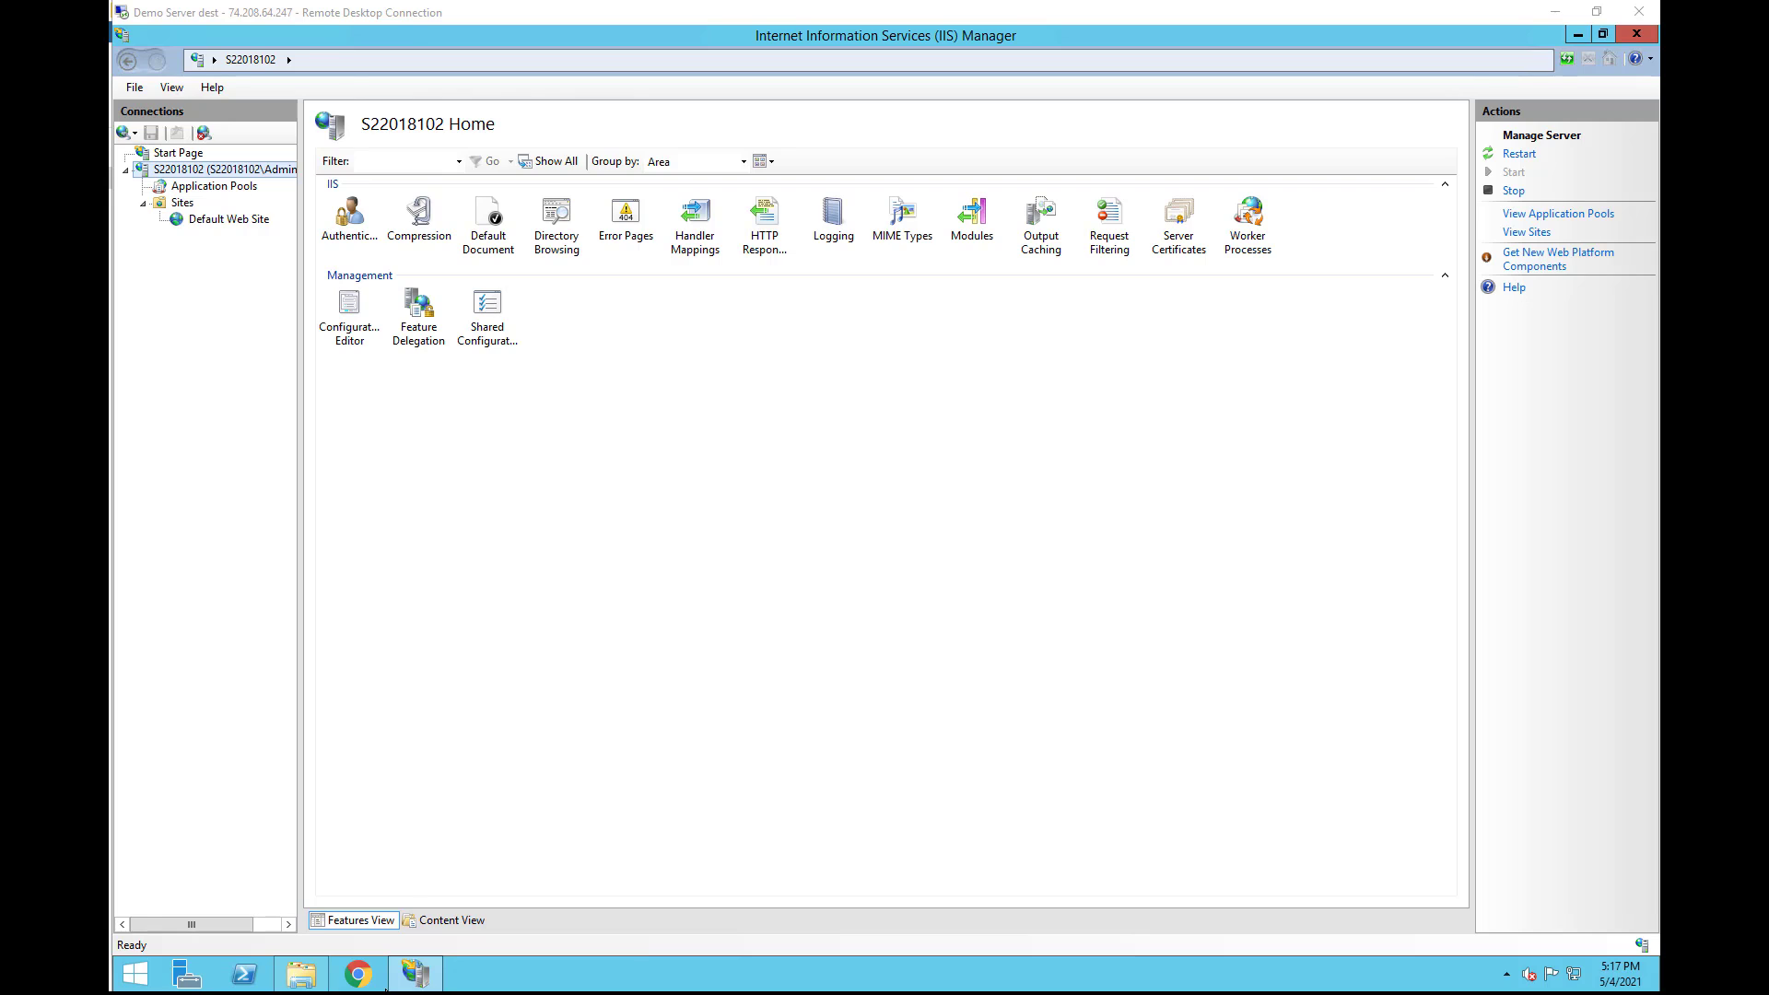
Switch from IIS Manager to the wwwroot folder in File Explorer and recreate the site folder as Roof
left_click(297, 979)
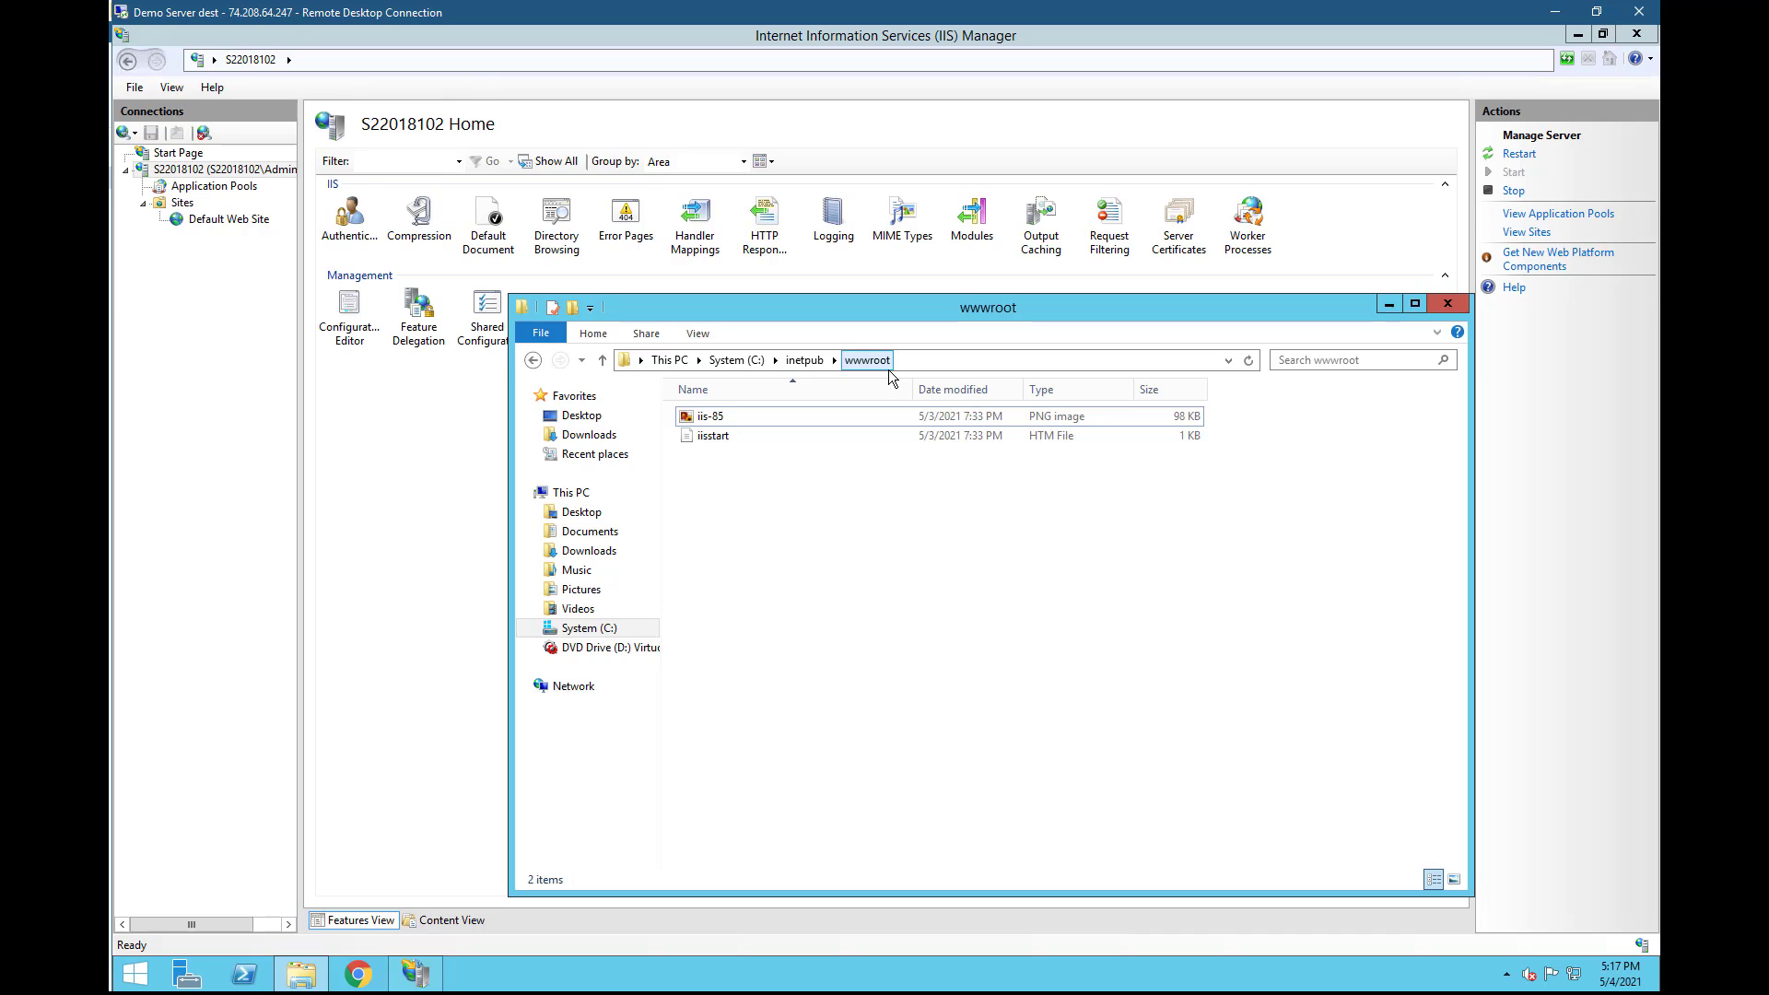
right_click(815, 520)
mouse_move(875, 735)
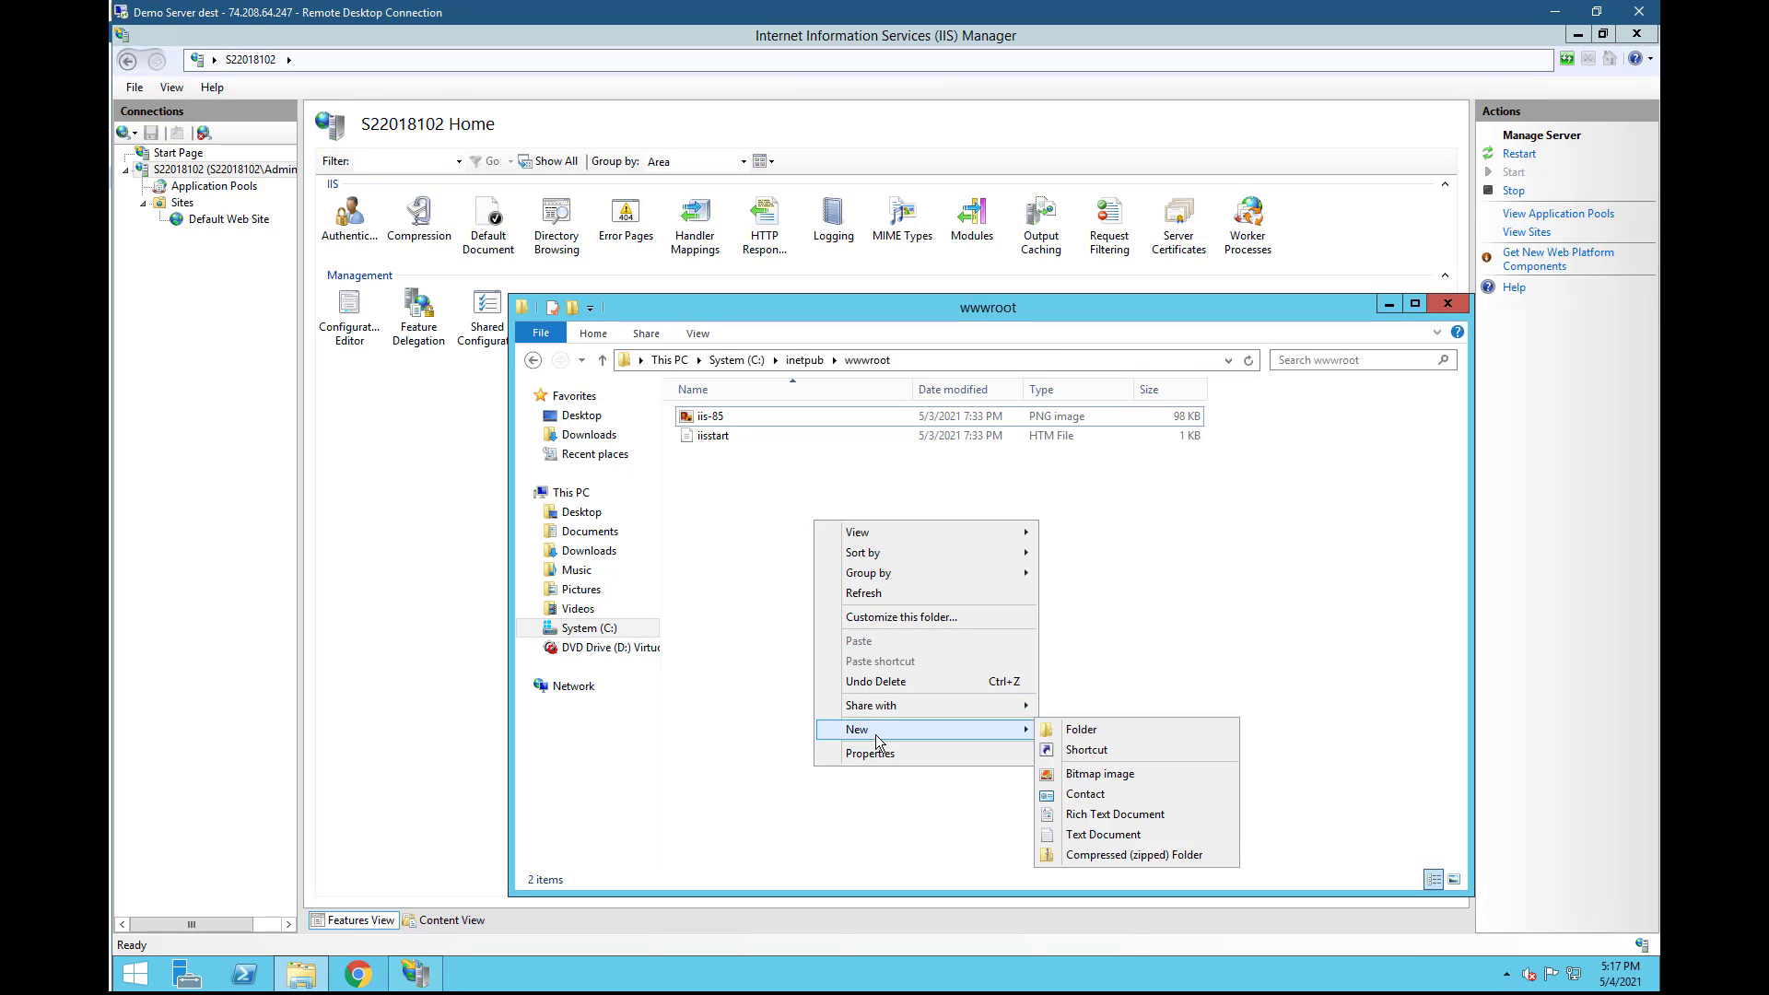
left_click(1170, 728)
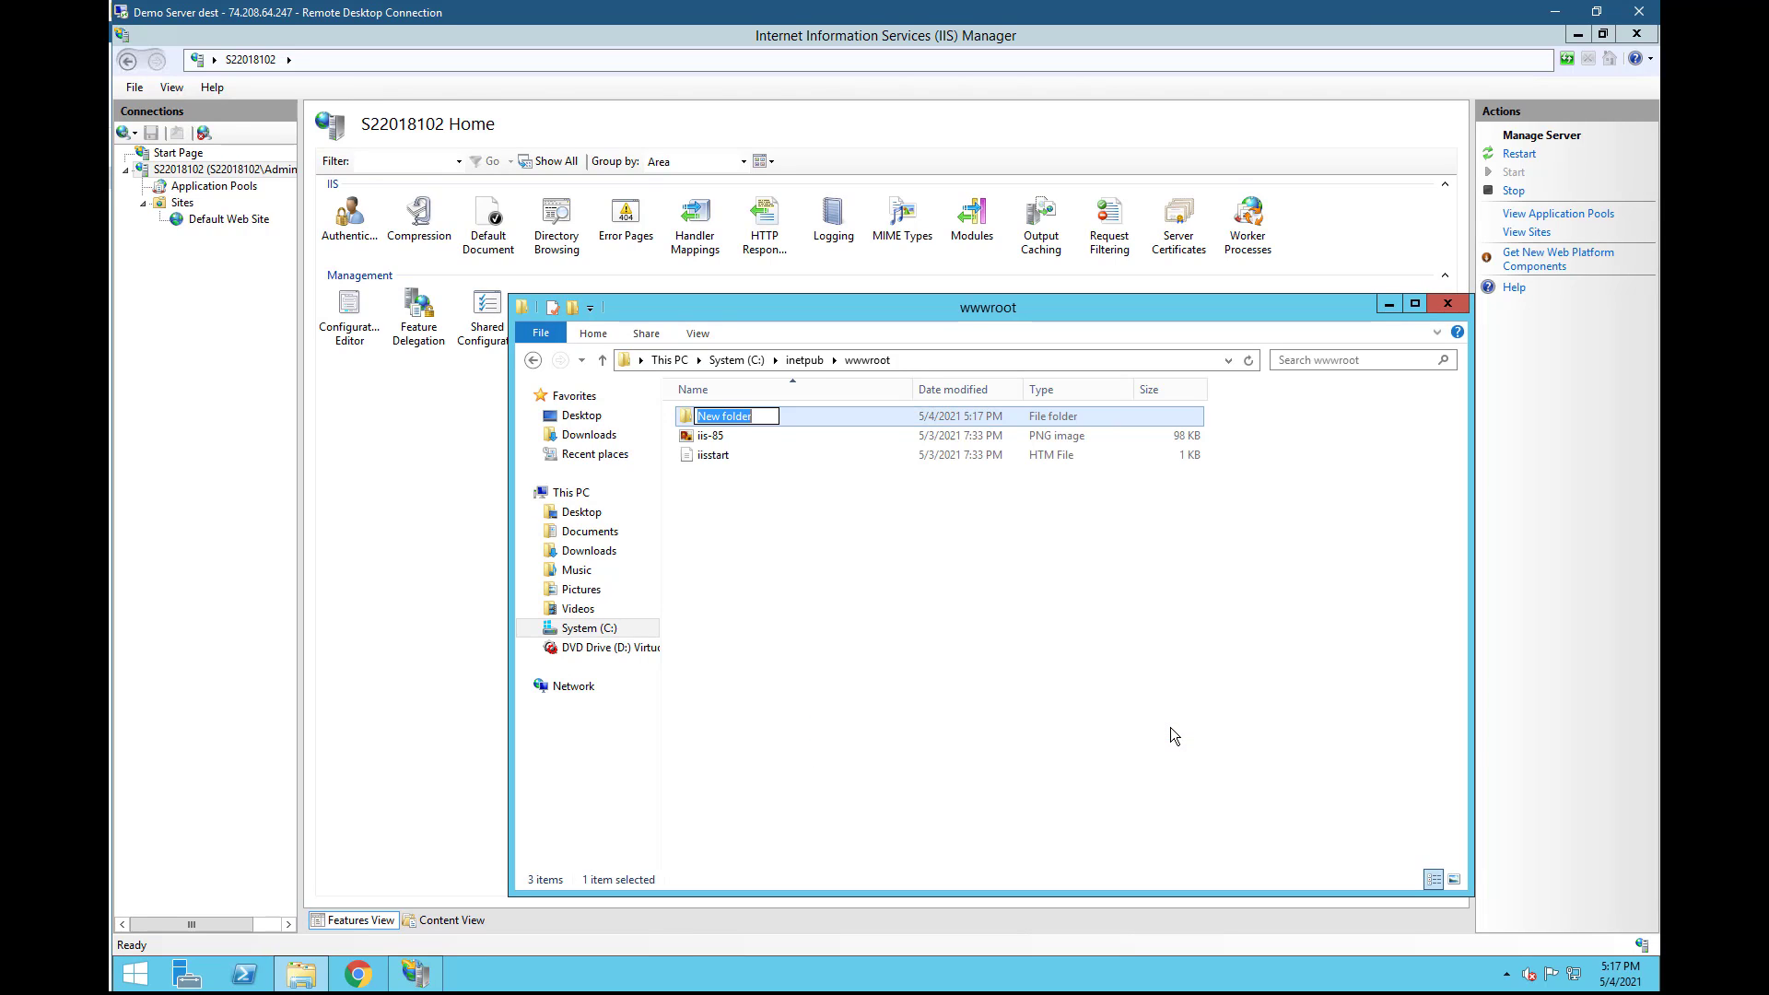
type("Roof")
key("Return")
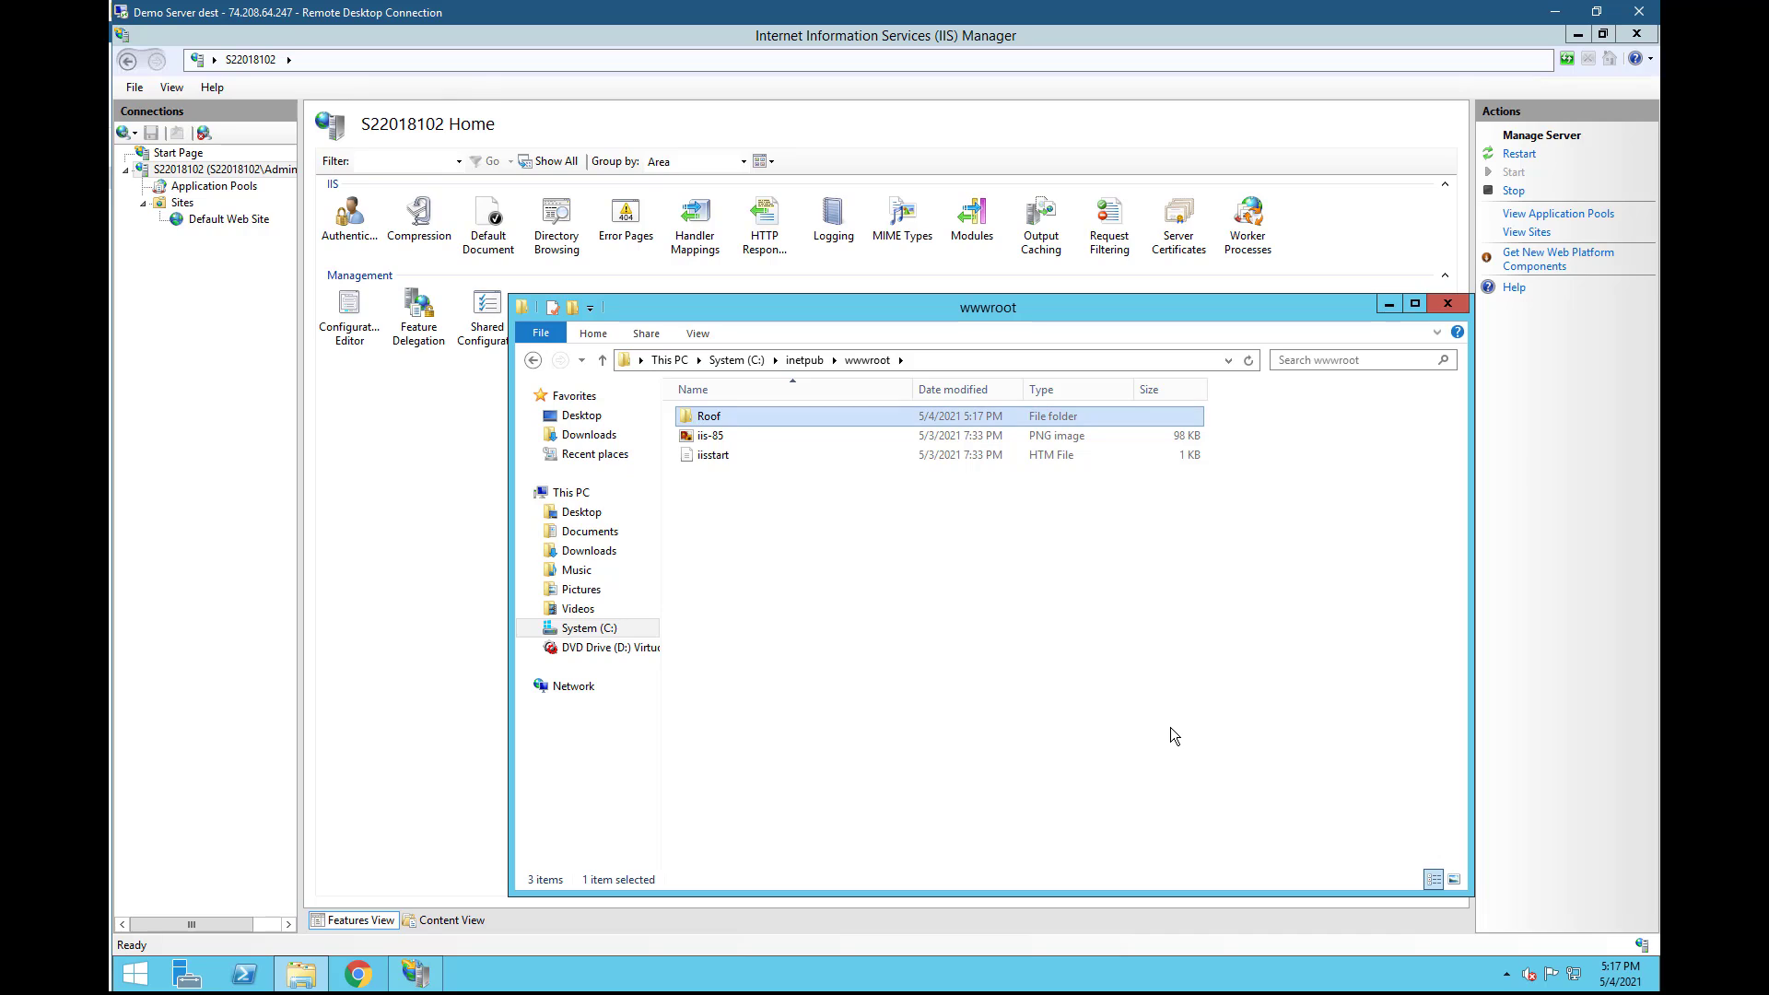
Copy the entire contents of the desktop's Website folder into the empty C:\inetpub\wwwroot\Roof folder
double_click(857, 420)
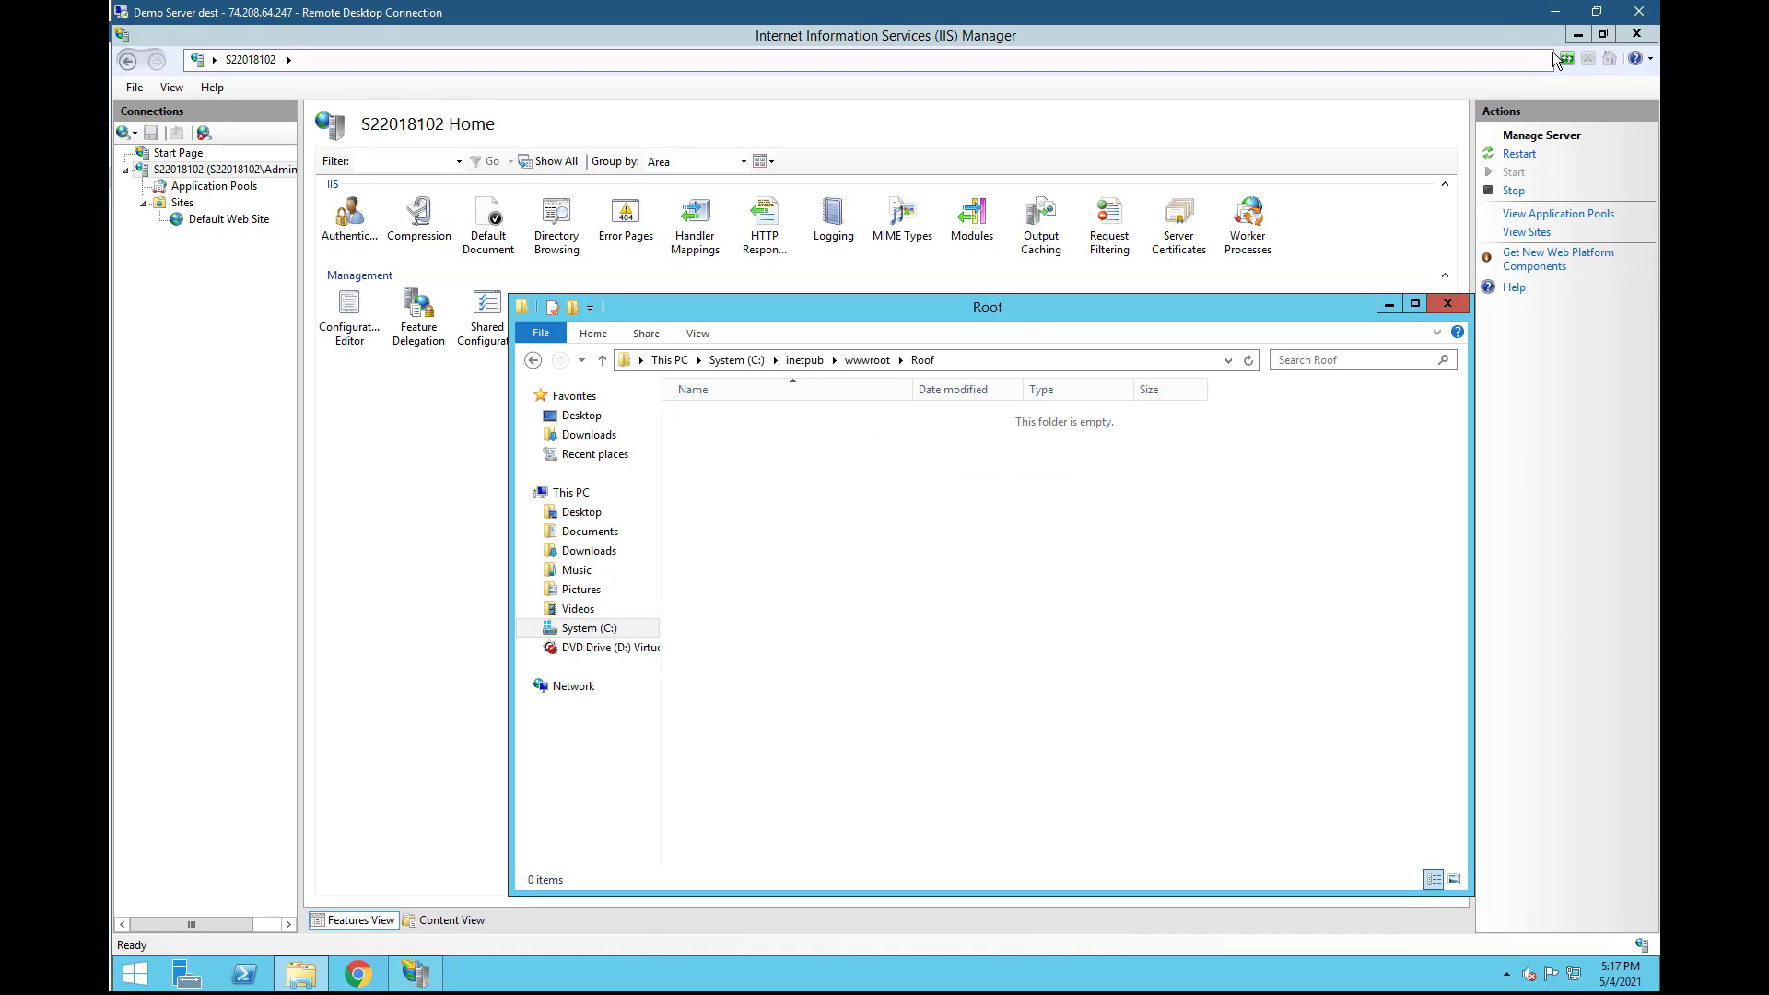
left_click(1578, 34)
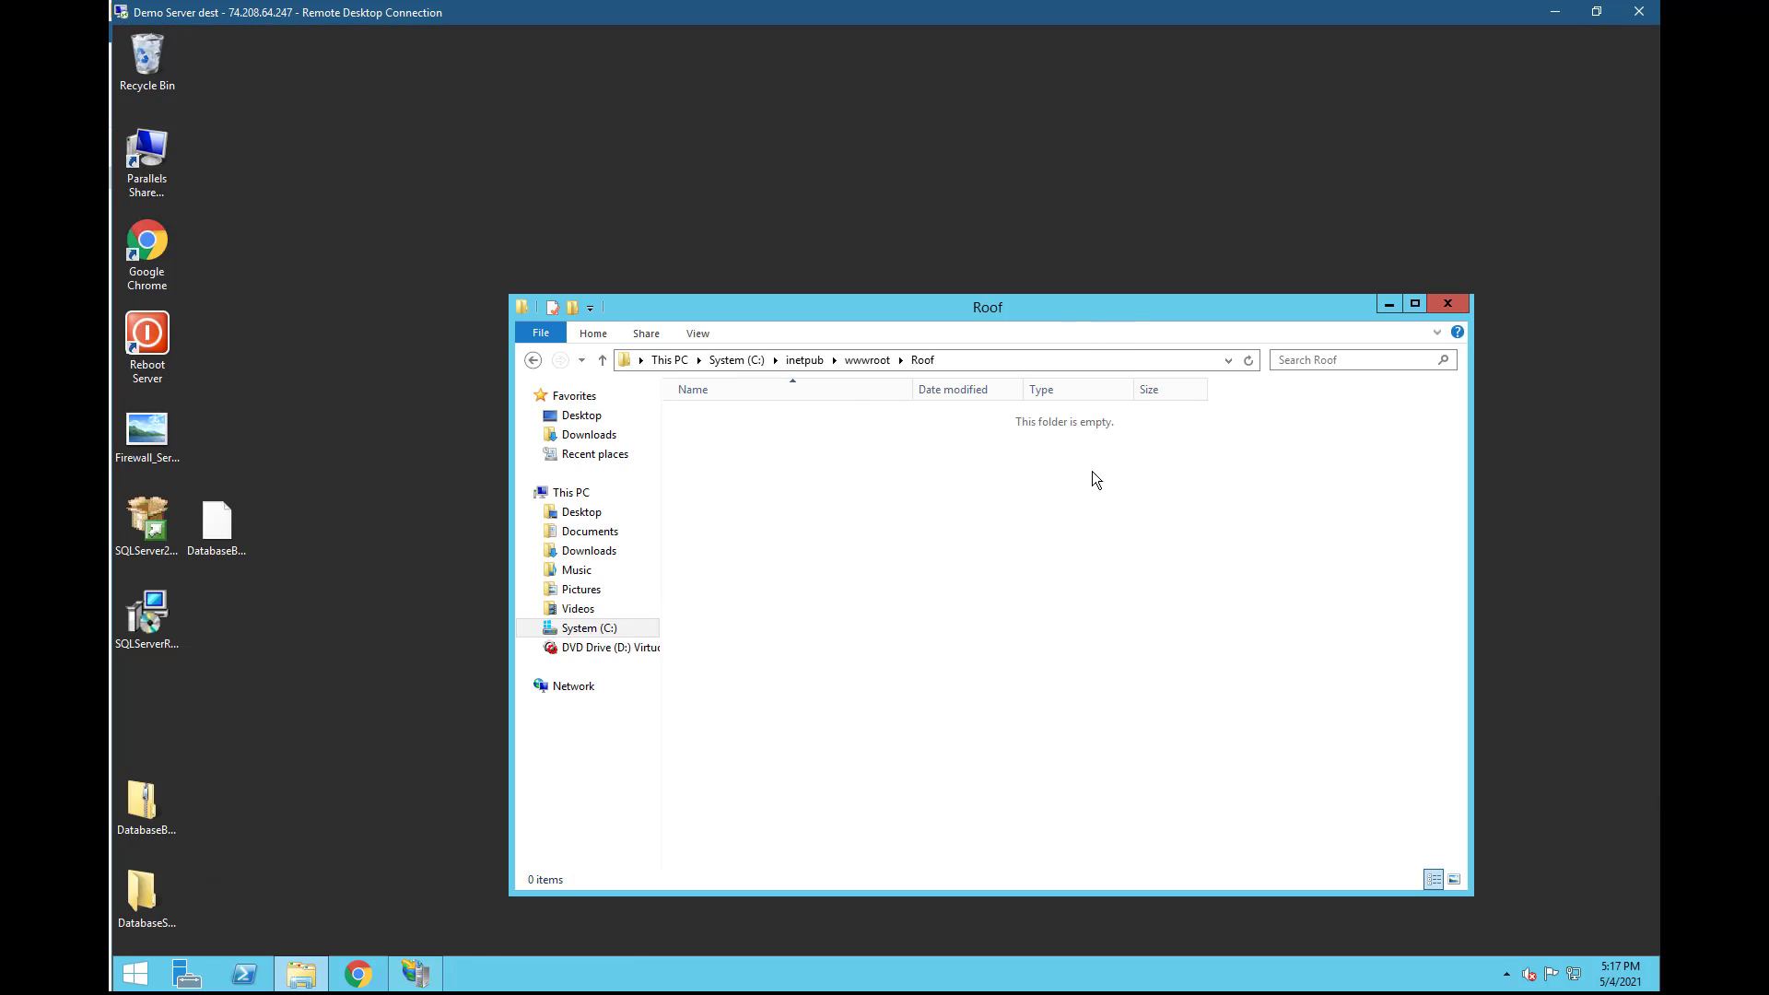
left_click_drag(1113, 304, 1084, 638)
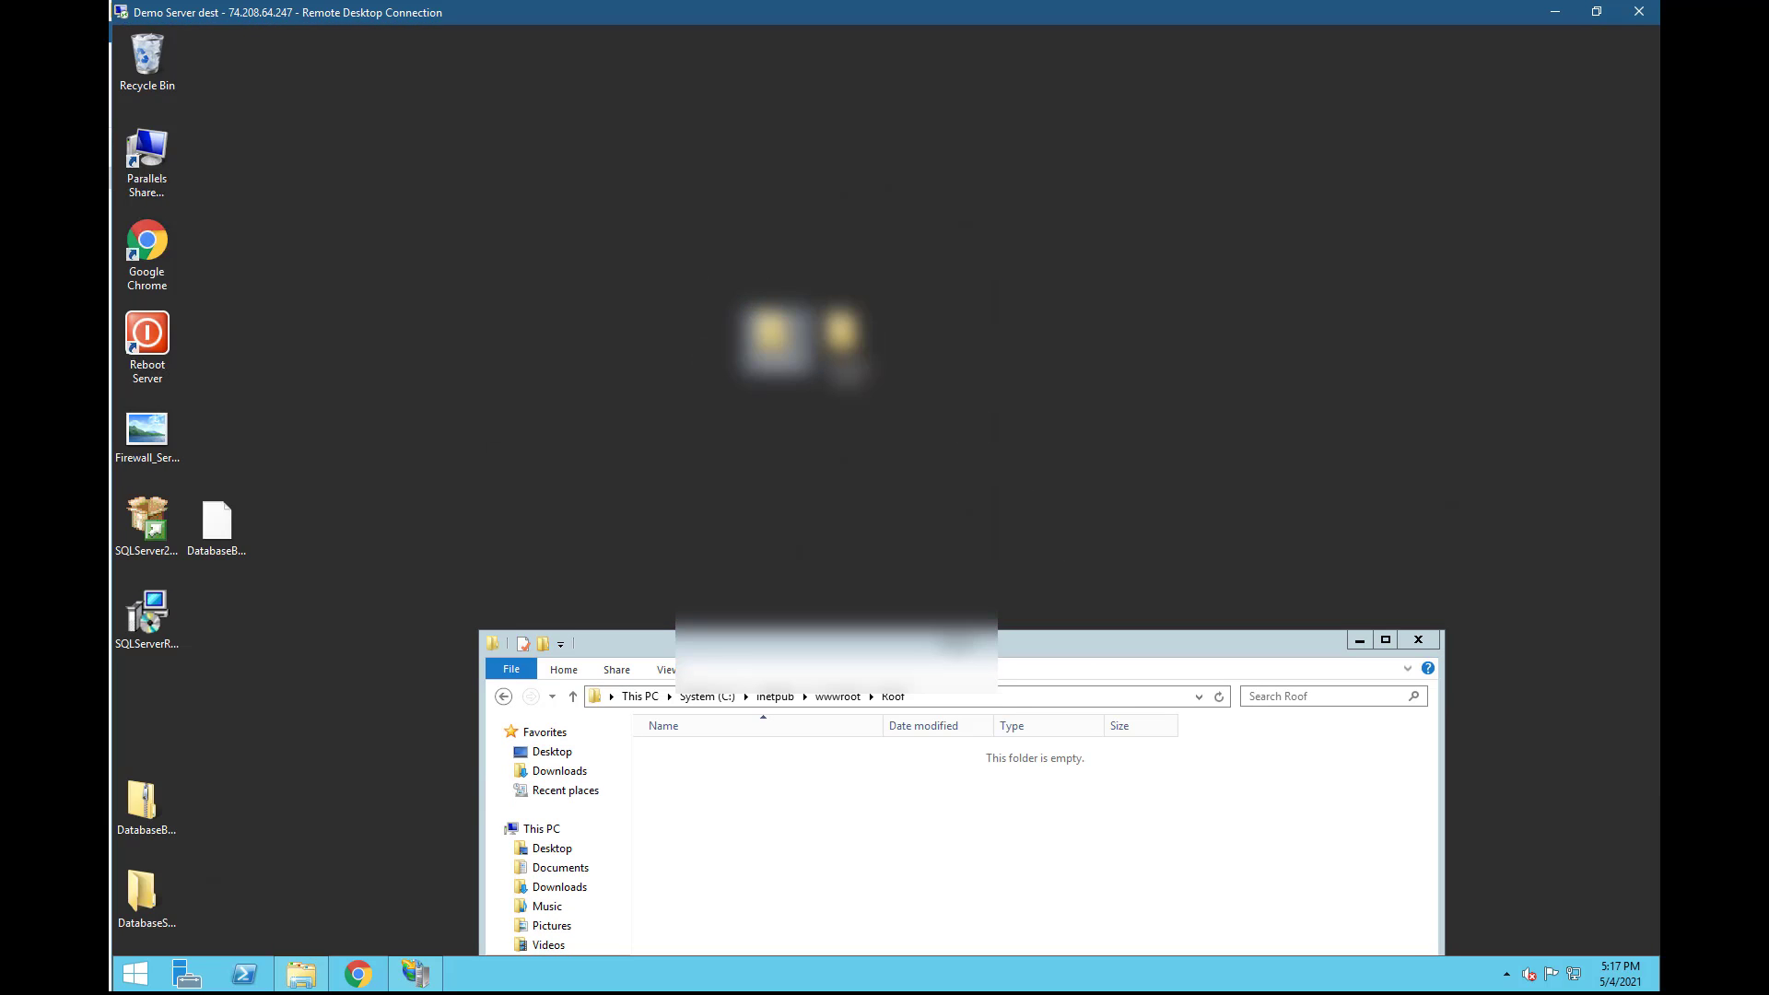
double_click(781, 346)
left_click(874, 224)
key("ctrl+a")
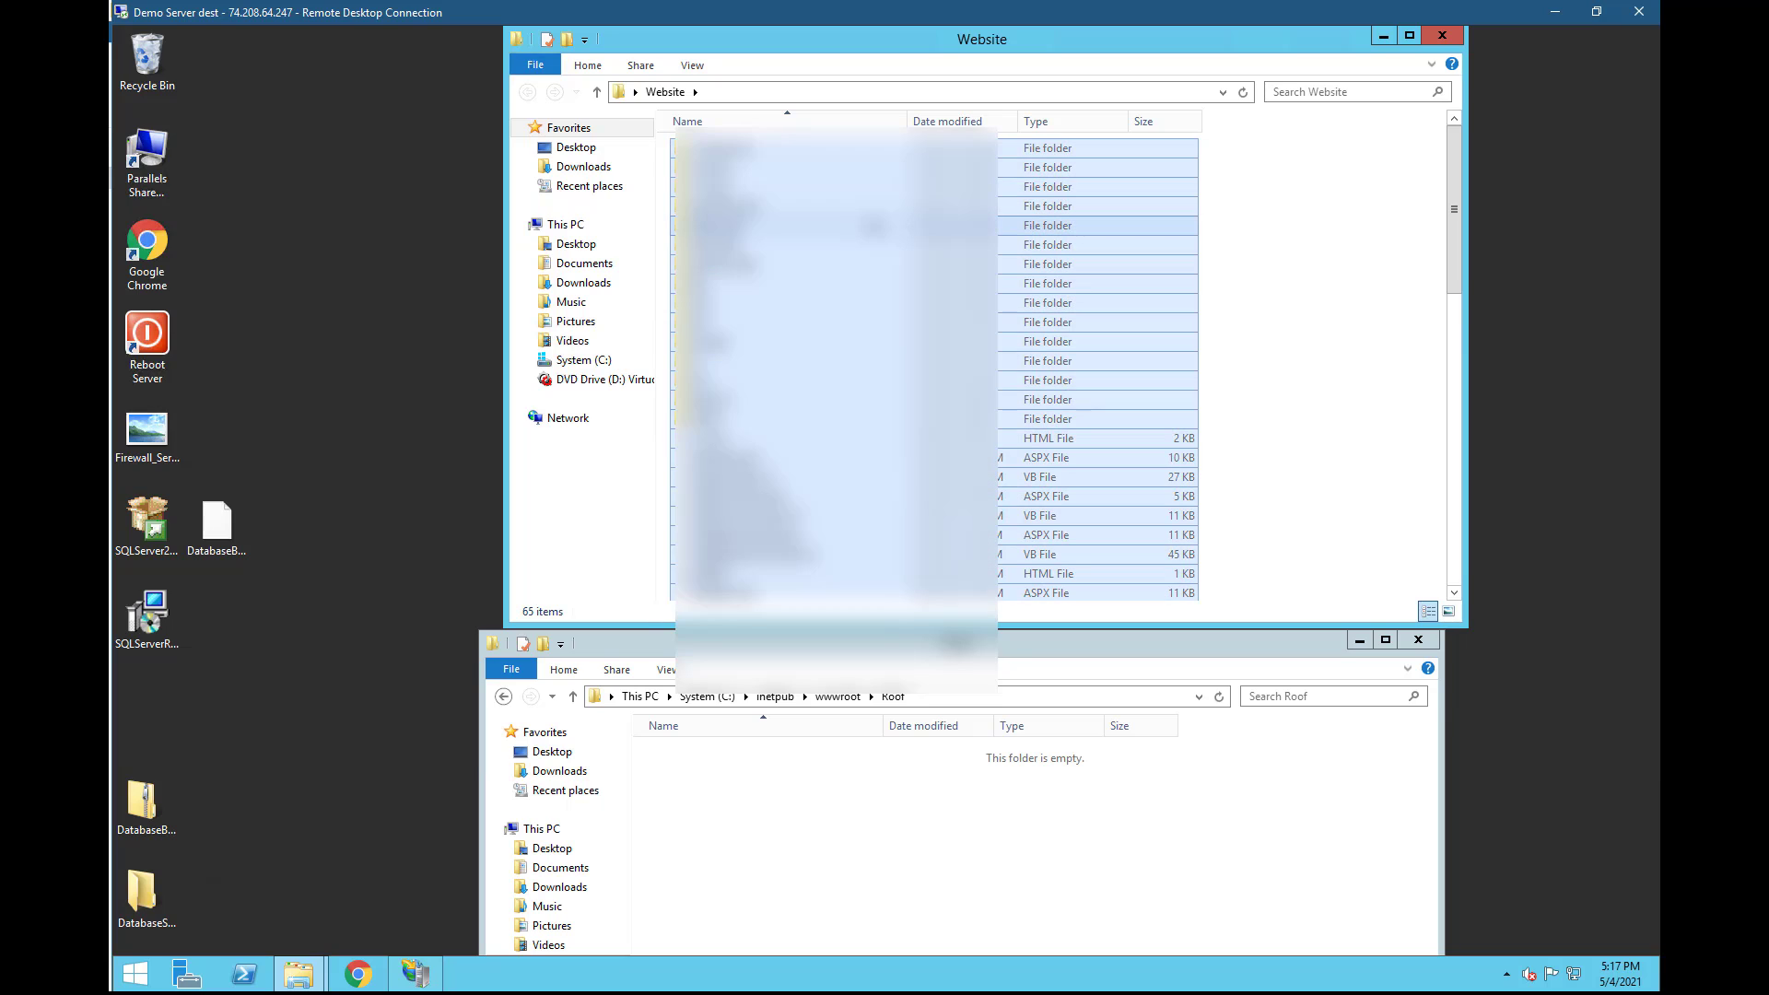
left_click(977, 654)
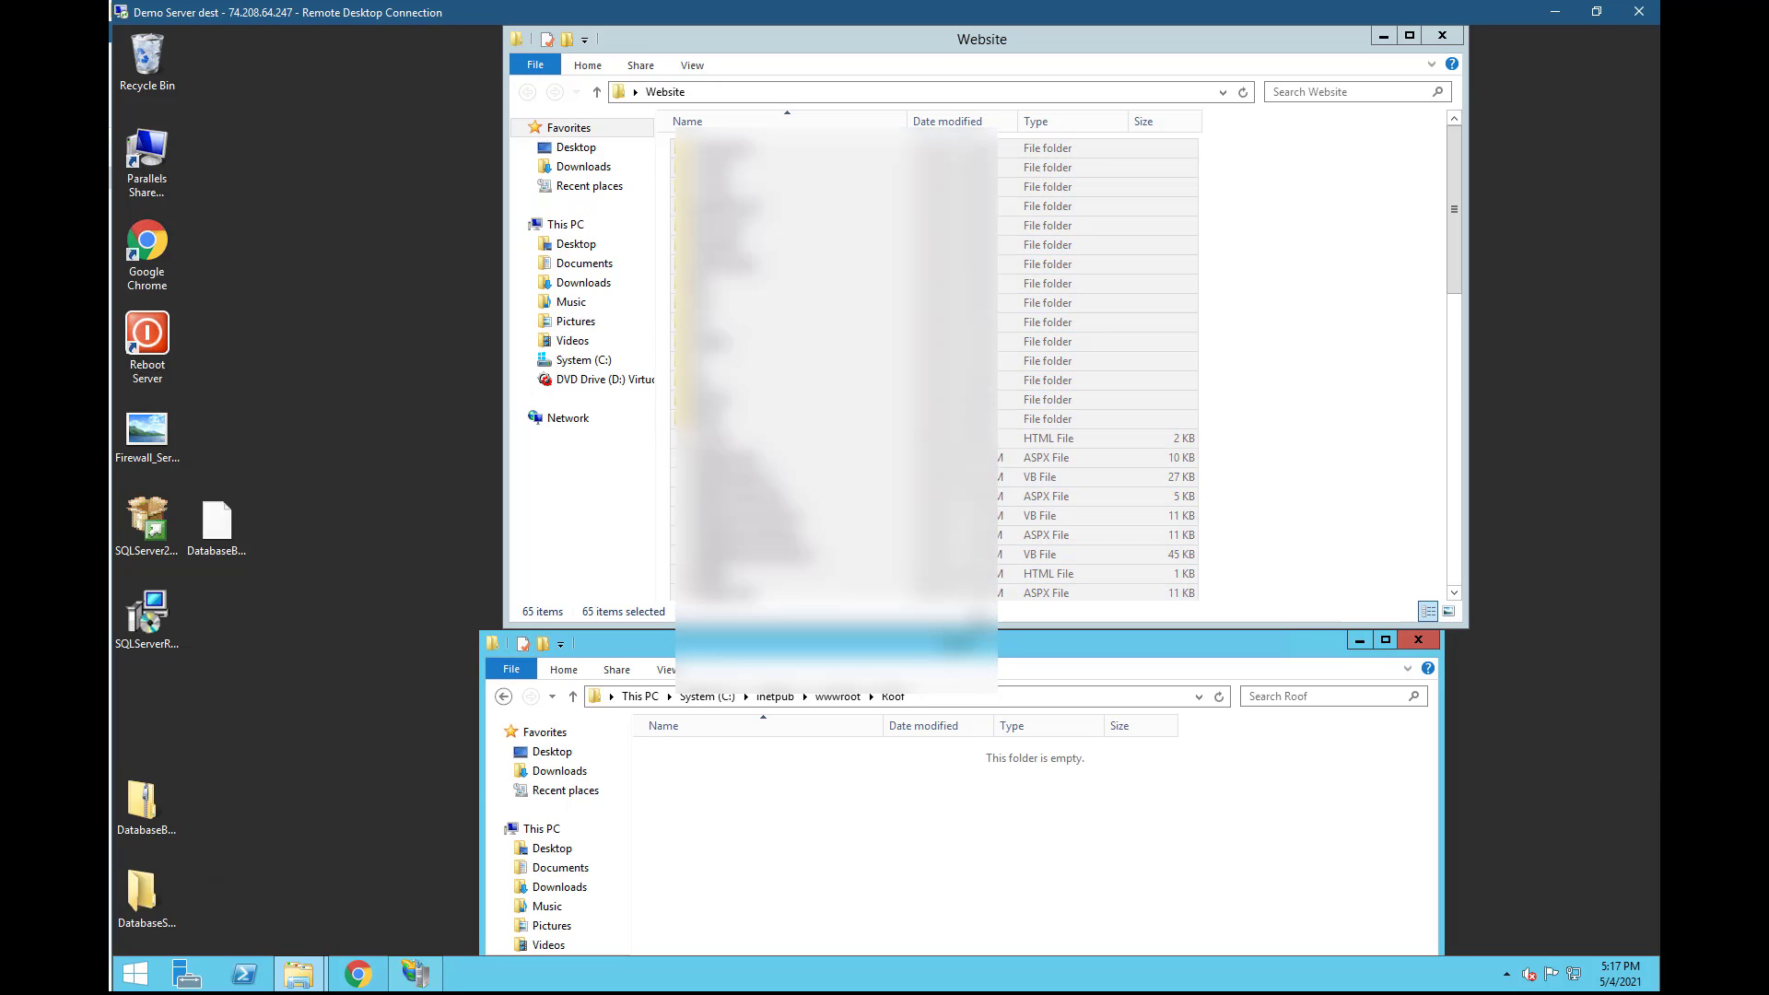
left_click_drag(977, 640, 976, 137)
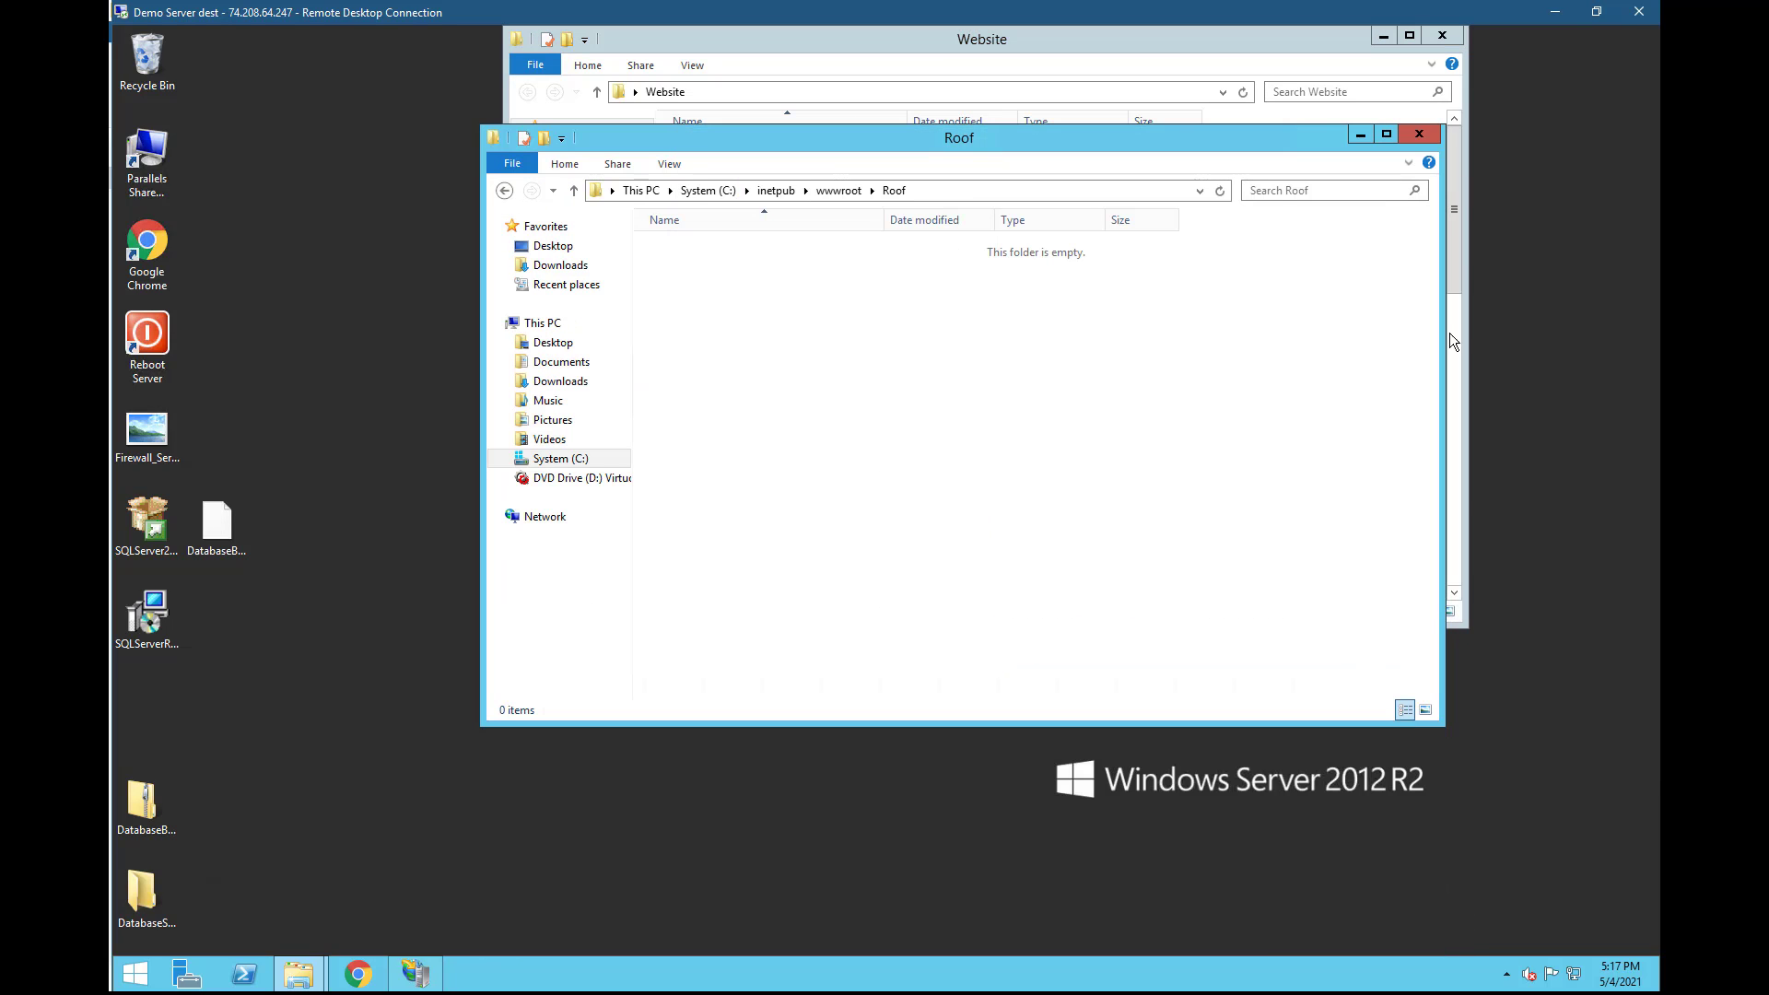
key("ctrl+v")
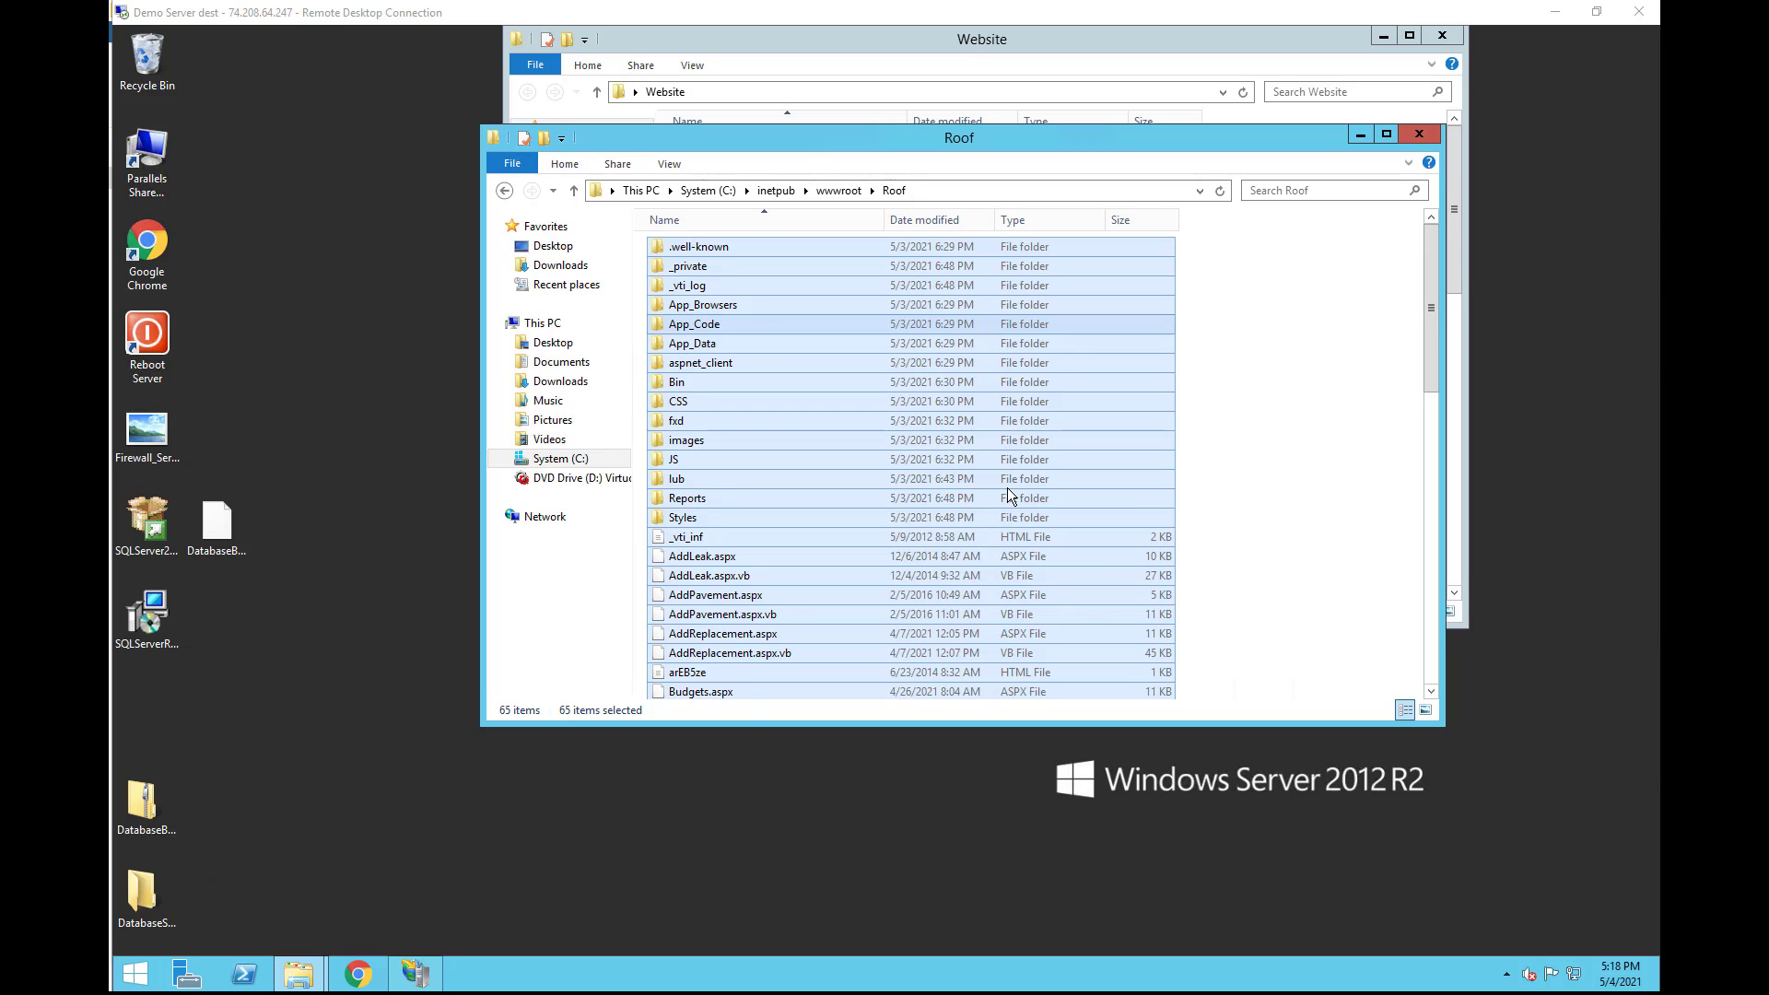
Look through the copied website files in Roof, and close both the Roof and Website folder windows
left_click(1165, 529)
scroll(1159, 571, "down", 6)
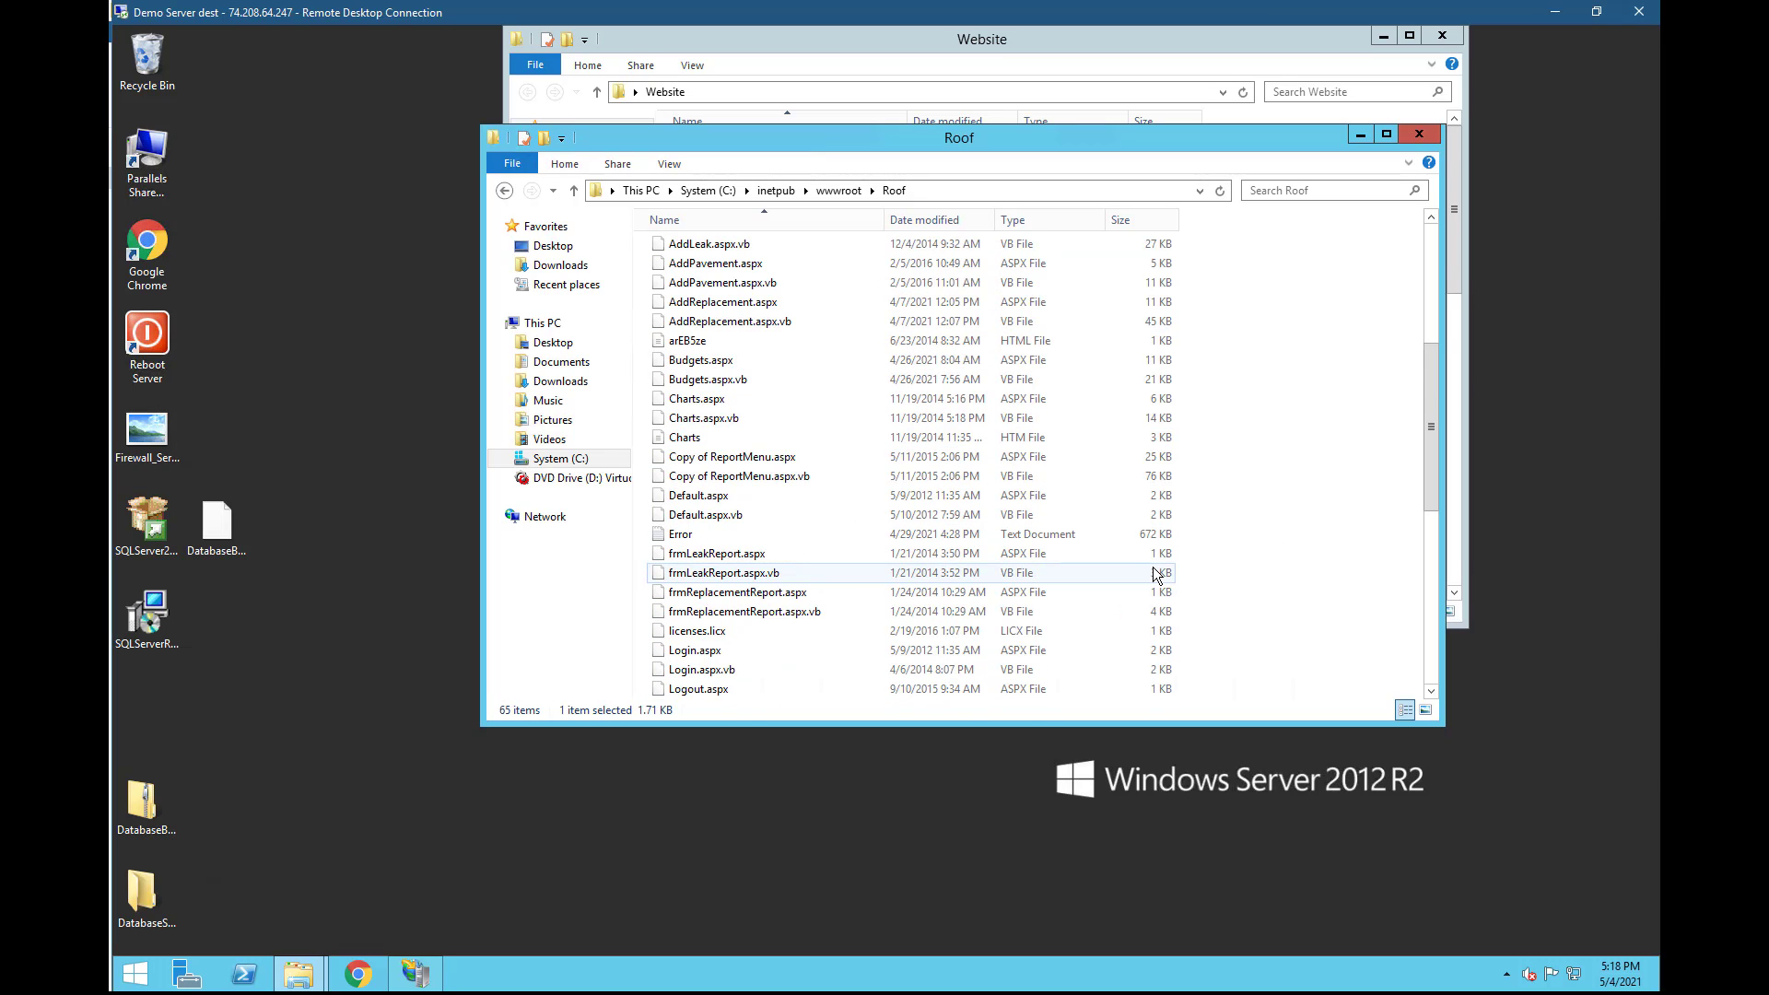
scroll(1157, 571, "up", 6)
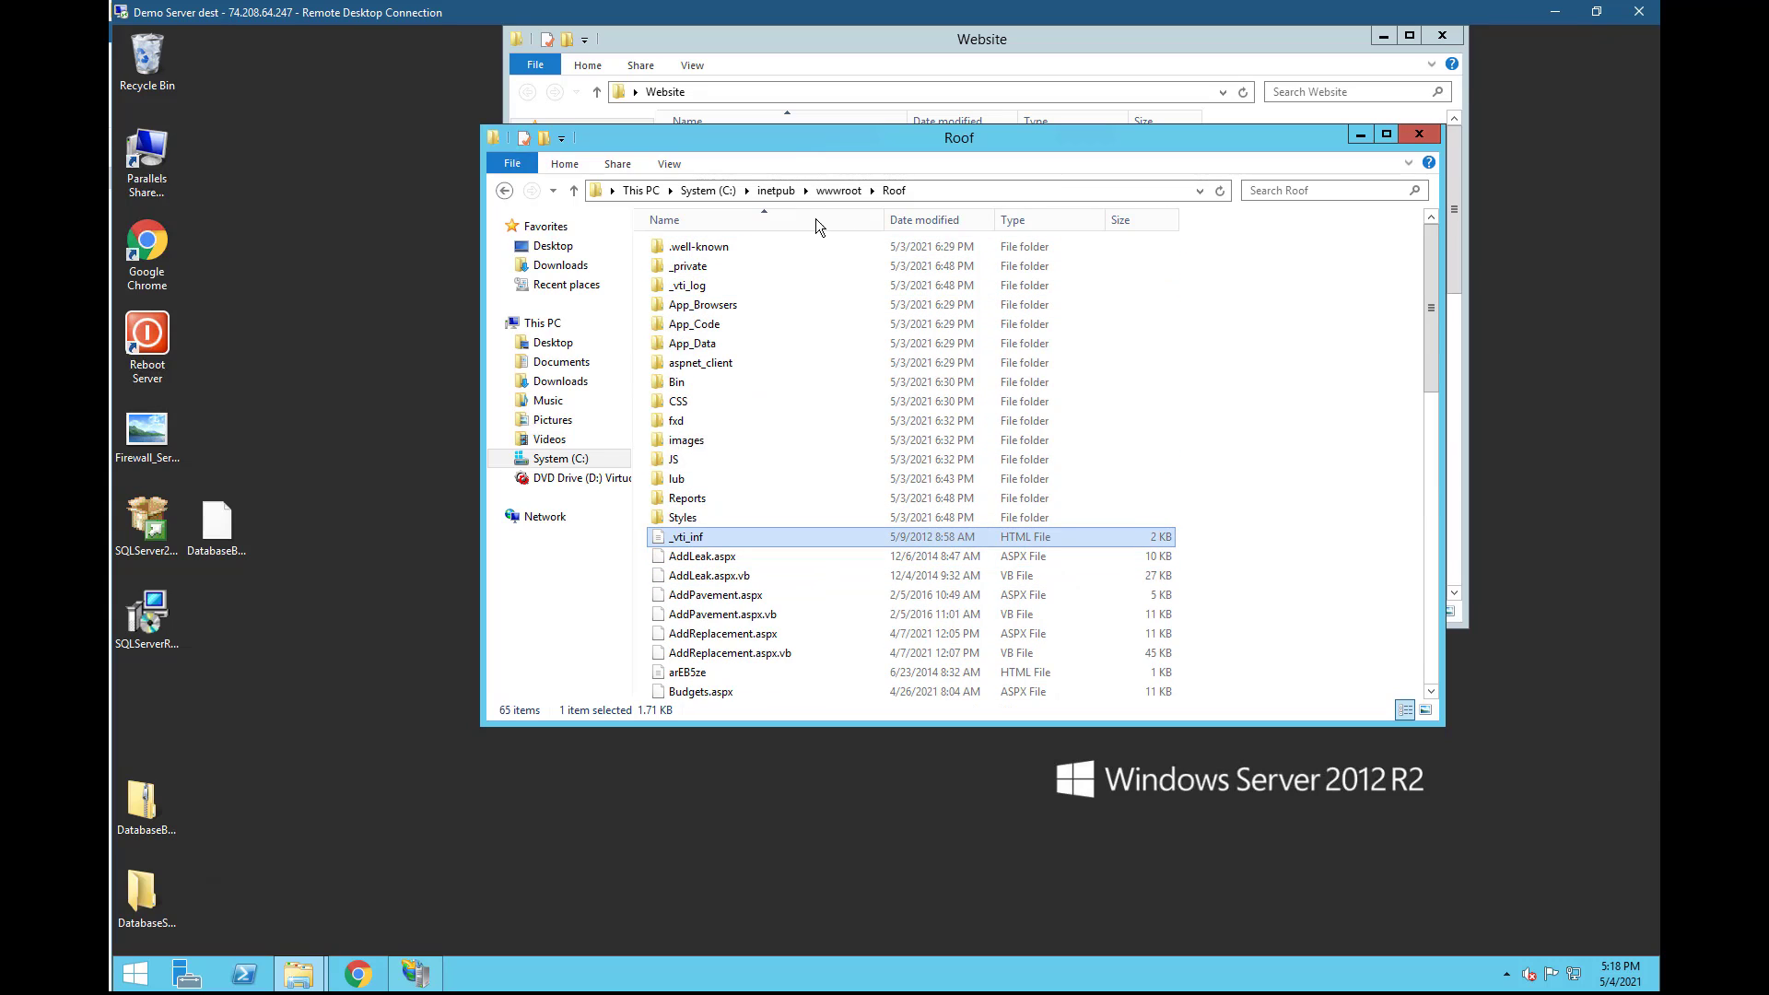
left_click(1432, 135)
left_click(1443, 37)
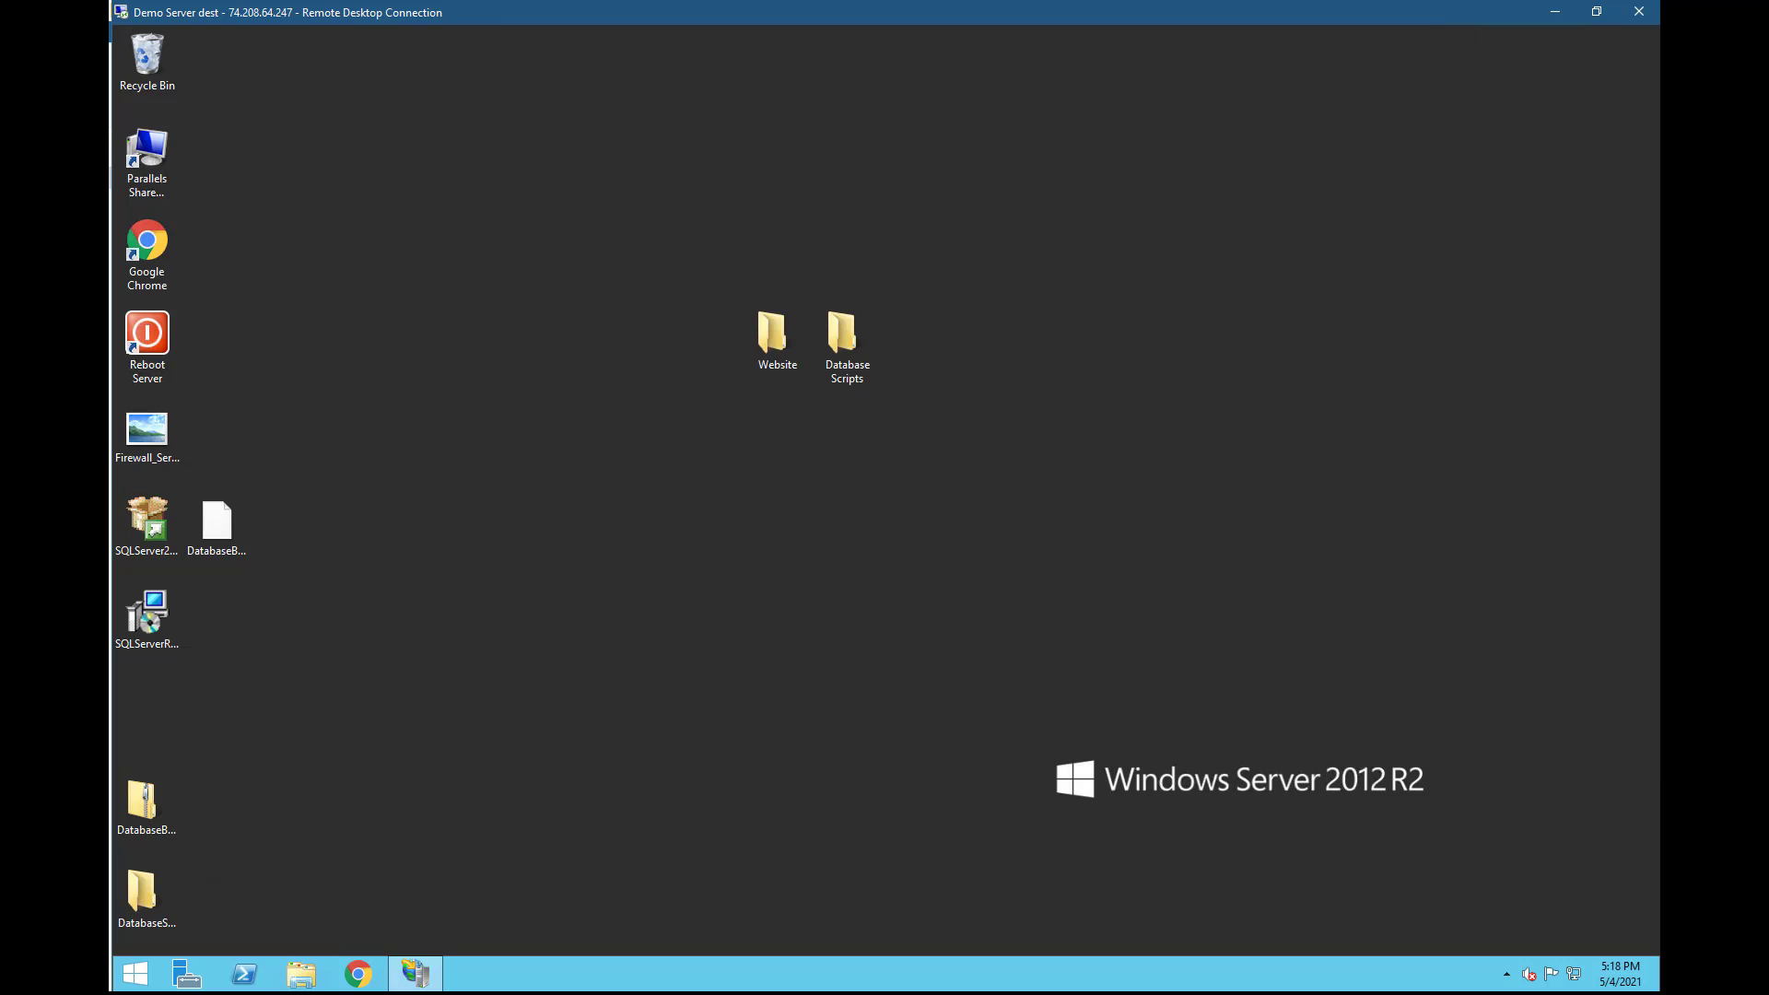
Switch to IIS Manager and add an application pool named roof2.winningit.com with .NET CLR Version v4.0.30319 and Integrated pipeline mode
left_click(411, 974)
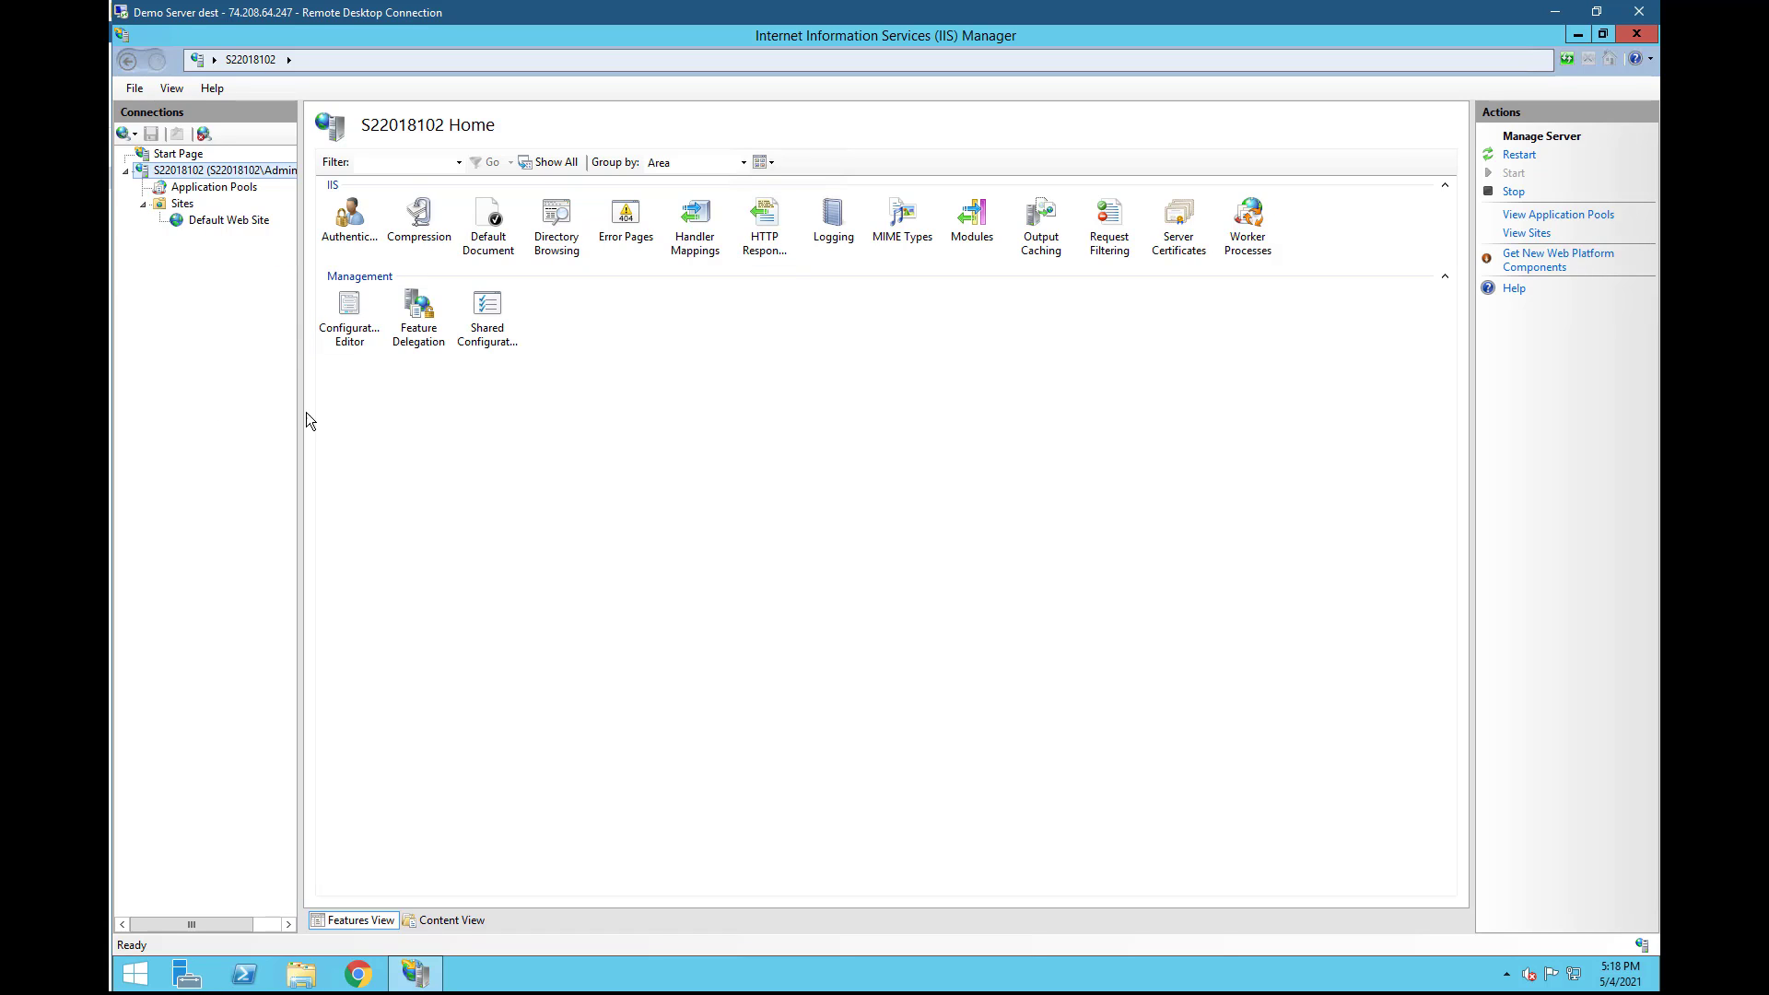
left_click_drag(301, 418, 450, 420)
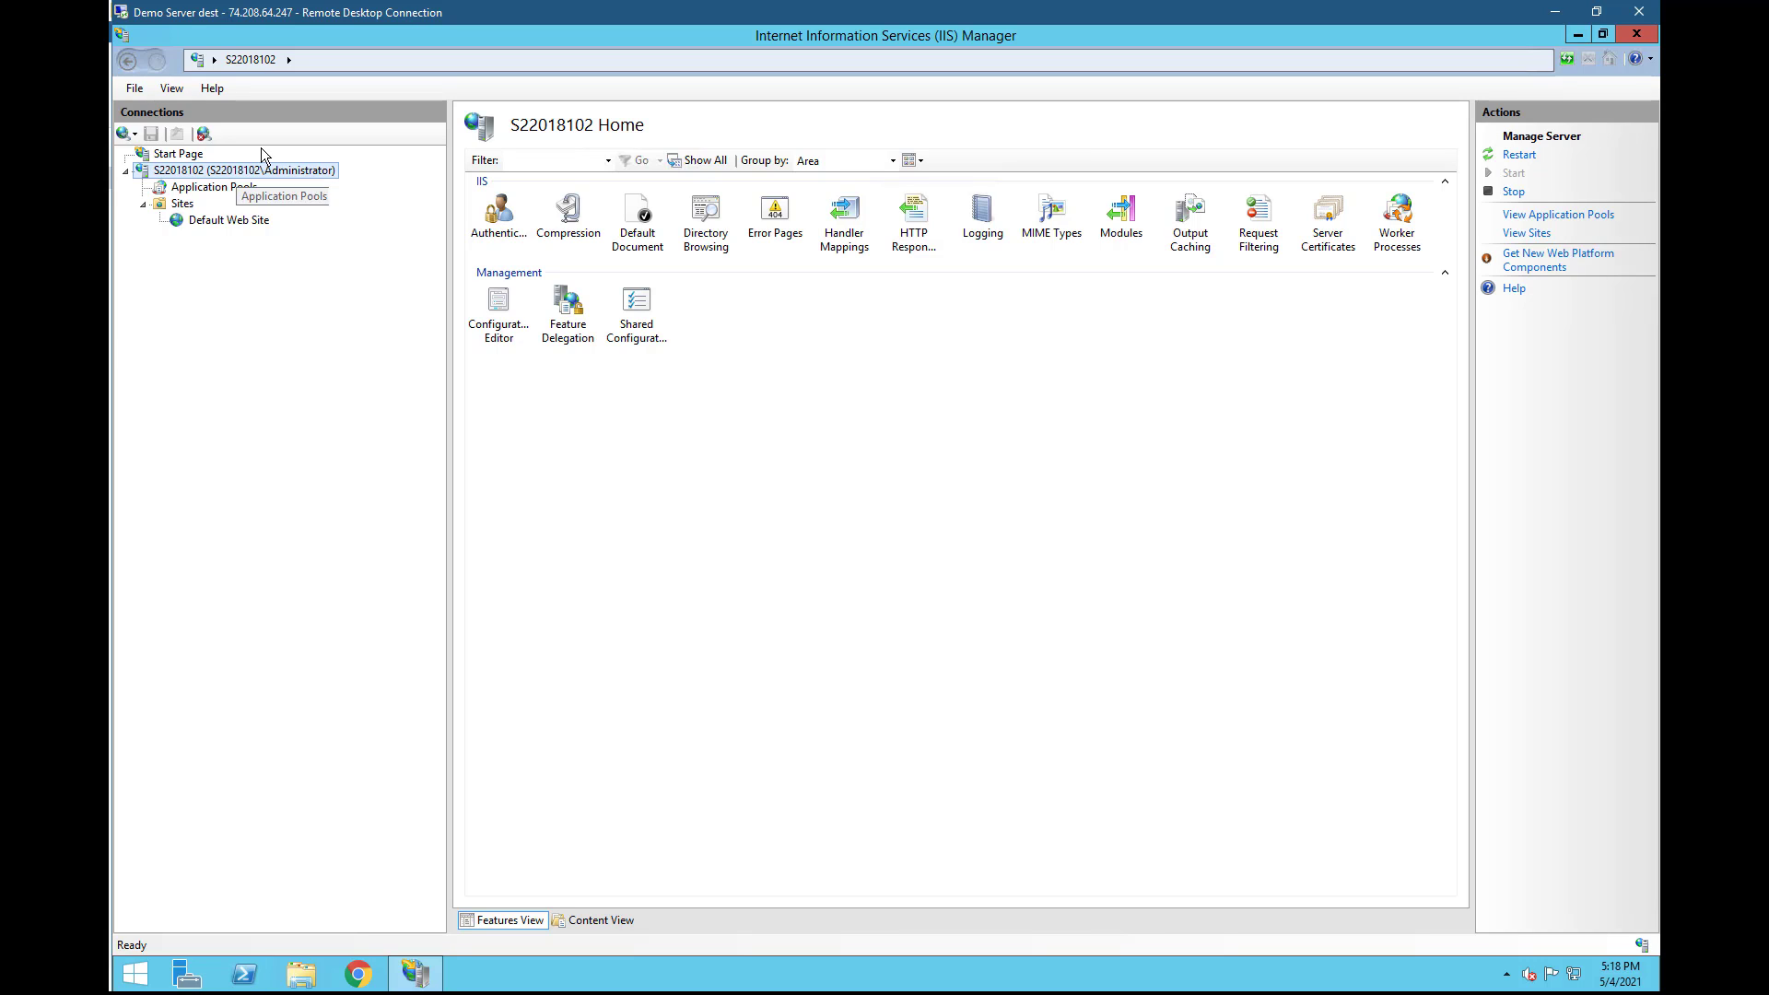
left_click(206, 192)
right_click(205, 192)
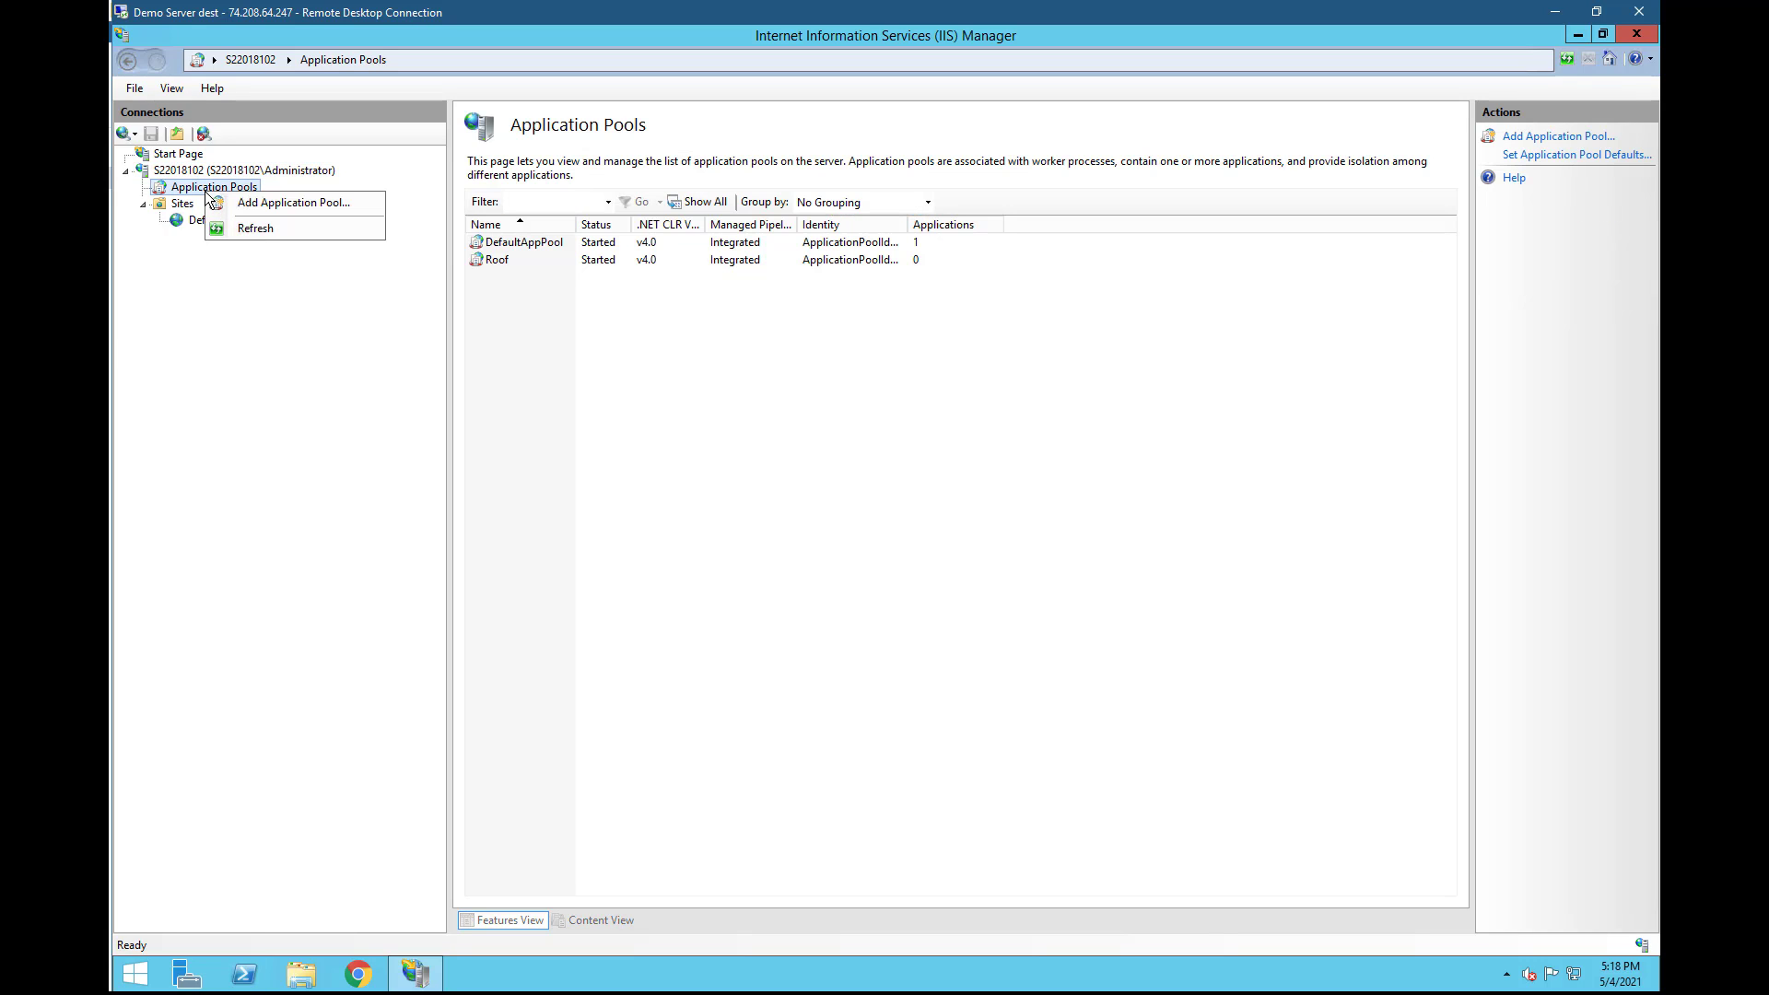
left_click(270, 204)
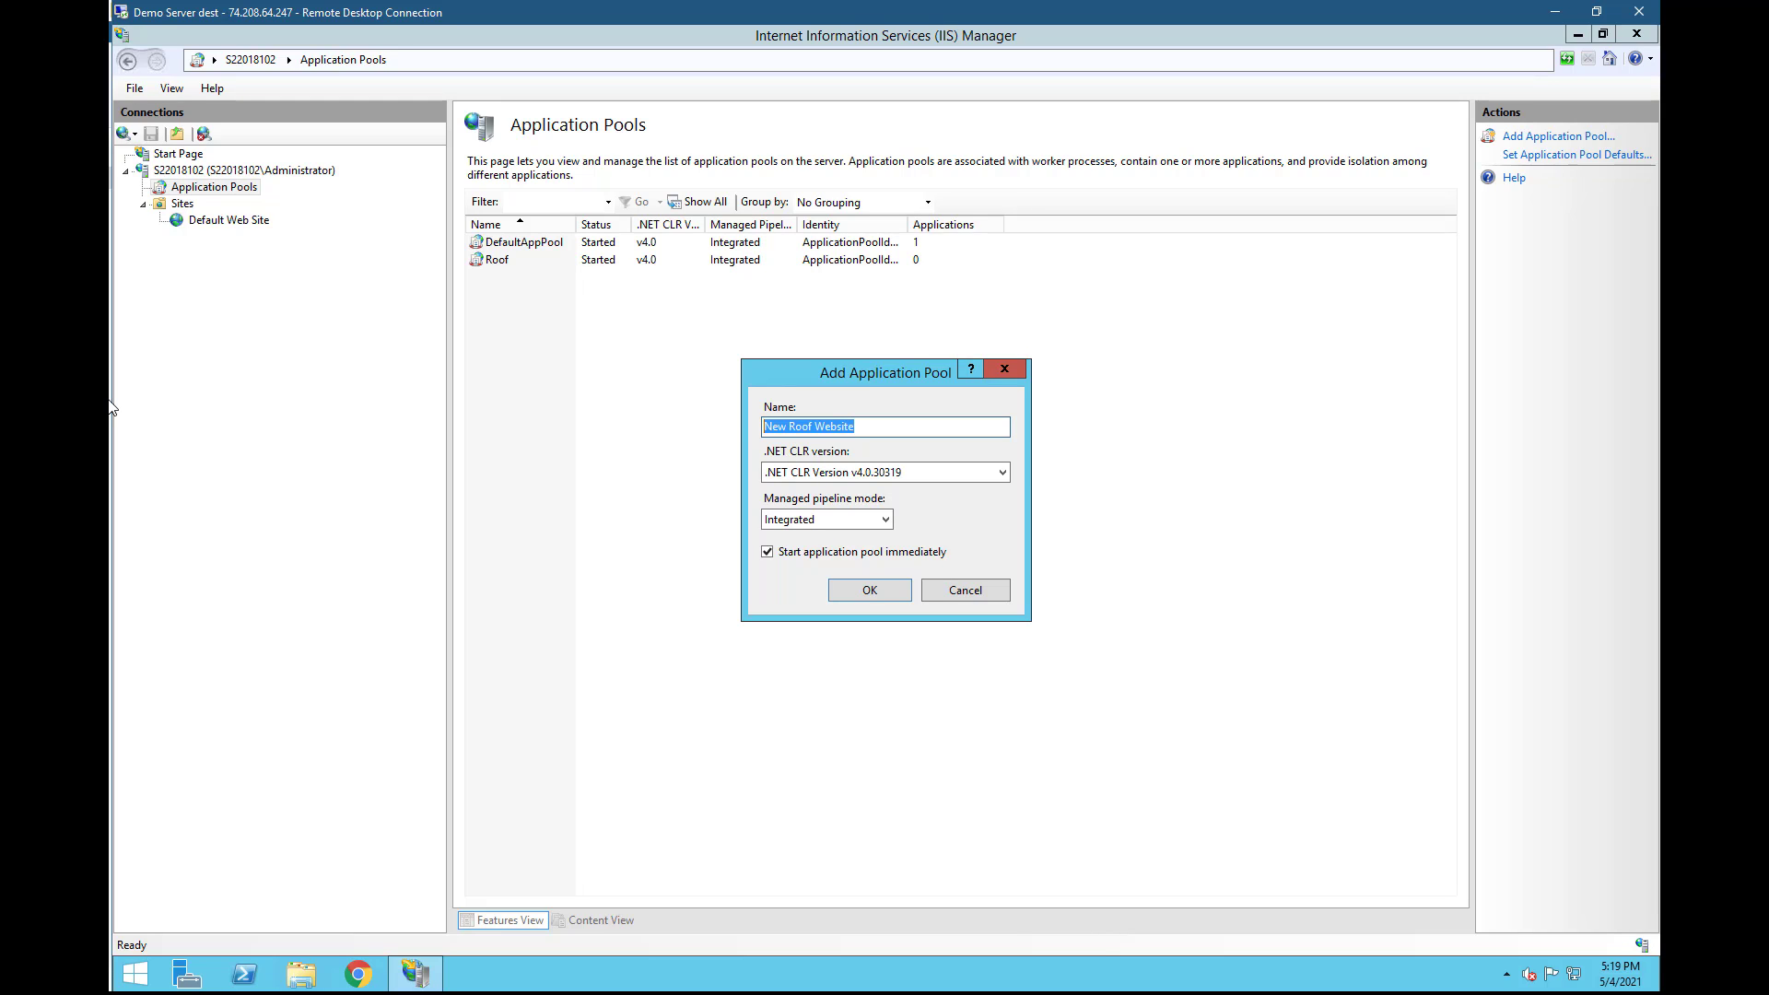
type("r")
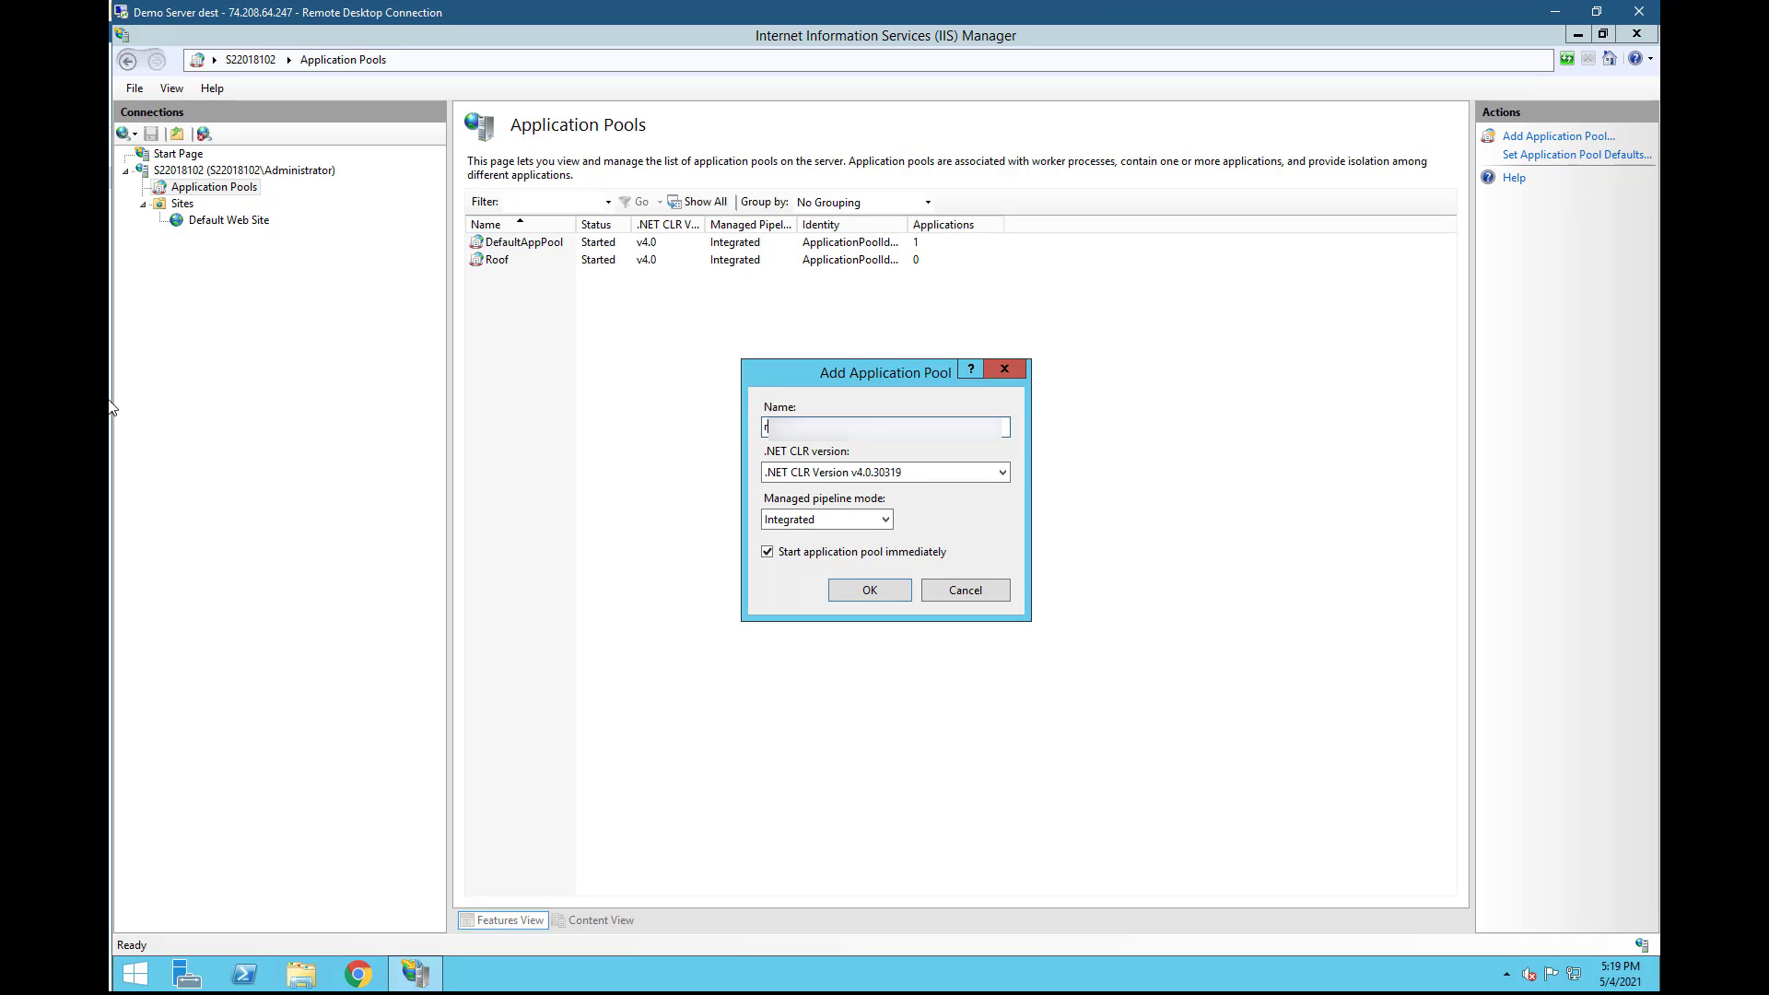
type("websitesite")
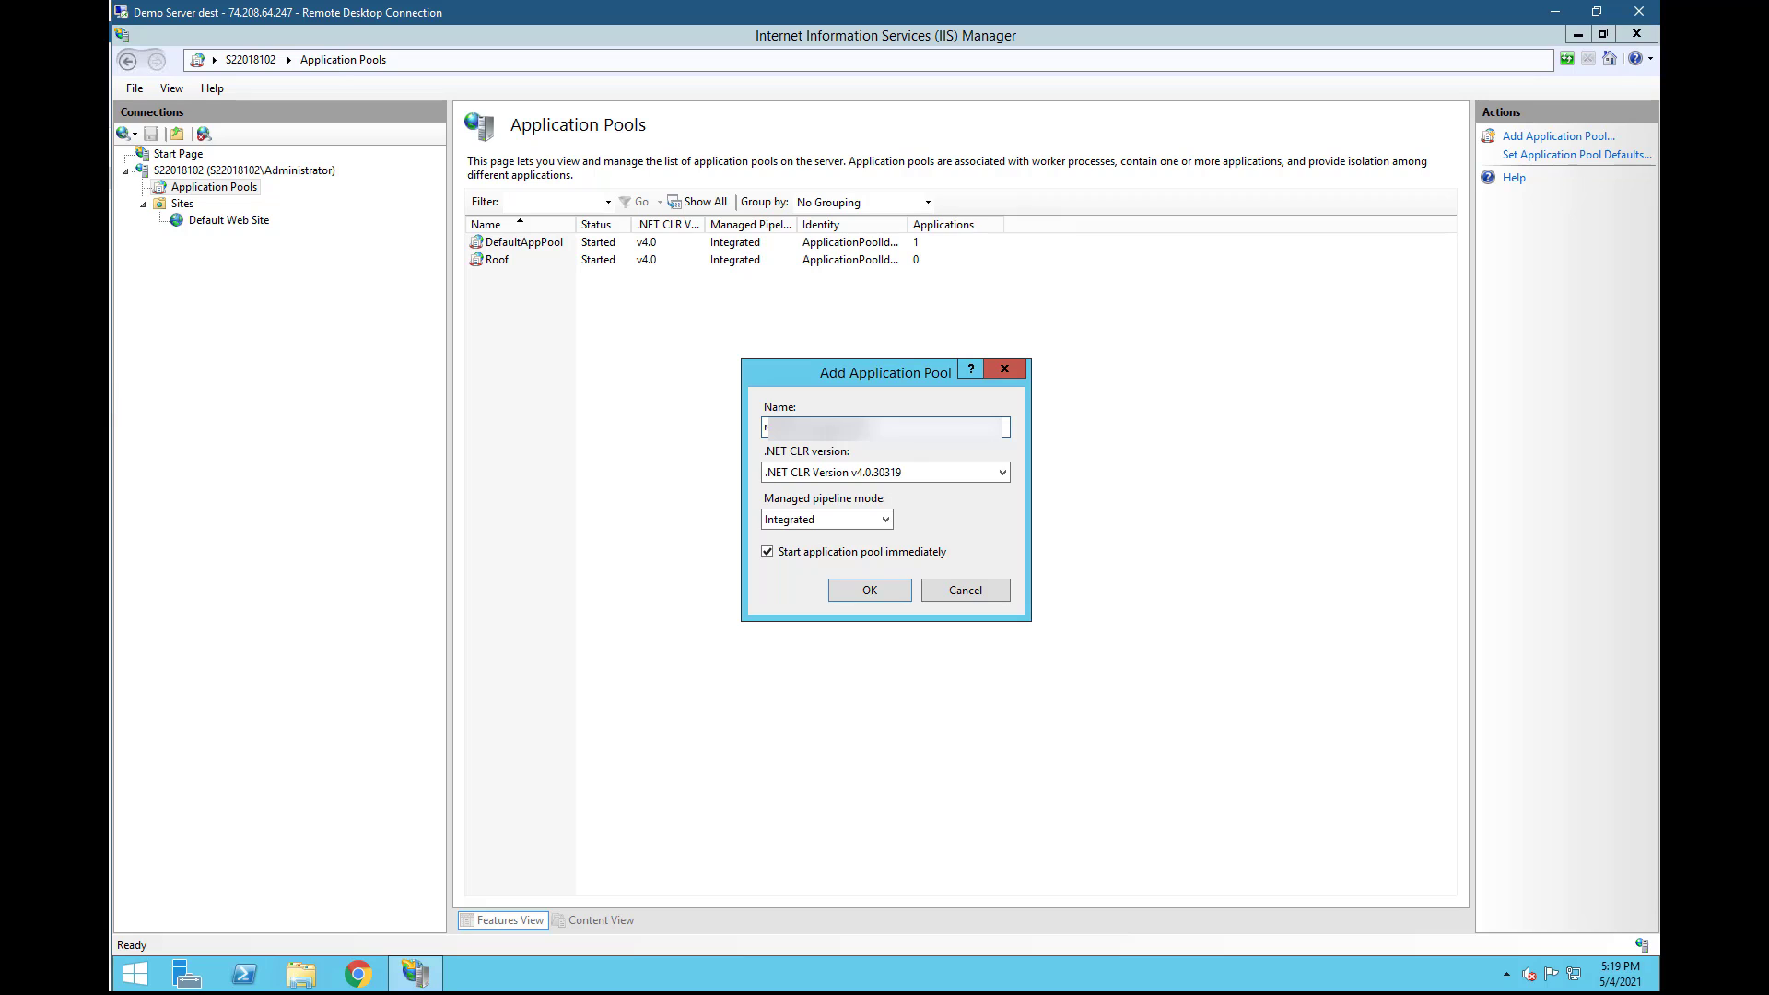
left_click(868, 592)
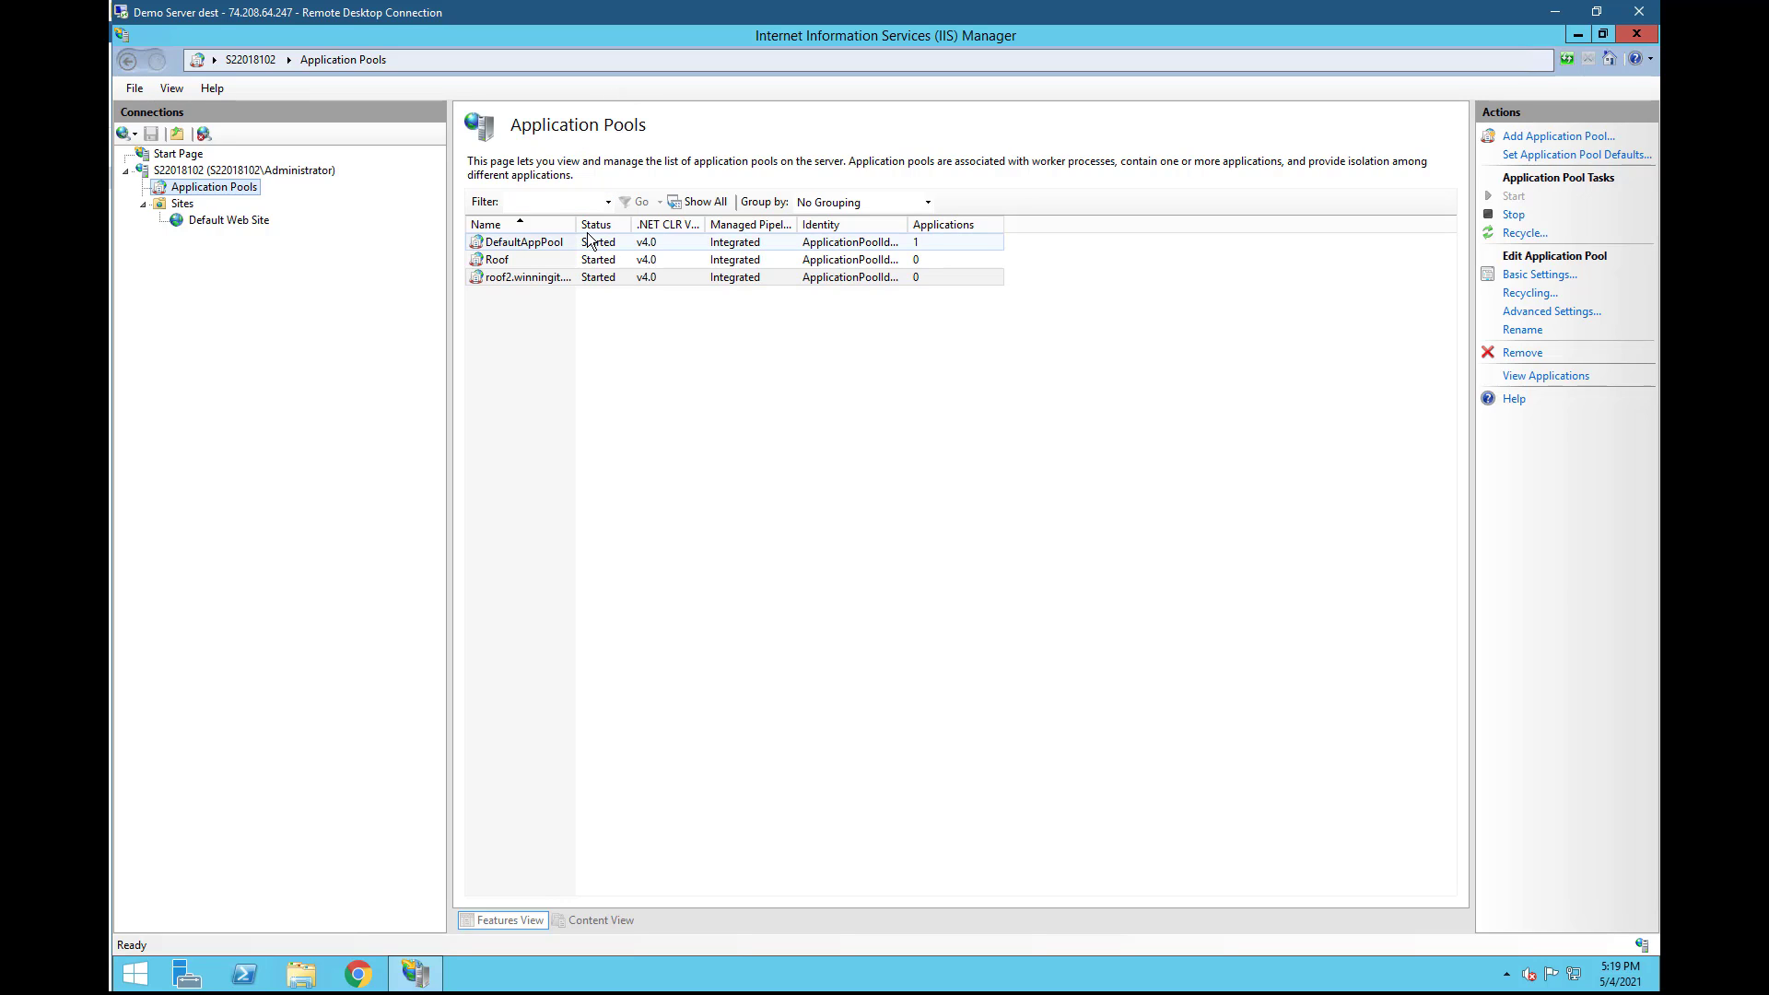
left_click_drag(577, 225, 683, 224)
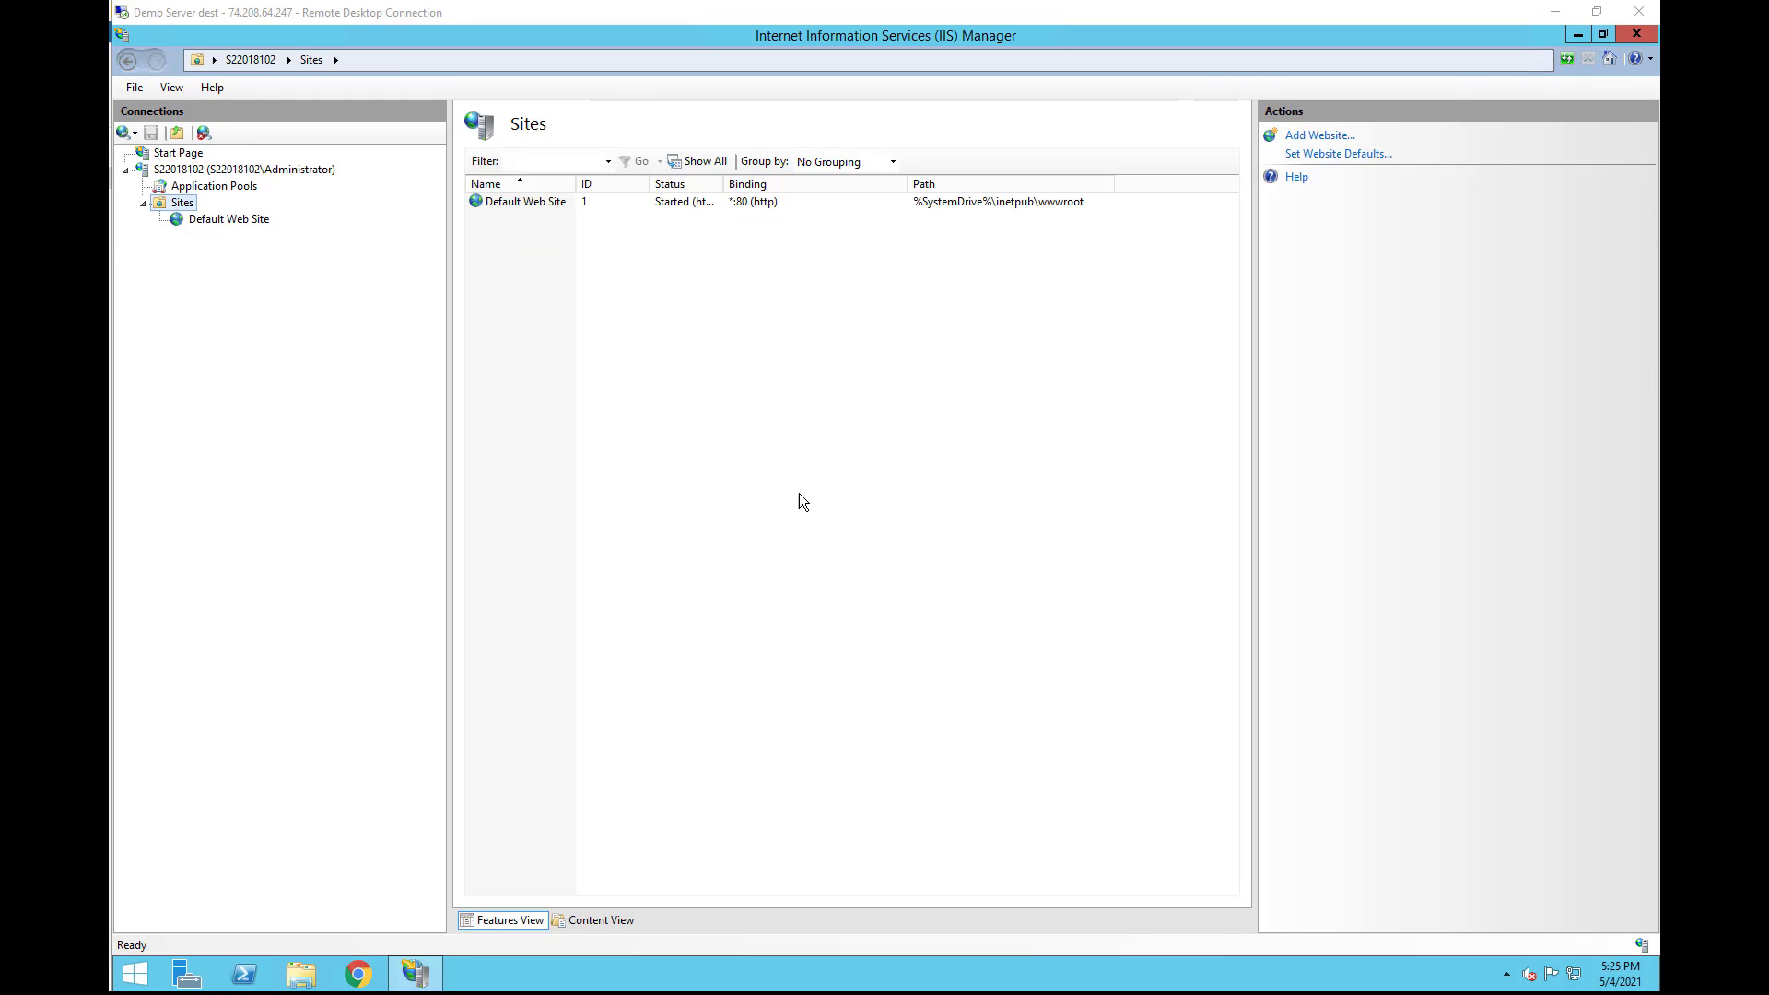
Start adding a website under Sites, name it Roof New and assign it the roof2.winningit.com application pool
left_click(218, 220)
right_click(216, 222)
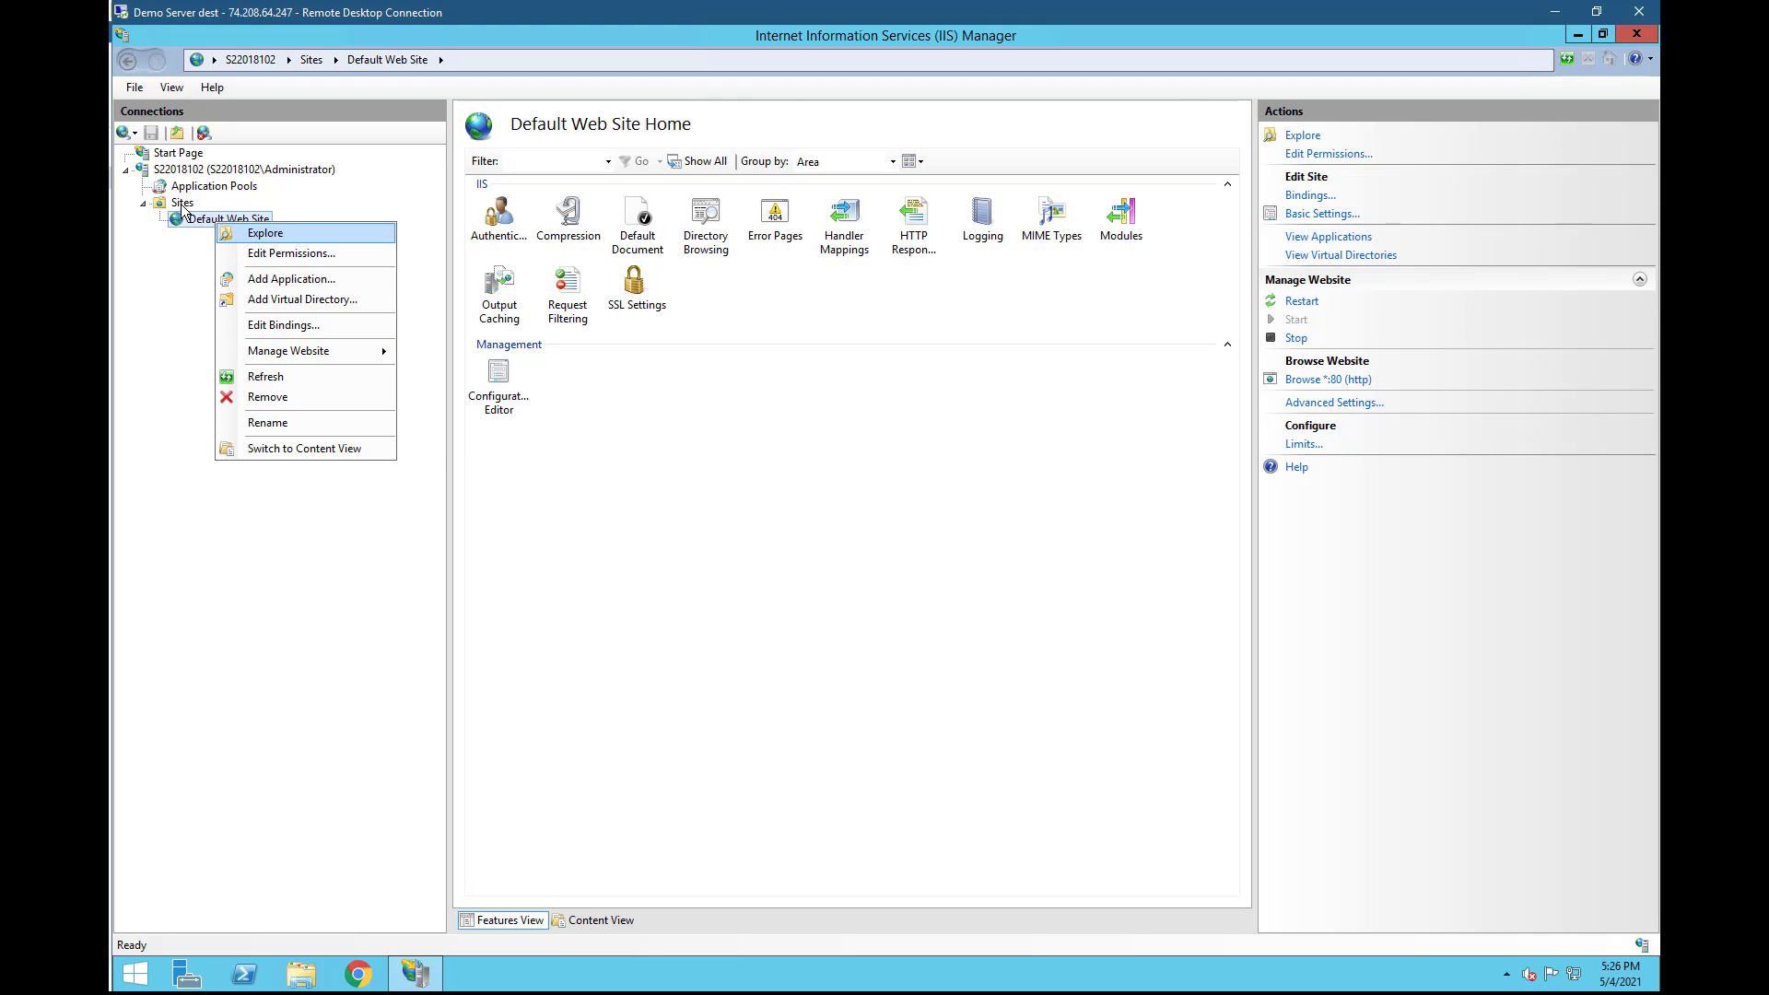
right_click(151, 197)
left_click(242, 221)
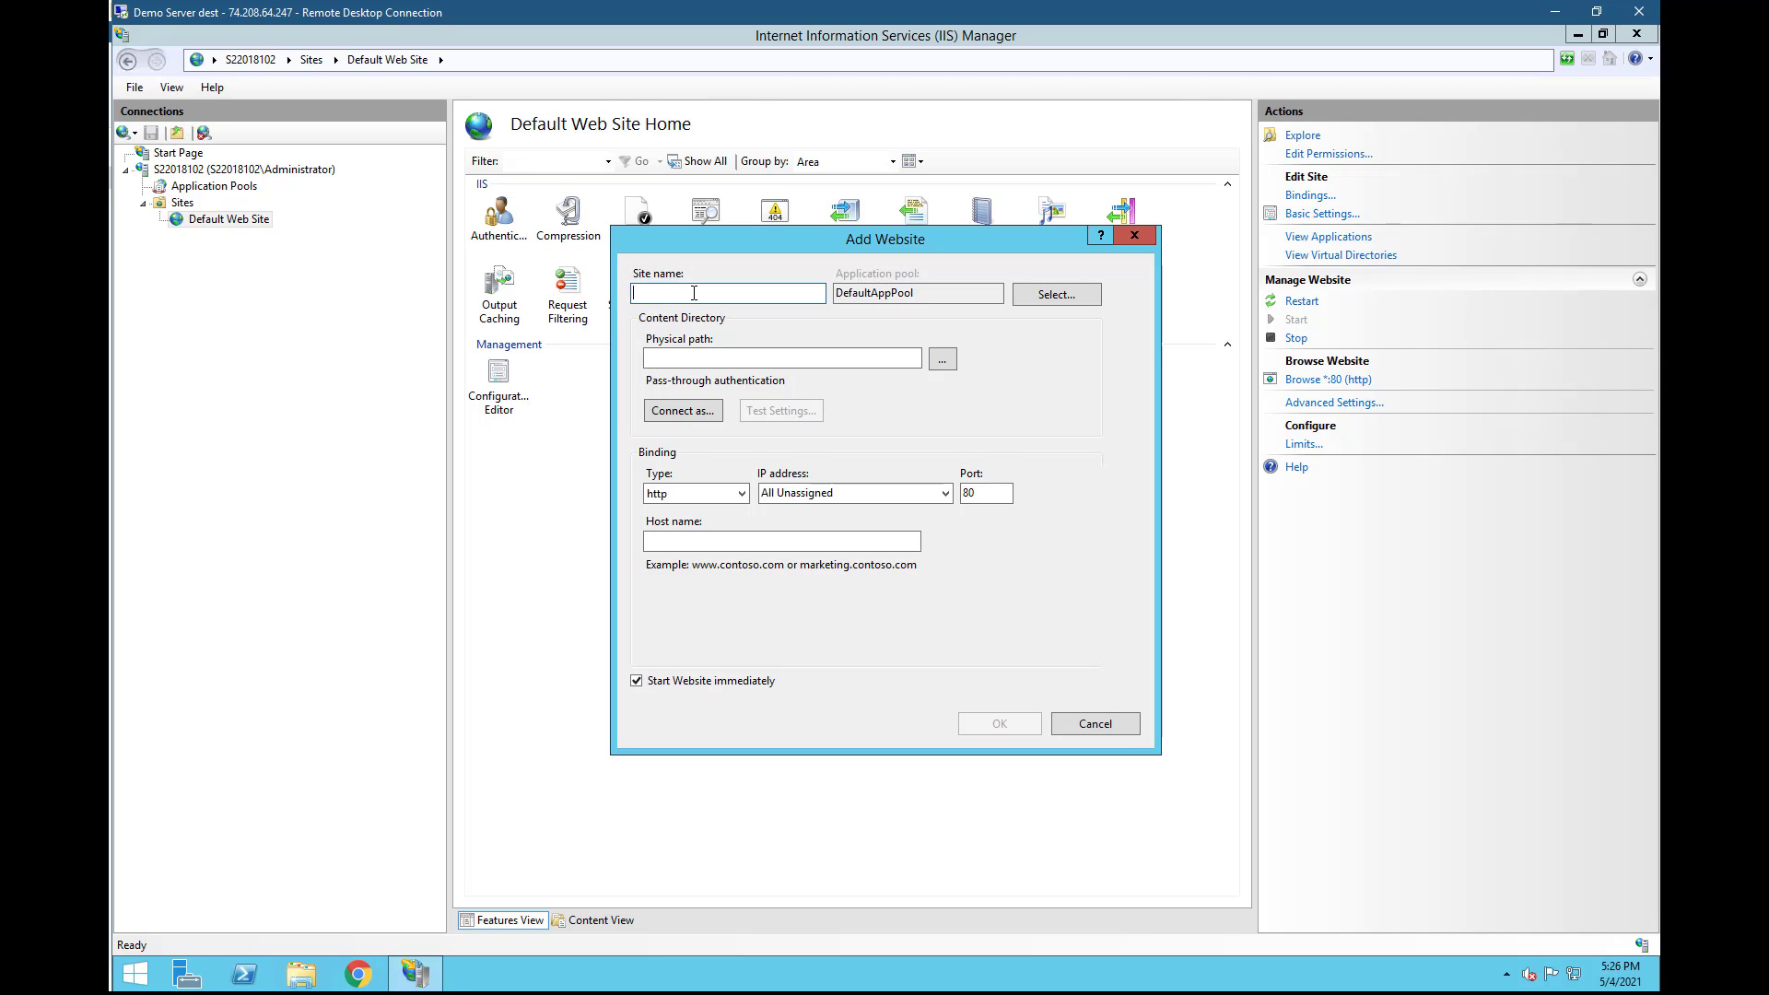
type("Roof New")
left_click(1036, 302)
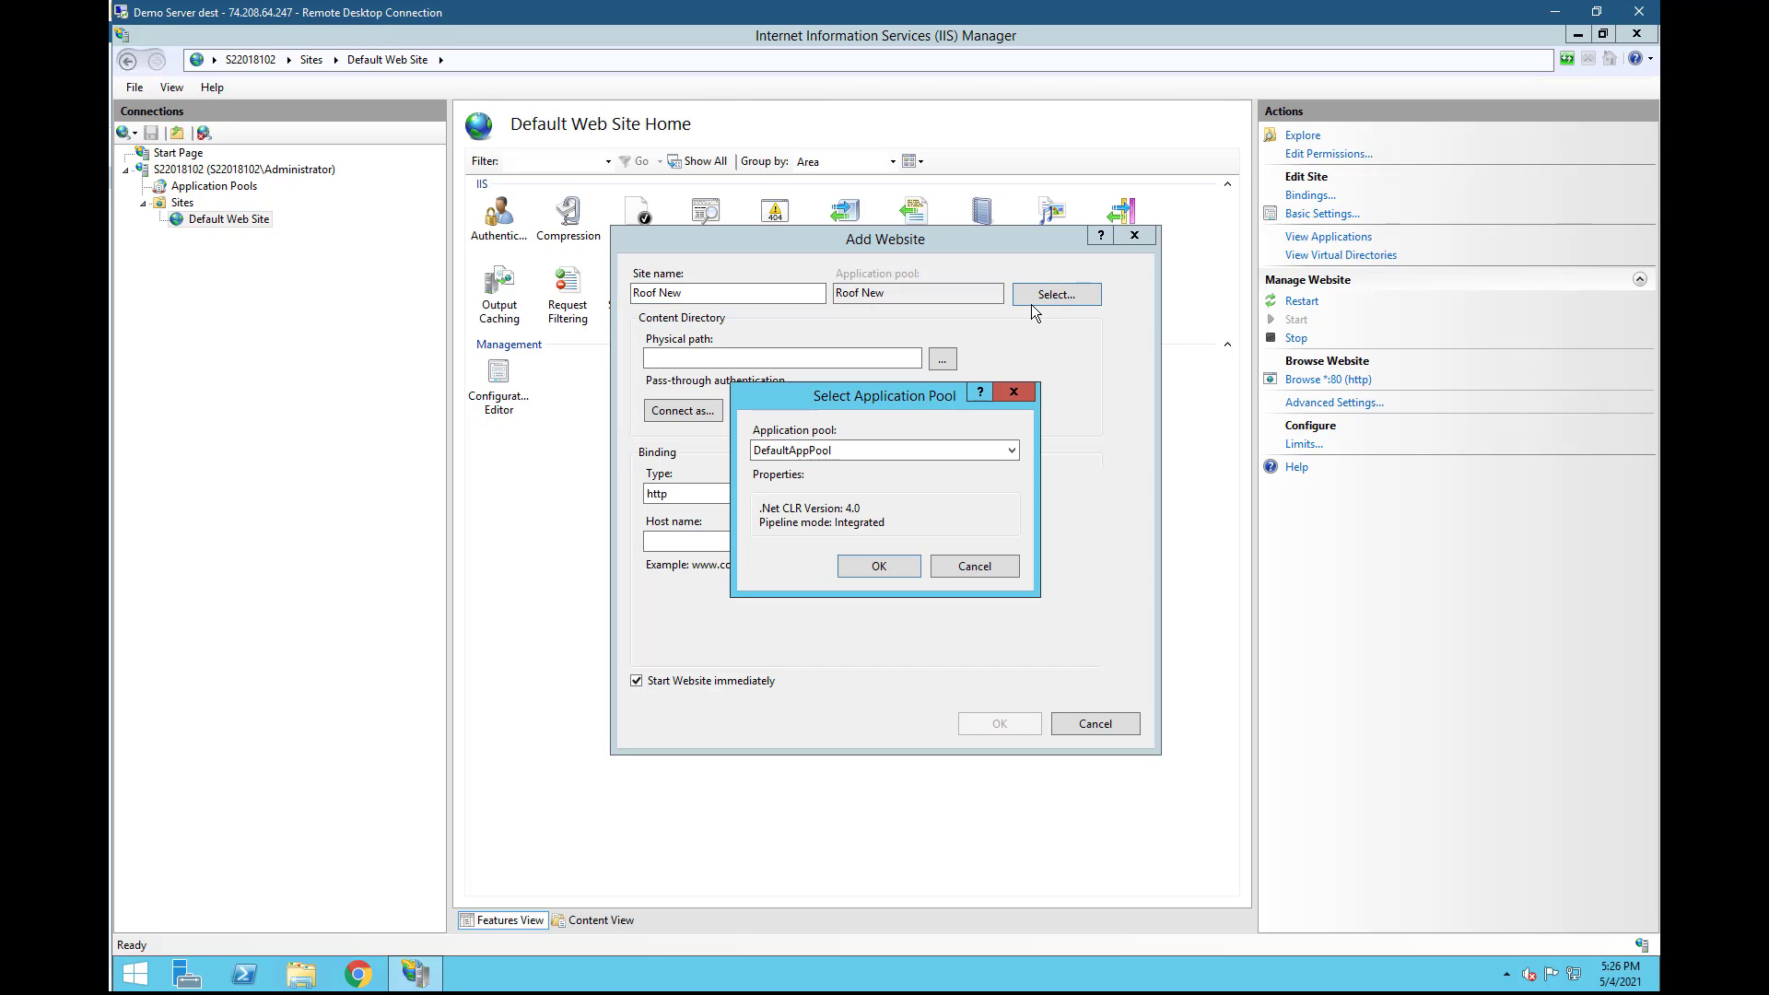
left_click(835, 451)
left_click(841, 481)
left_click(870, 575)
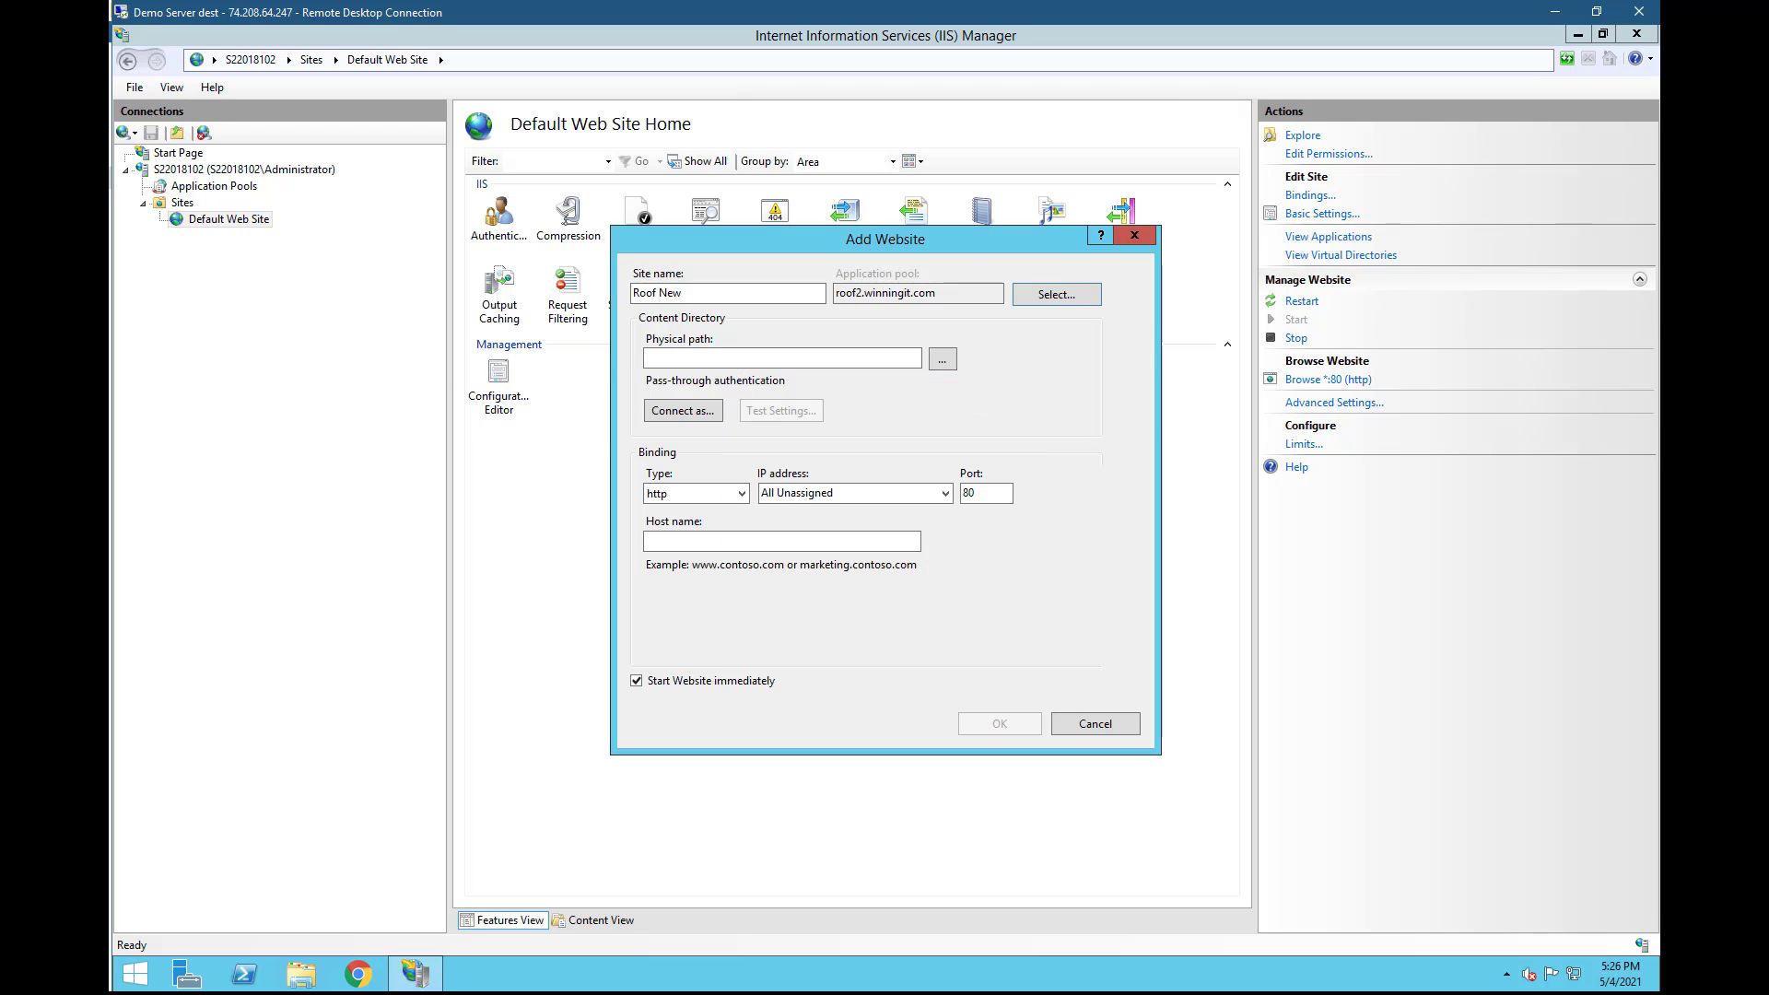
Set the new website's physical path to the C:\inetpub\wwwroot\Roof folder
left_click(774, 355)
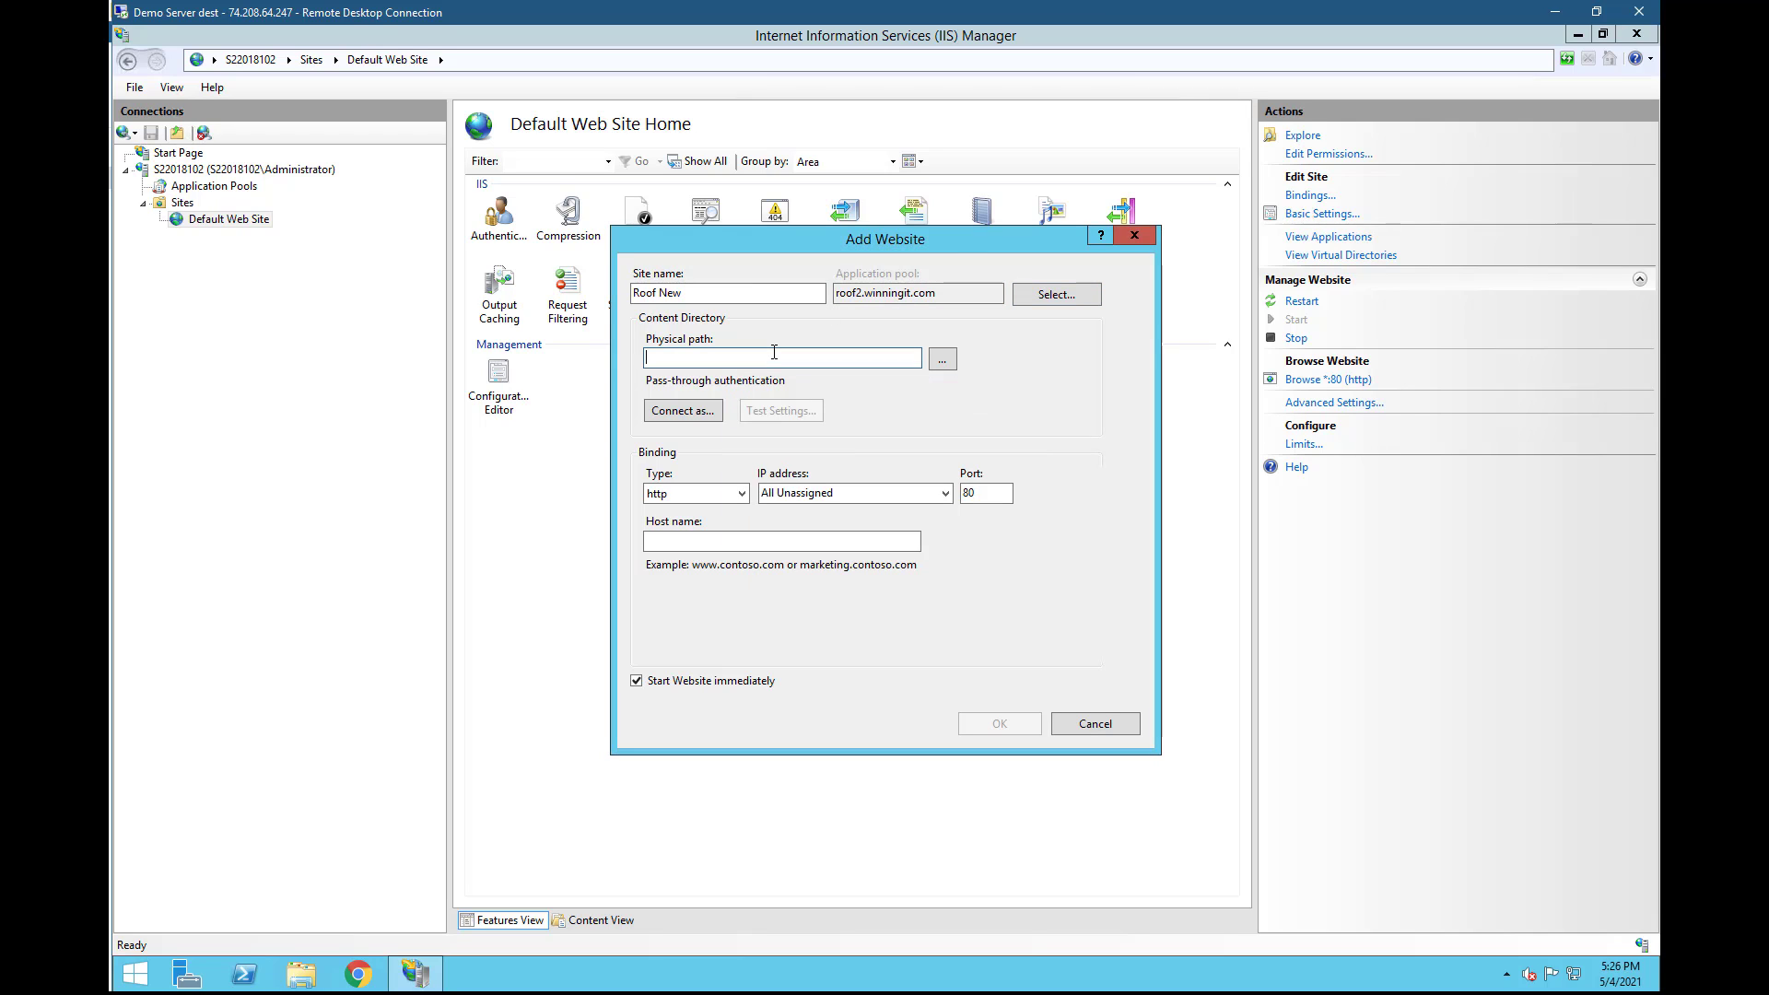
left_click(942, 357)
double_click(847, 610)
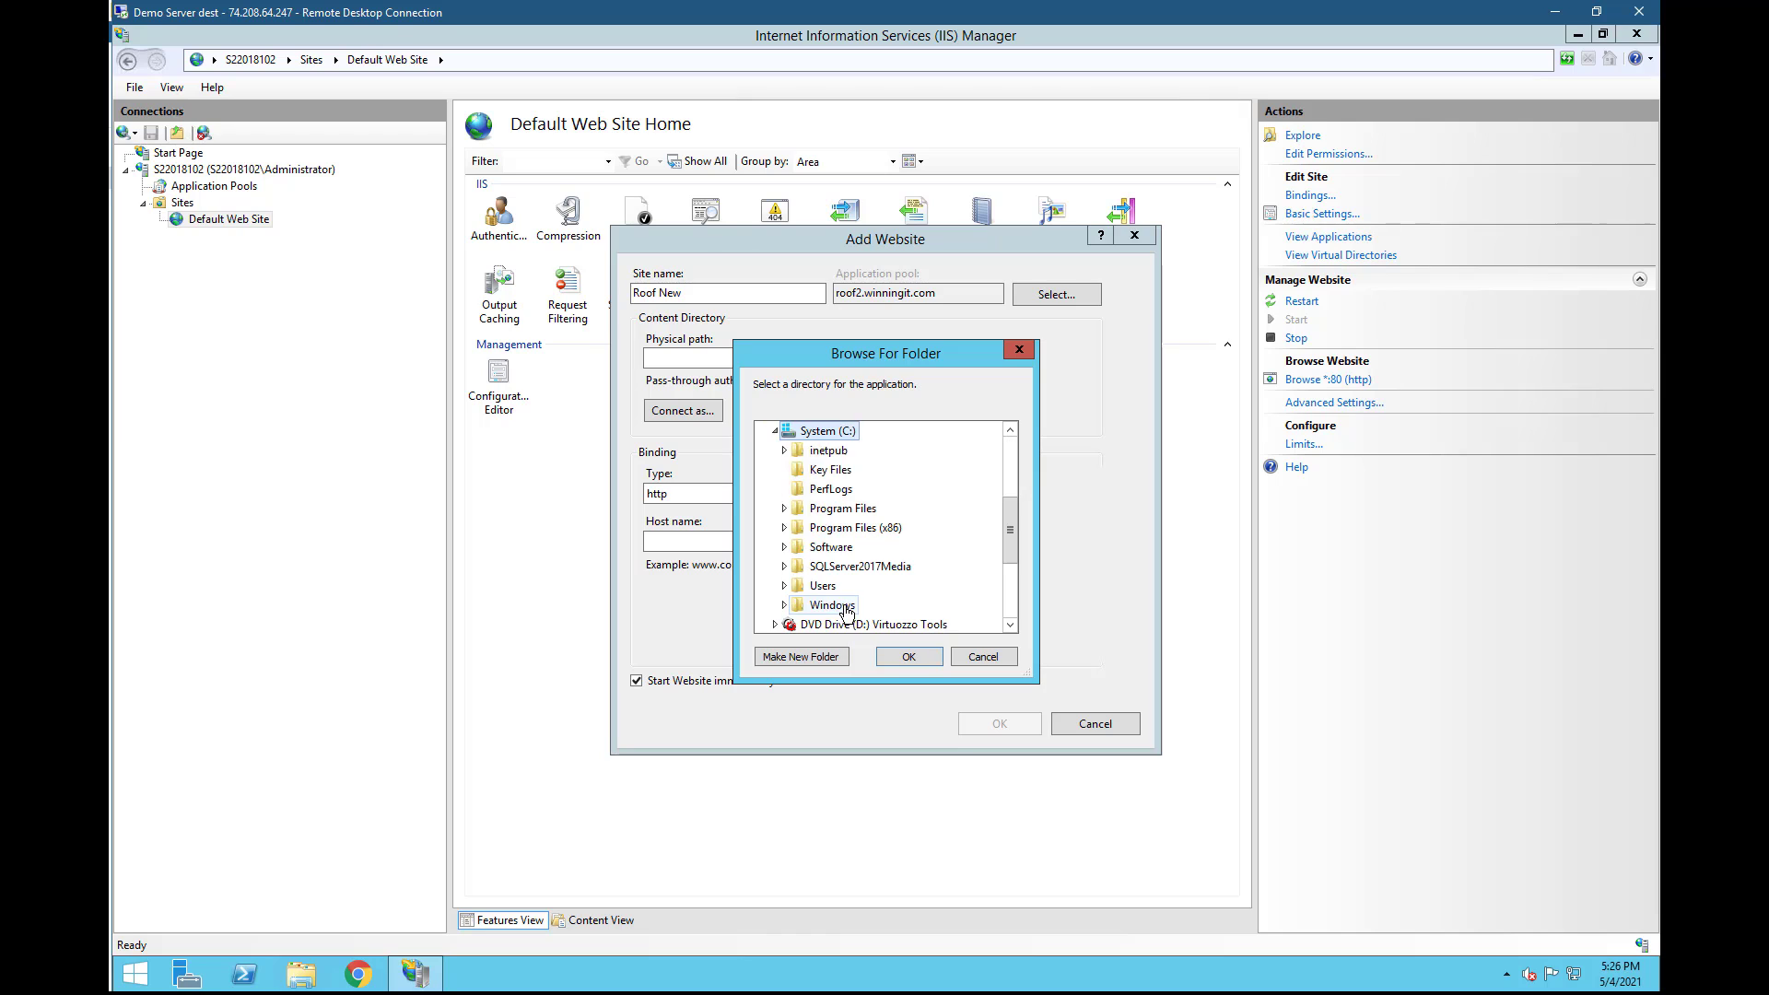
scroll(922, 572, "down", 3)
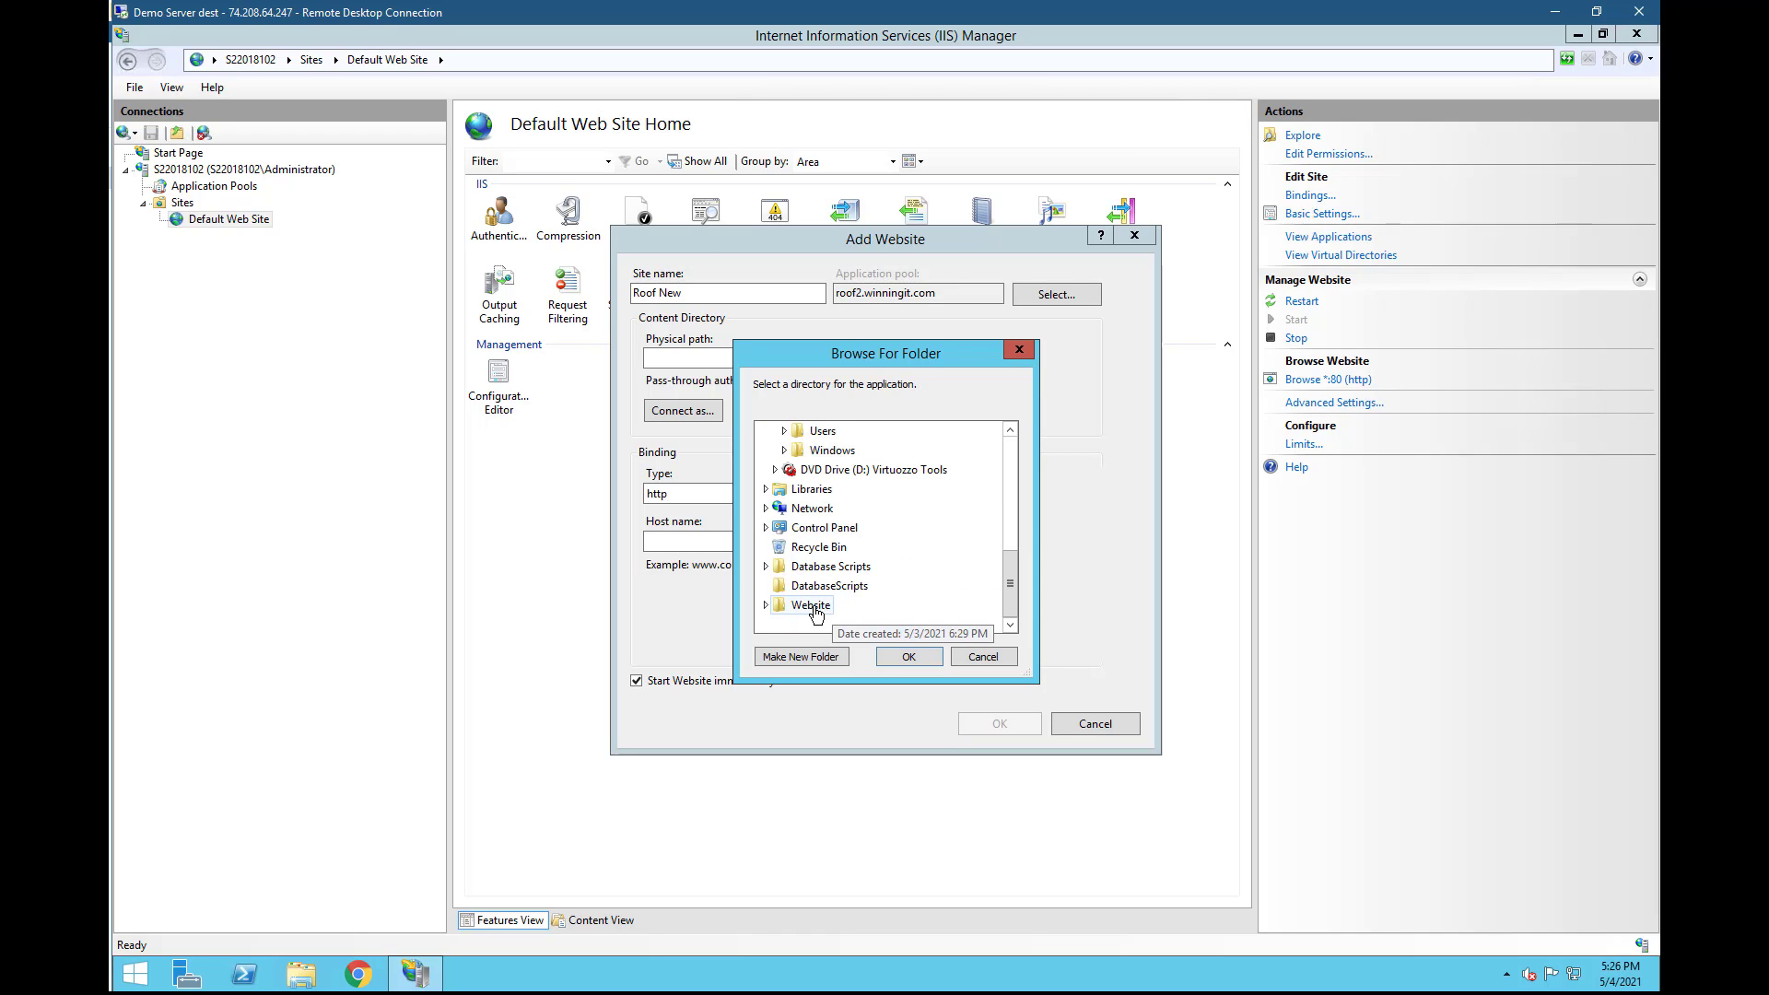
scroll(884, 567, "up", 5)
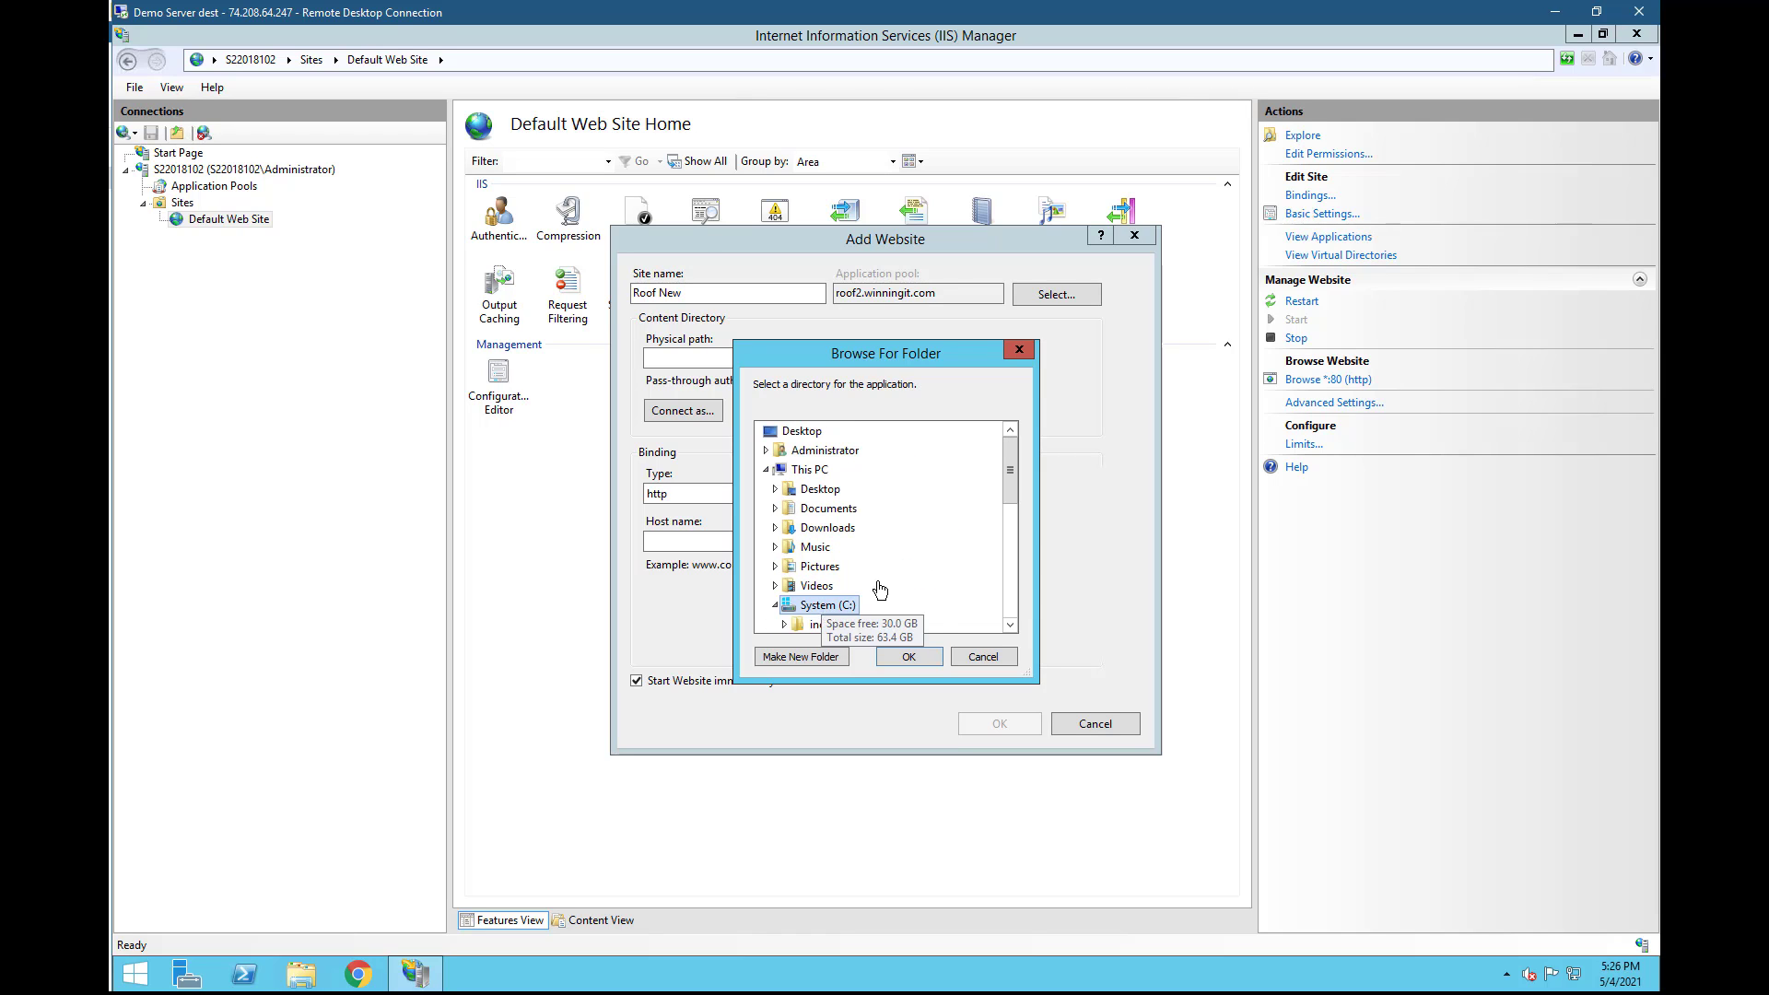
scroll(829, 595, "down", 3)
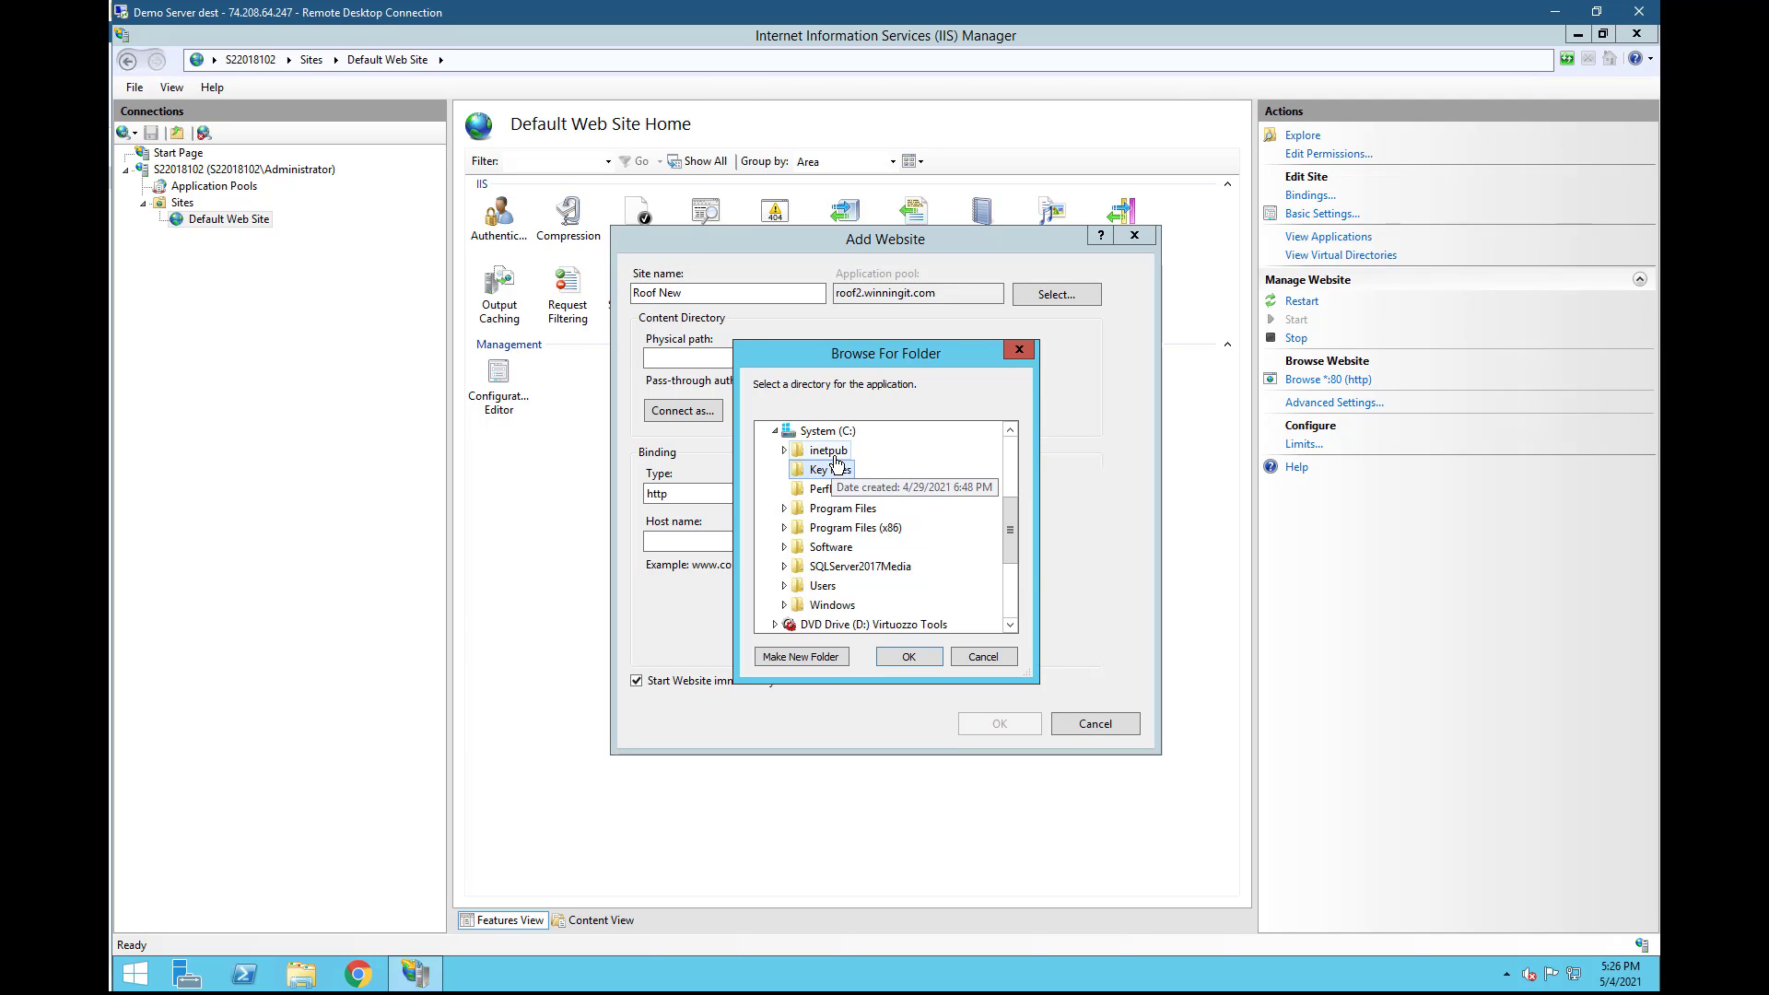
double_click(828, 451)
double_click(840, 547)
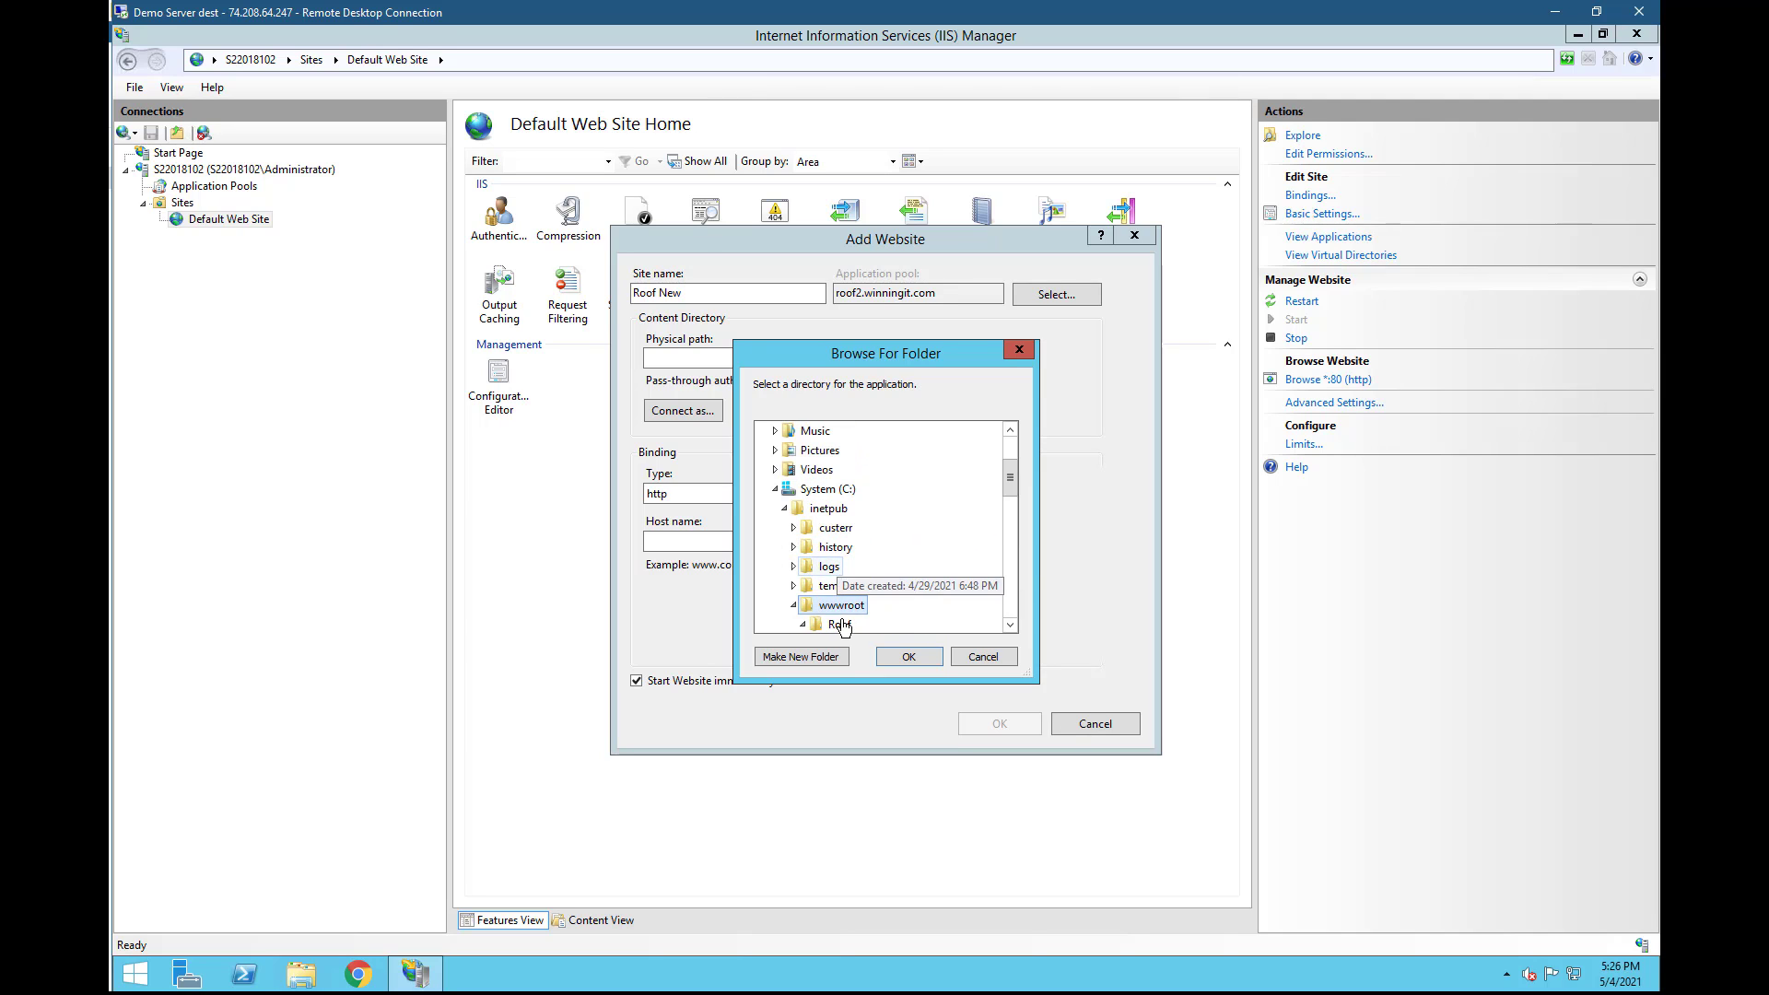
double_click(840, 627)
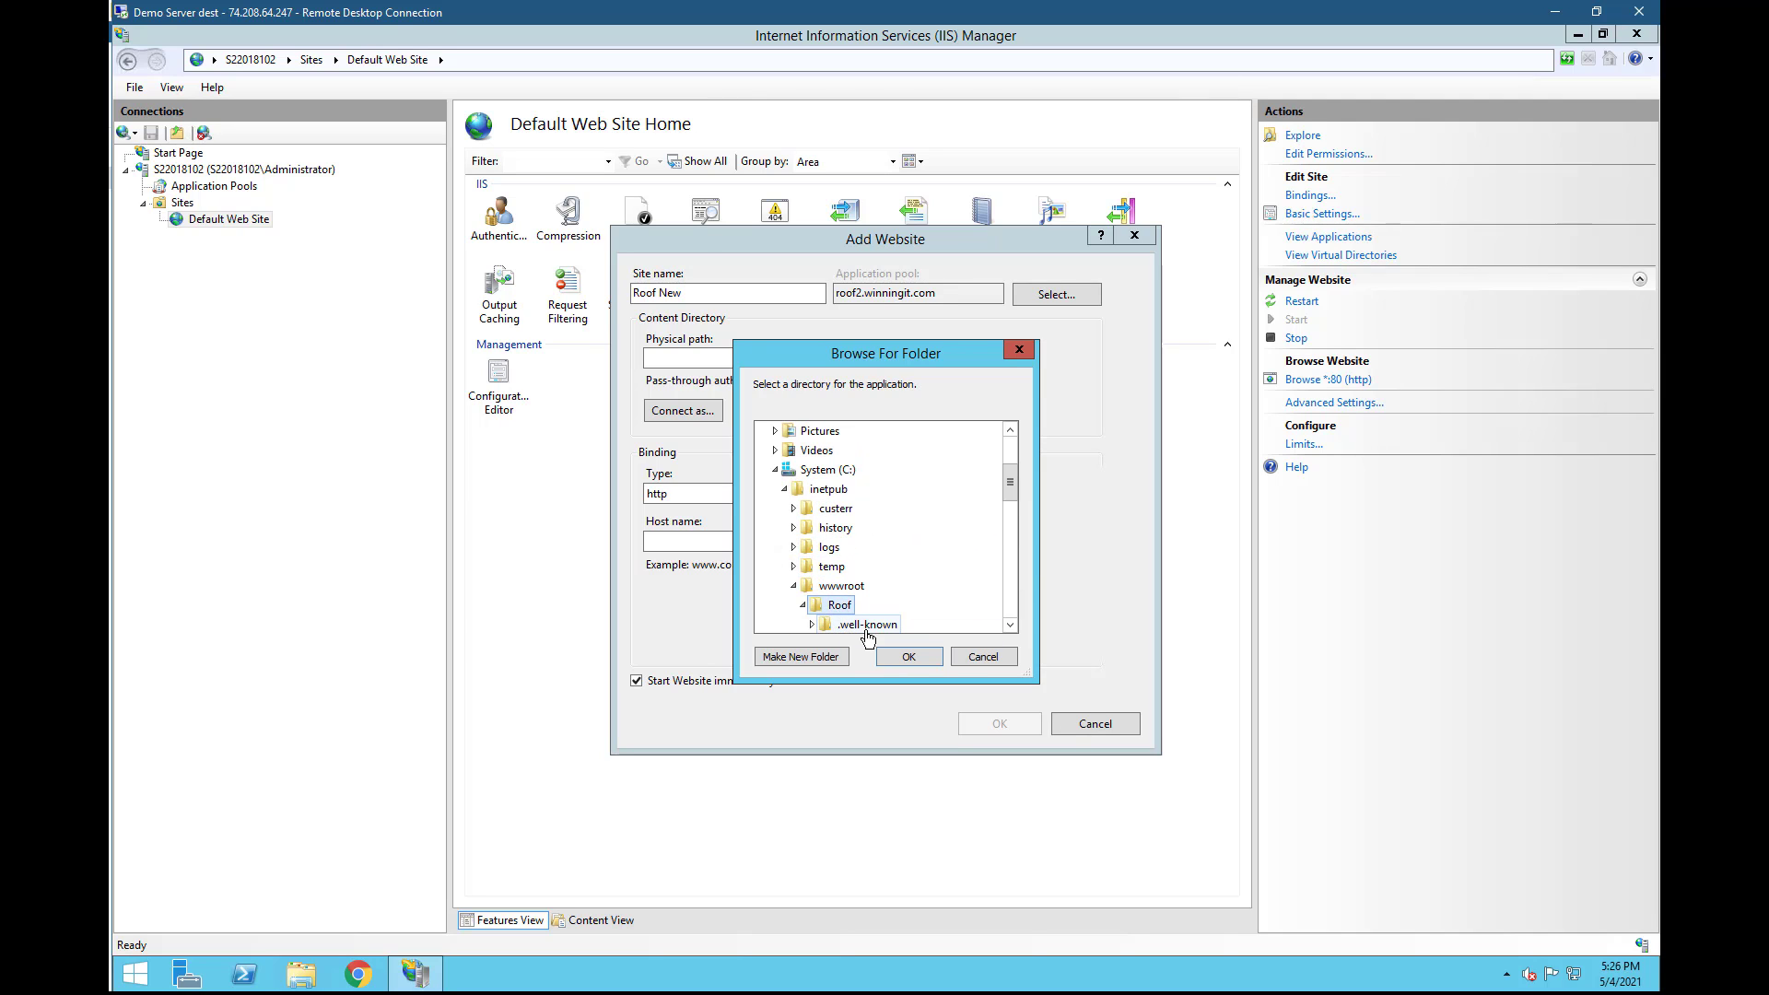
left_click(909, 656)
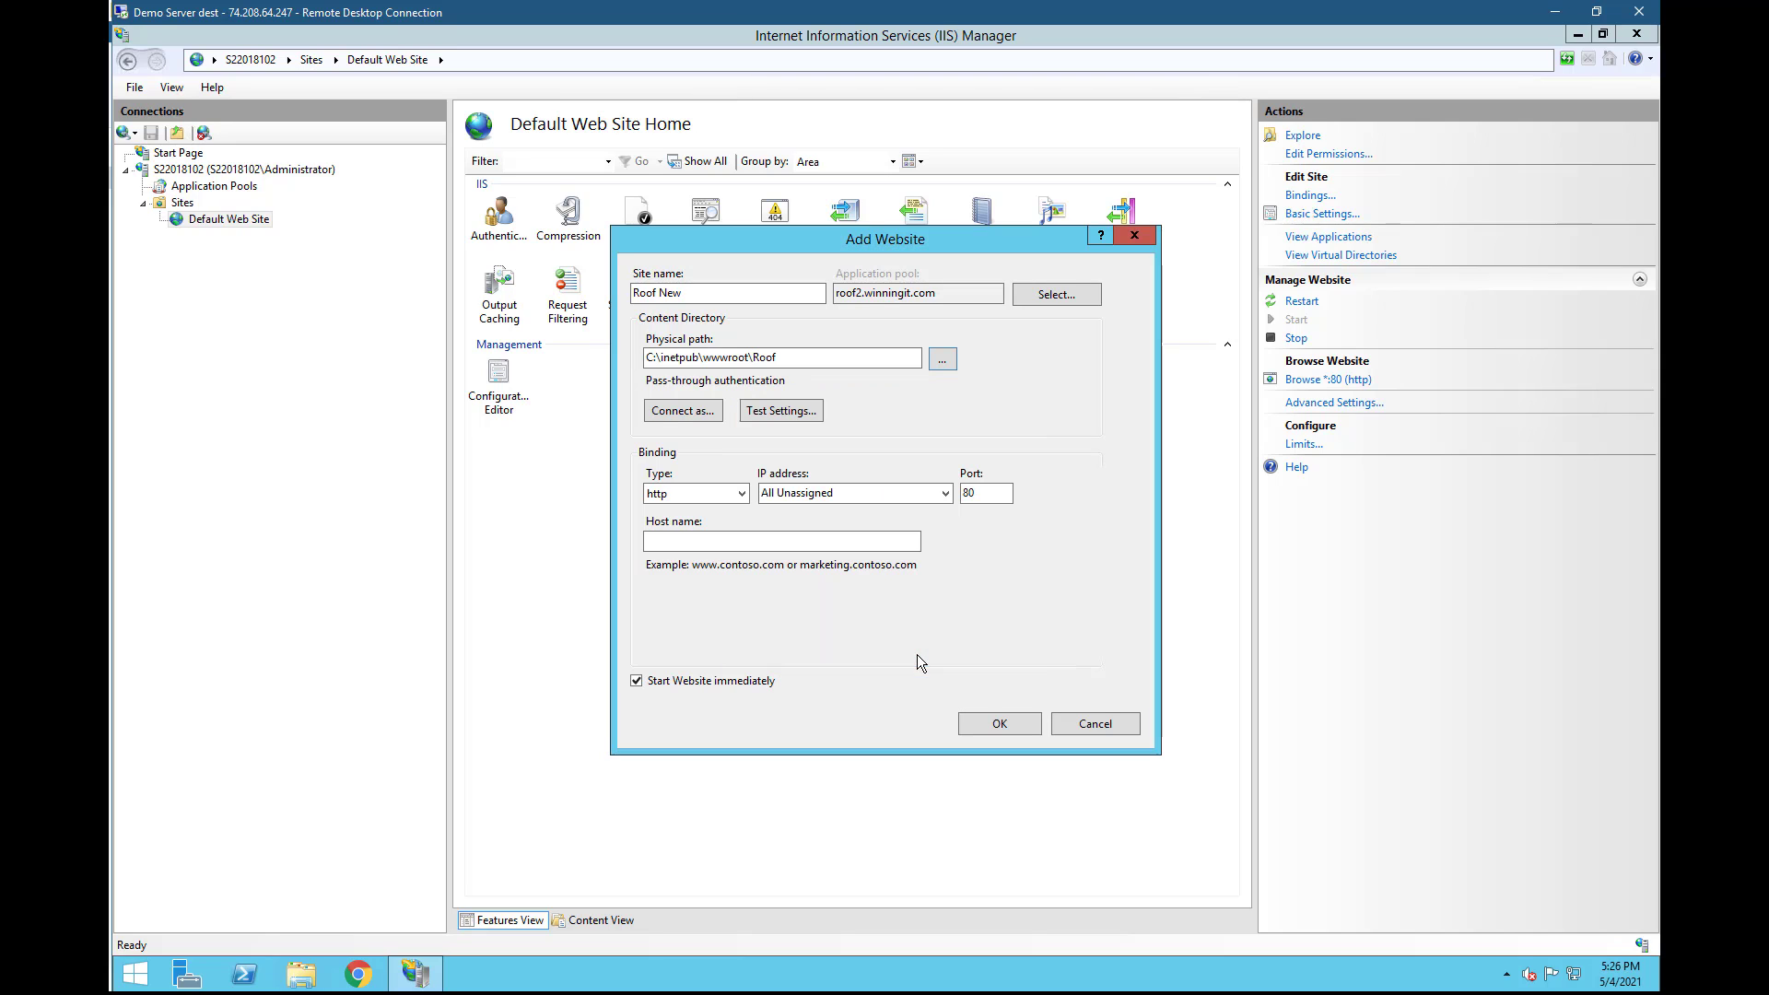
Create the Roof New website with the http binding on port 80, accepting the duplicate binding
left_click(841, 359)
left_click(986, 725)
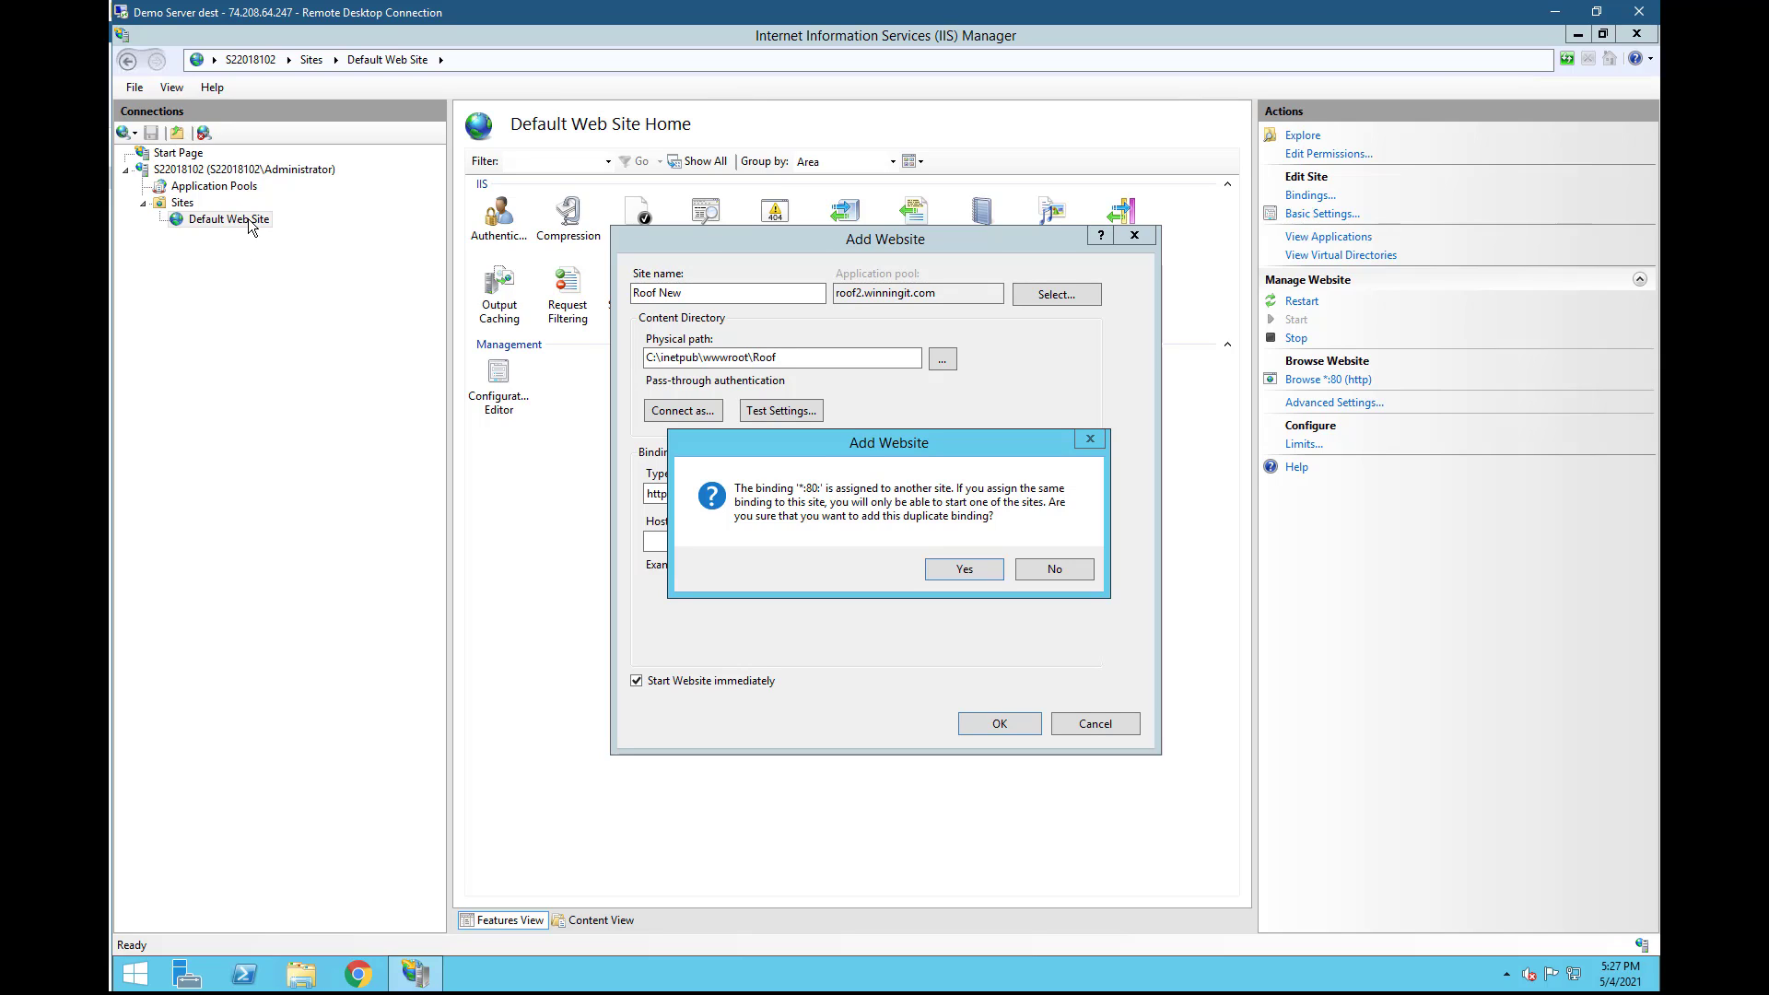
left_click(980, 573)
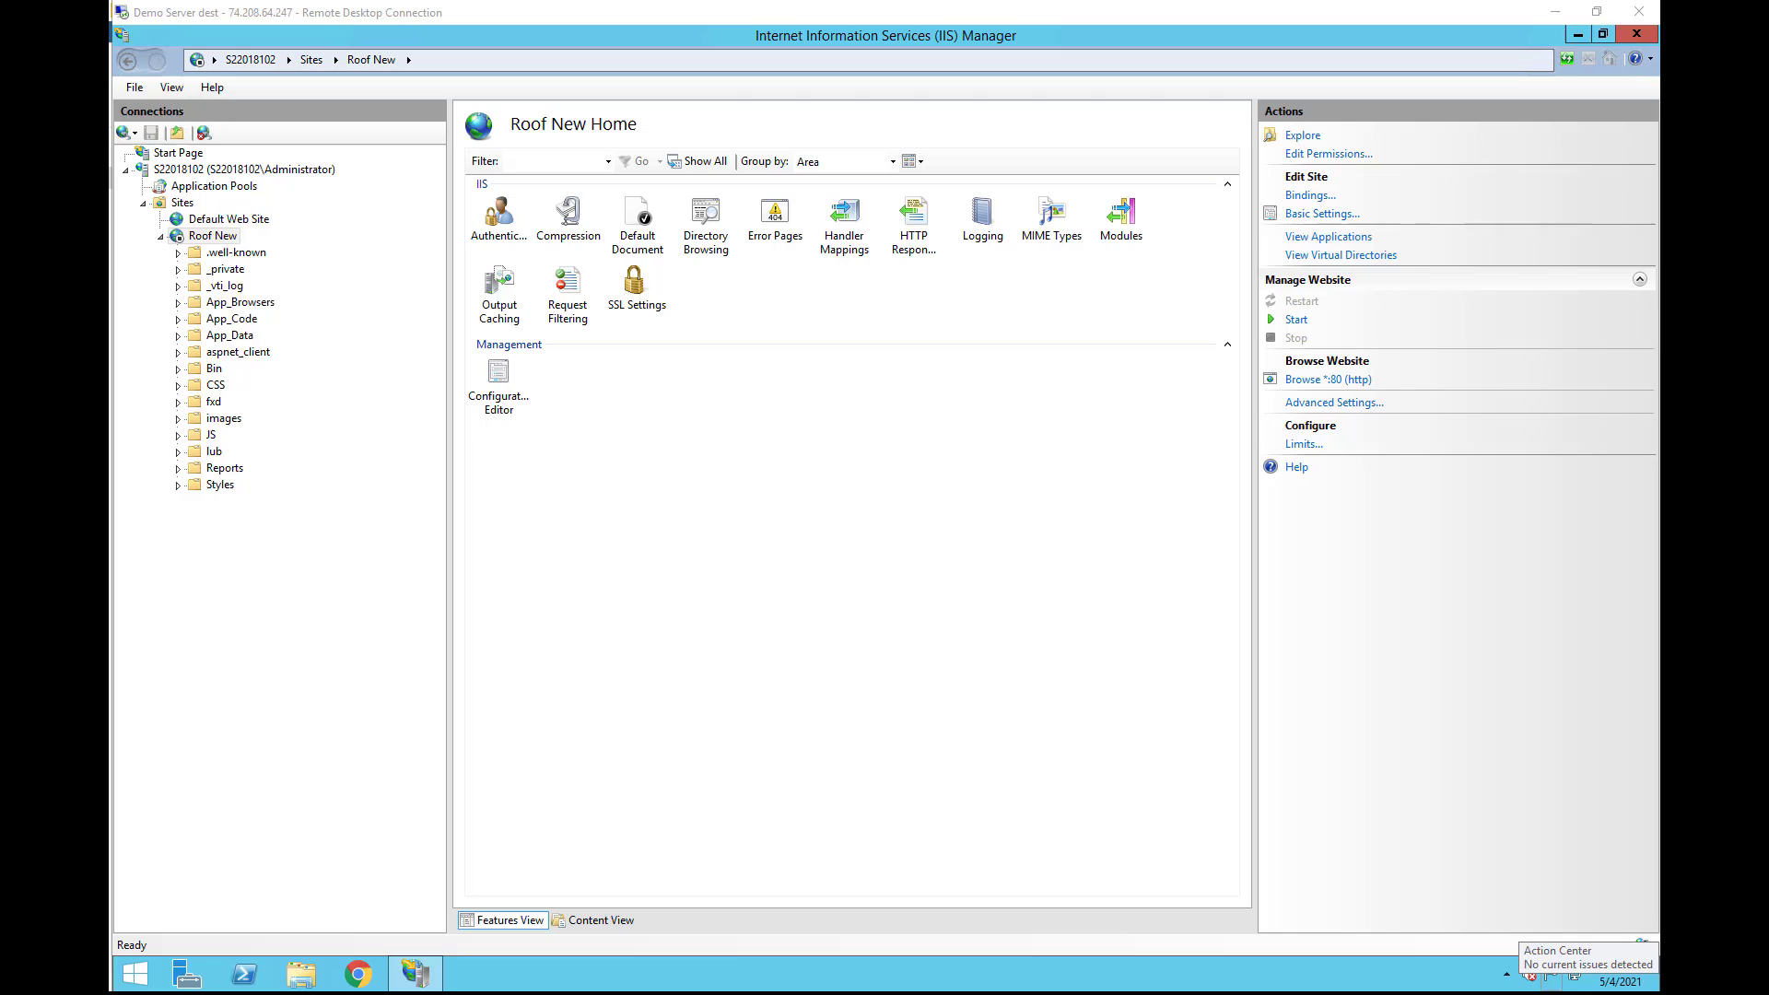
right_click(221, 237)
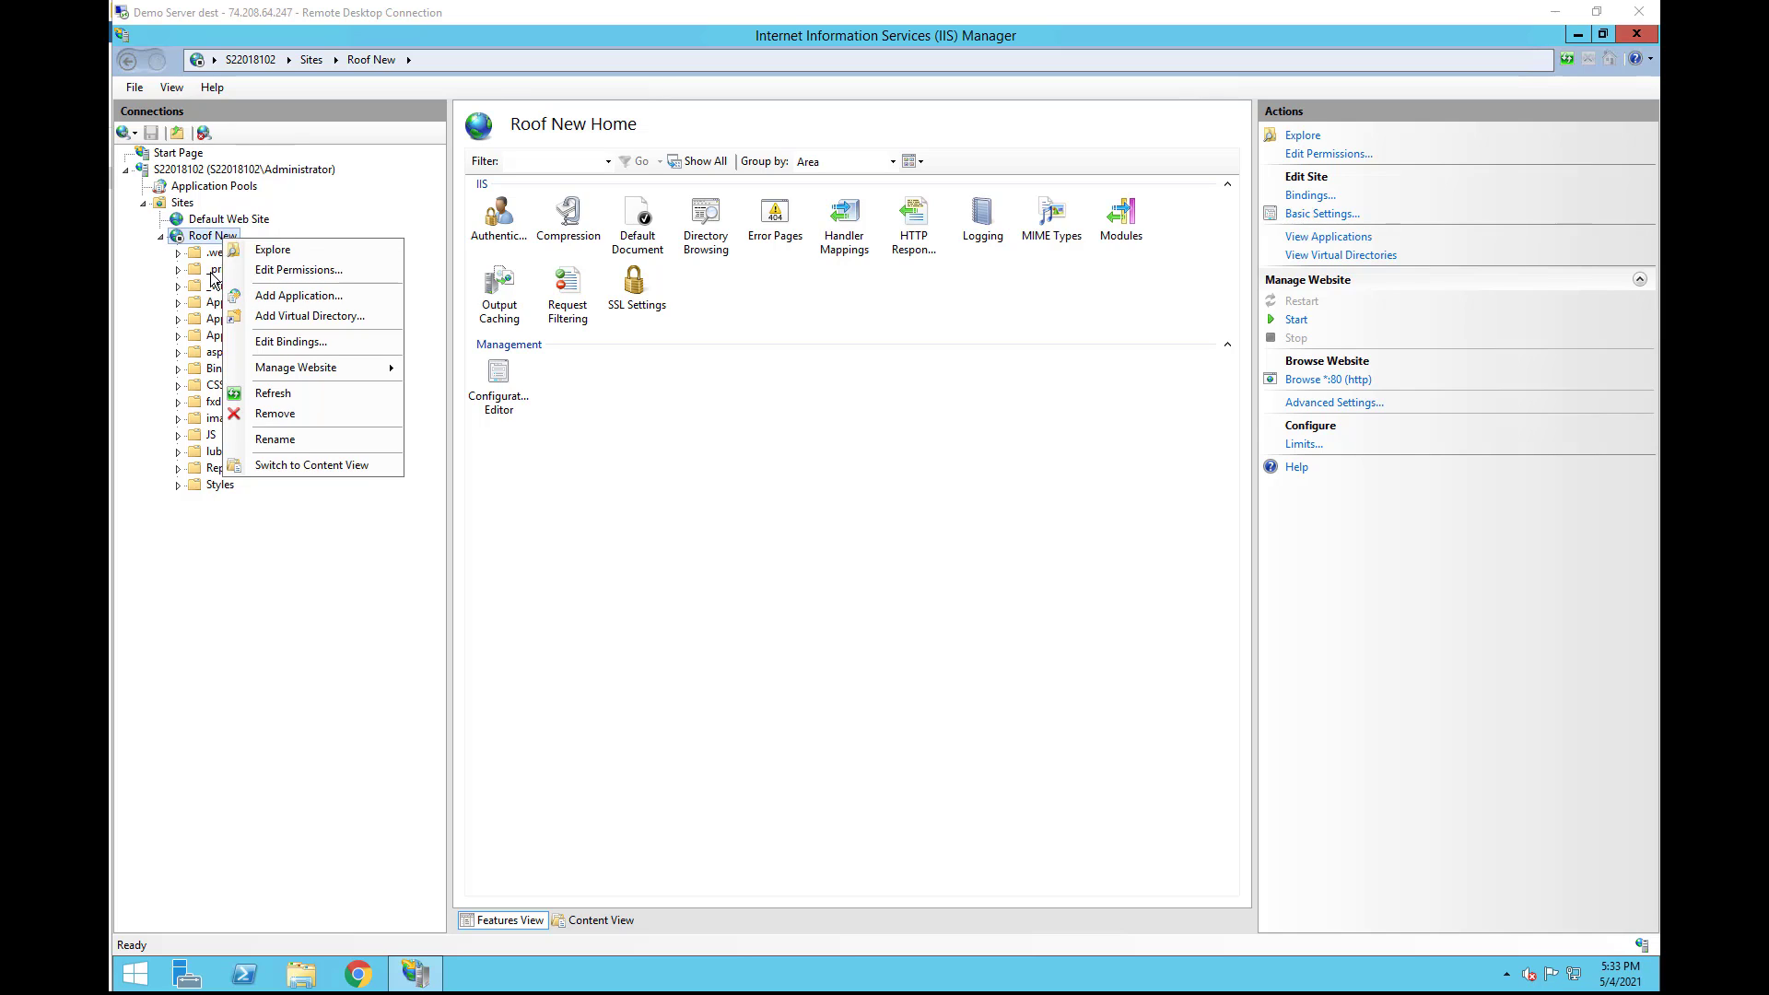
left_click(295, 343)
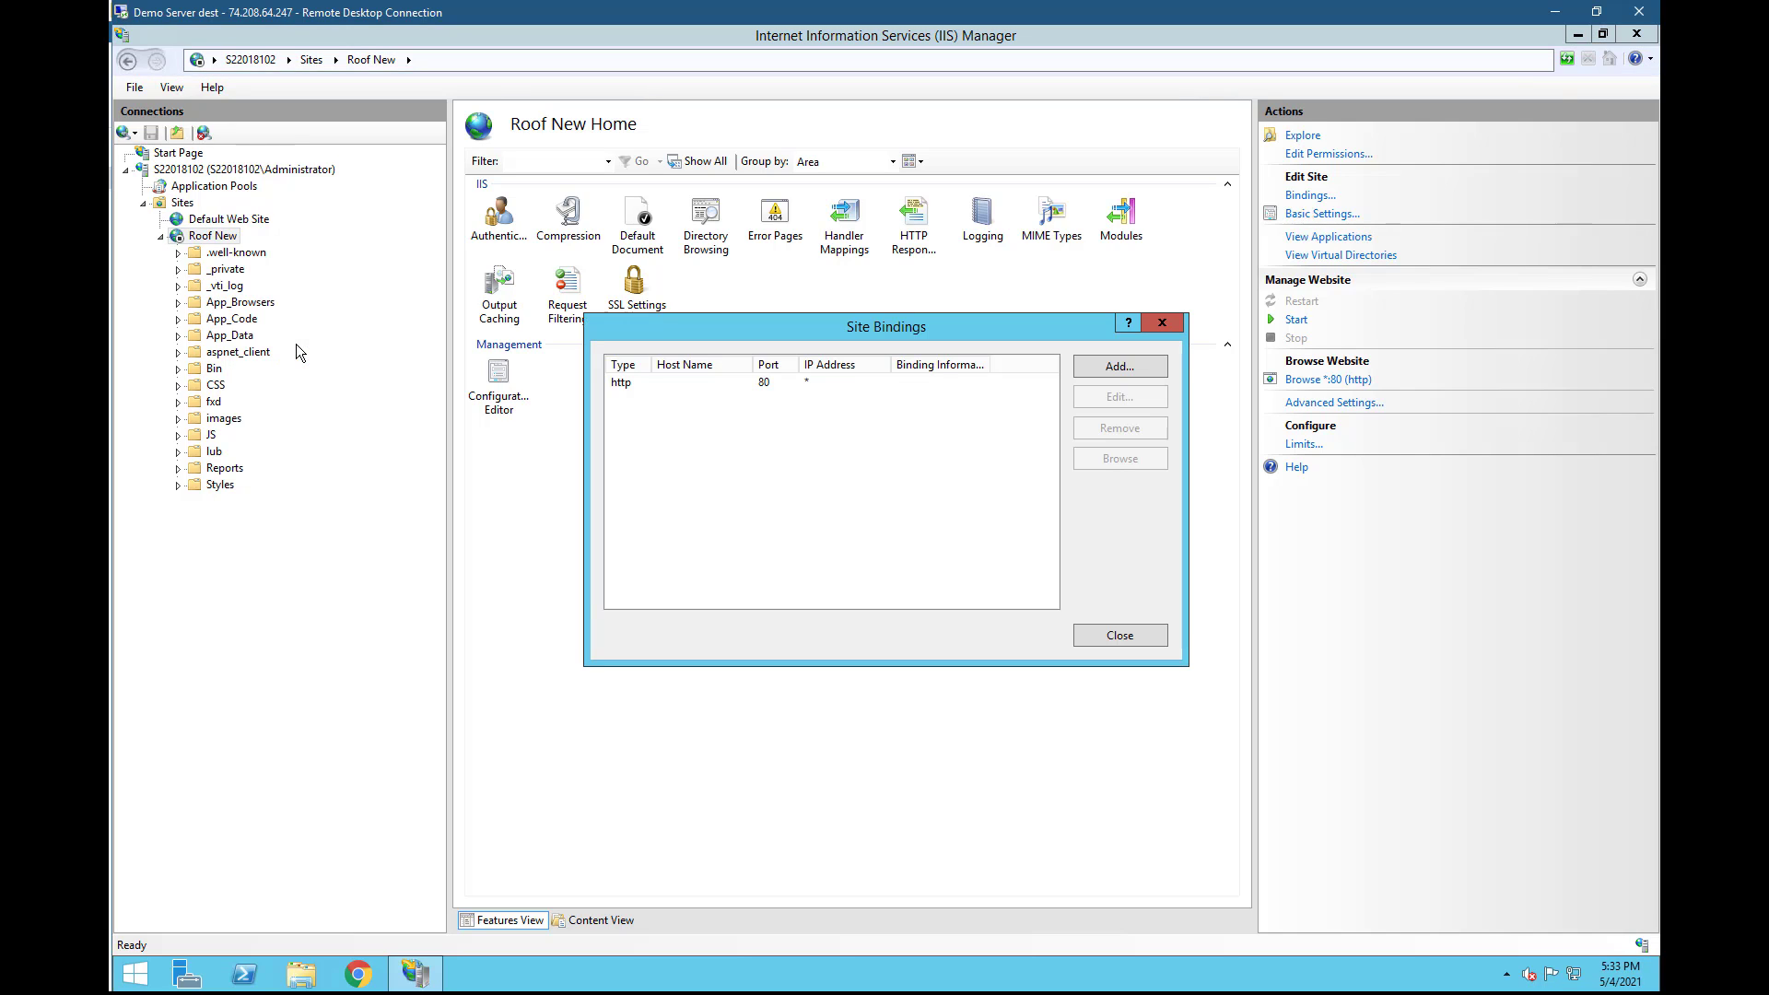
left_click(645, 384)
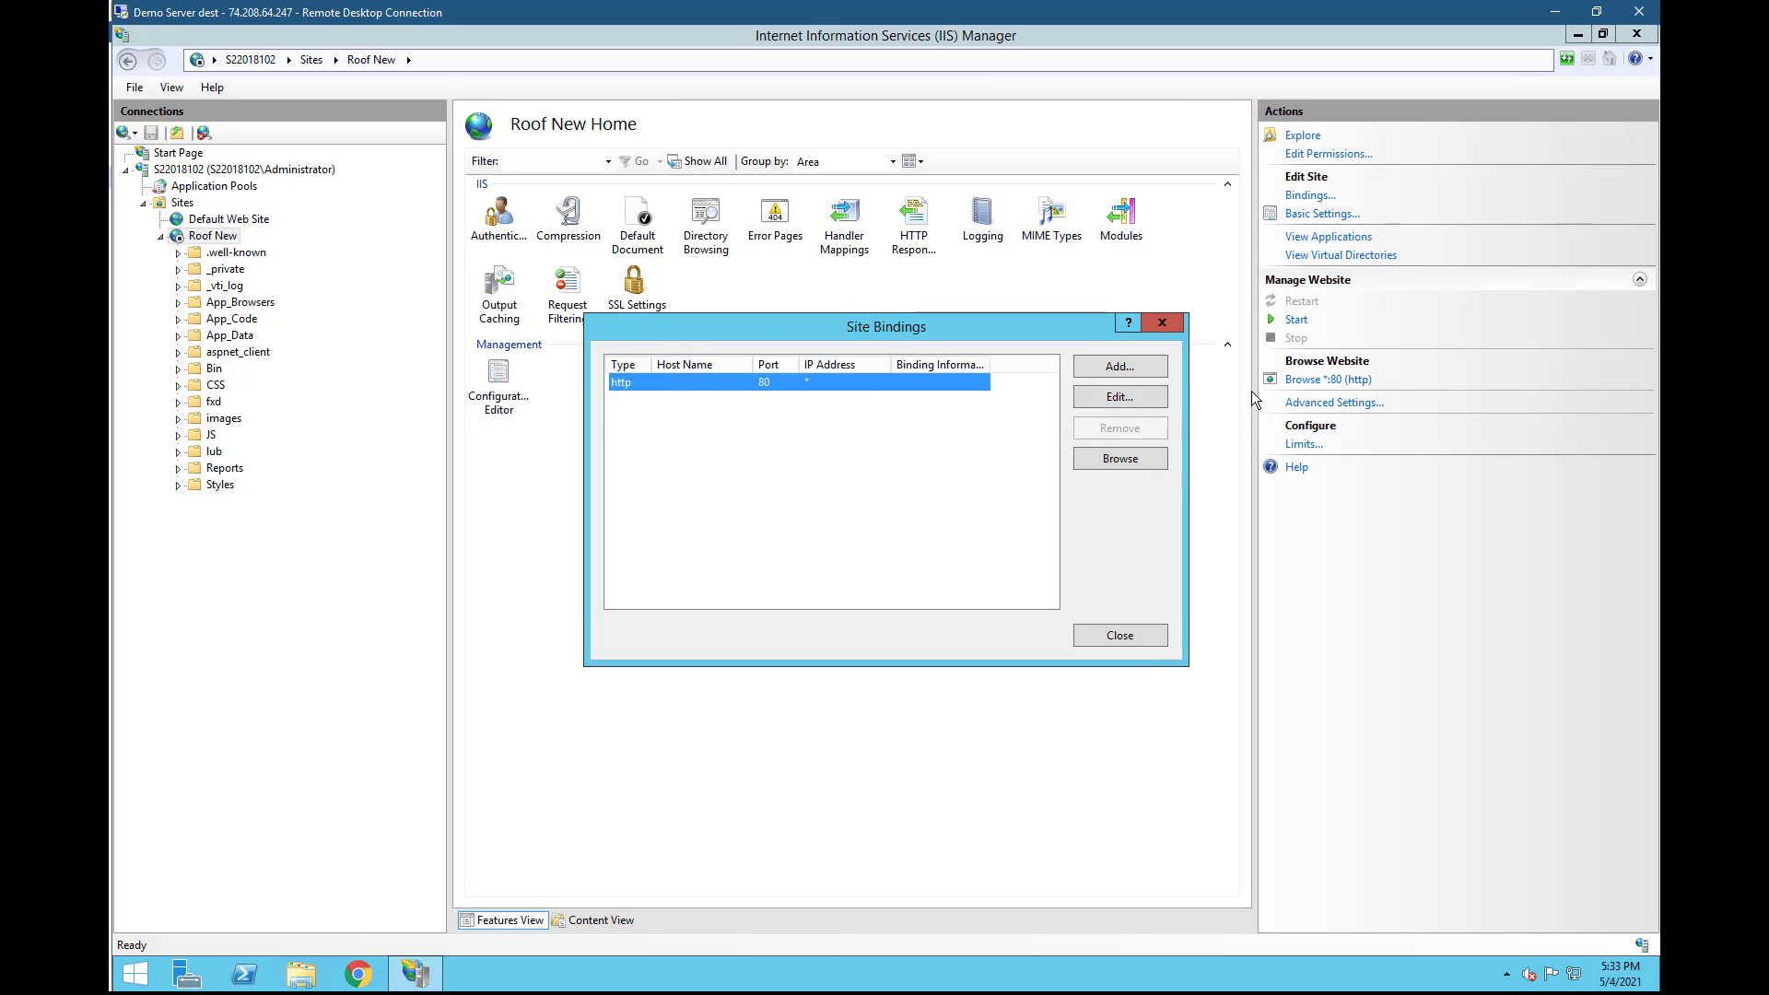
left_click(1133, 639)
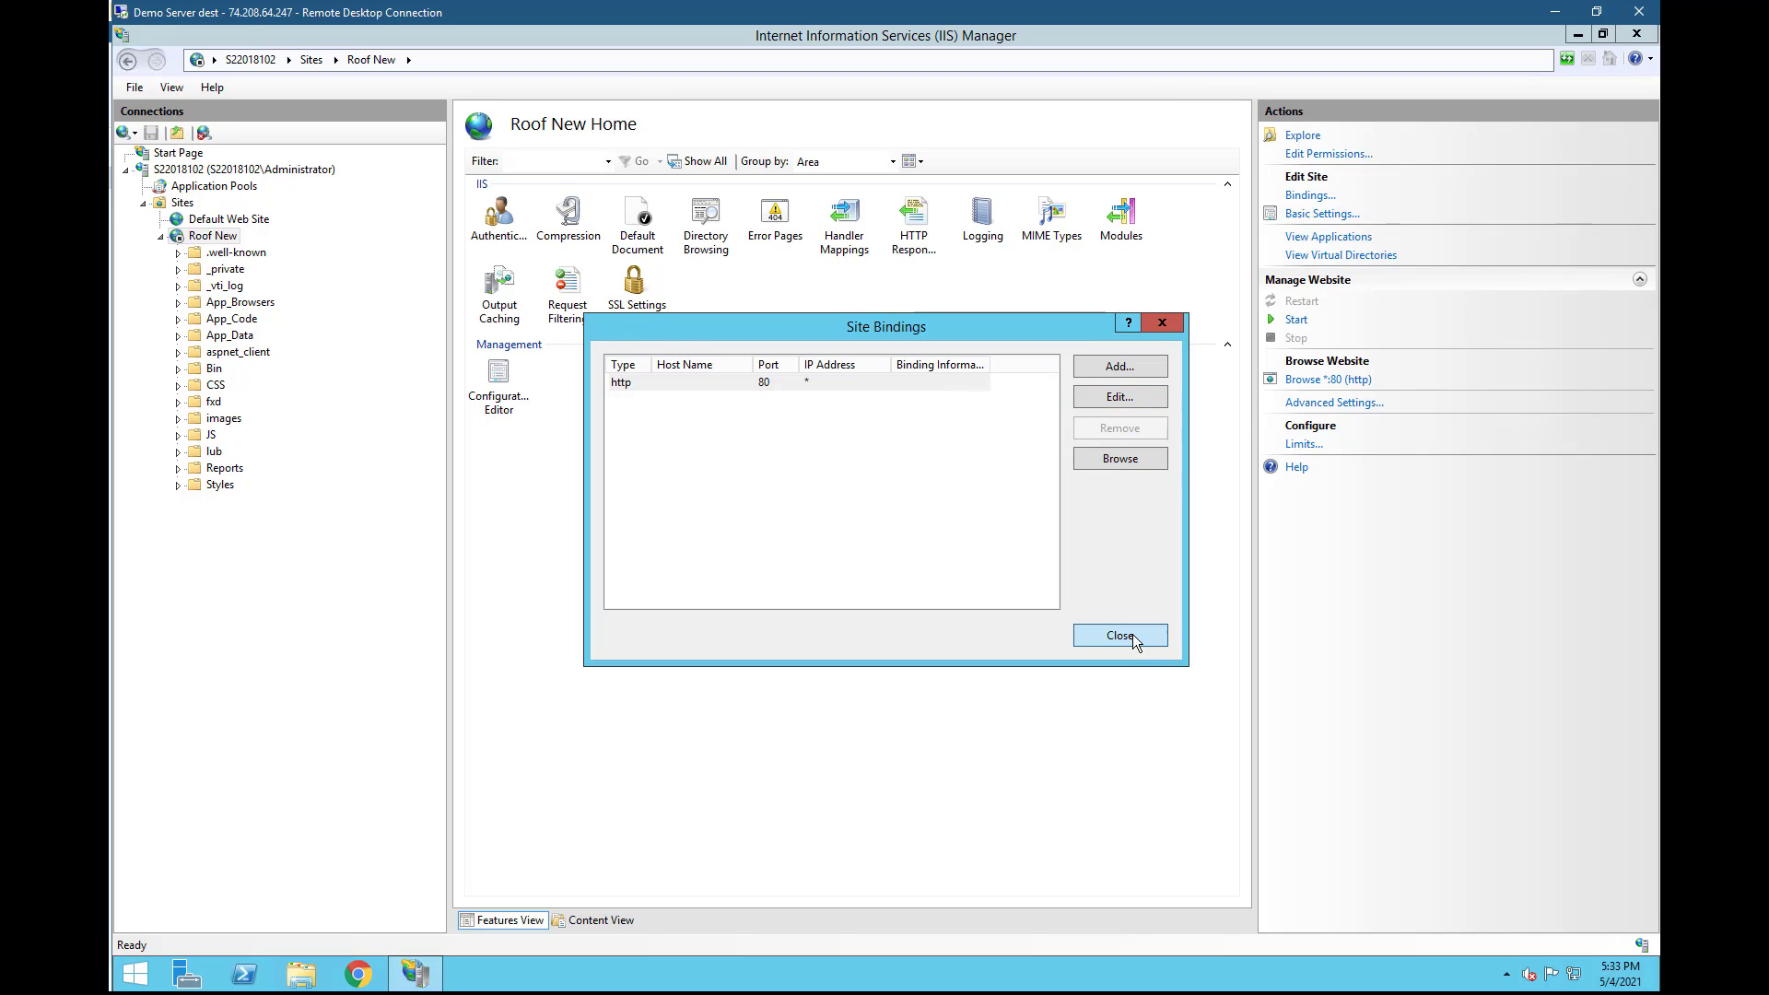
Set the host name of the Roof New site's http port 80 binding to roof2.winningit.com
right_click(219, 236)
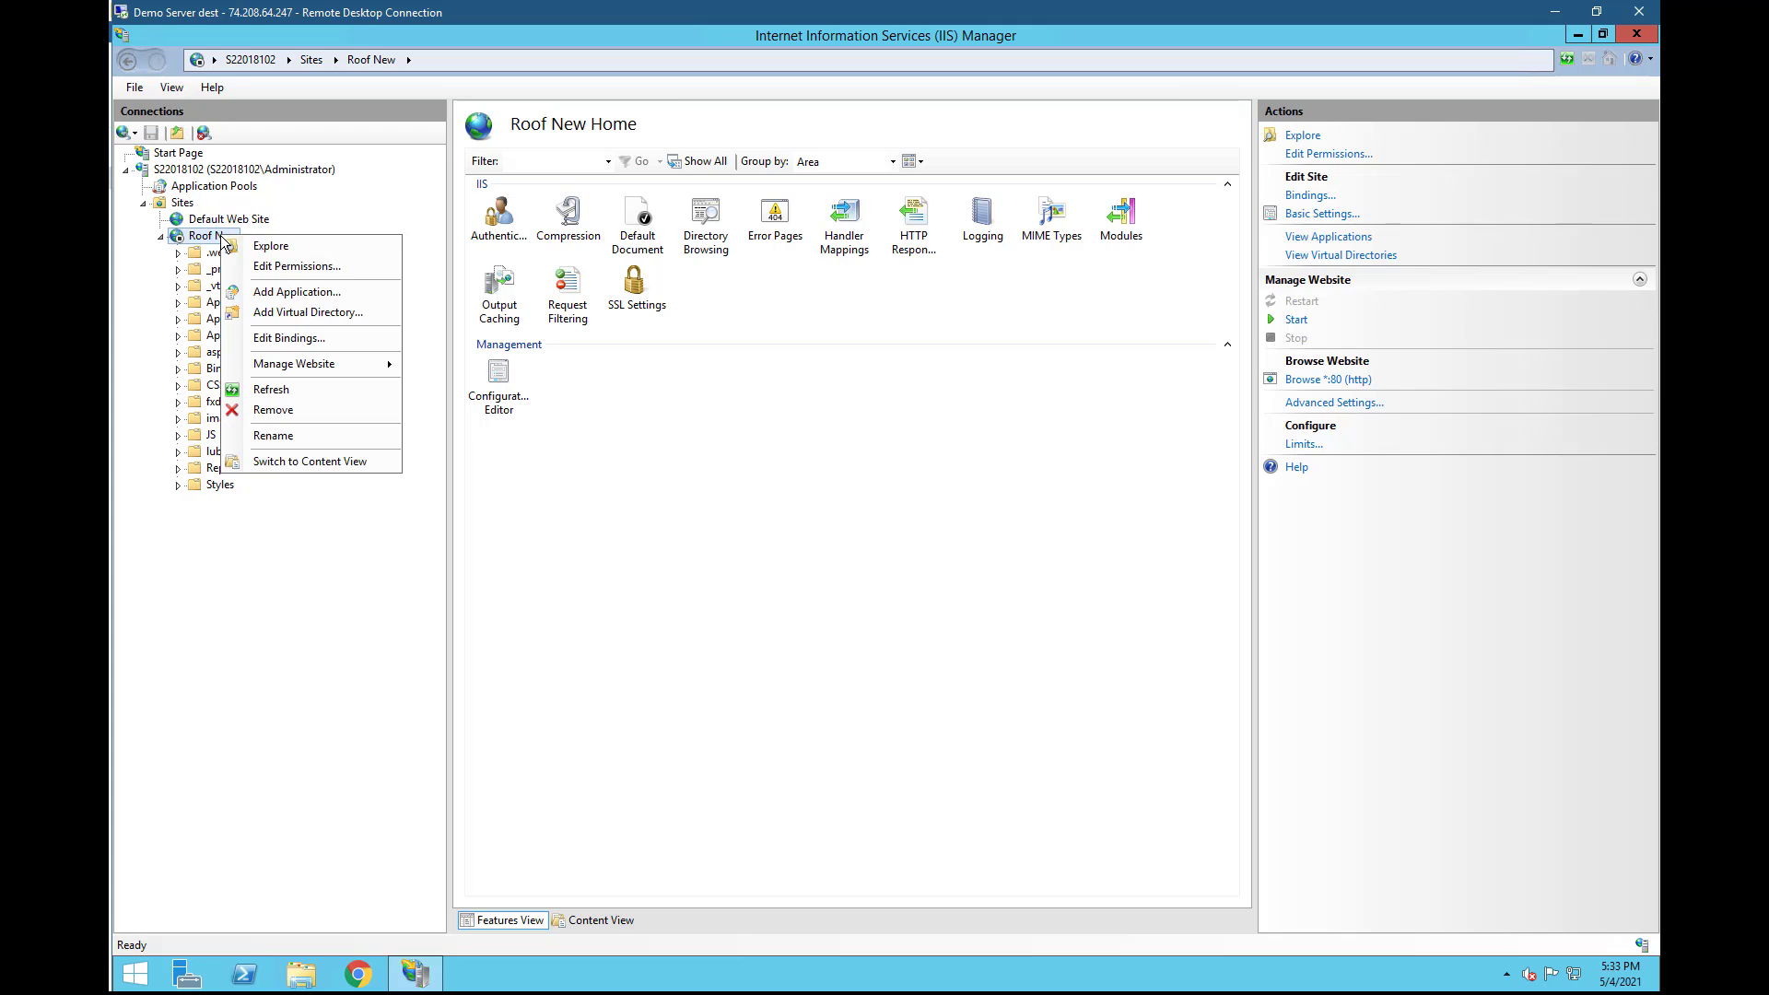
left_click(294, 339)
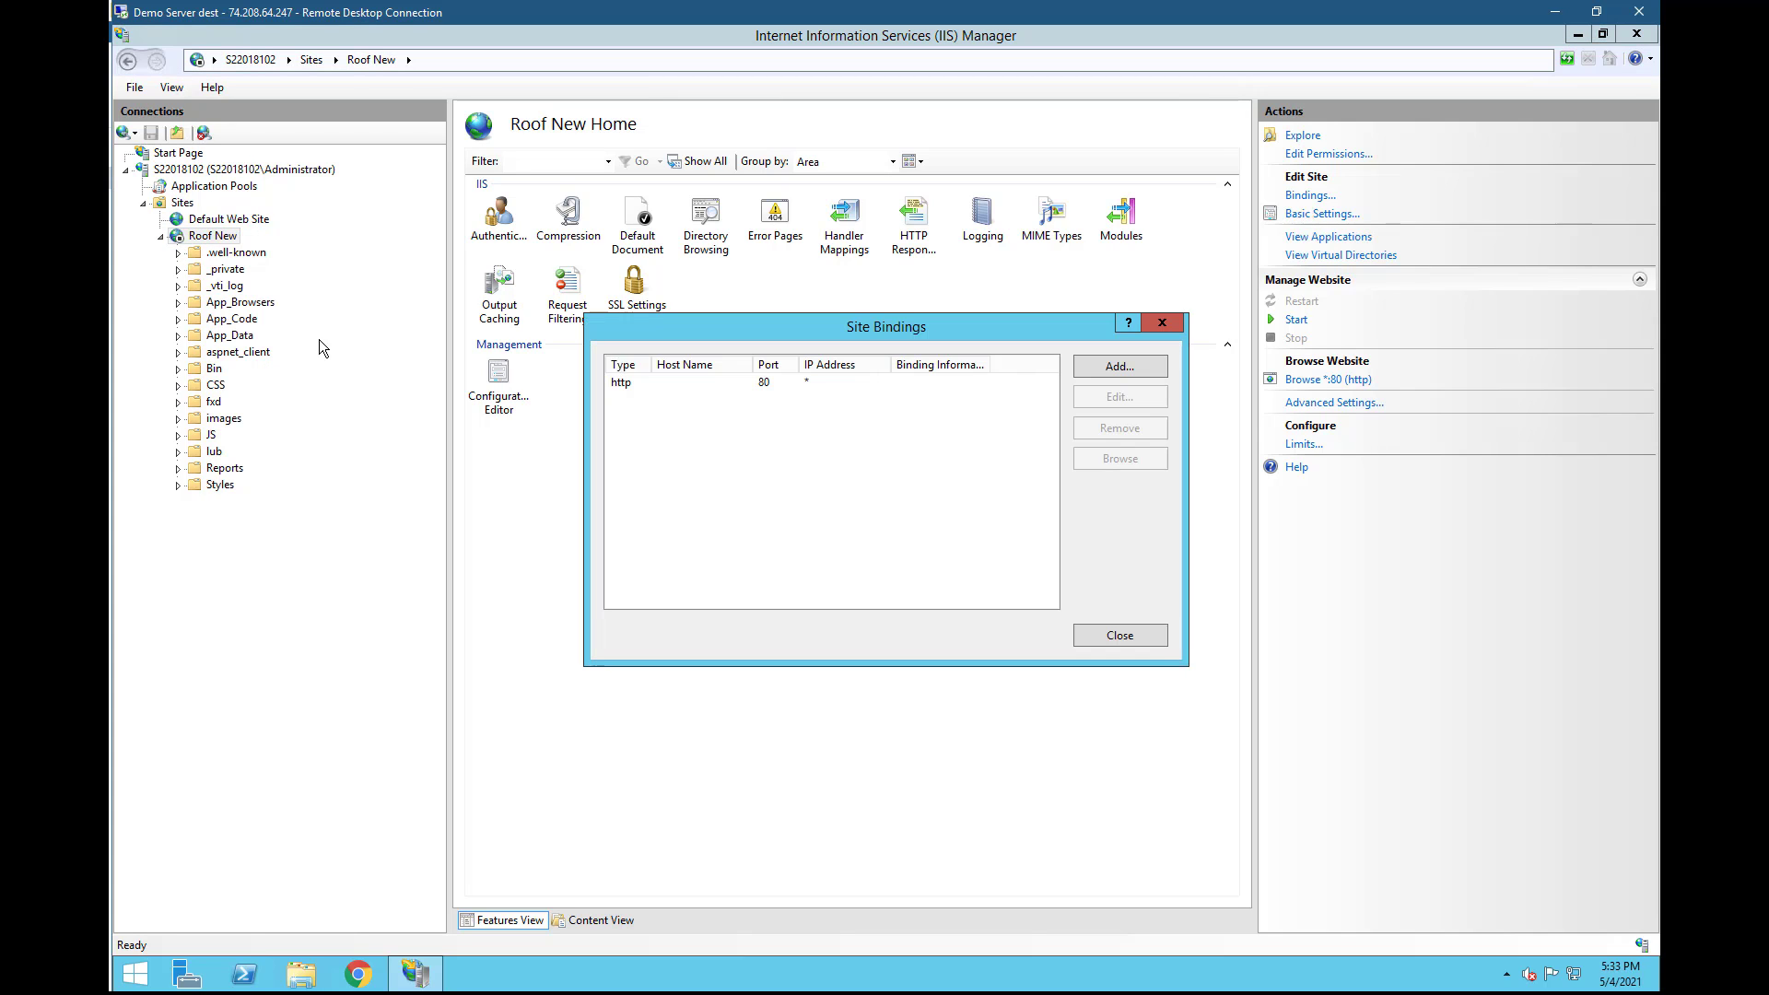
left_click(636, 384)
left_click(1148, 396)
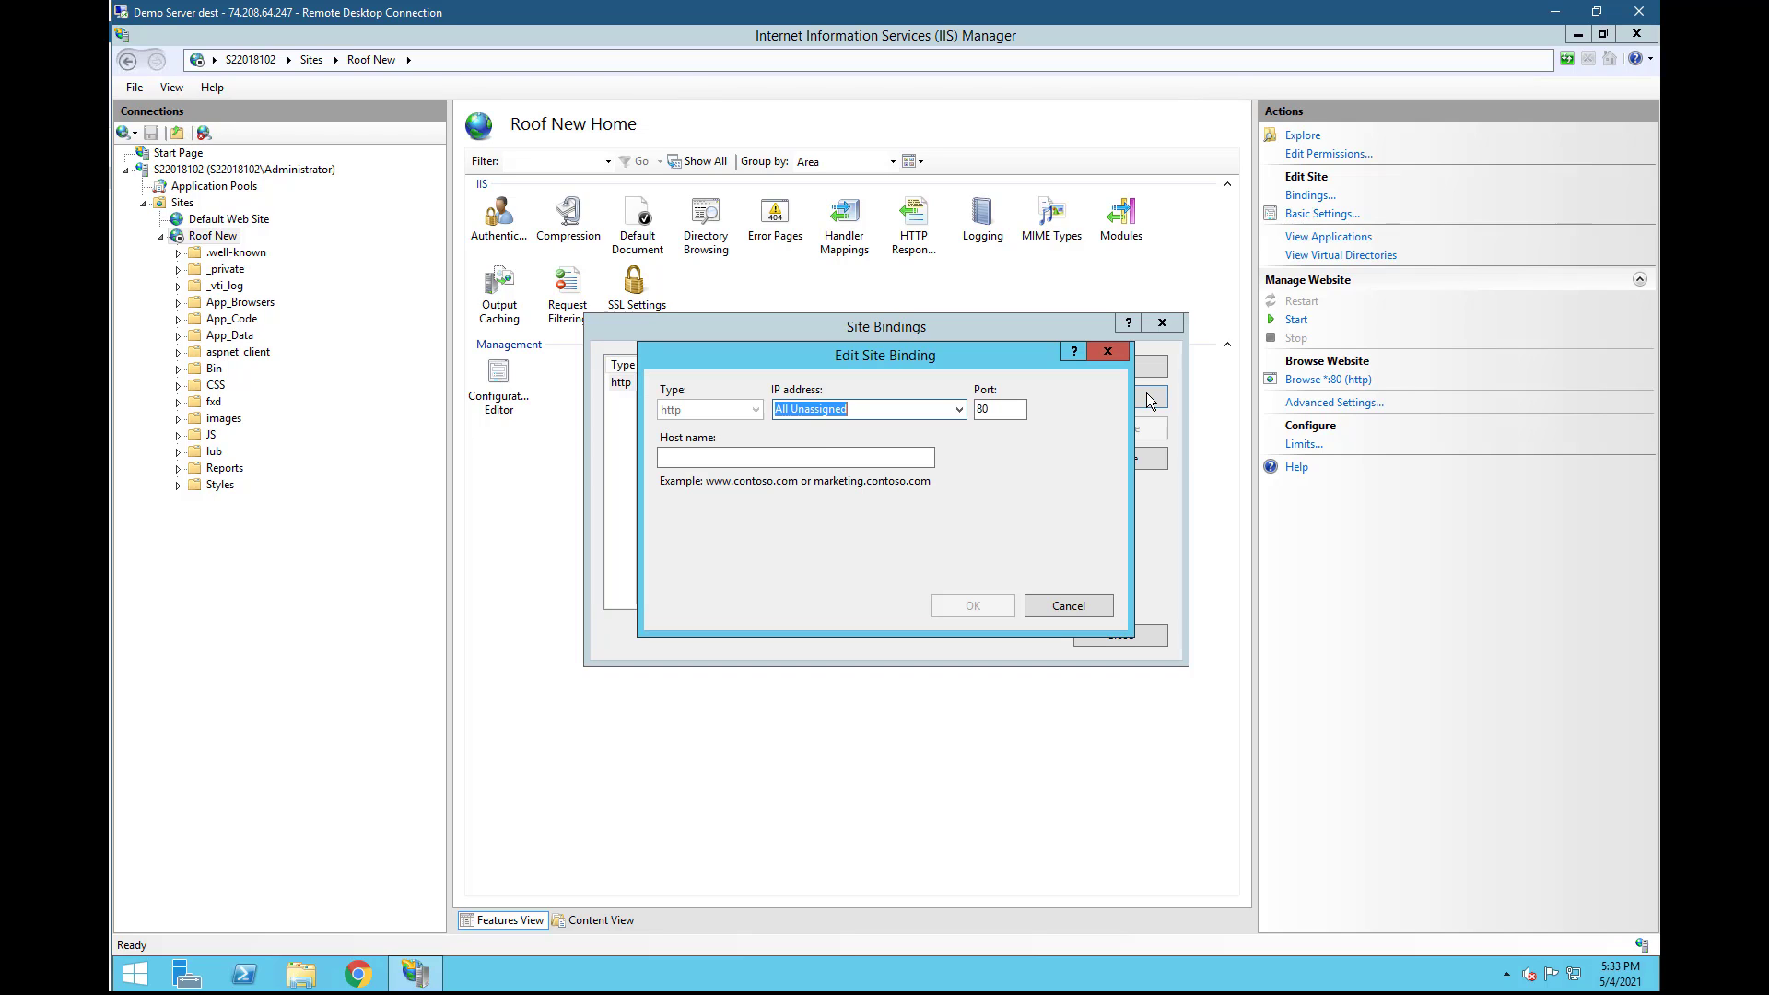
left_click(759, 456)
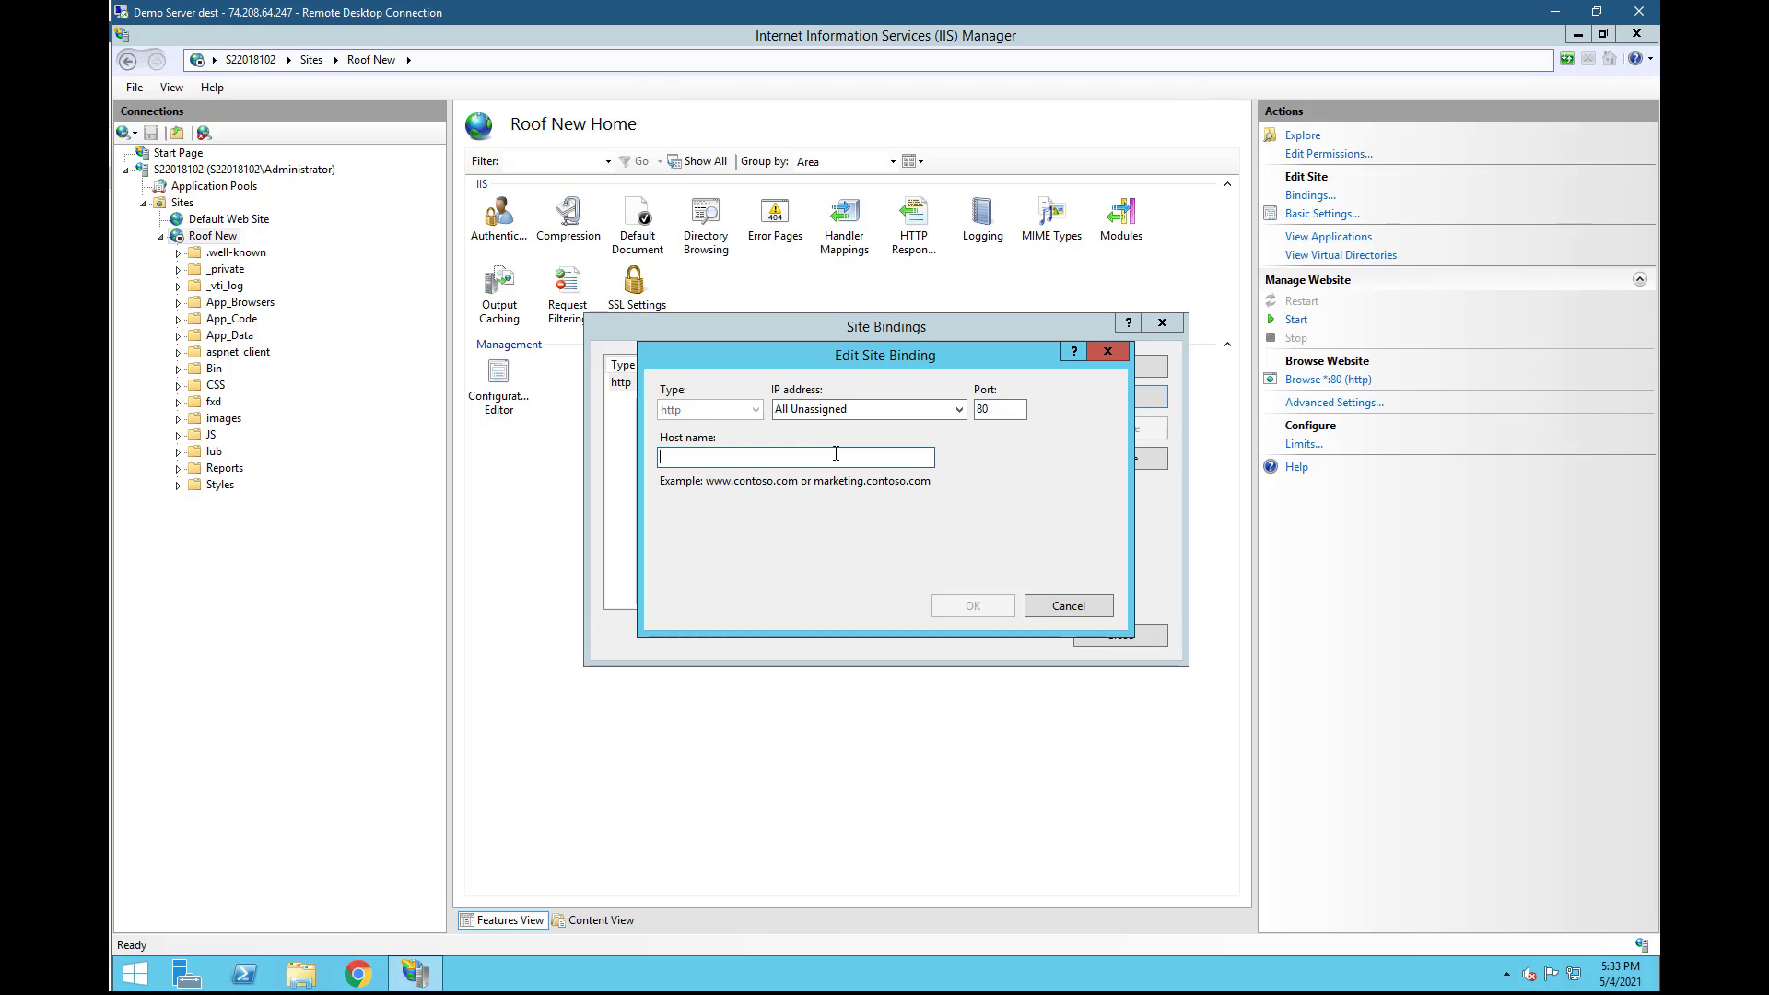
type("rooft")
key("BackSpace")
type("2")
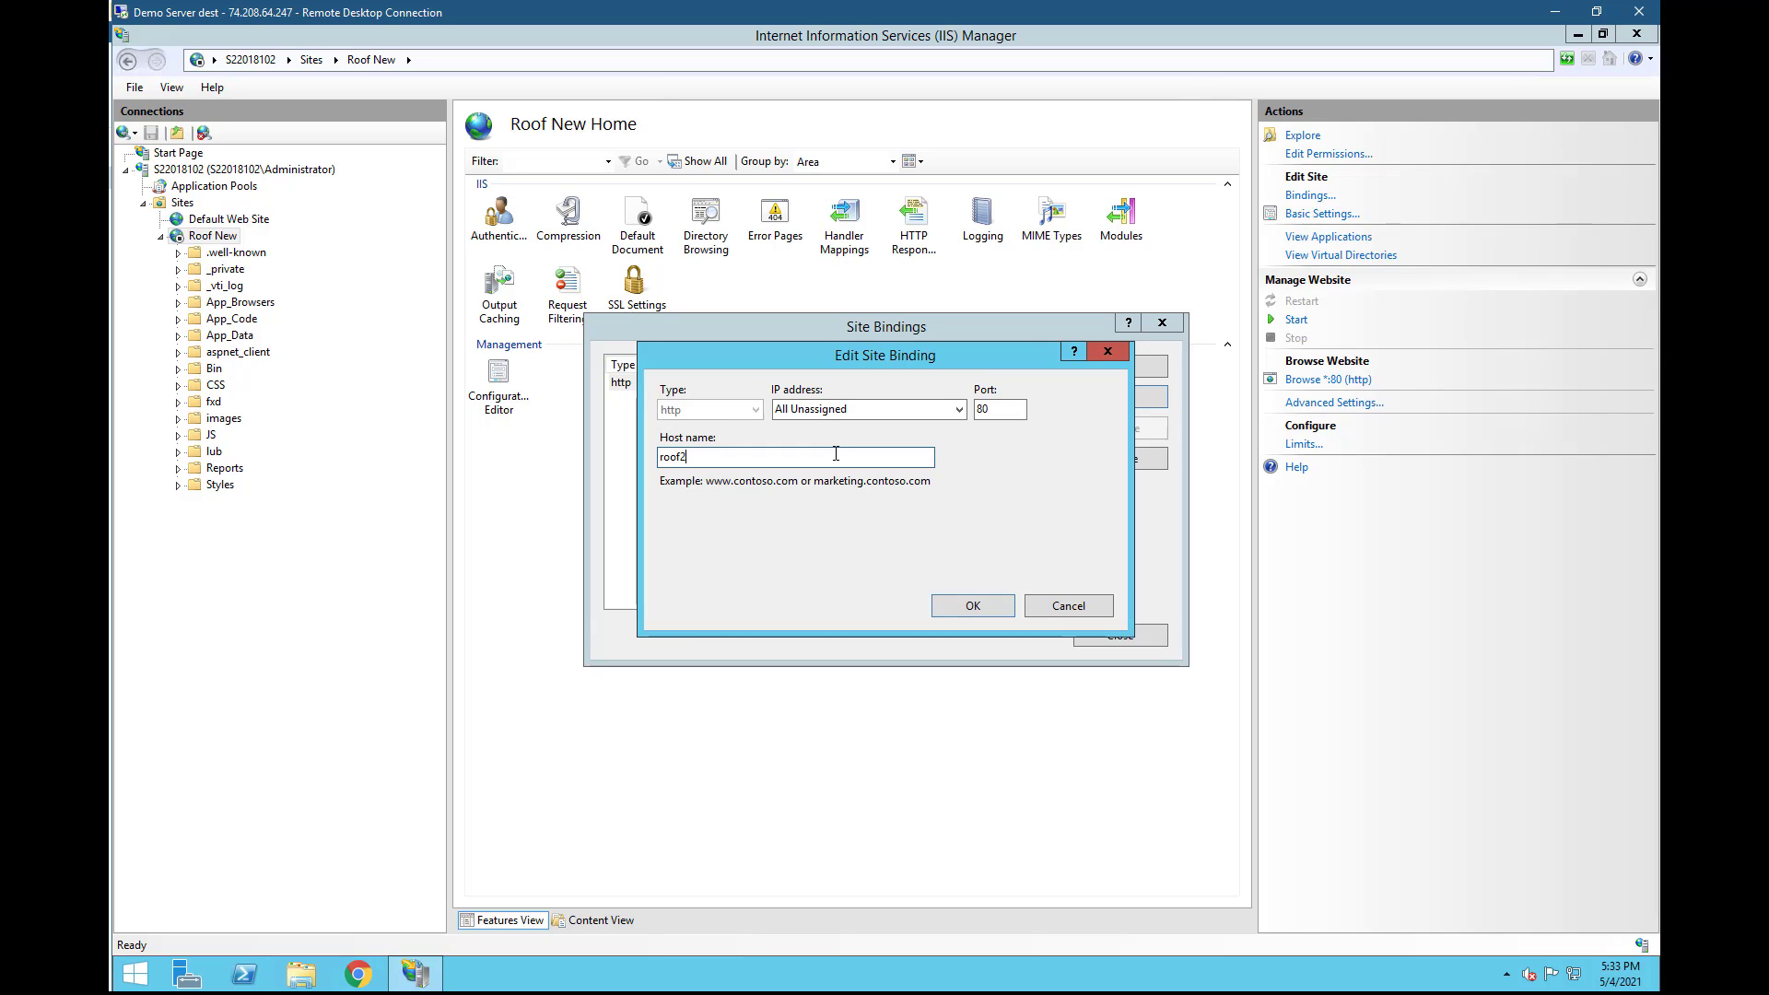
type(".winningit.com")
left_click(940, 610)
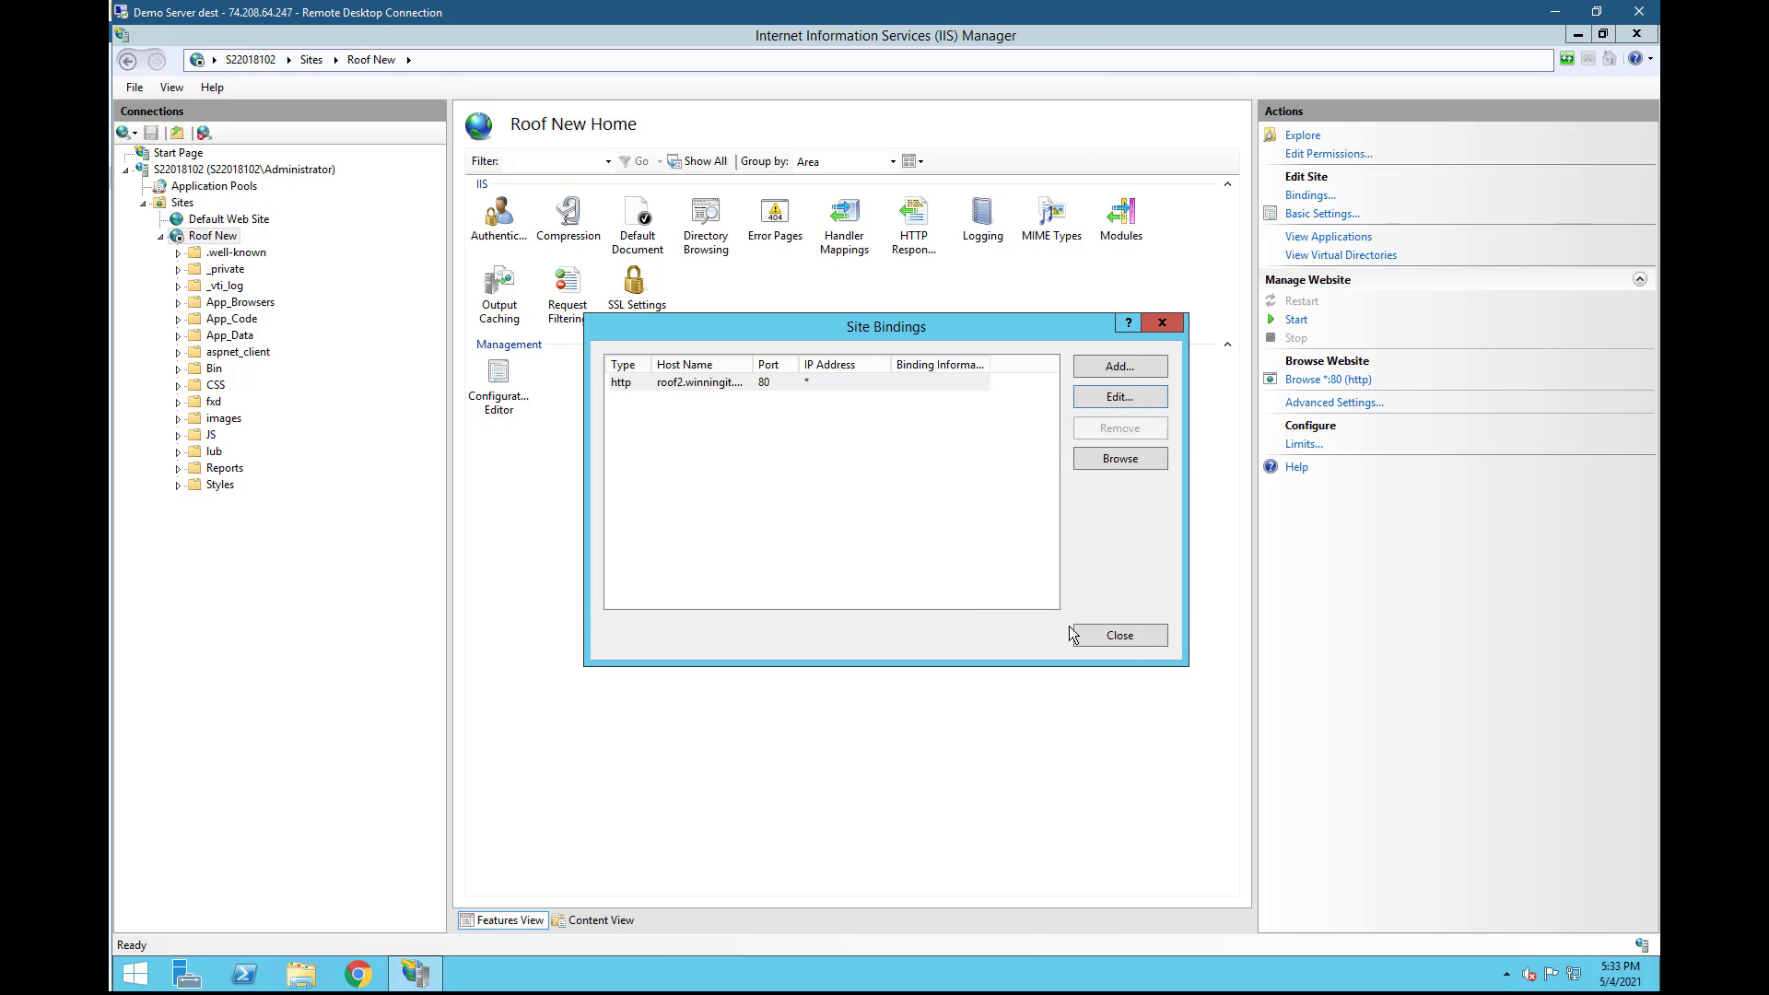
left_click(1120, 636)
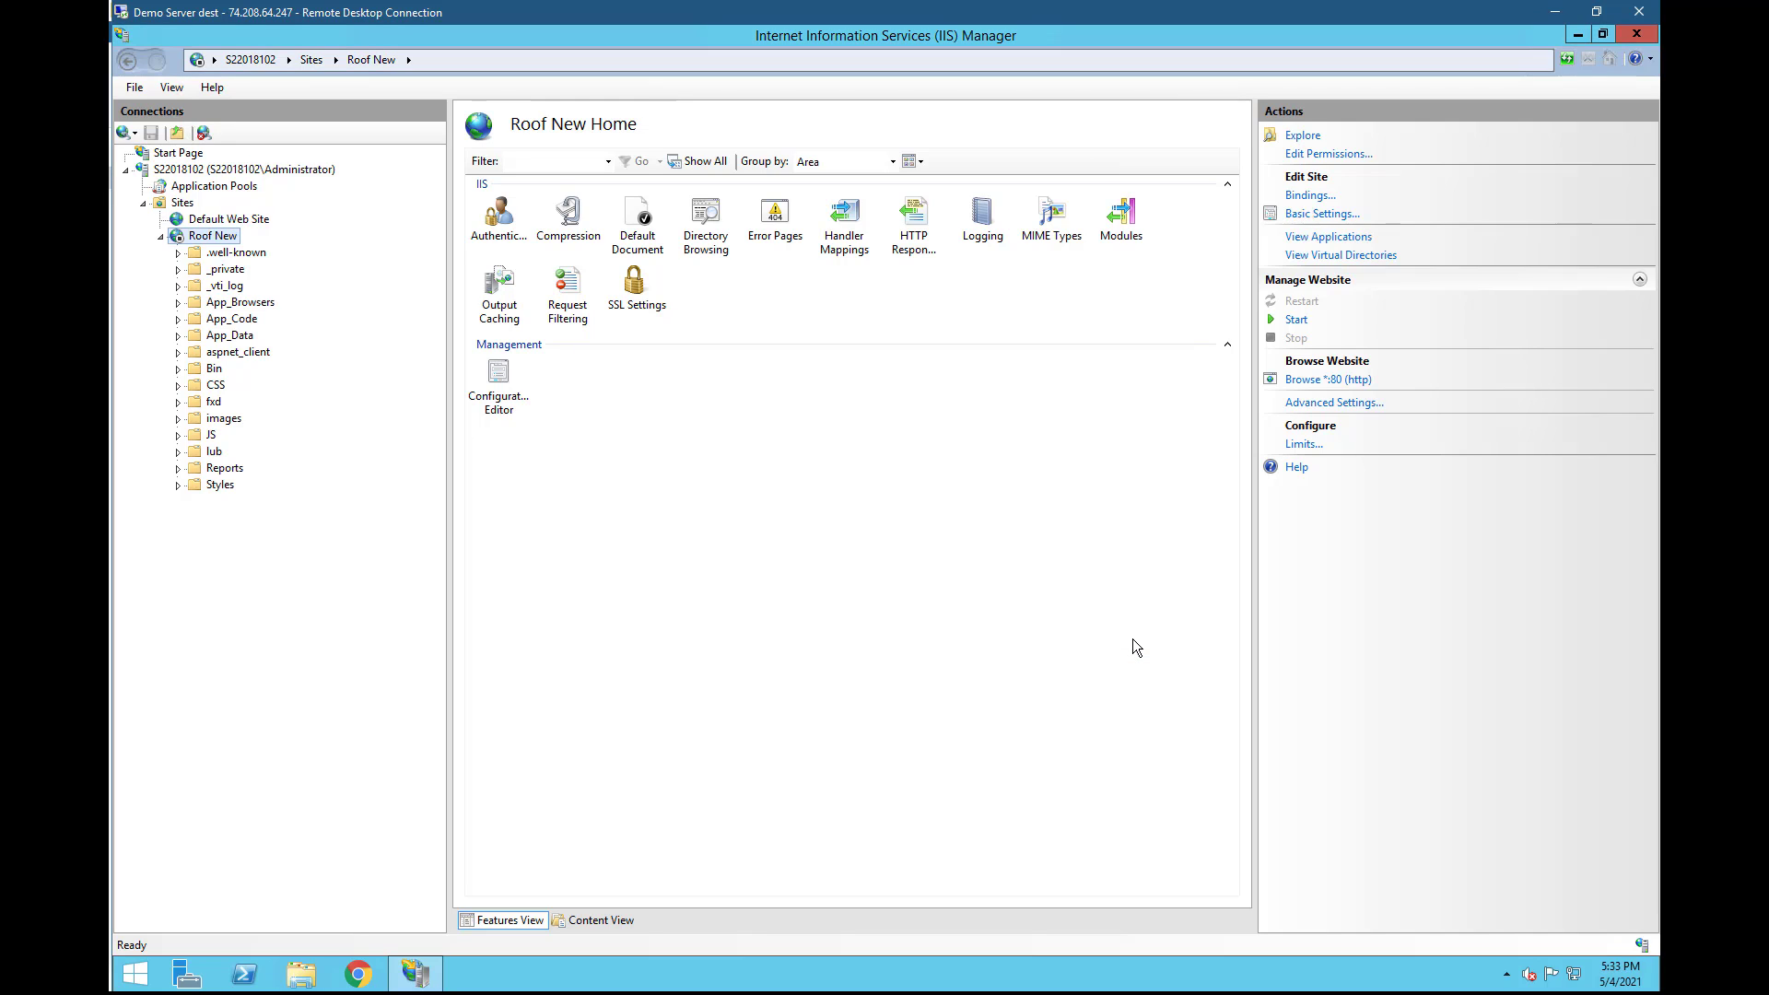
Start the Roof New website and collapse its folder tree
right_click(218, 239)
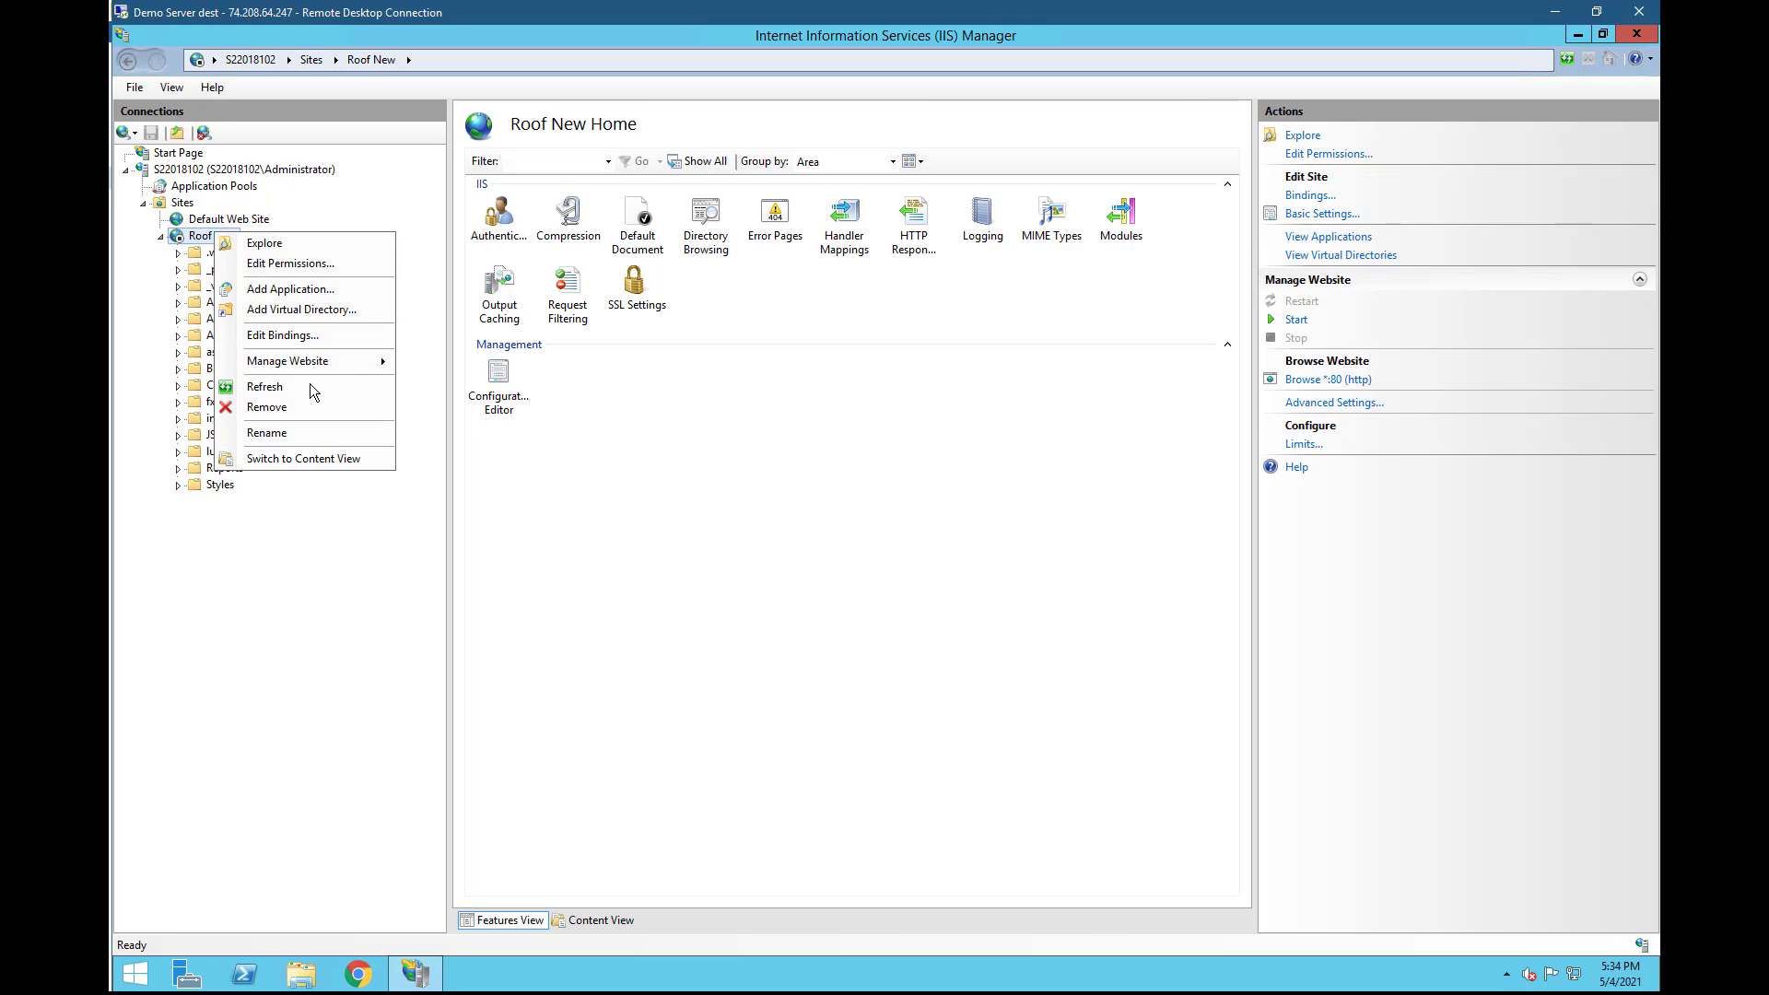
mouse_move(369, 361)
left_click(472, 377)
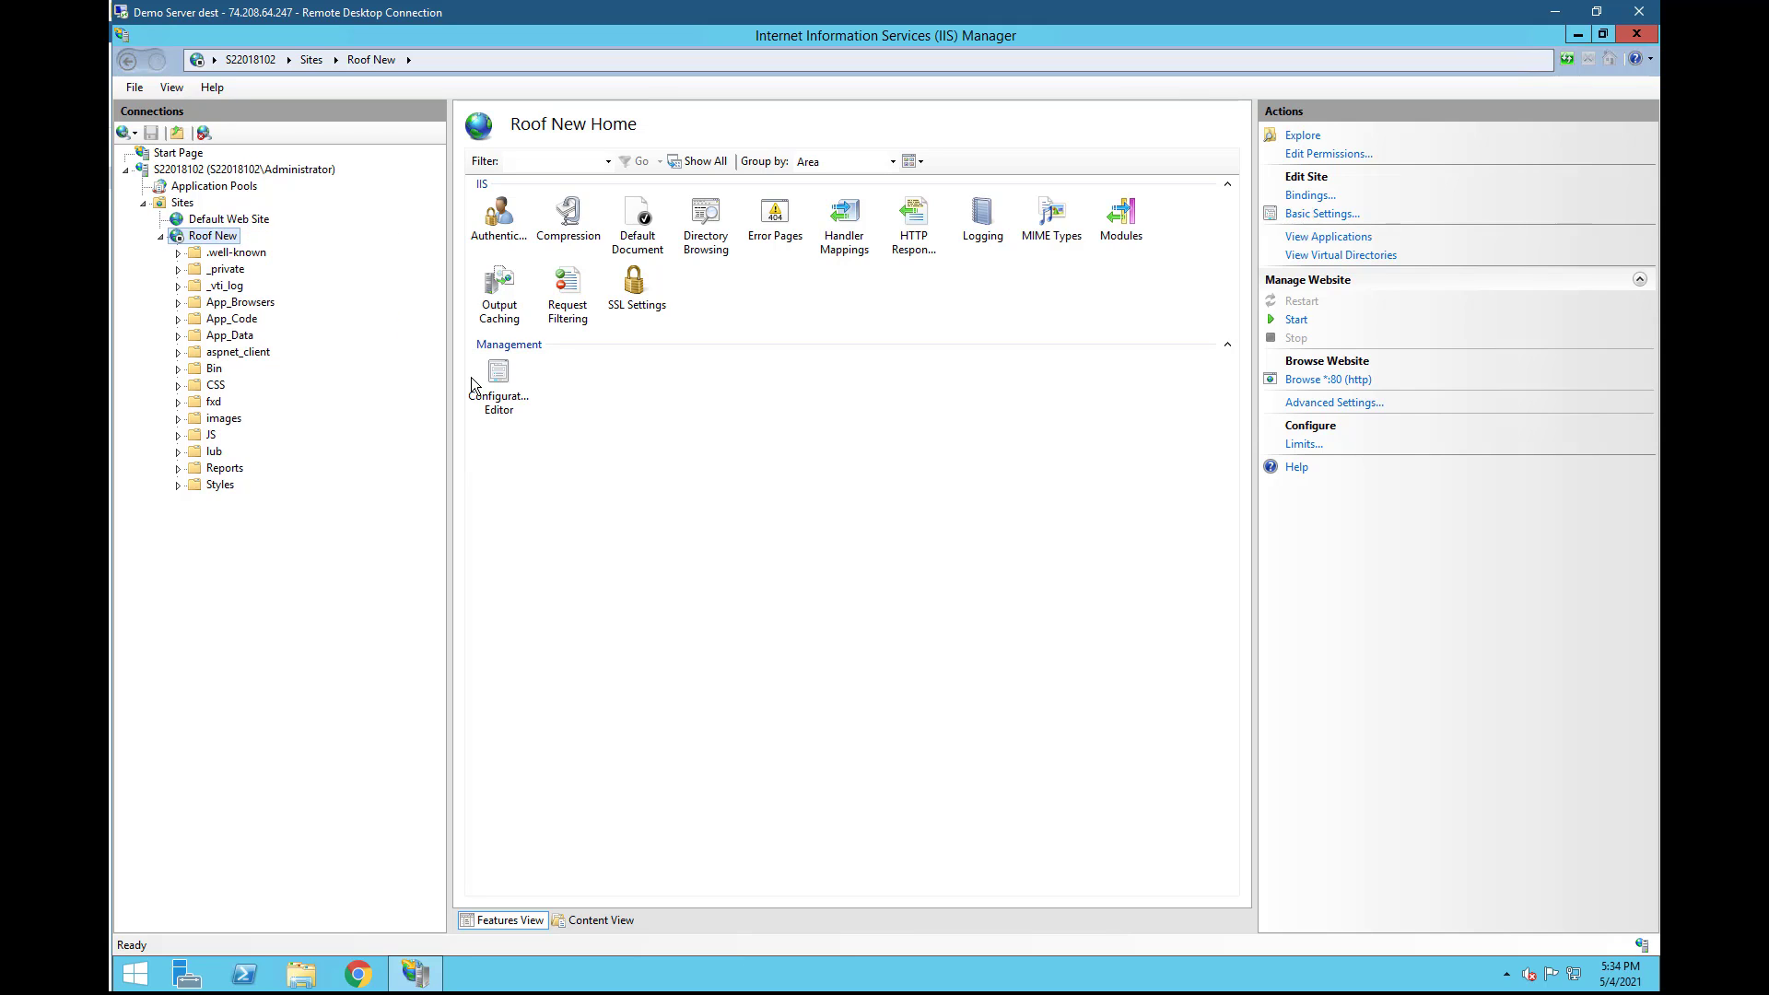
left_click(162, 237)
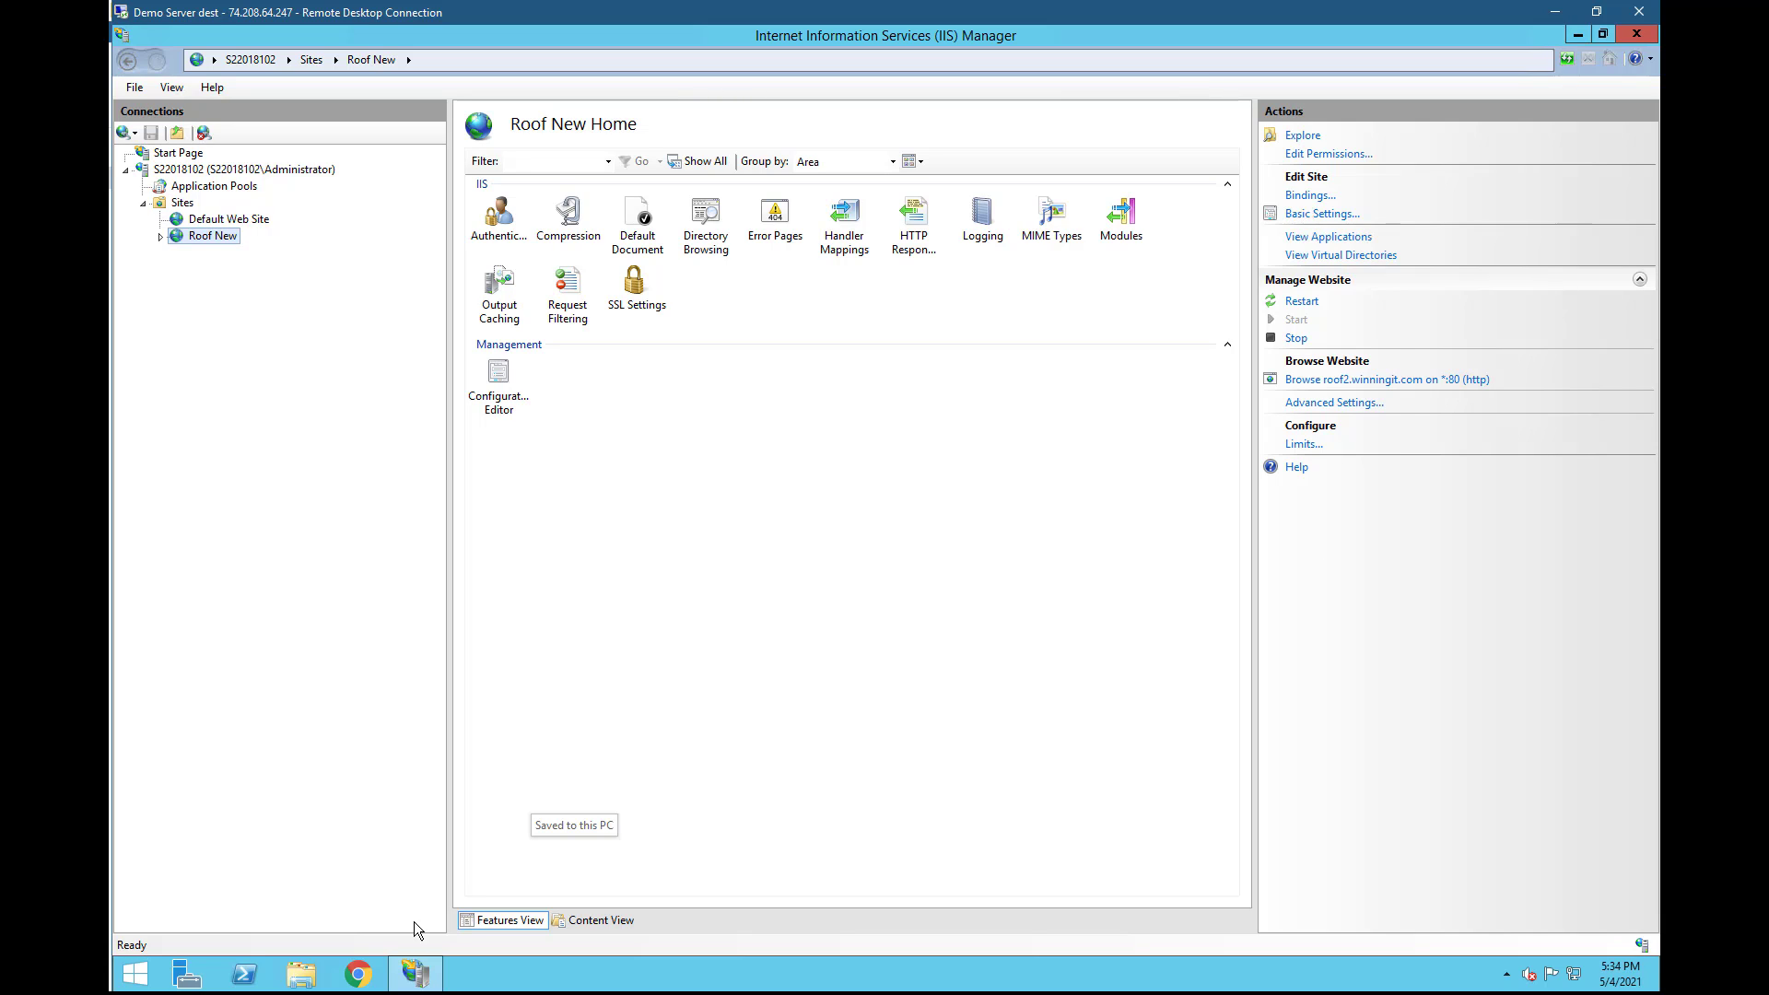
Switch to DNS Manager and show the server's Forward Lookup Zones
left_click(1578, 34)
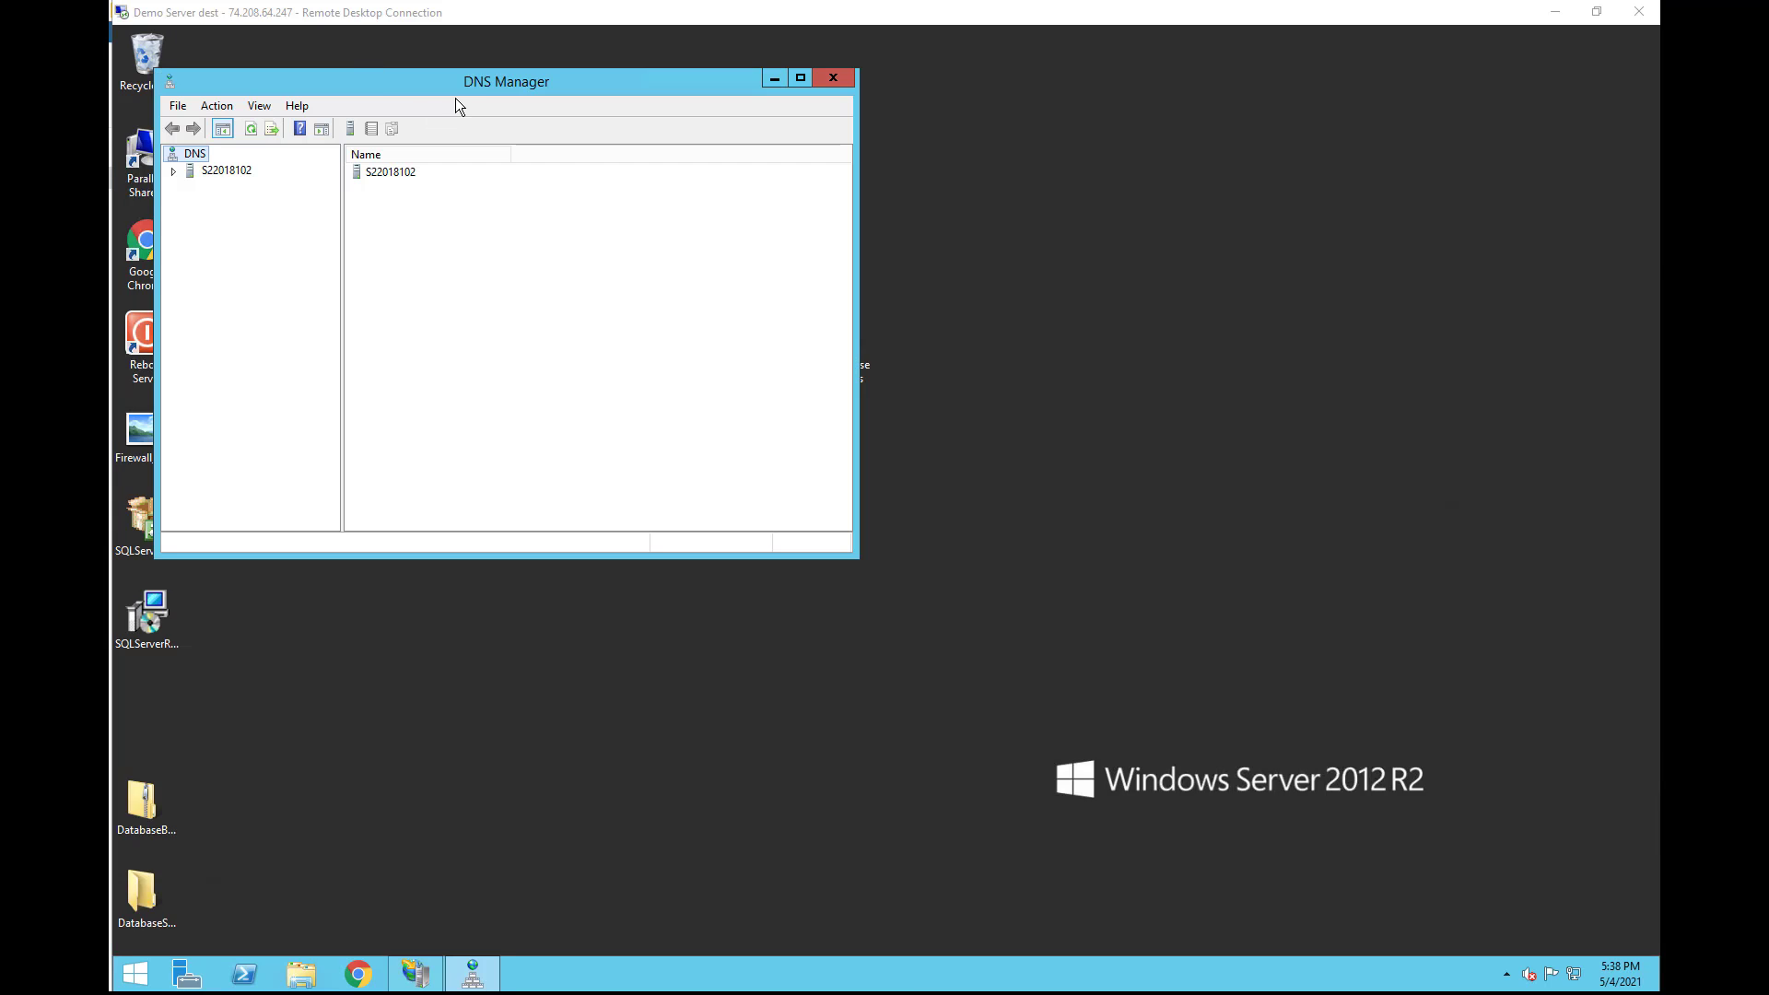
left_click(461, 91)
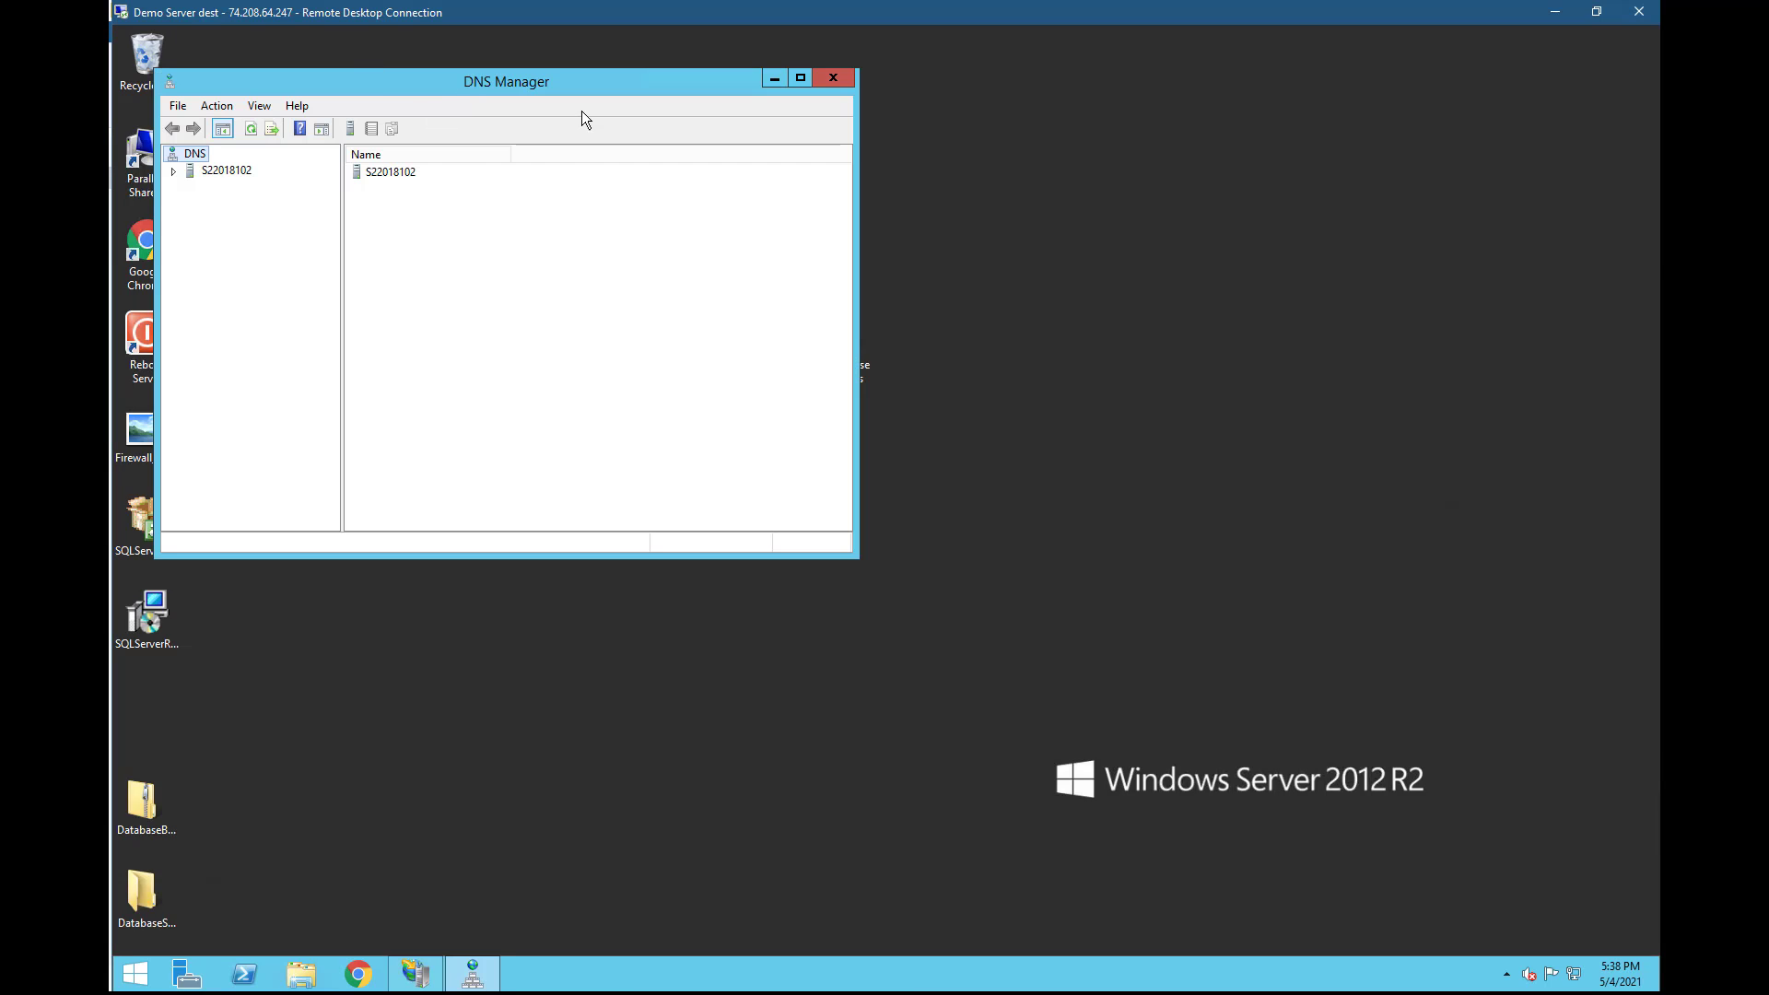
left_click_drag(484, 84, 909, 179)
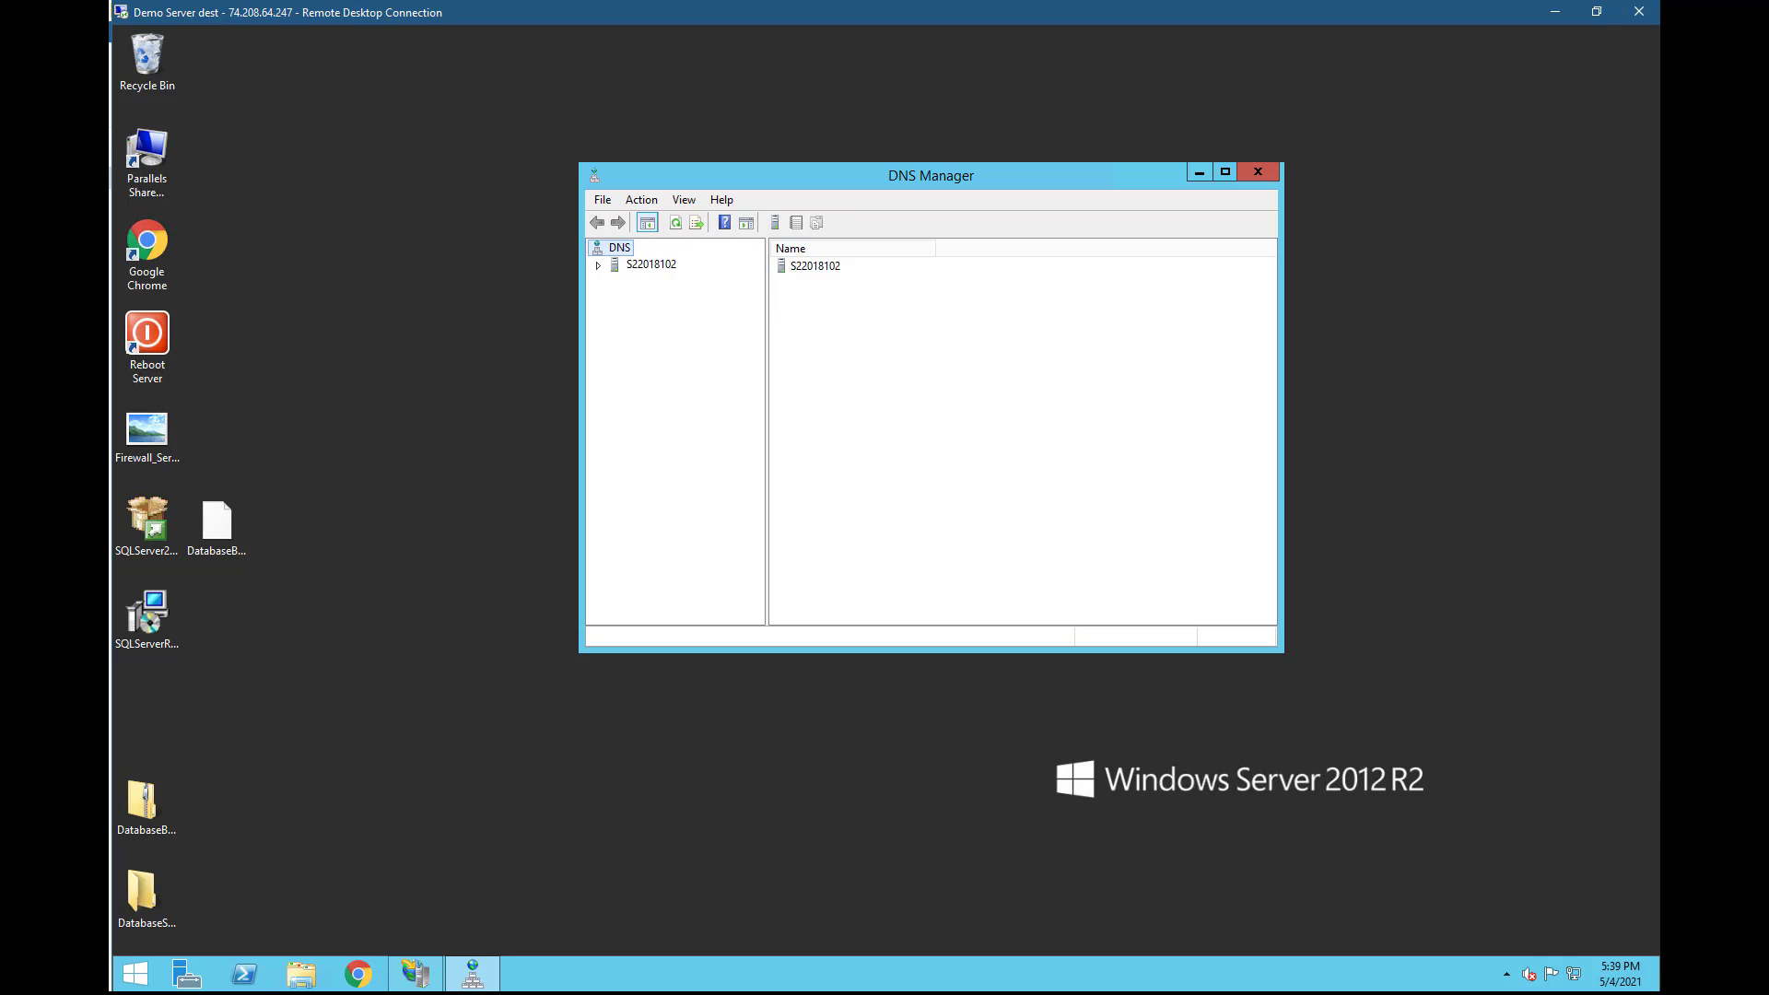
double_click(604, 264)
left_click(693, 298)
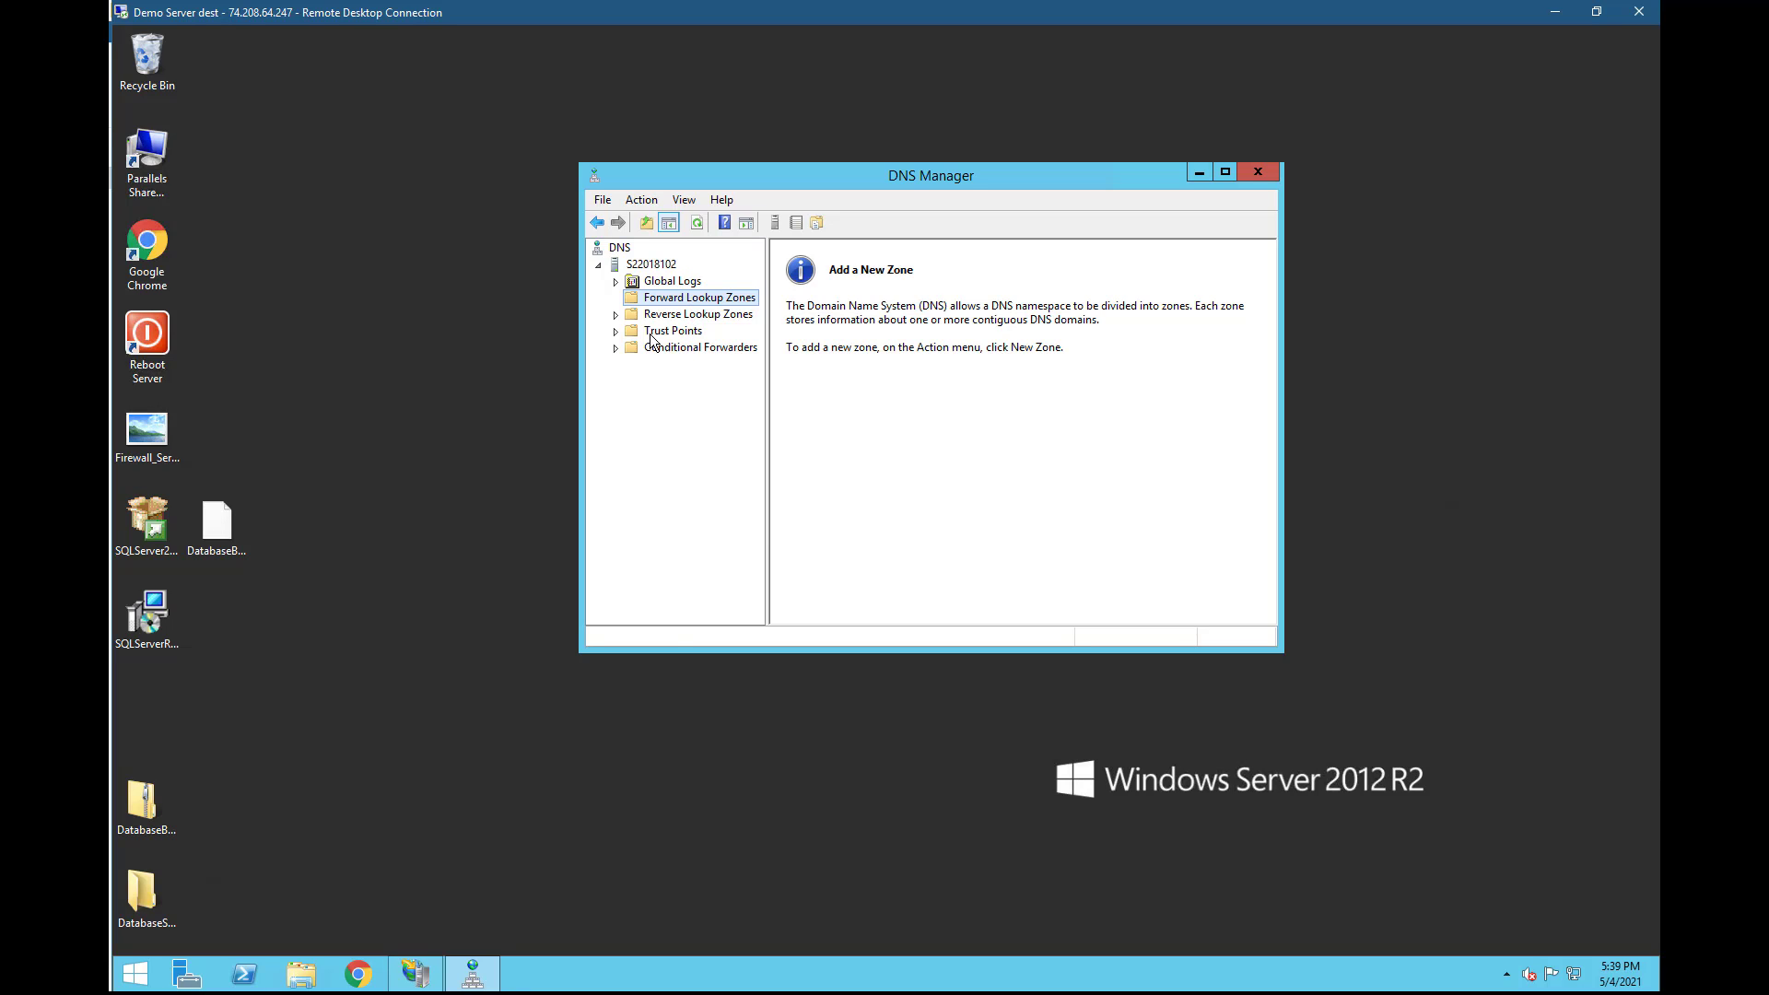
Create a new primary forward lookup zone named winningit.com
right_click(677, 301)
left_click(777, 318)
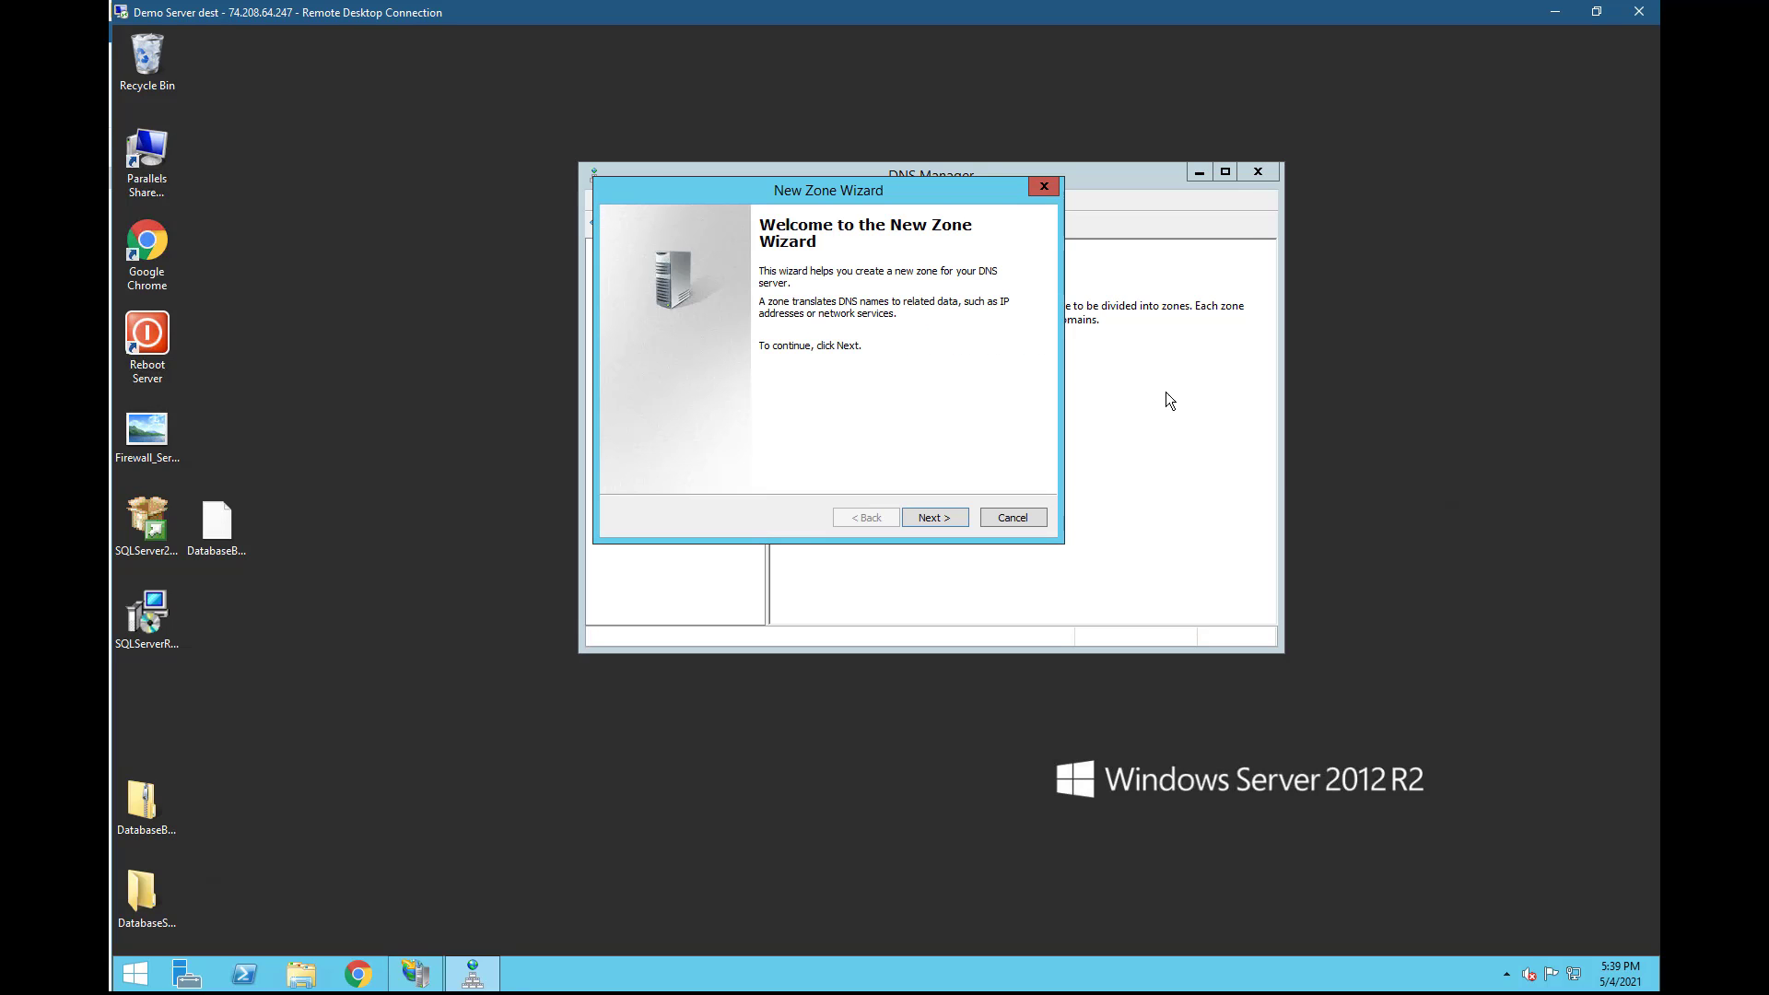
left_click(942, 521)
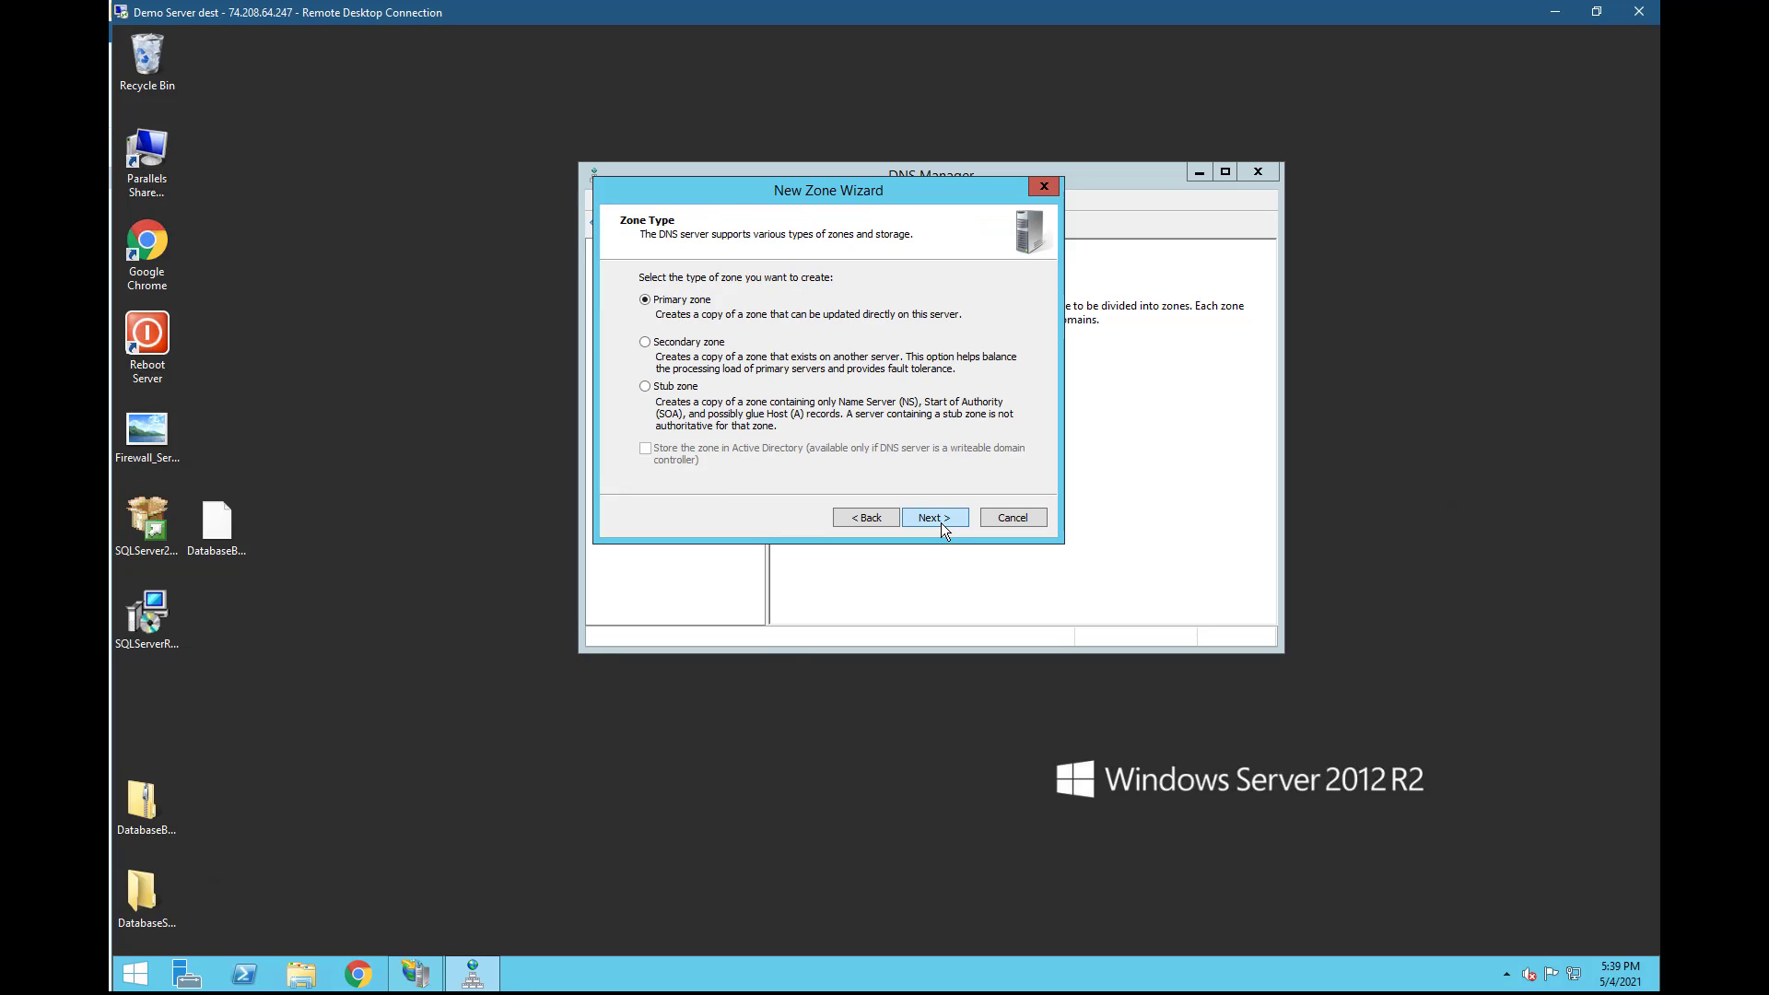
left_click(942, 522)
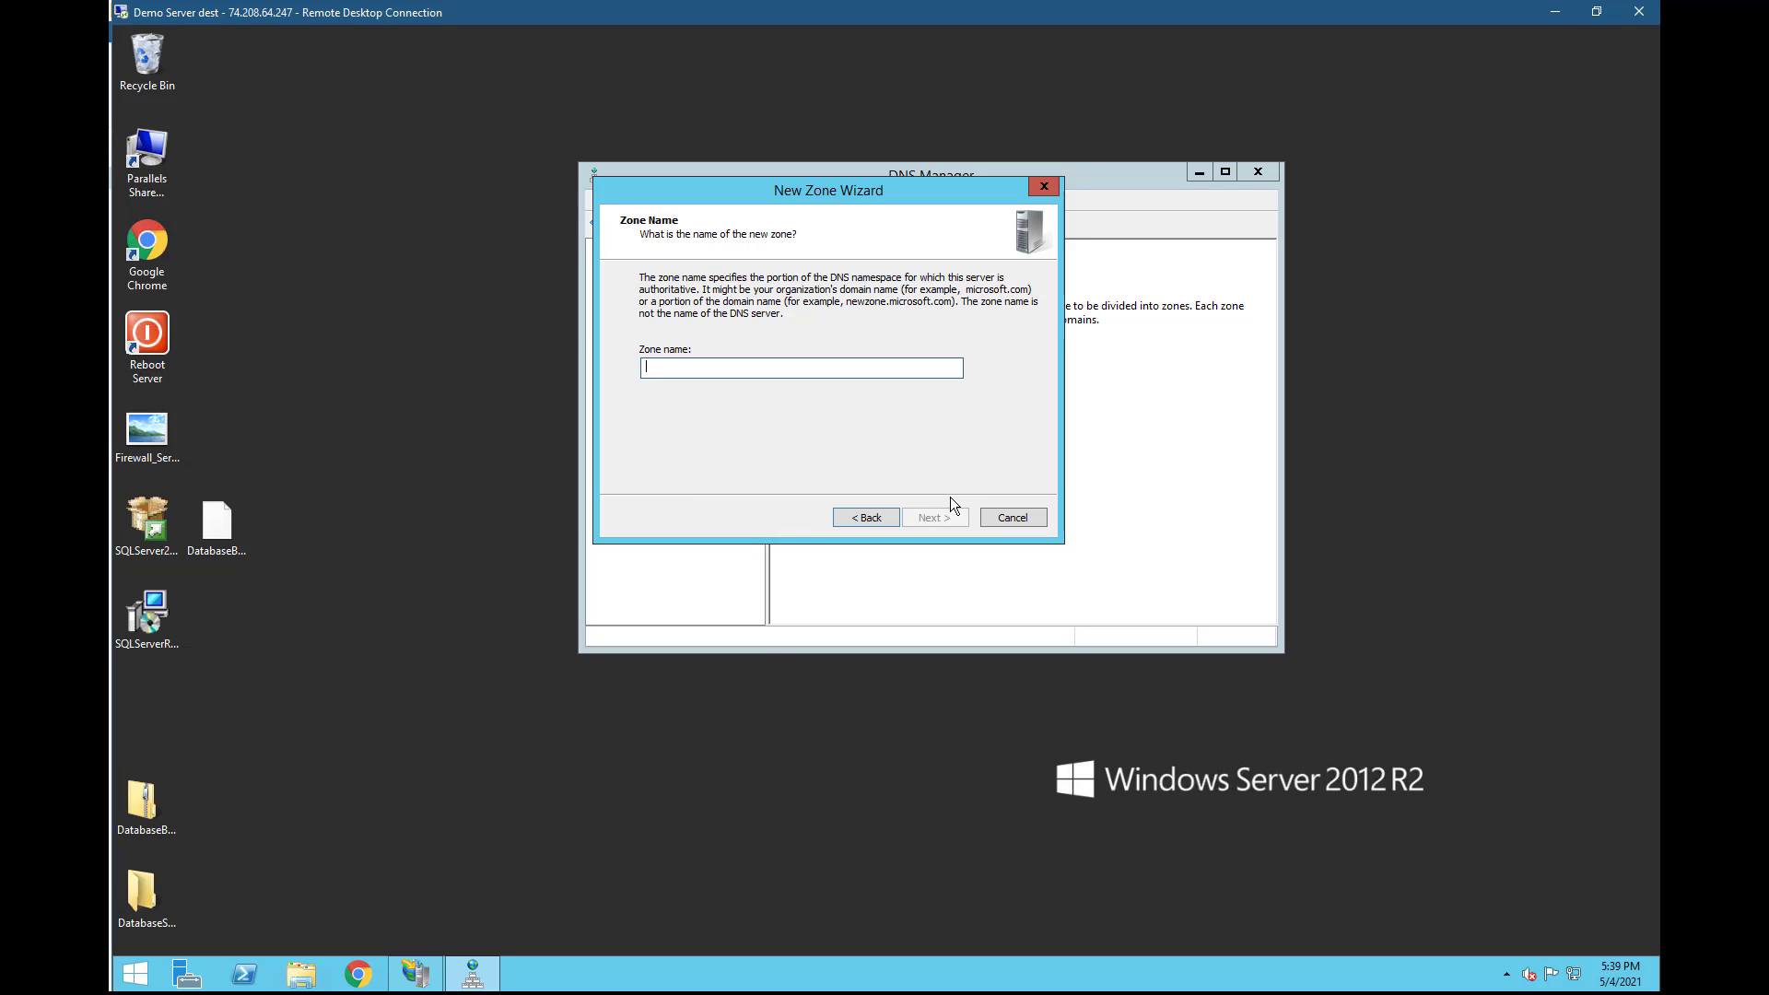
type("winningit.com")
left_click(932, 517)
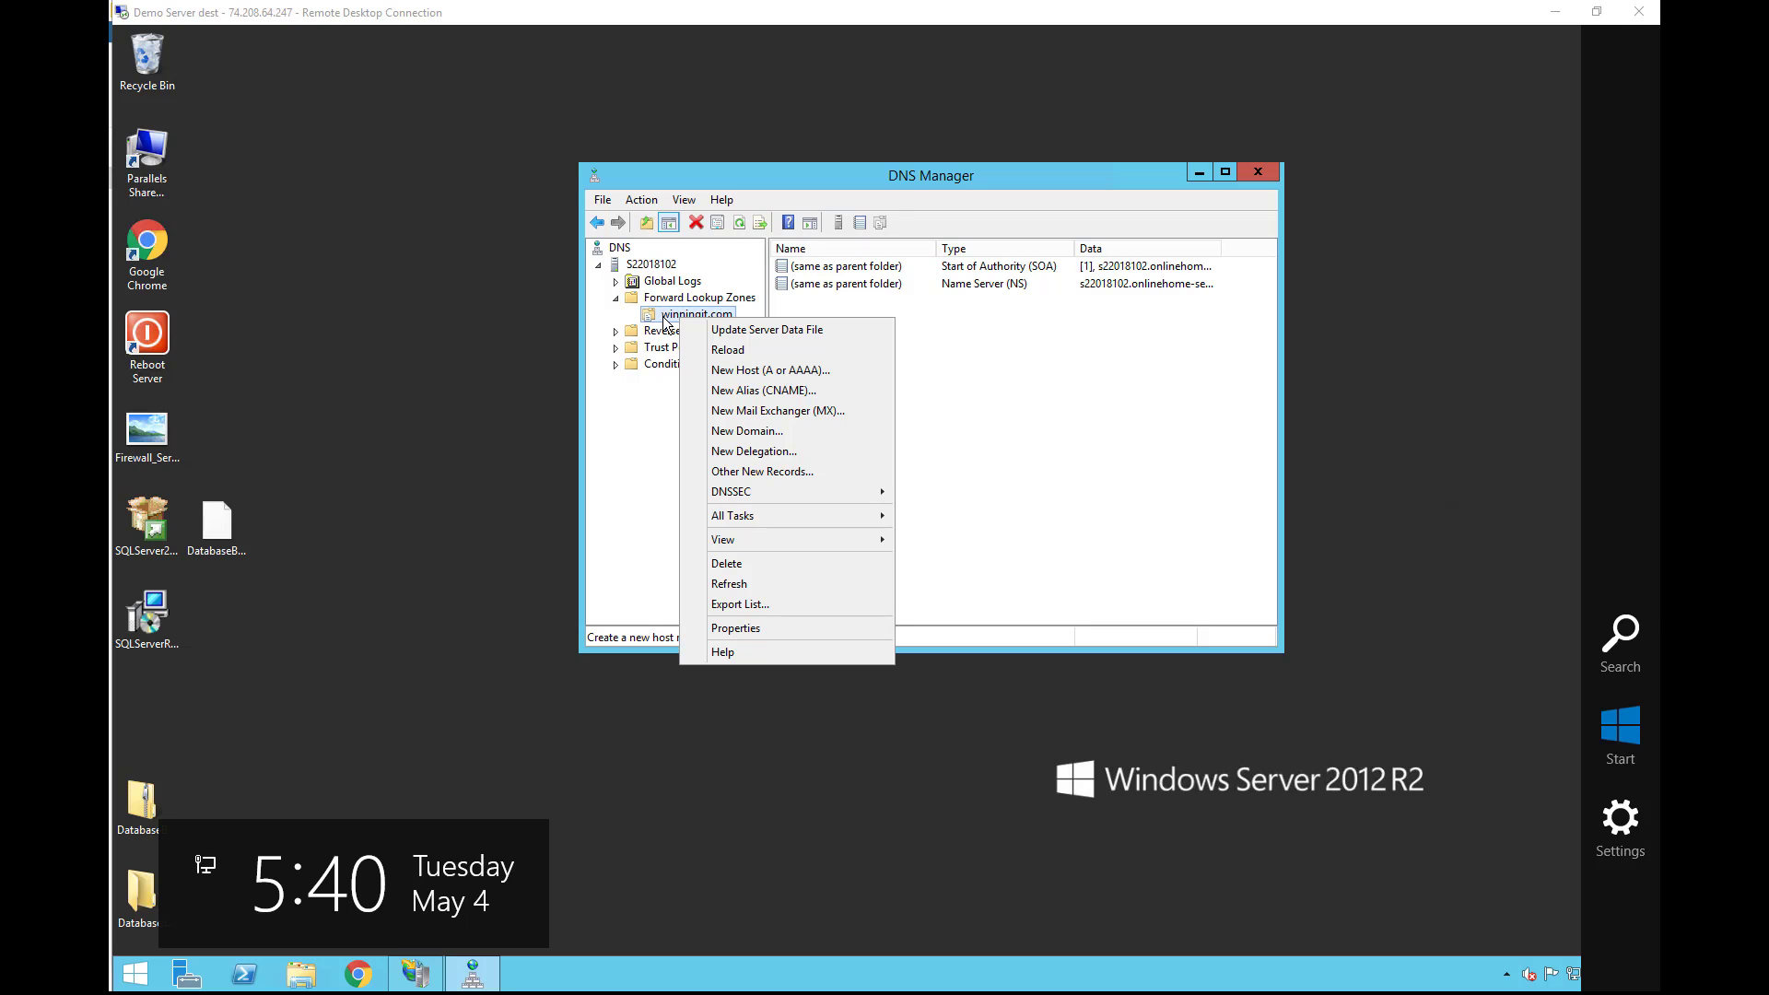
Add a host (A) record named roof2 with IP address 74.208.64.247 to the winningit.com zone
left_click(665, 322)
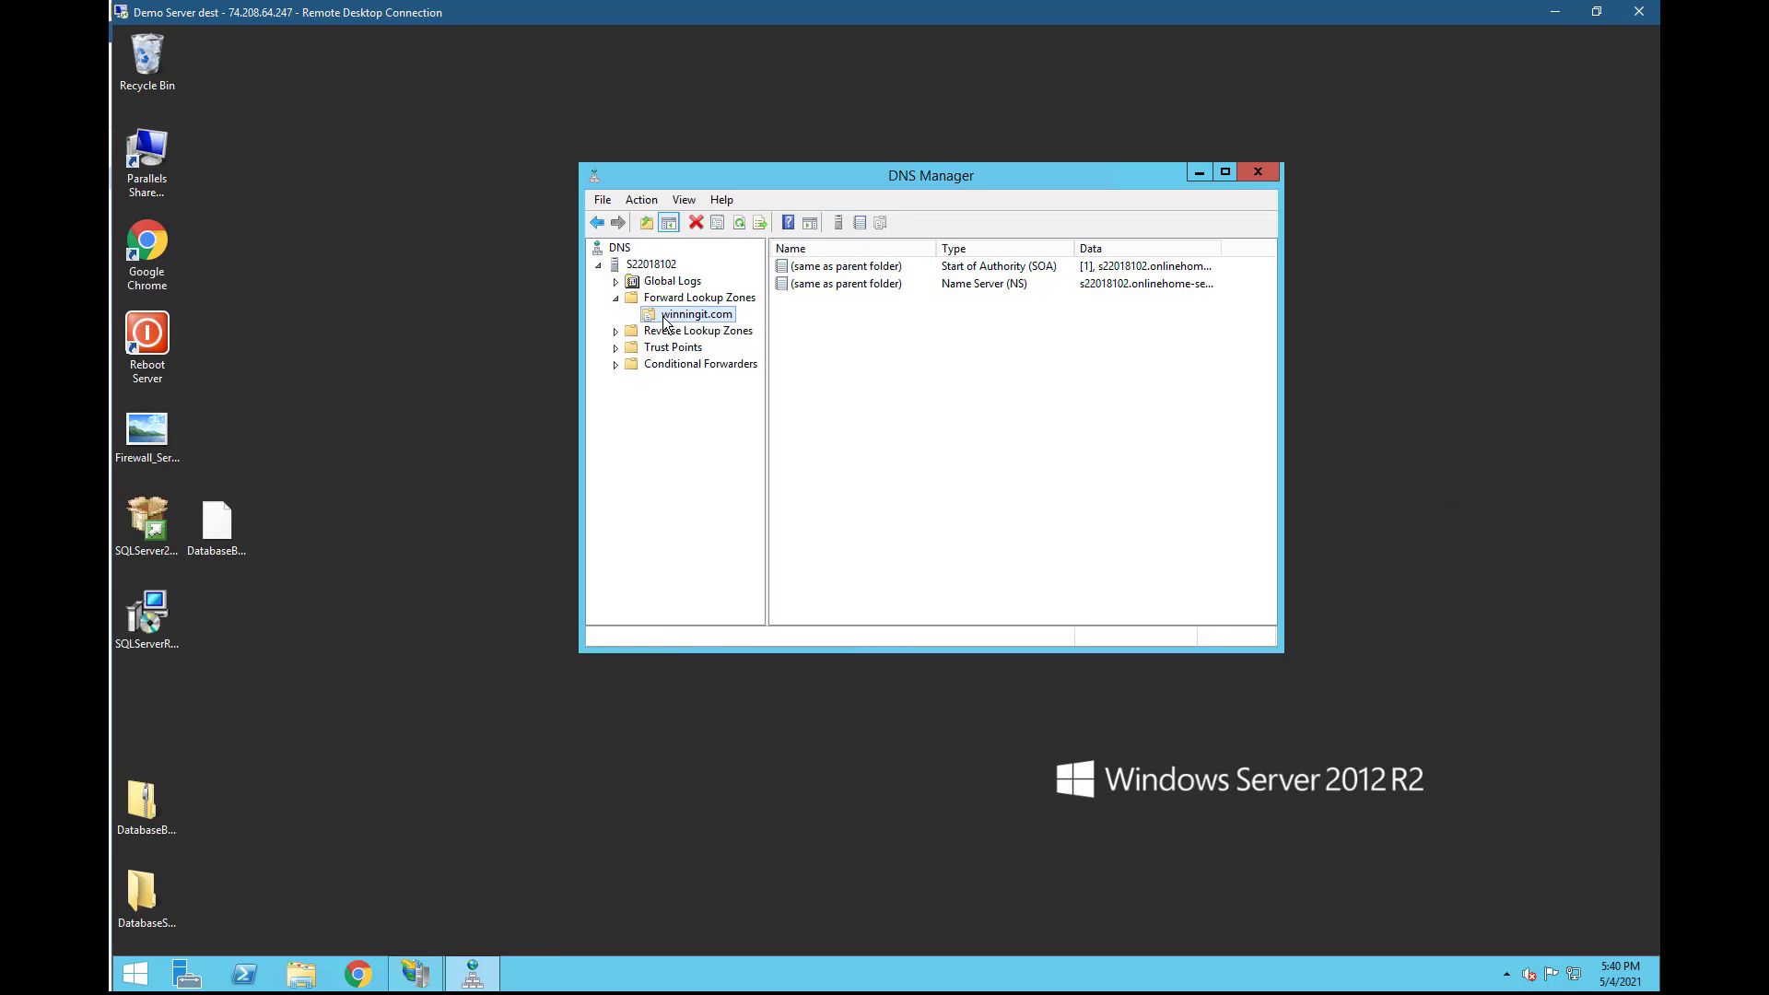
right_click(691, 318)
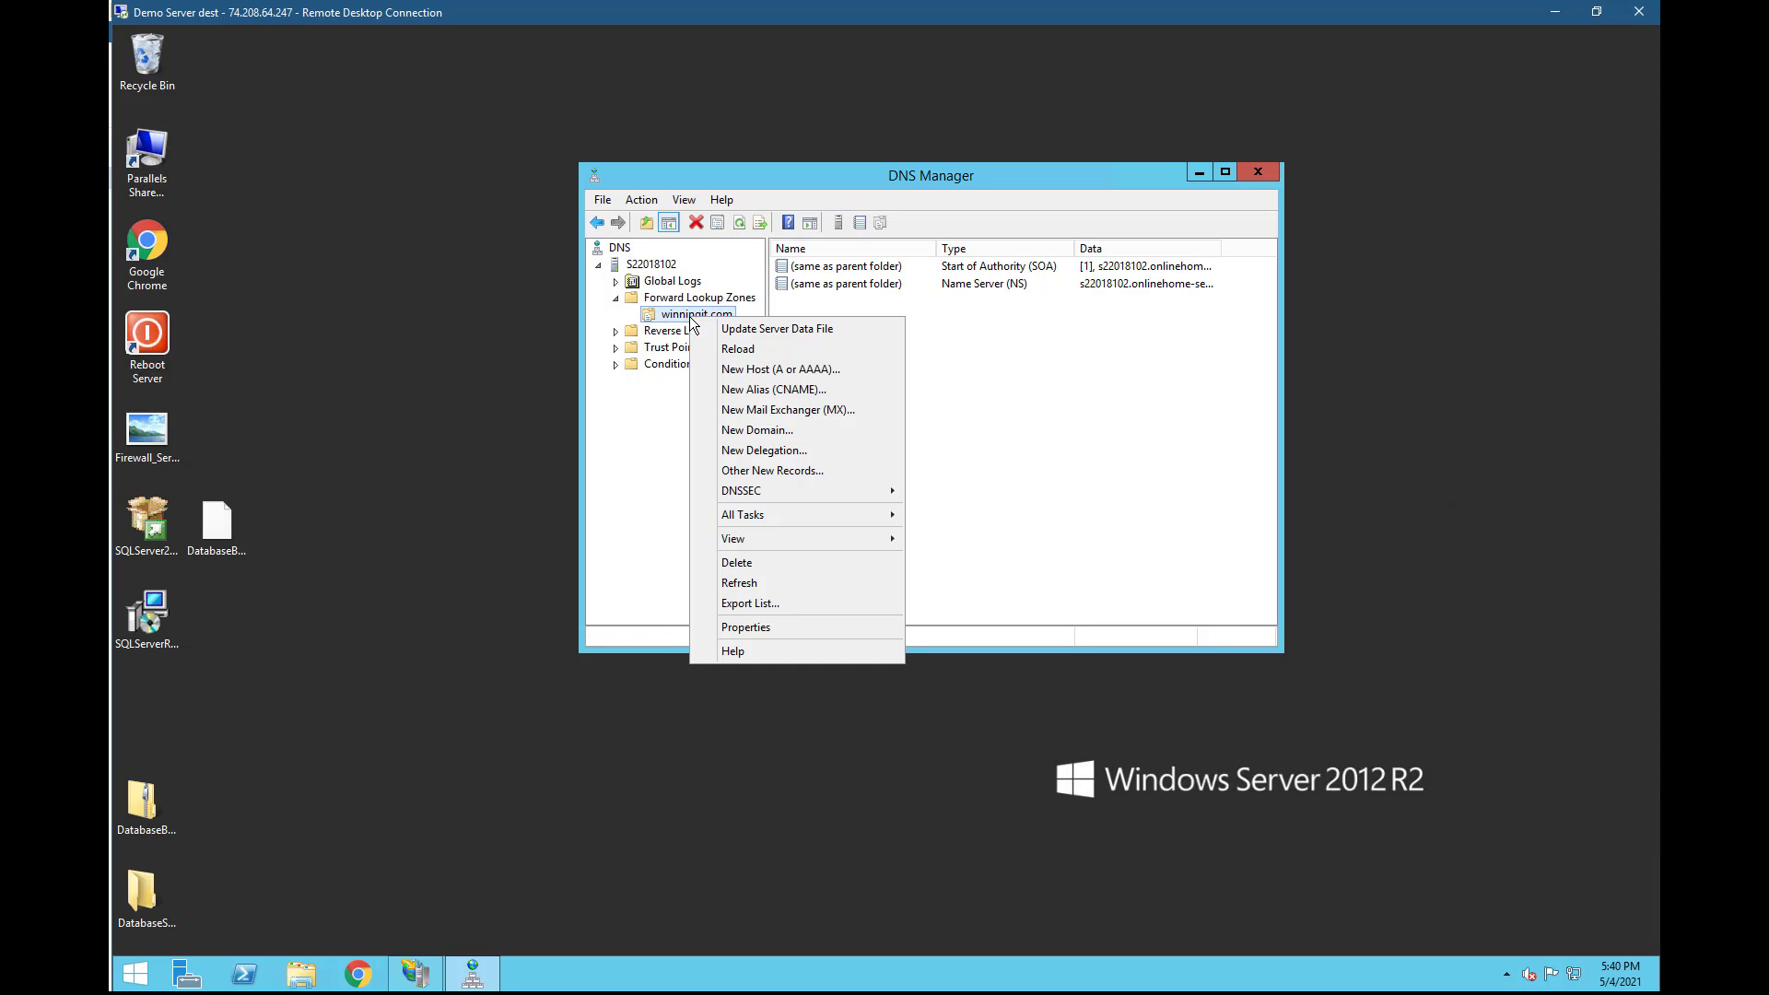
left_click(810, 370)
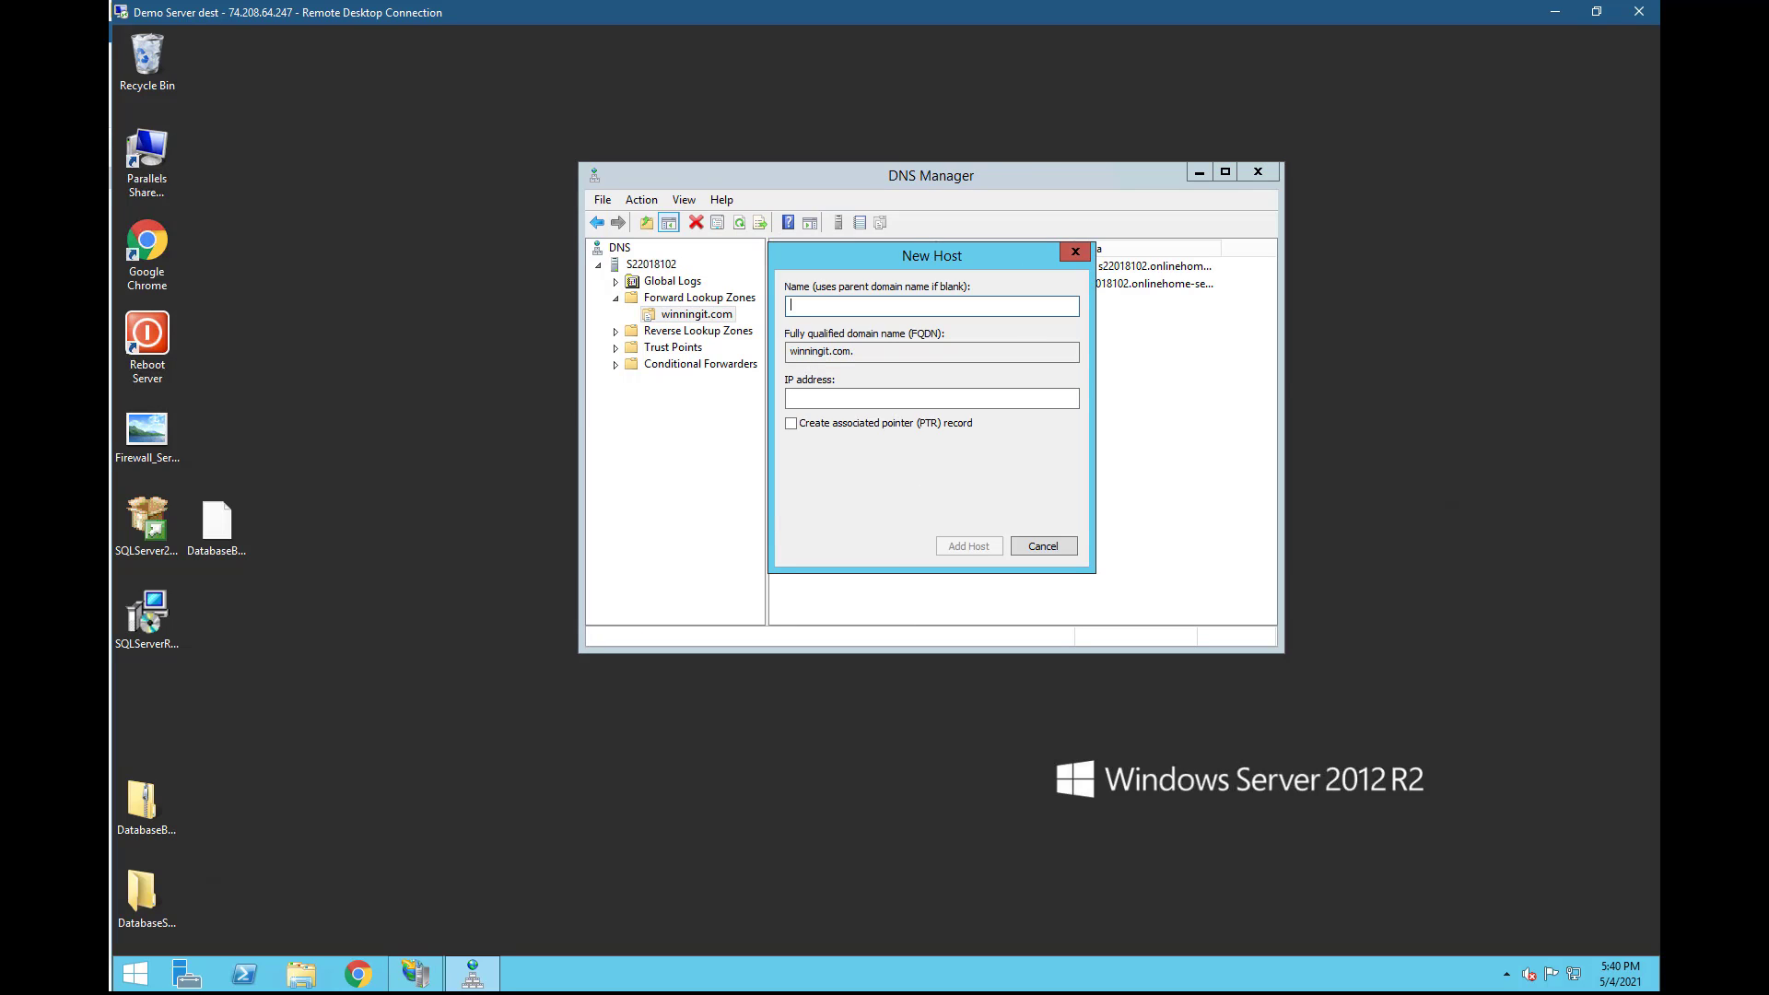
type("rooft2")
key("BackSpace")
left_click(937, 398)
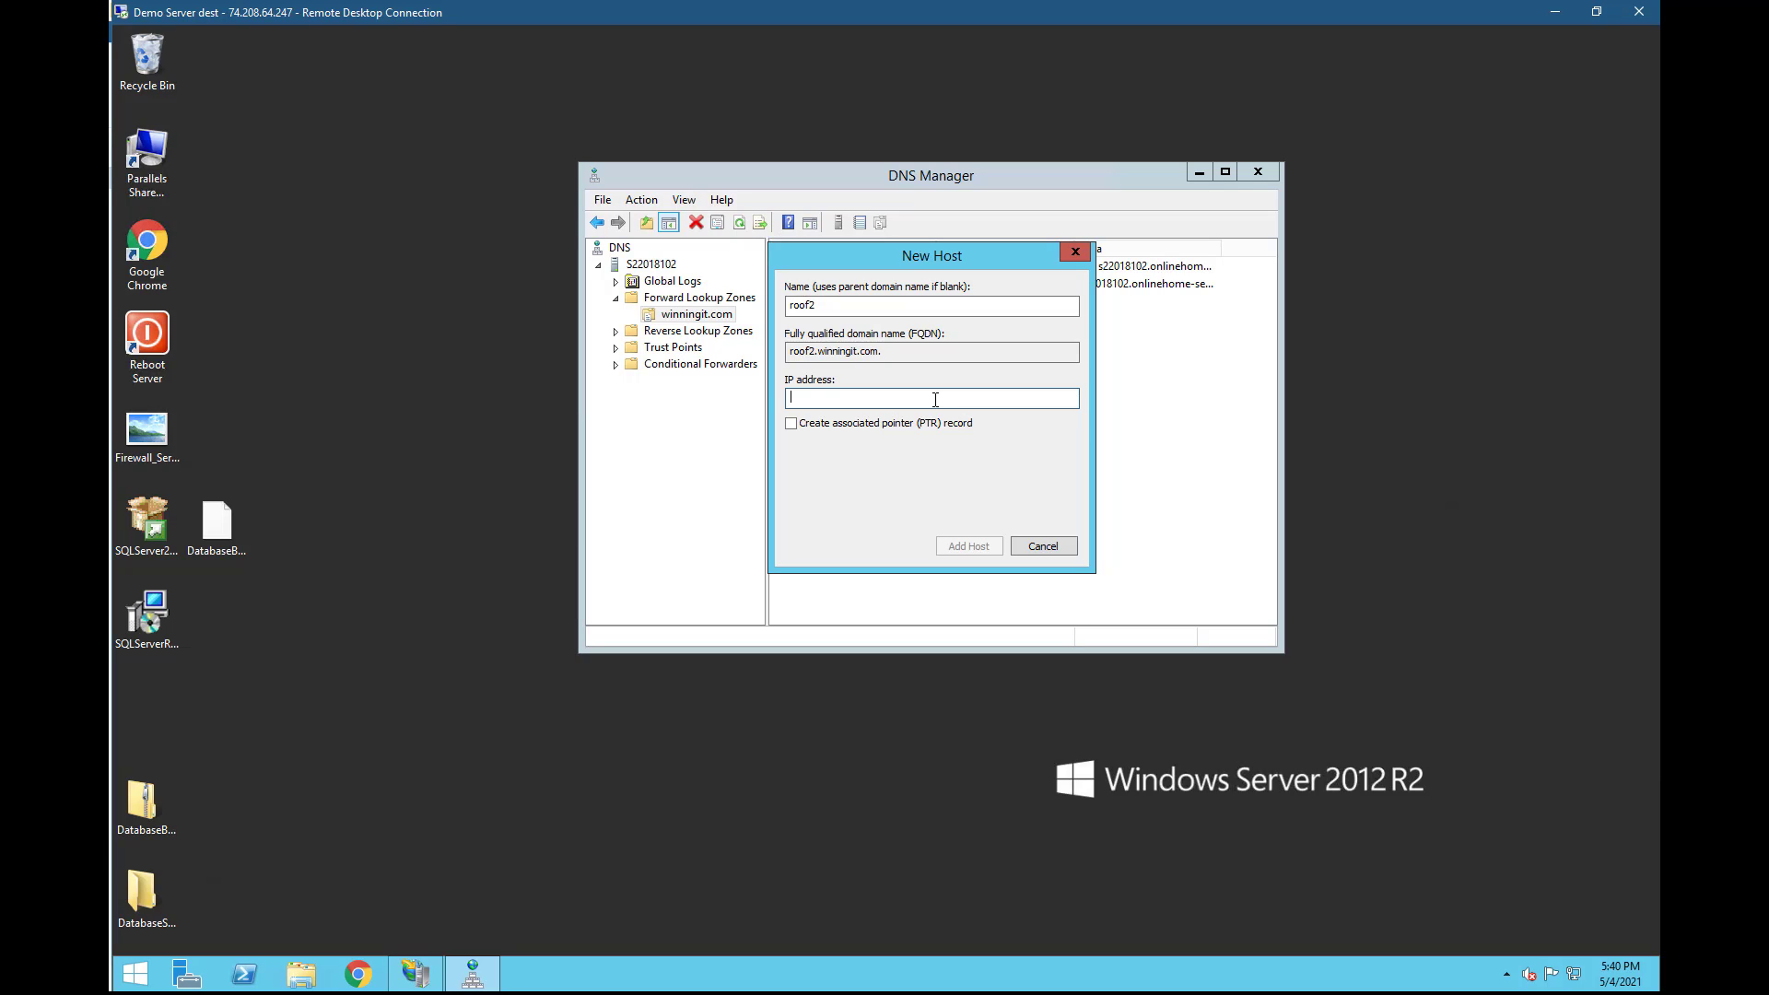
type("74.208.64.247")
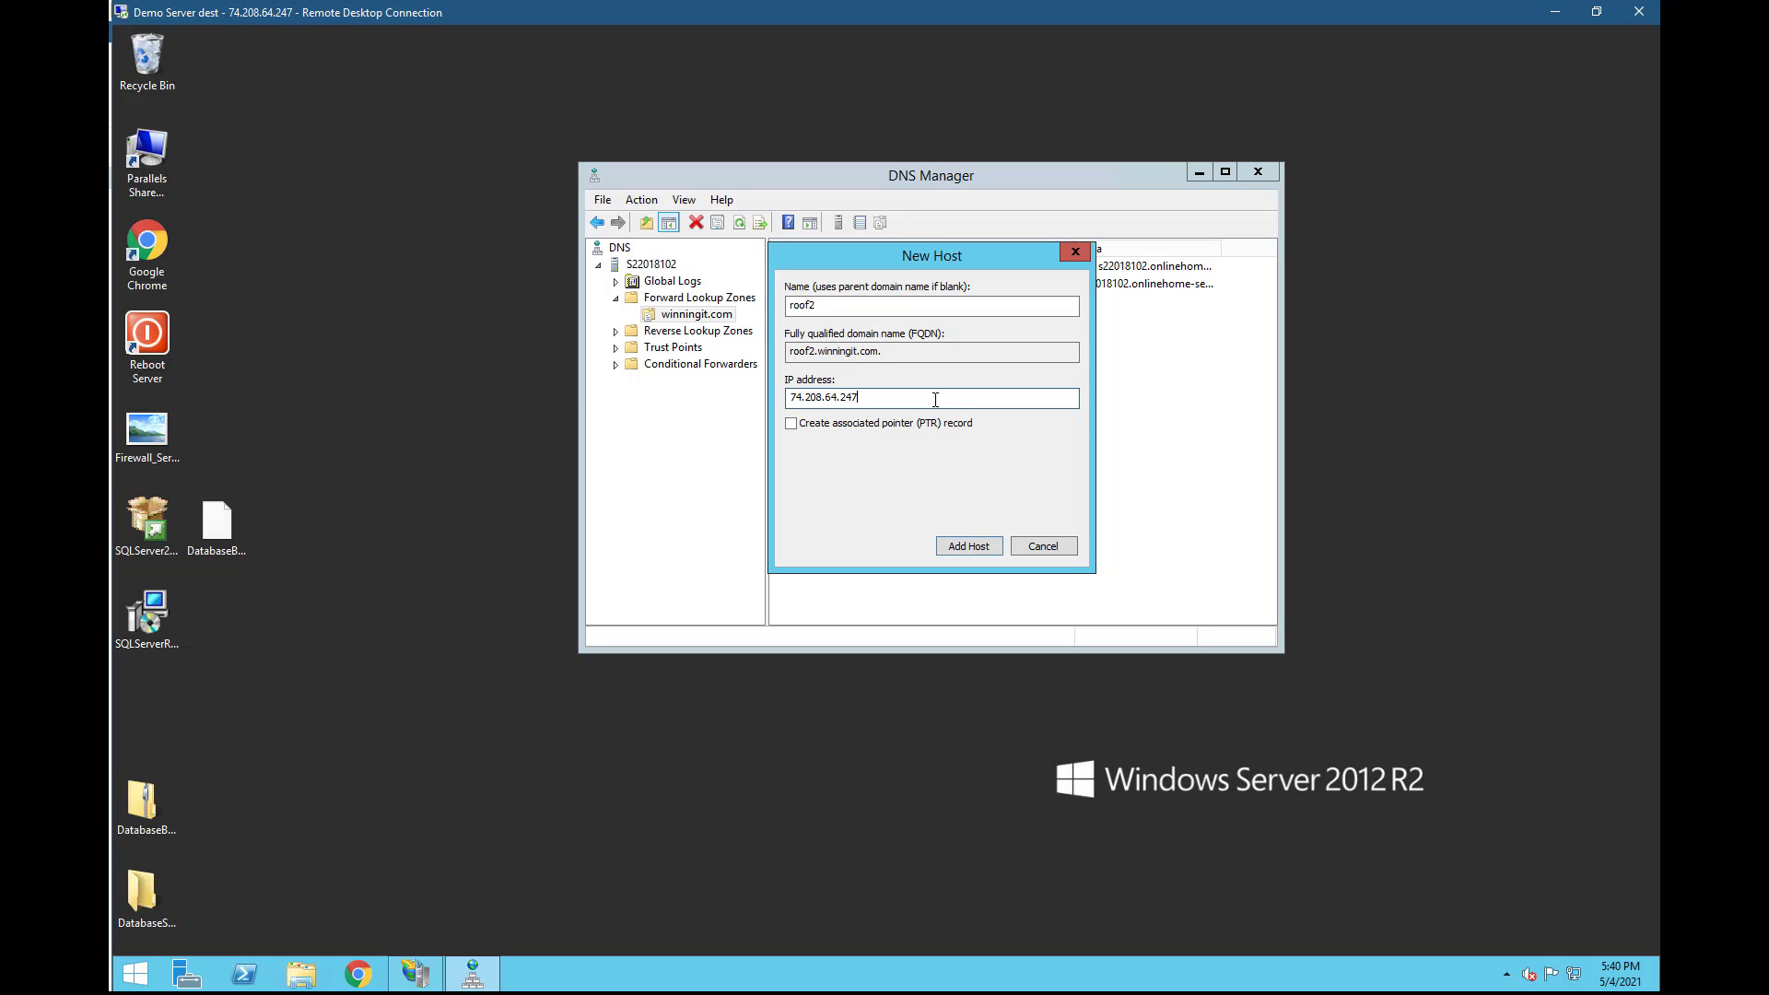
left_click(975, 545)
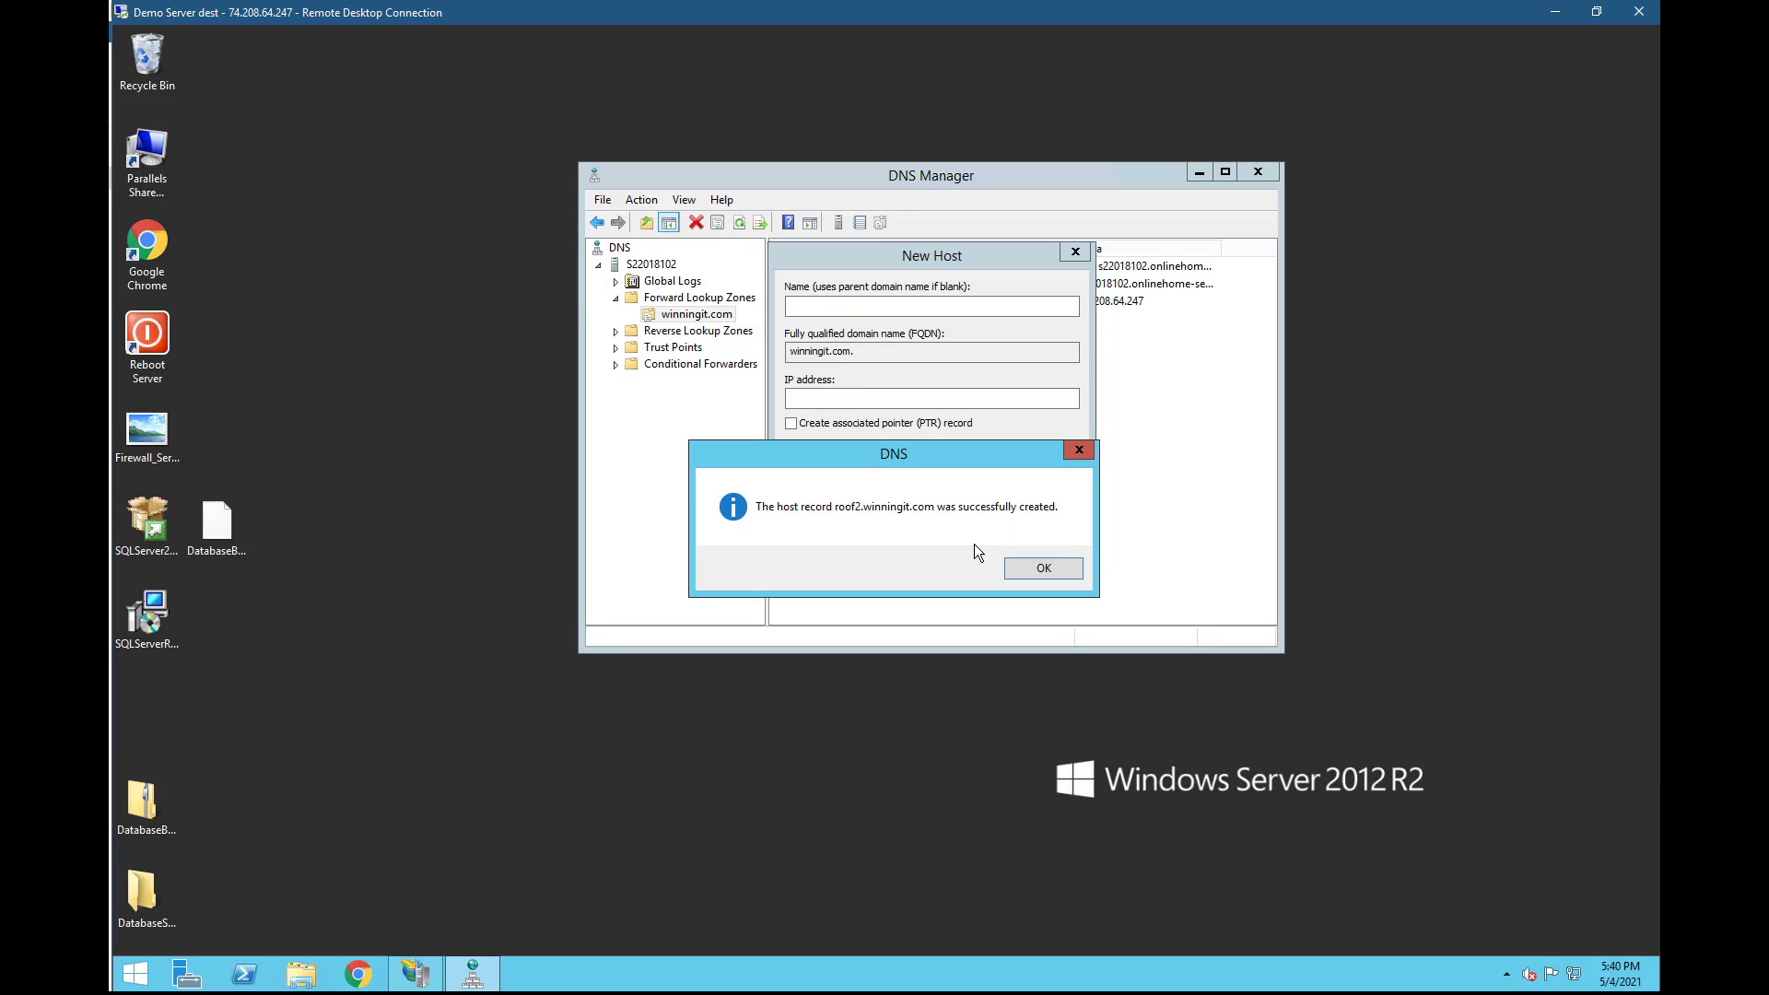
left_click(1044, 568)
left_click(1069, 549)
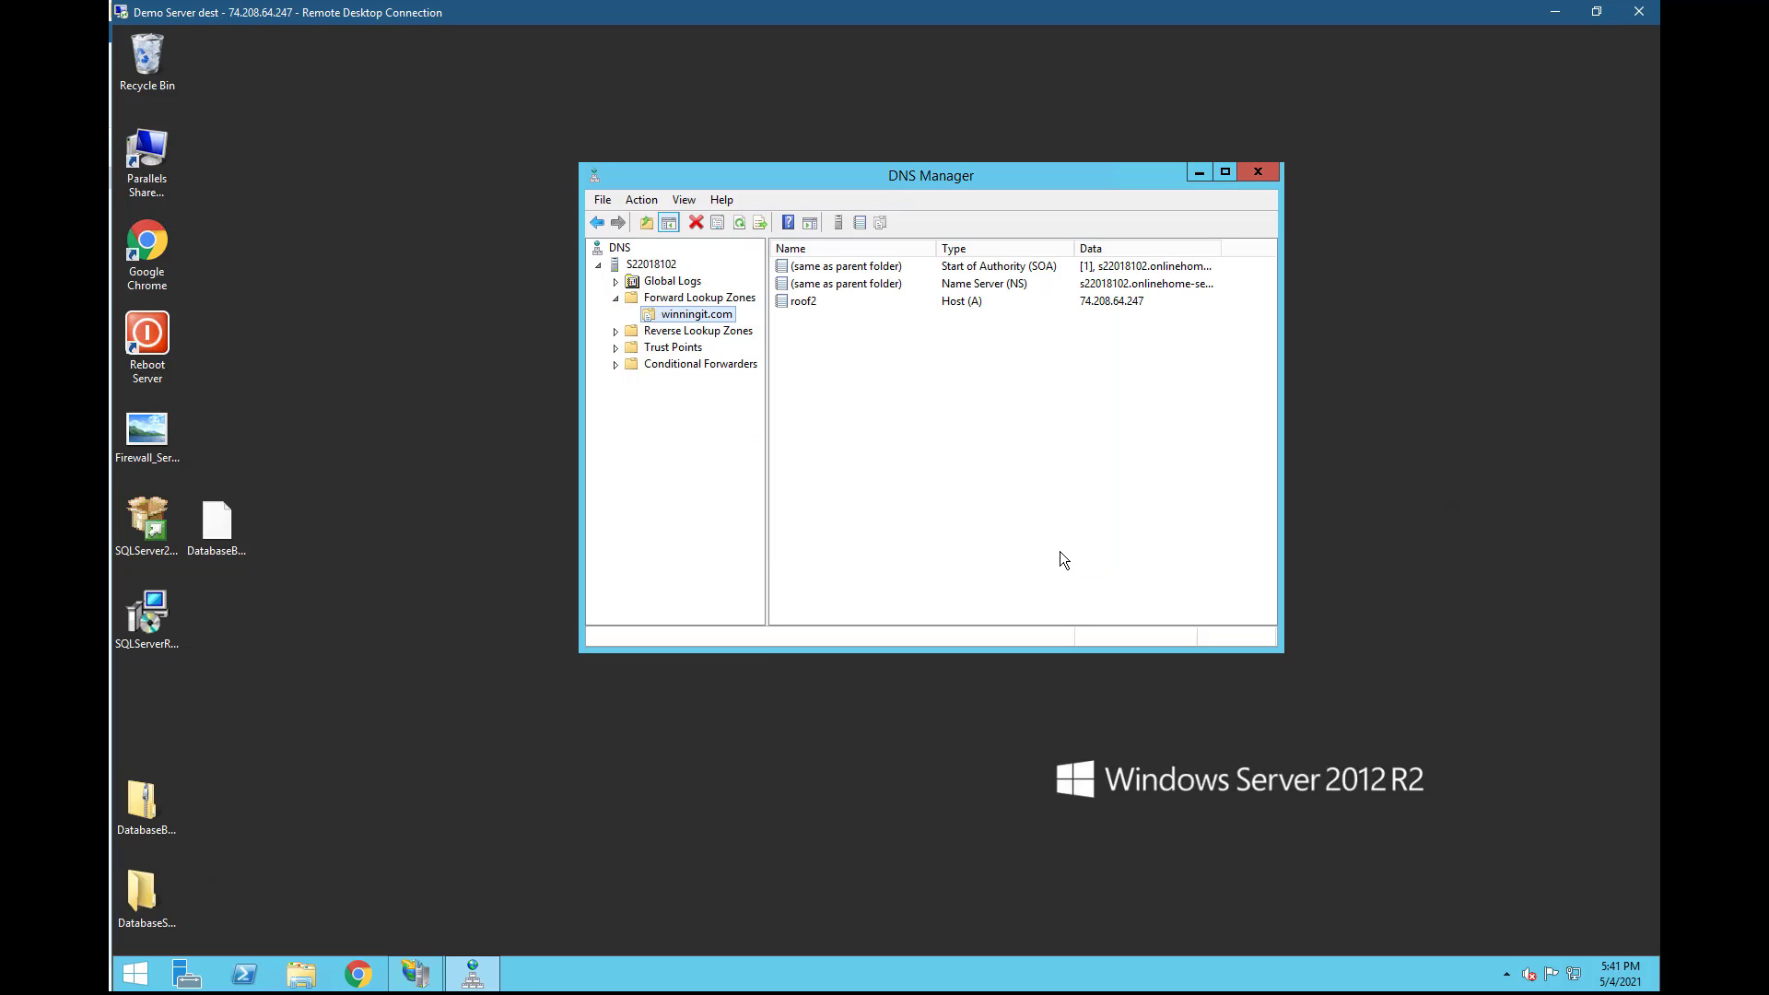
Switch back to IIS Manager and browse the Roof New website at roof2.winningit.com on port 80
left_click(415, 974)
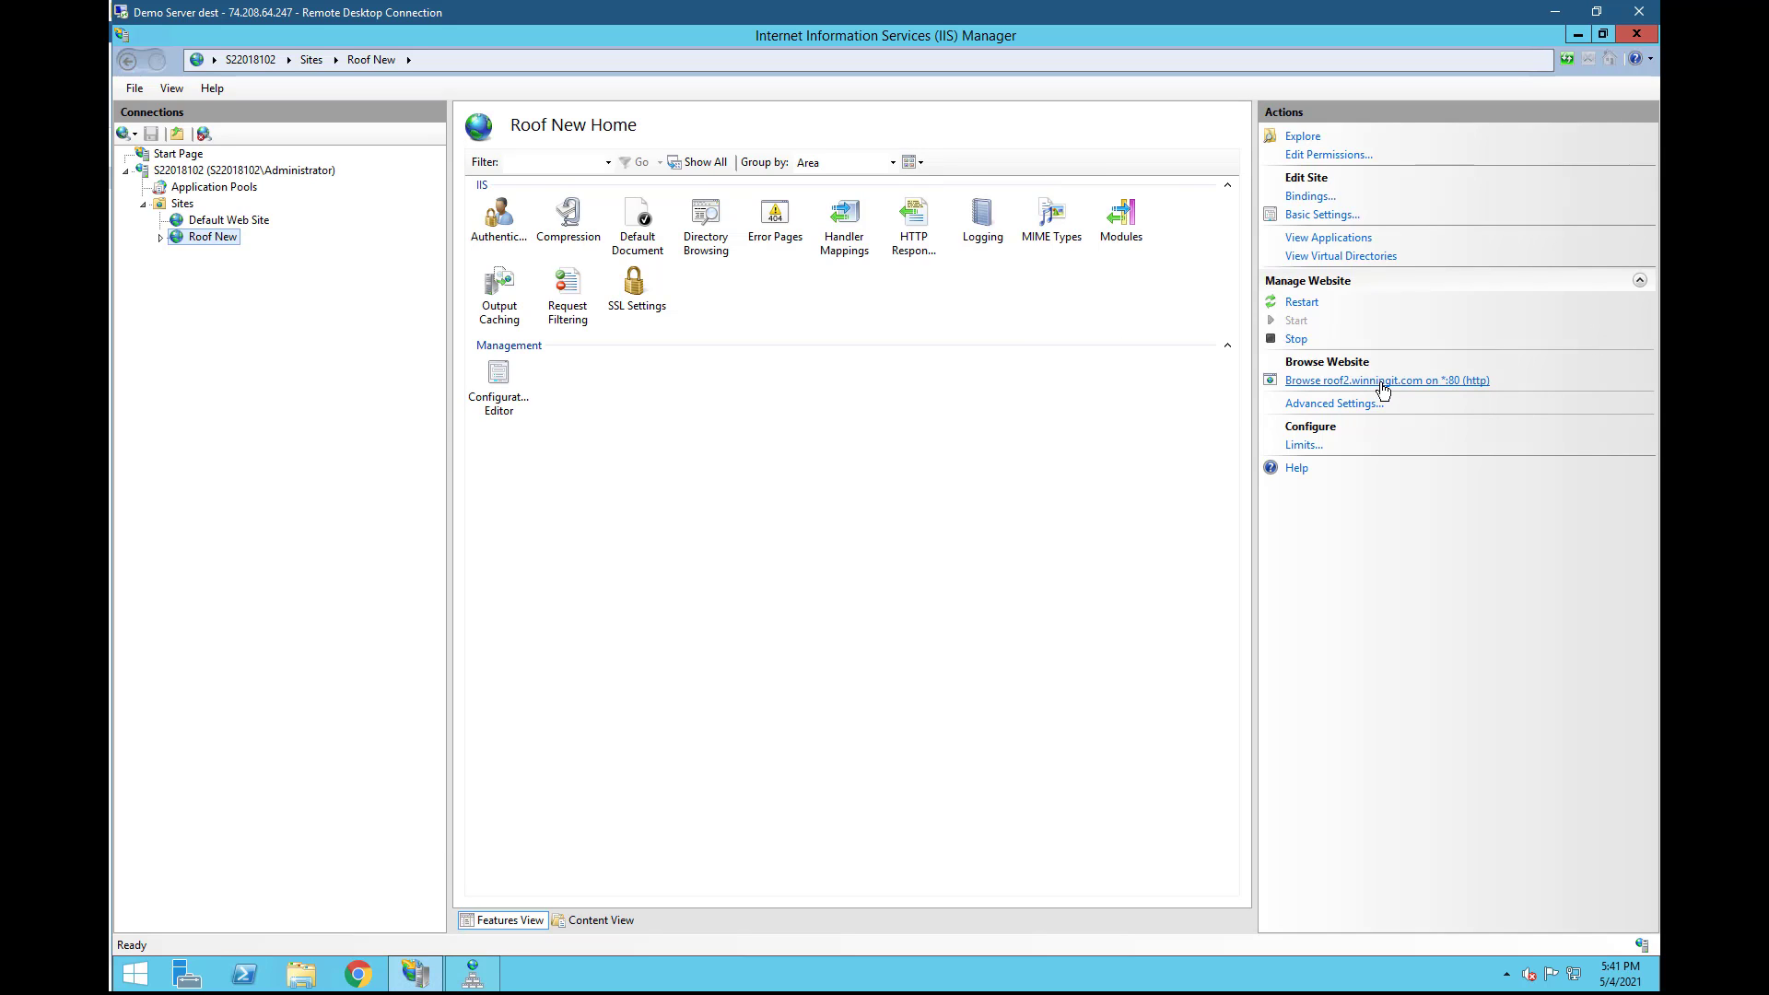
left_click(1382, 382)
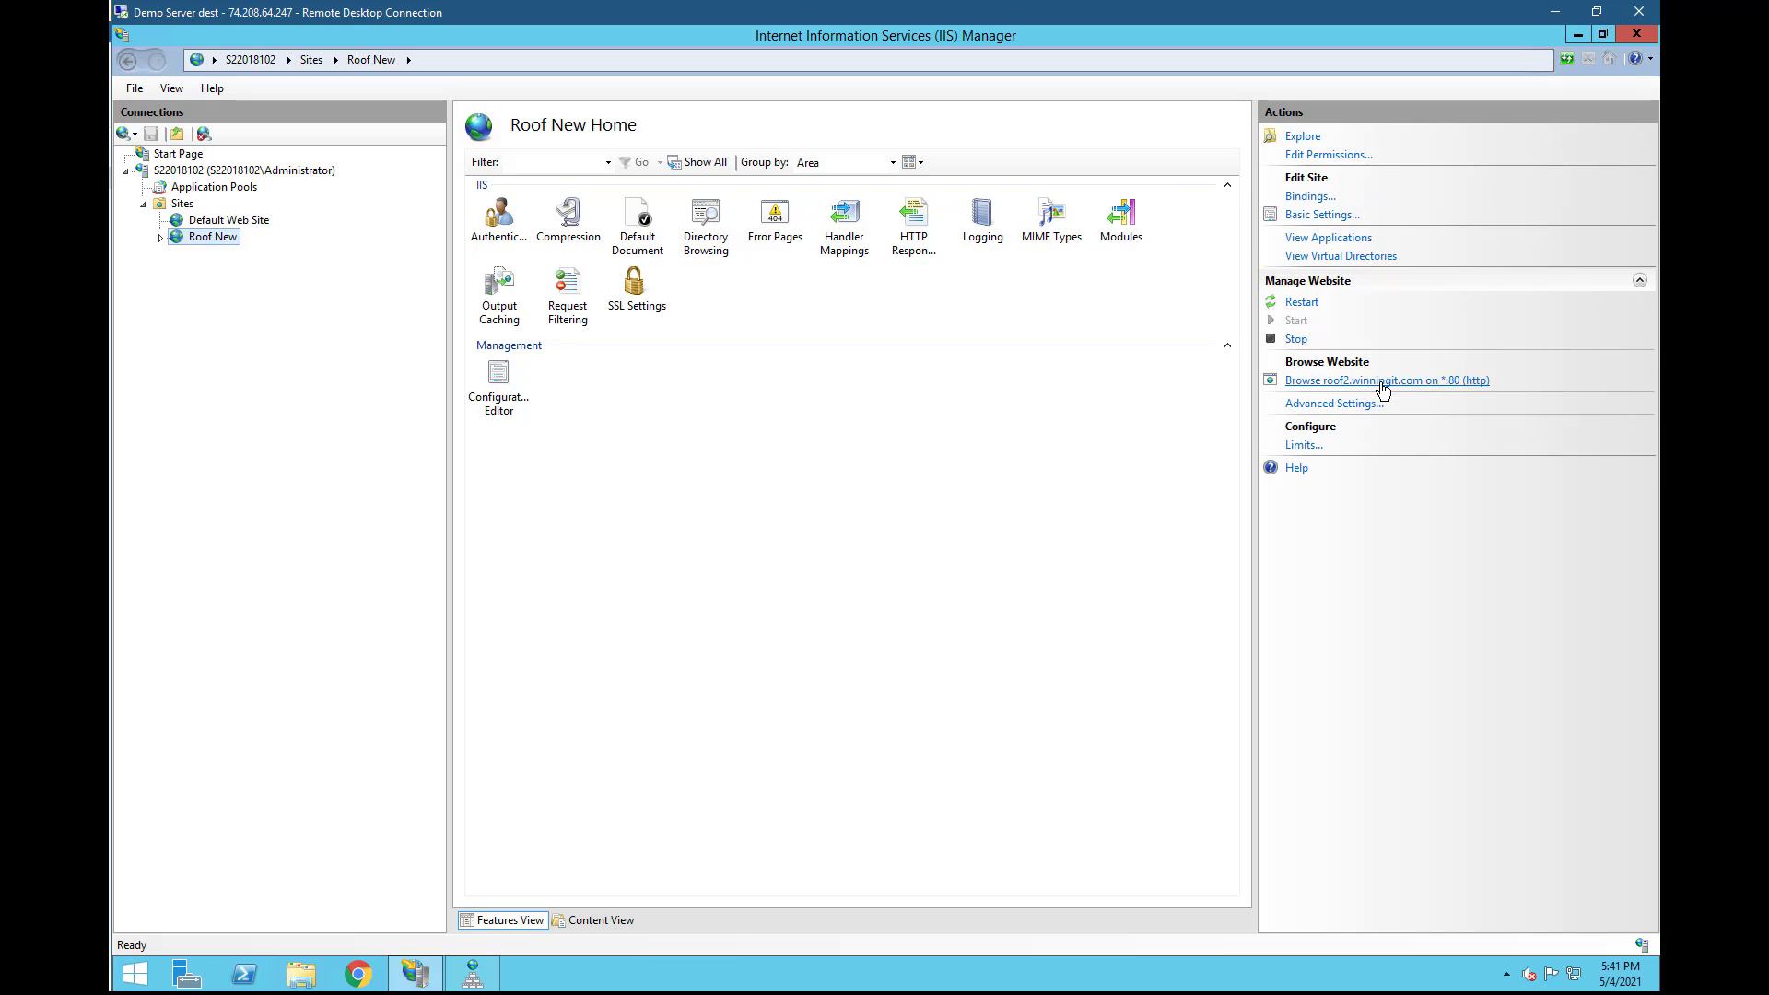